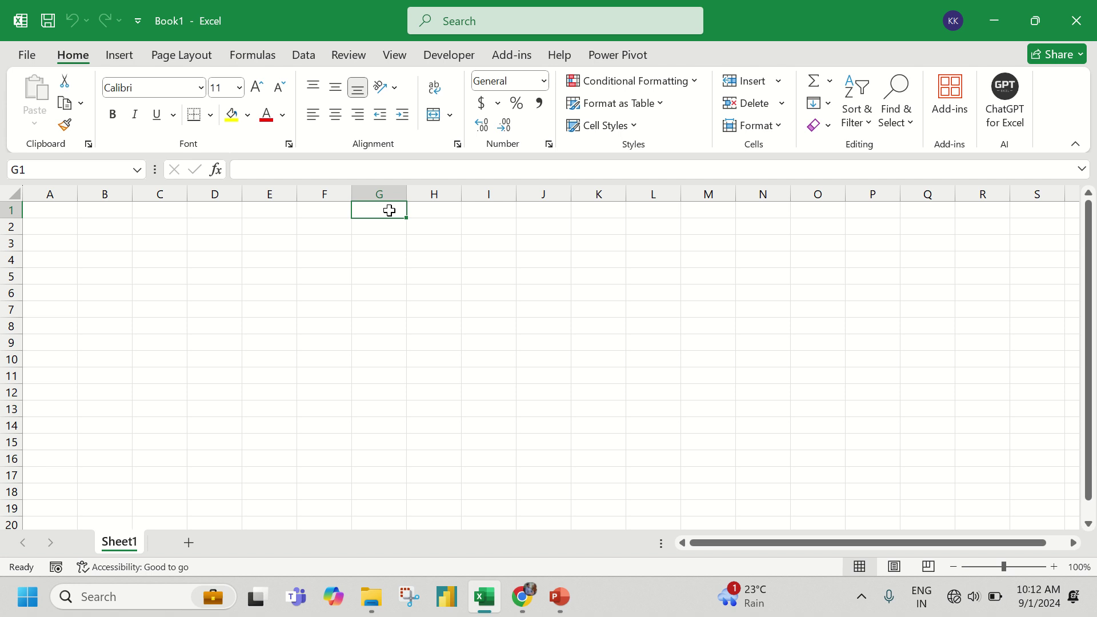
- Enter the capitalised headers BASIC in G1 and ADVANCED in H1
key("Caps_Lock")
type("BAS")
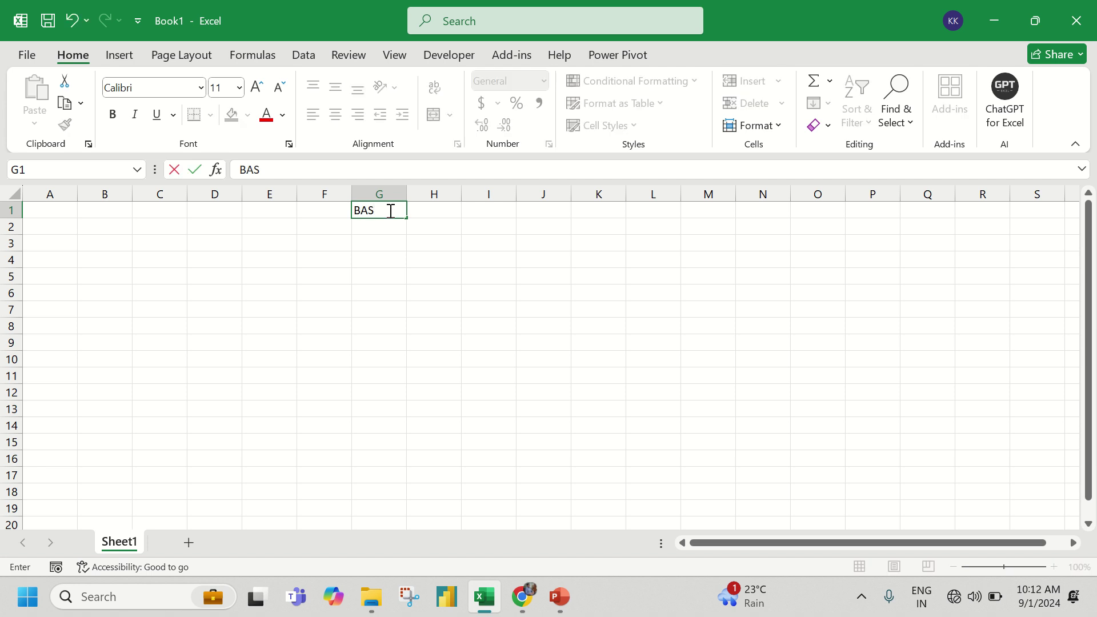
type("IC")
key("Tab")
type("ADNA")
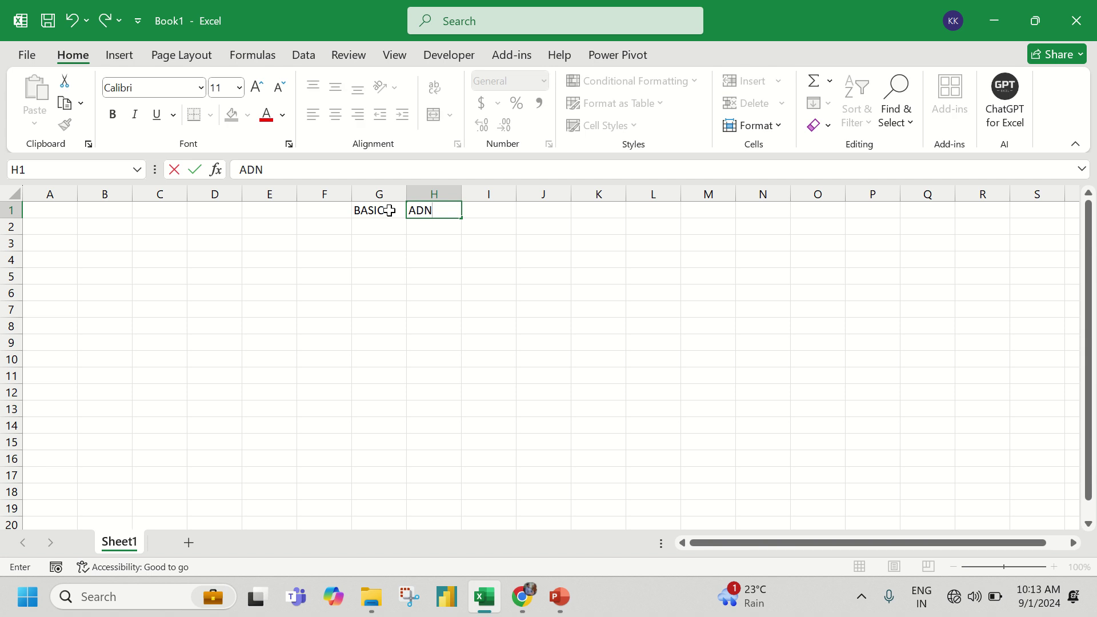
key("BackSpace")
key("BackSpace")
type("VANCED")
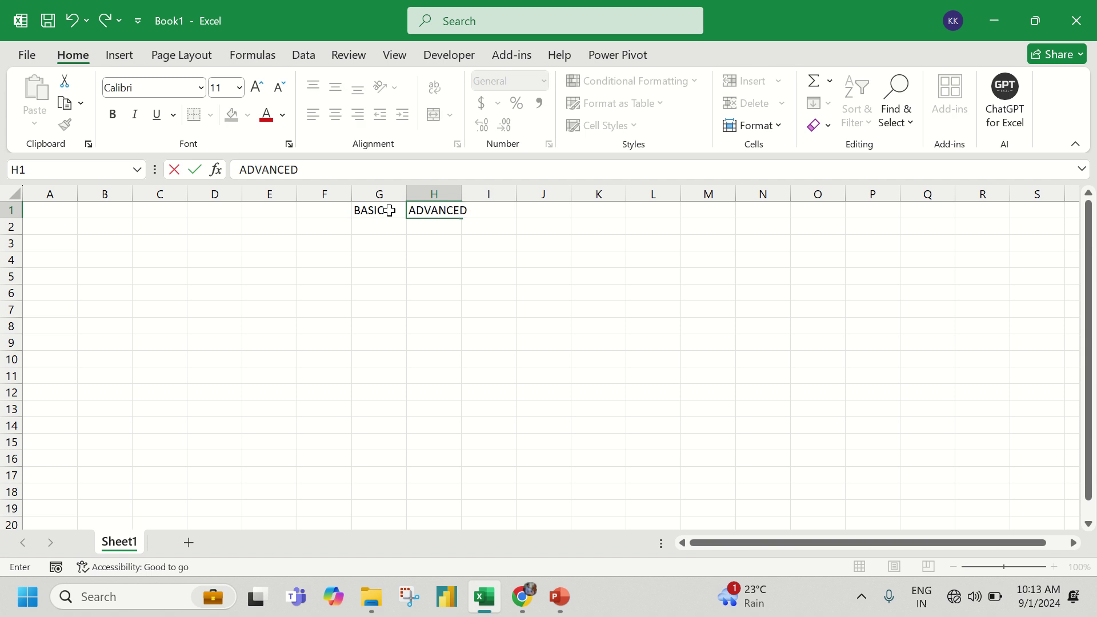
key("Tab")
key("Return")
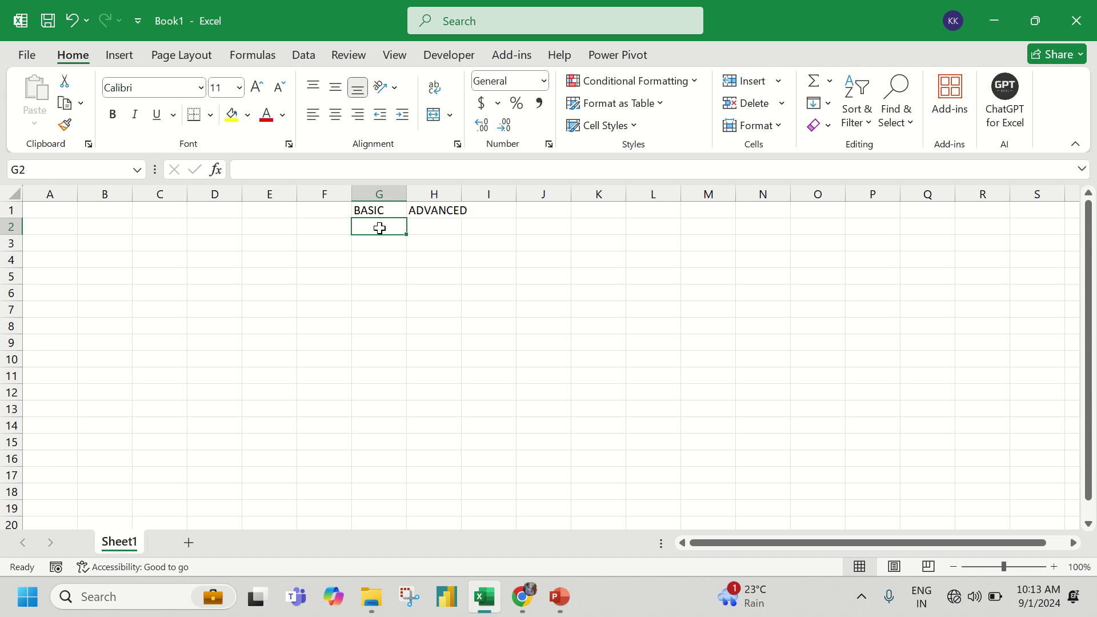
- Type OPEN, SAVE, PRINT, CLOSE and SUM down column G starting at G2
type("OPEN")
key("Return")
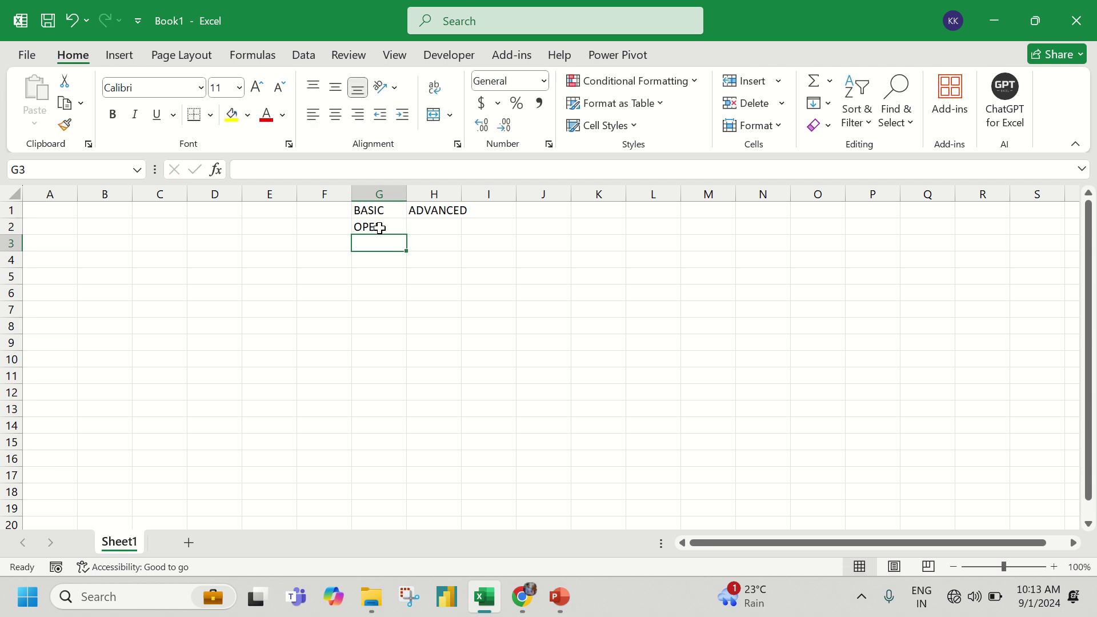
type("SAVE")
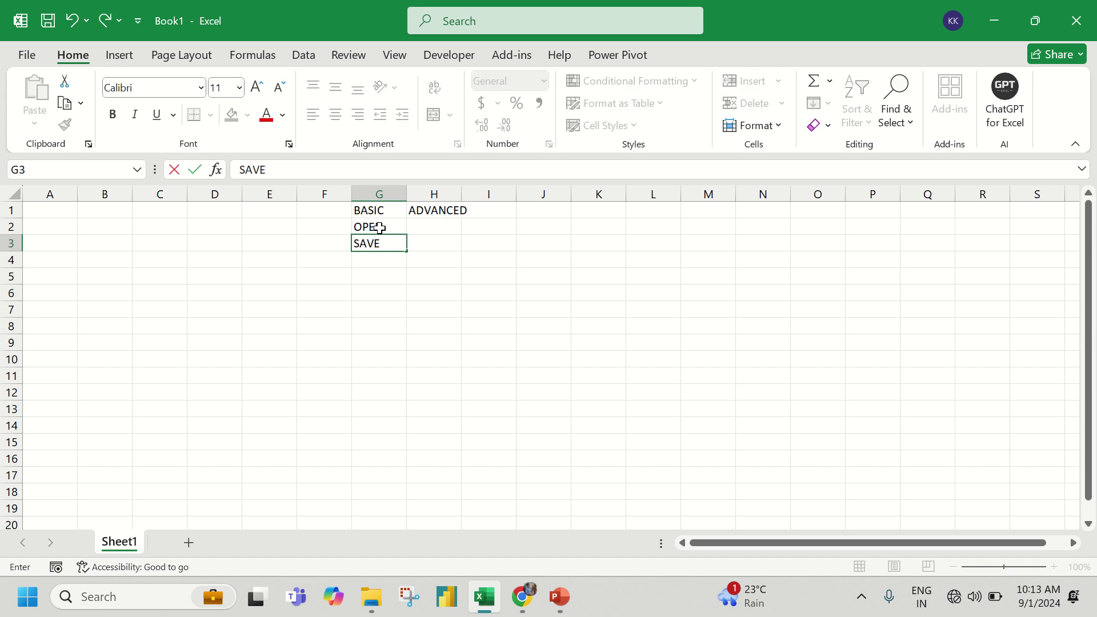
key("Return")
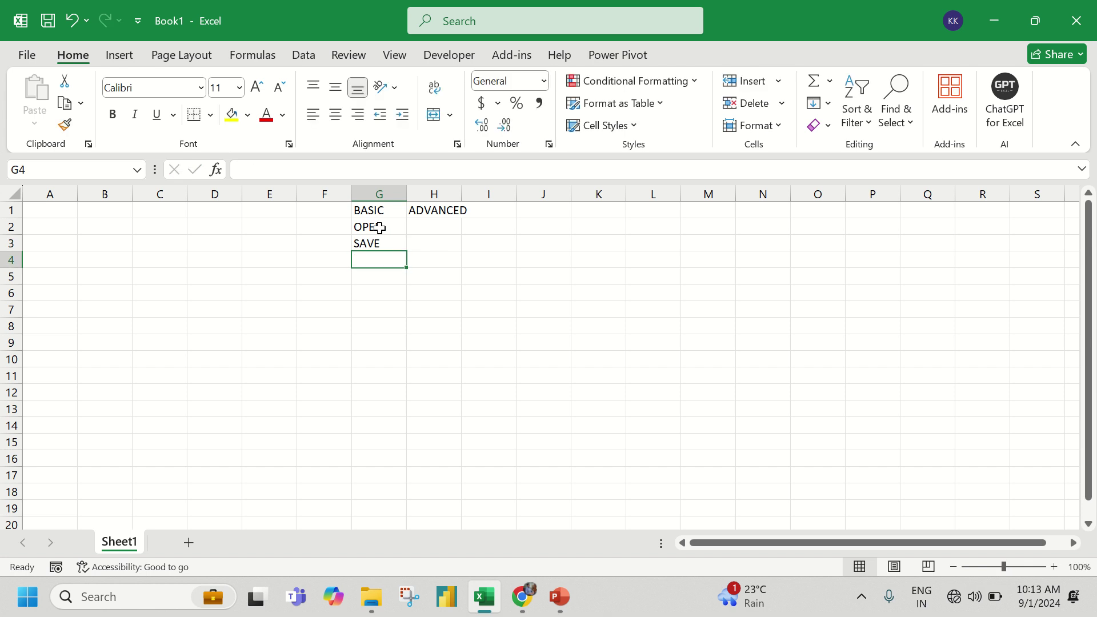
type("PRINT")
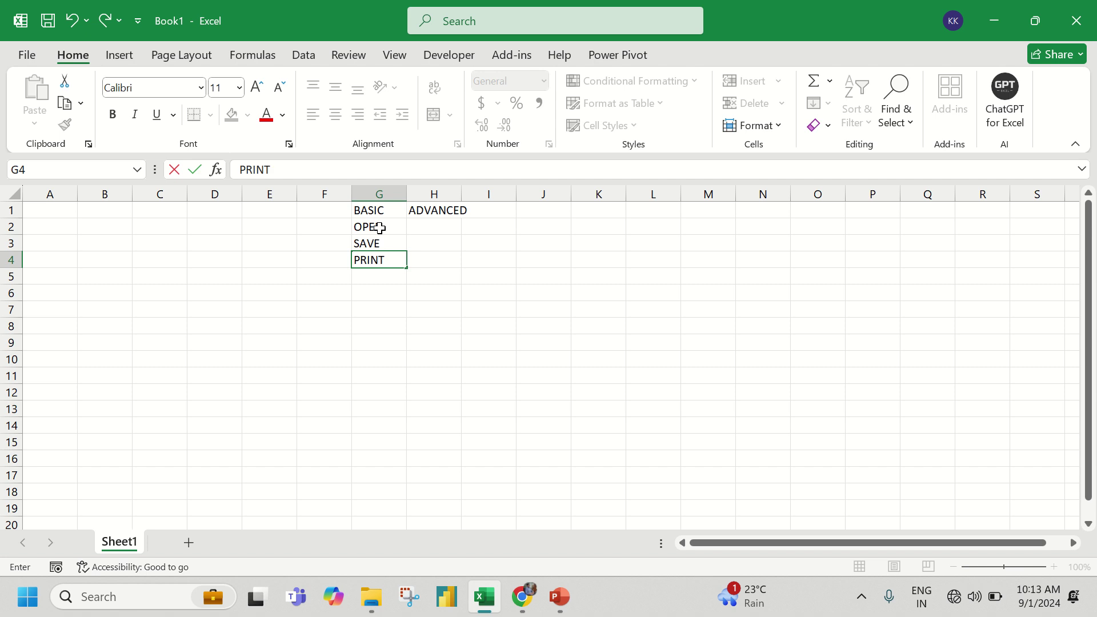
key("Return")
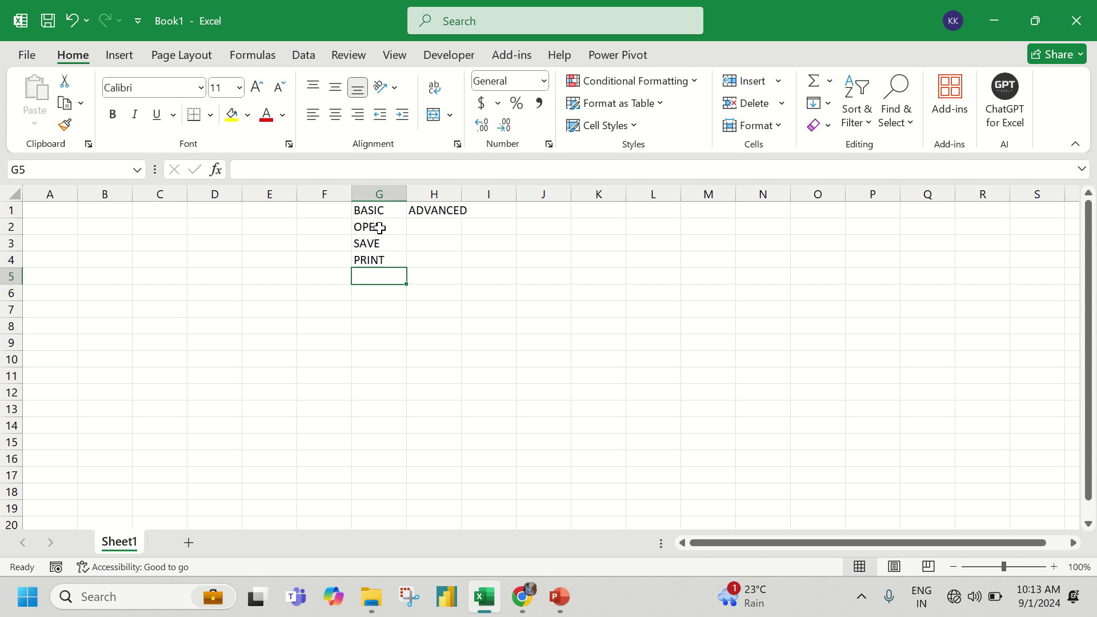
type("CLOSE")
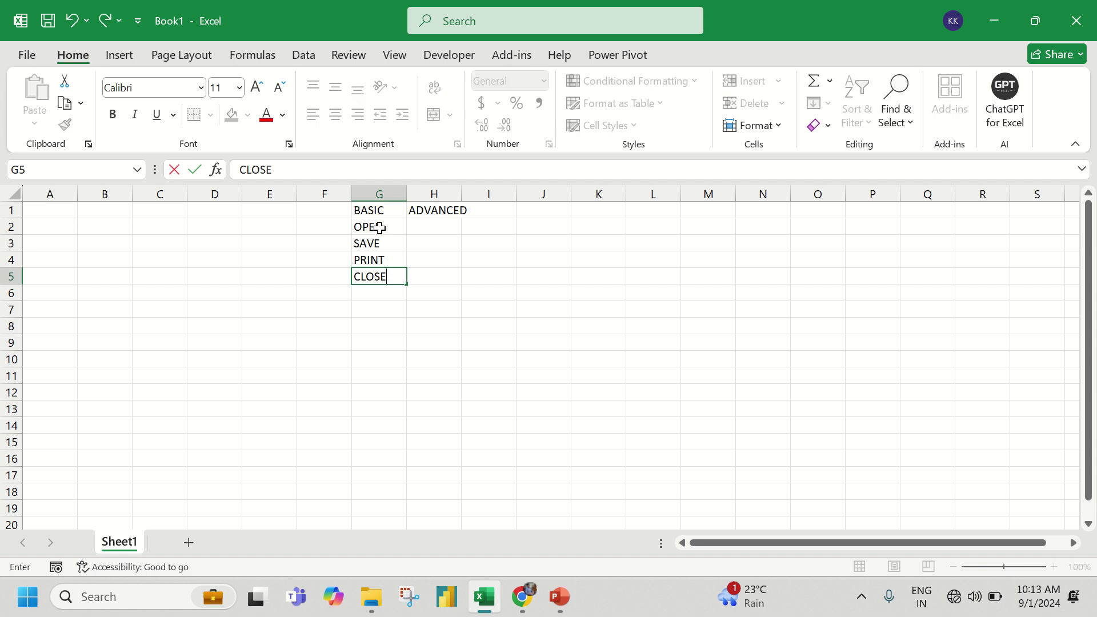
key("Return")
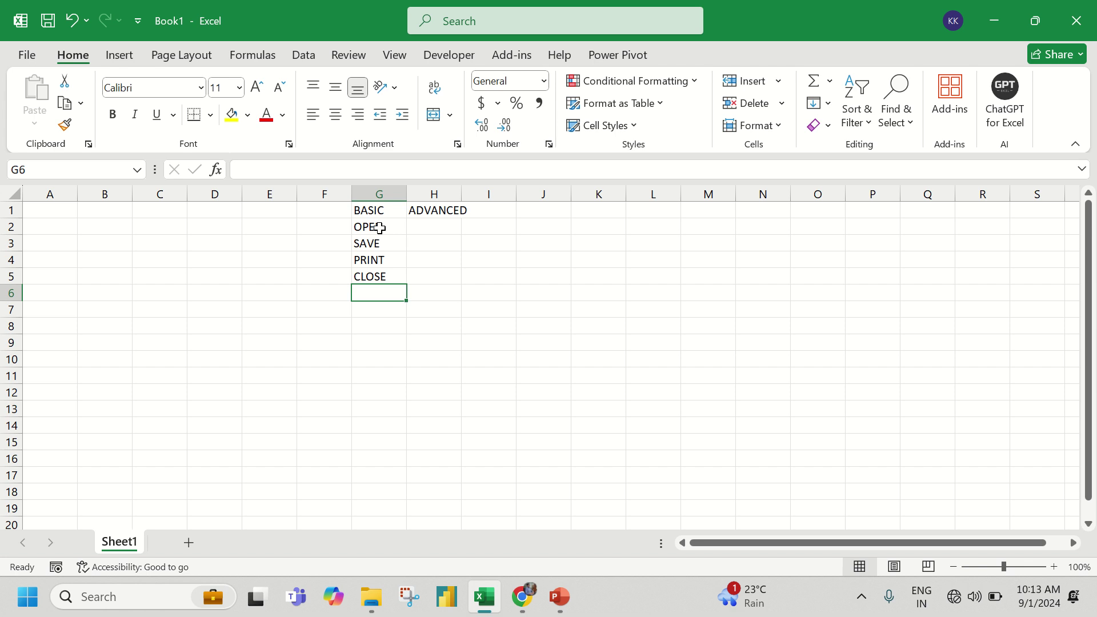
type("SUM")
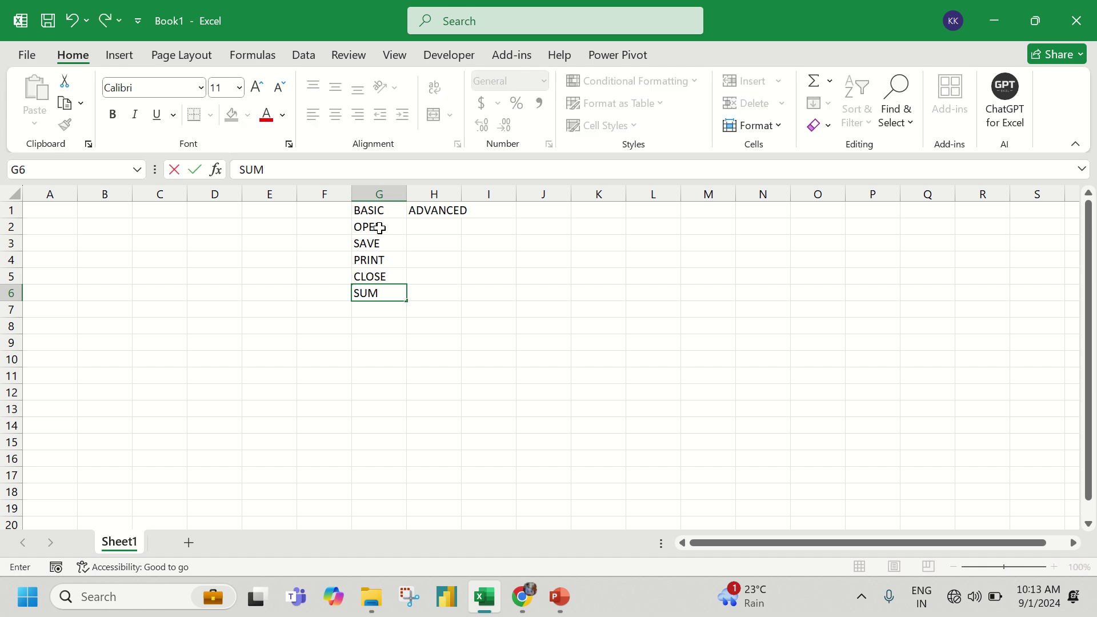
key("Return")
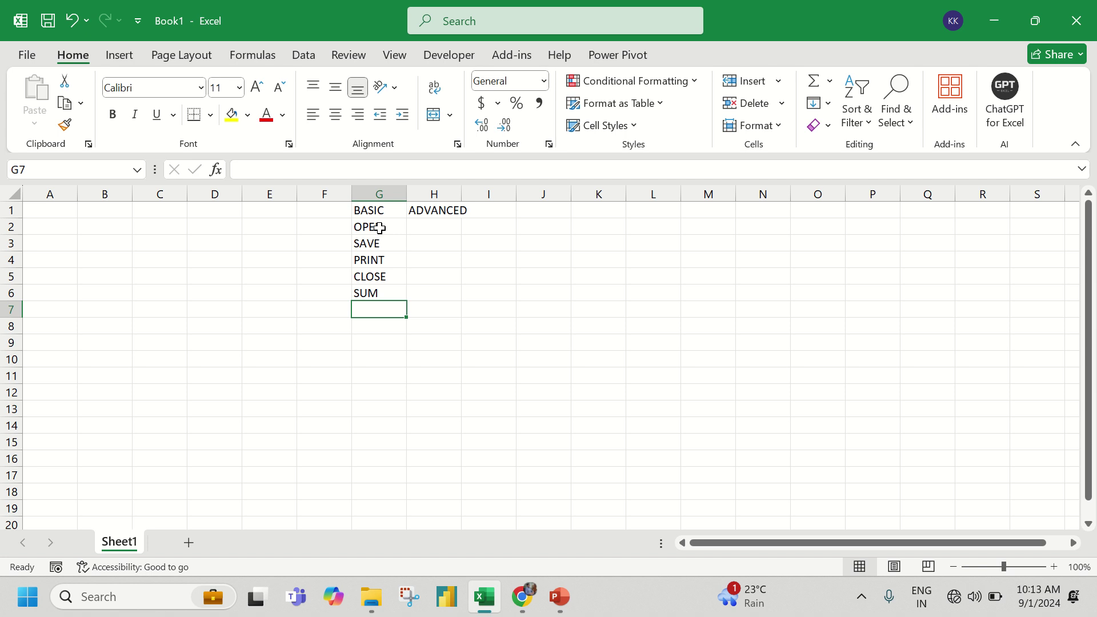
- Enter SUMIF in G7 and H7, and VLOOKUP in G8 and H8
type("SUMIF")
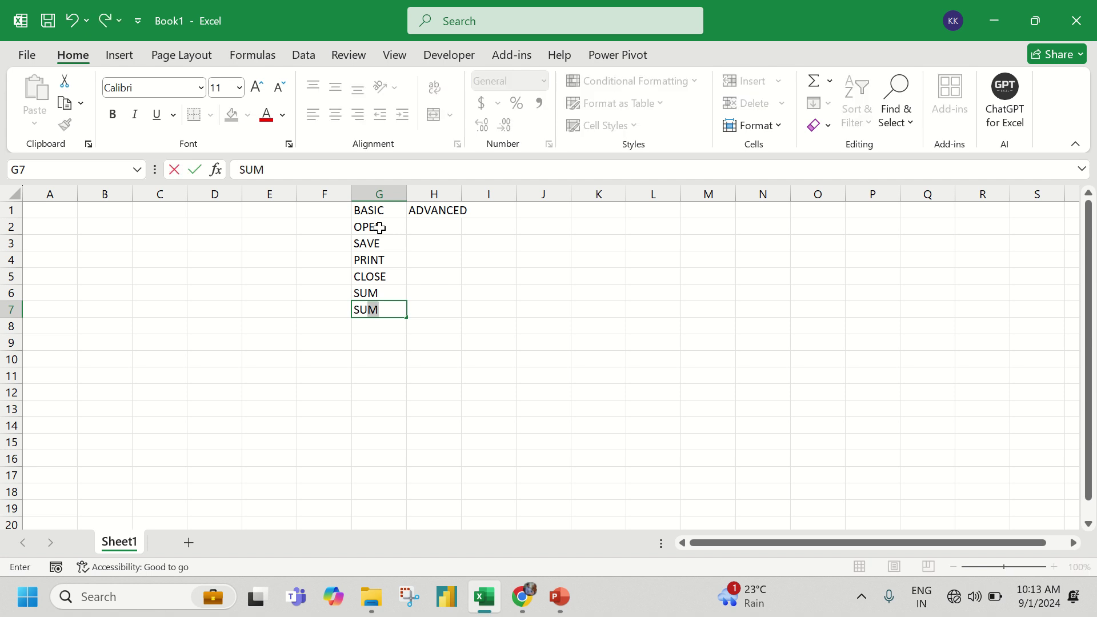
key("Tab")
key("ctrl+r")
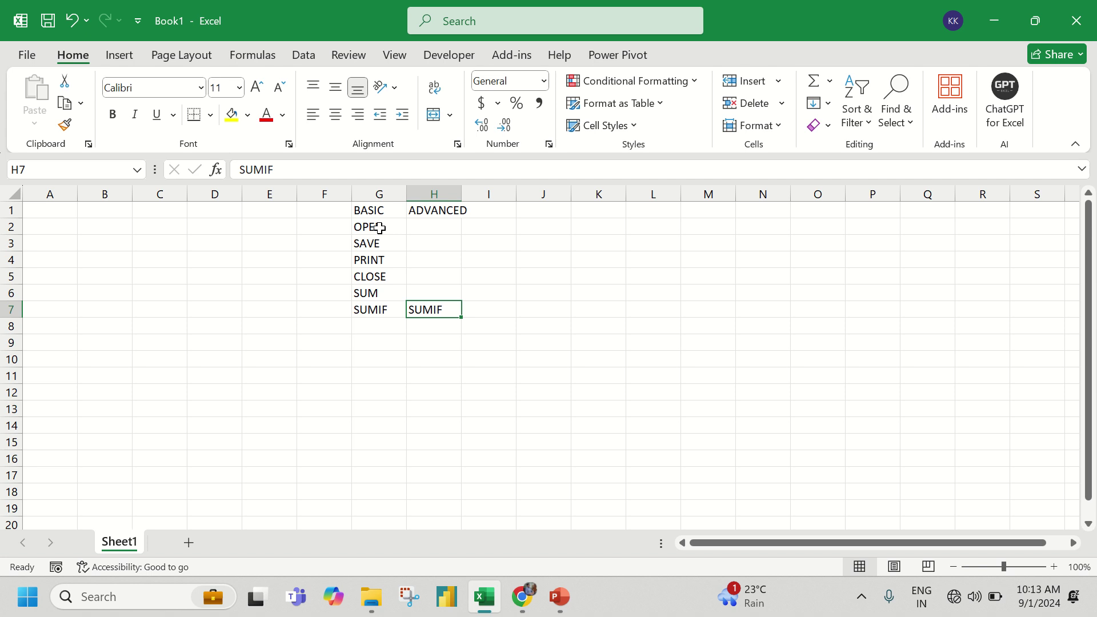
key("Return")
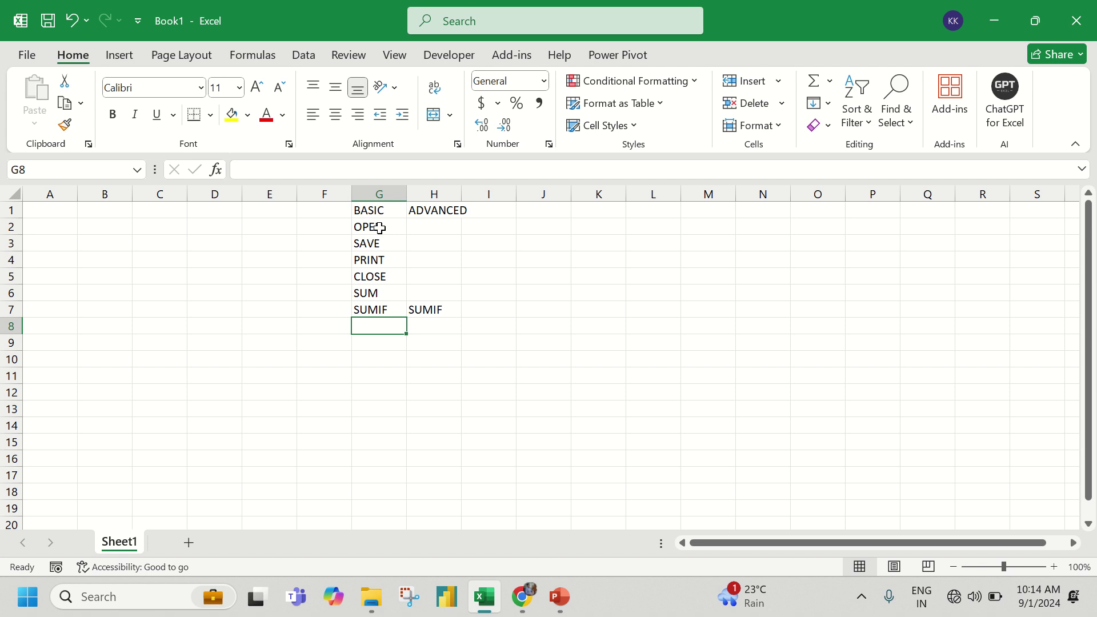
type("VL")
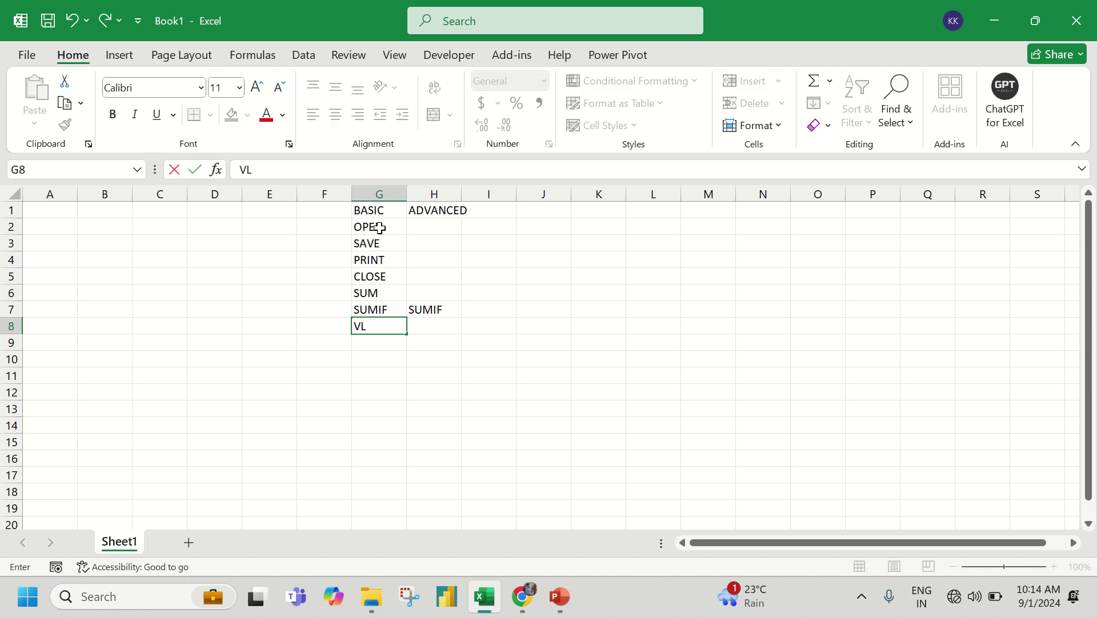
type("OOKUP")
key("Tab")
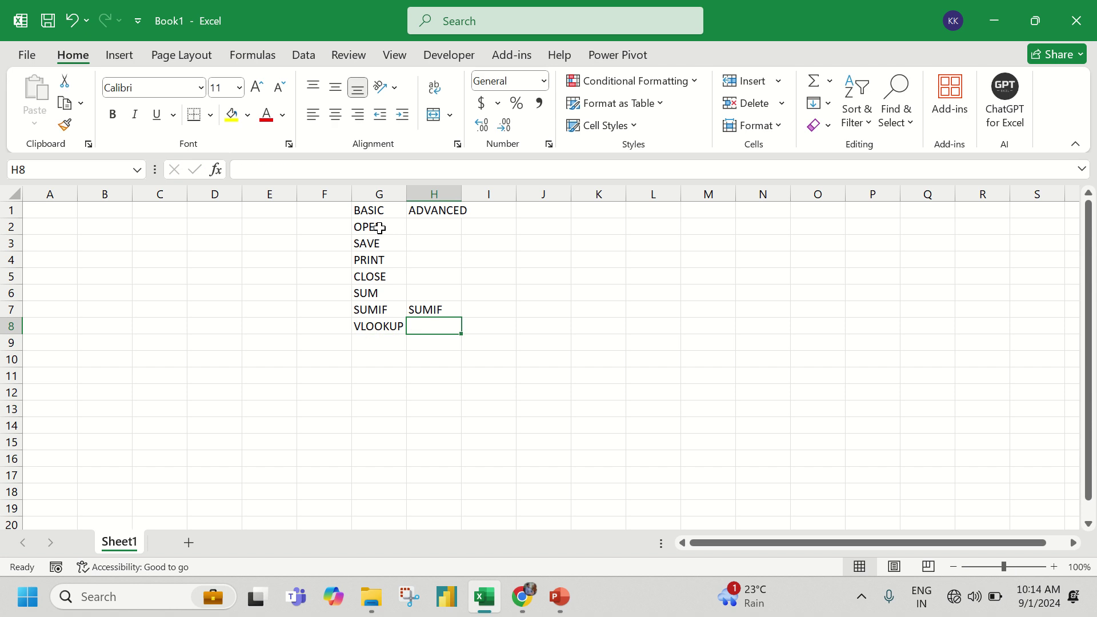
type("VLOOKUP")
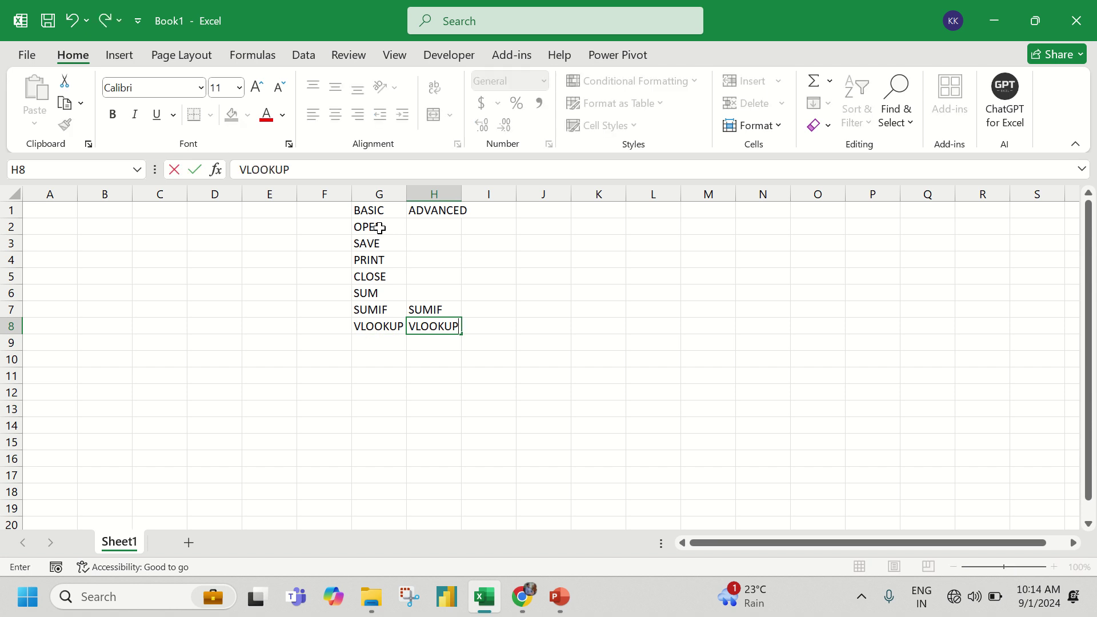
key("Return")
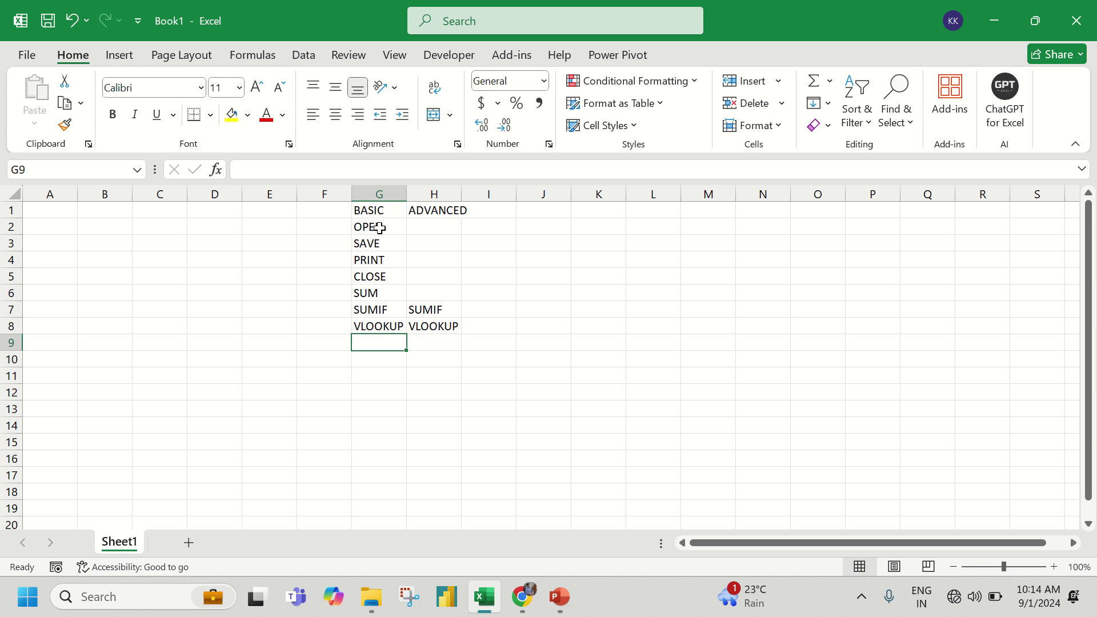
- Add XLOOKUP in H9 under ADVANCED
key("Right")
type("XL")
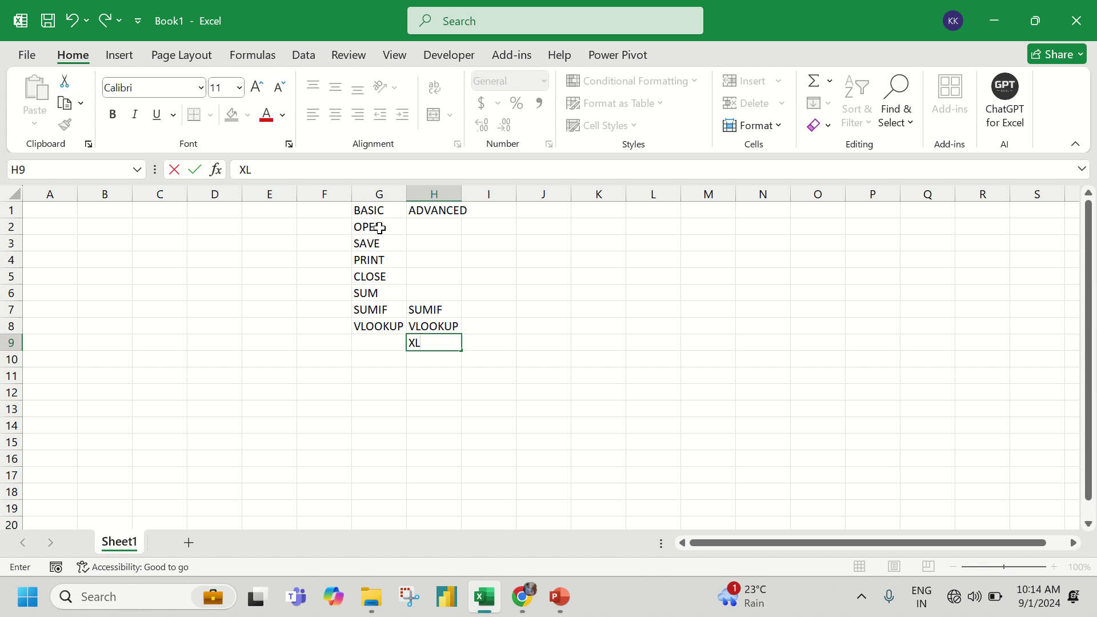
type("OOKUP")
key("Return")
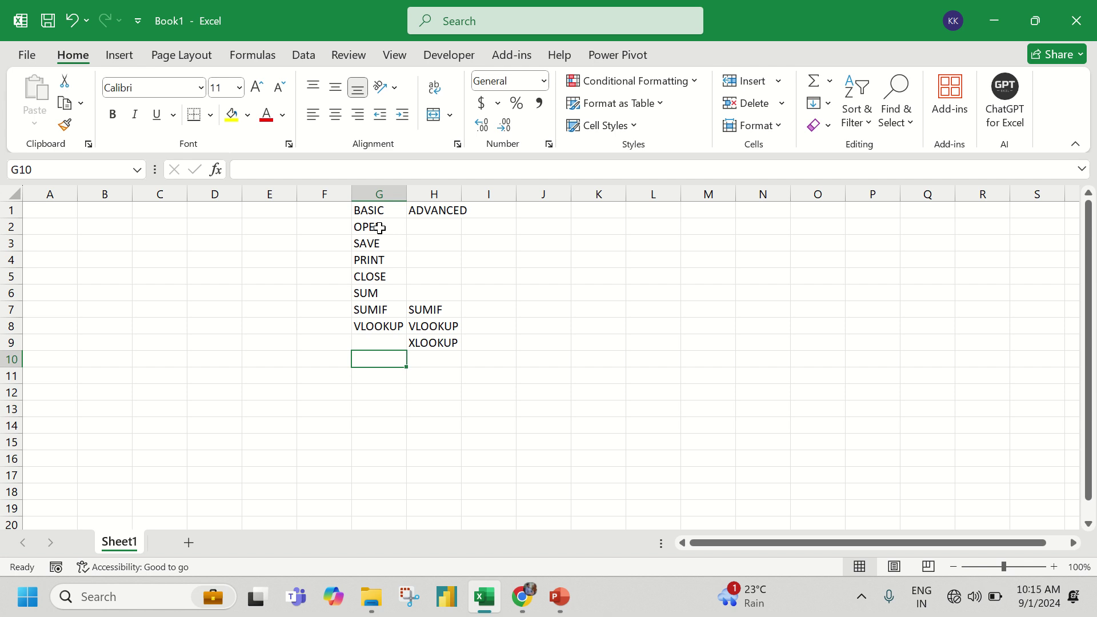
- Add VBA MACROS in H10 and SORT in H11 under ADVANCED
key("Right")
type("VBA")
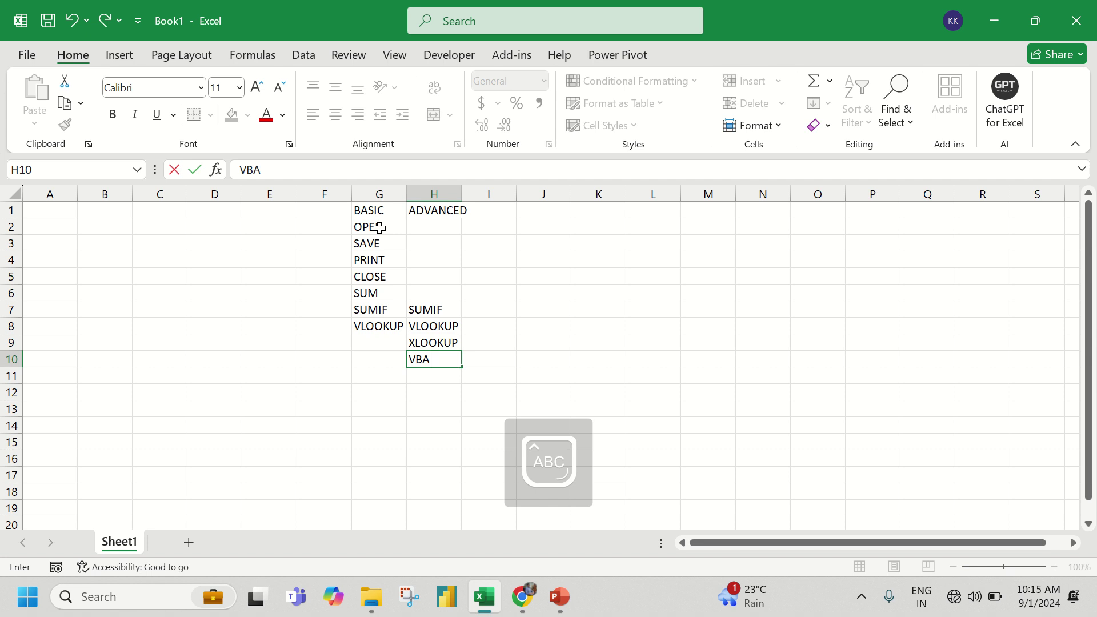
type(" MACROS")
key("Return")
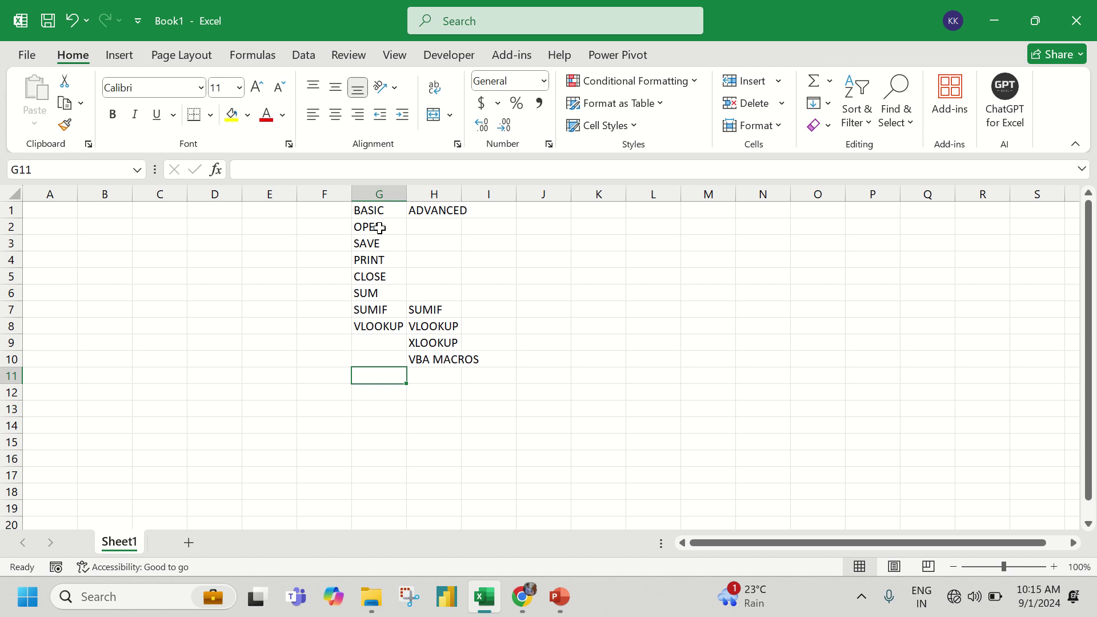
key("Right")
type("SORT")
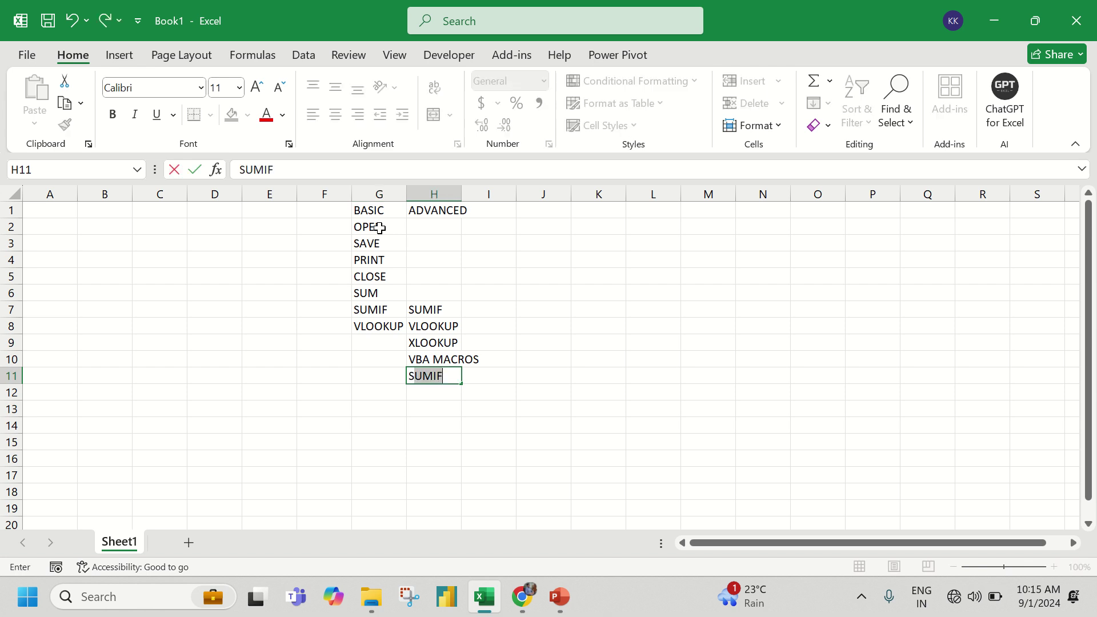
key("Return")
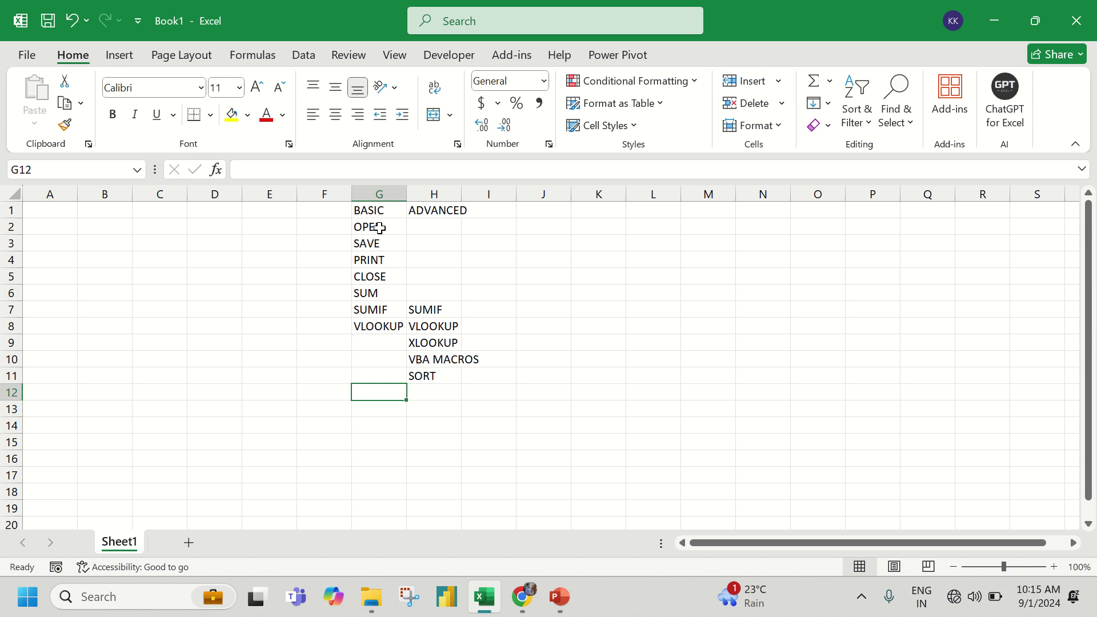
- Enter INDEX & MATCH in H12 and FILTER in G13, then select headers G1:H1
scroll(379, 228, "up", 3, "ctrl")
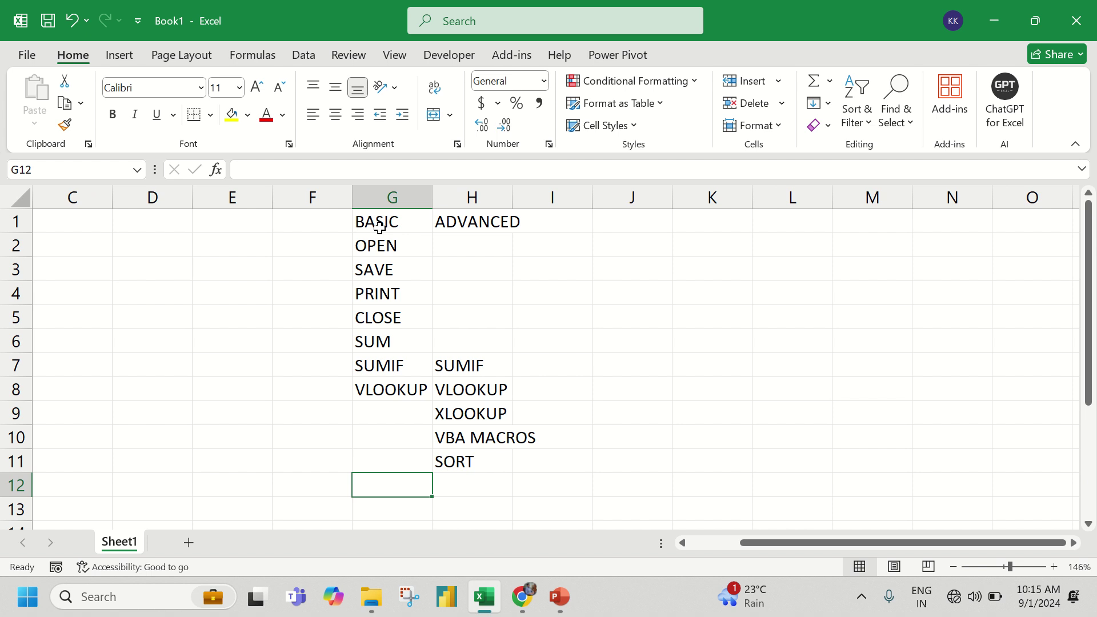
key("Right")
type("IND")
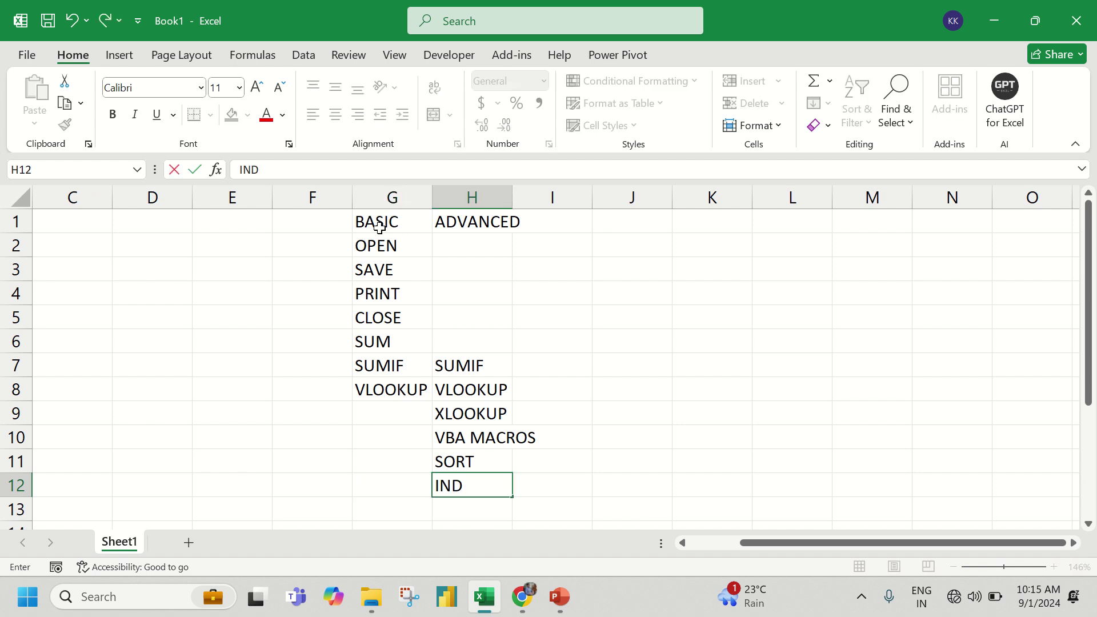
type("EX & MATCH")
key("Return")
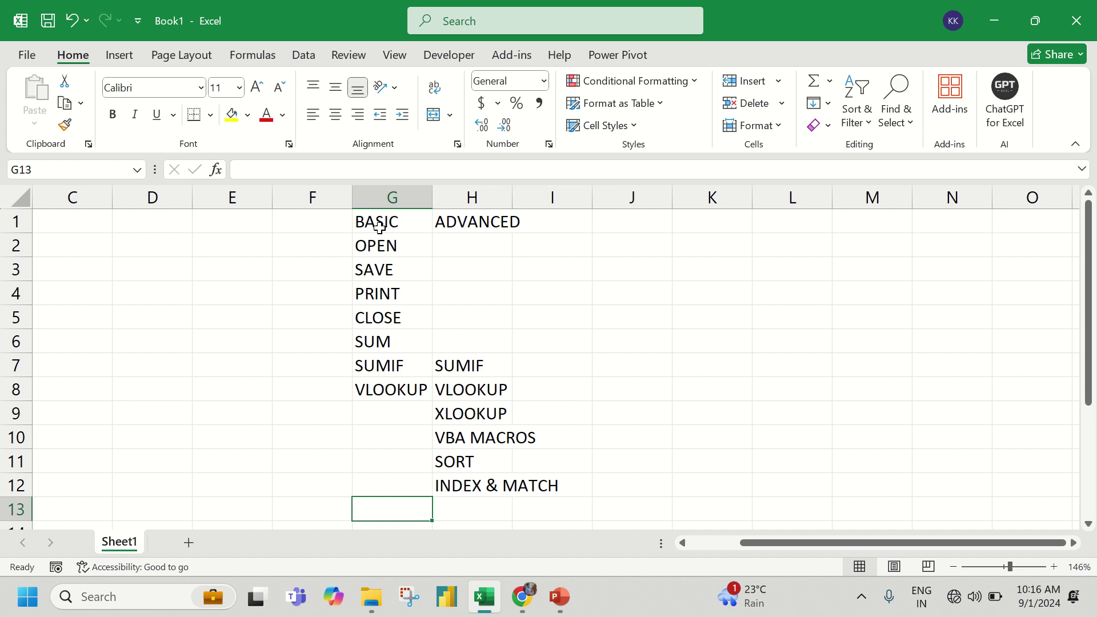
type("FILTER")
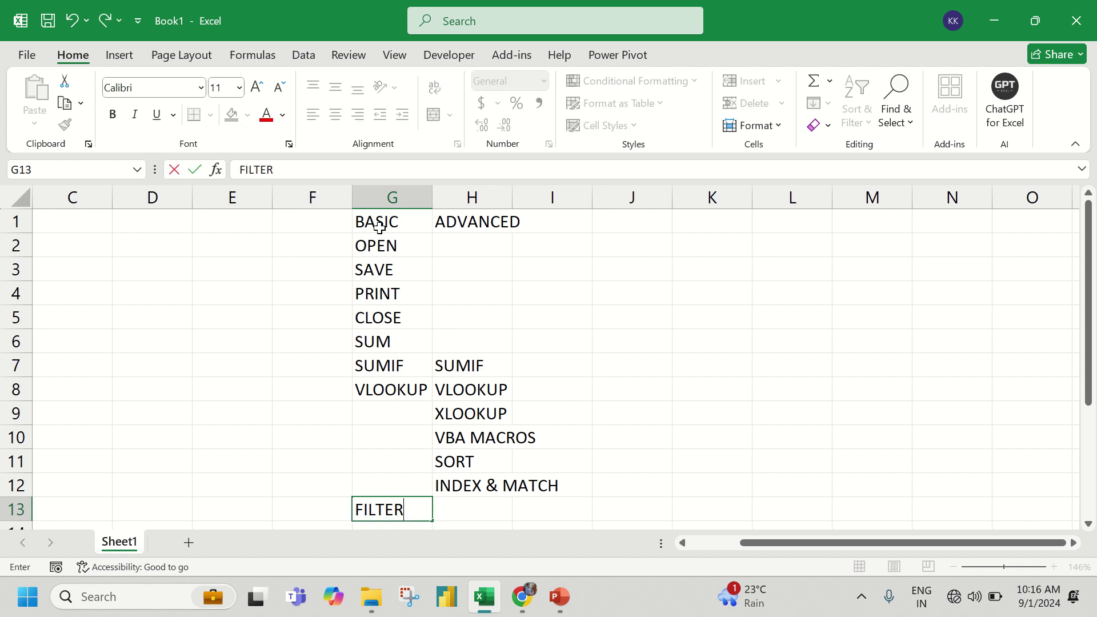
key("Return")
scroll(380, 227, "up", 1)
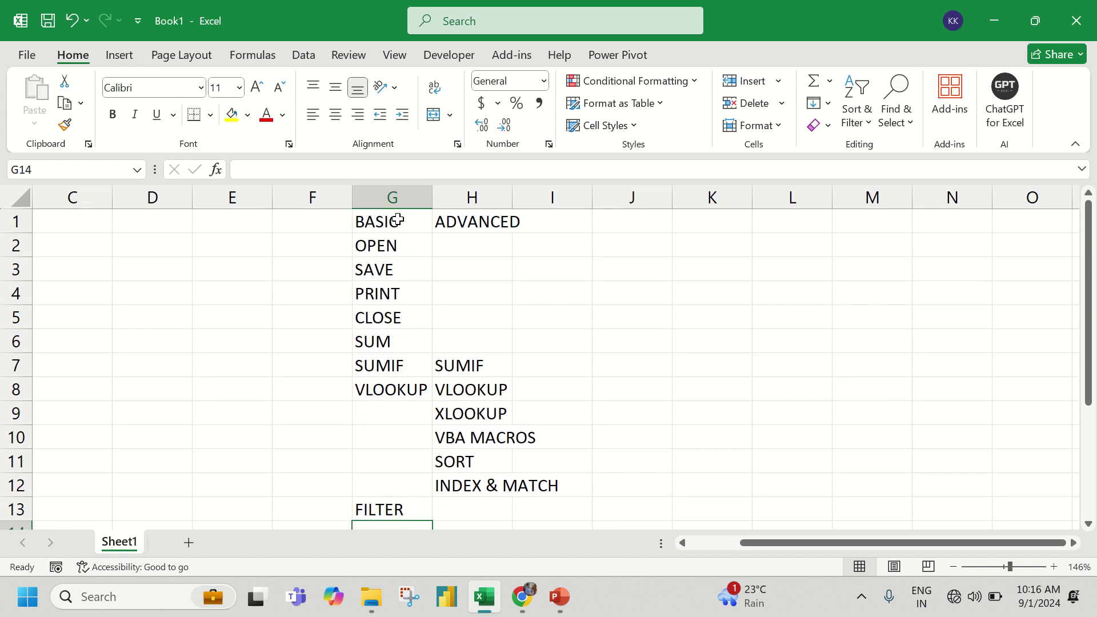
left_click_drag(396, 220, 498, 221)
- Bold the BASIC and ADVANCED headers and widen columns G and H
key("ctrl+b")
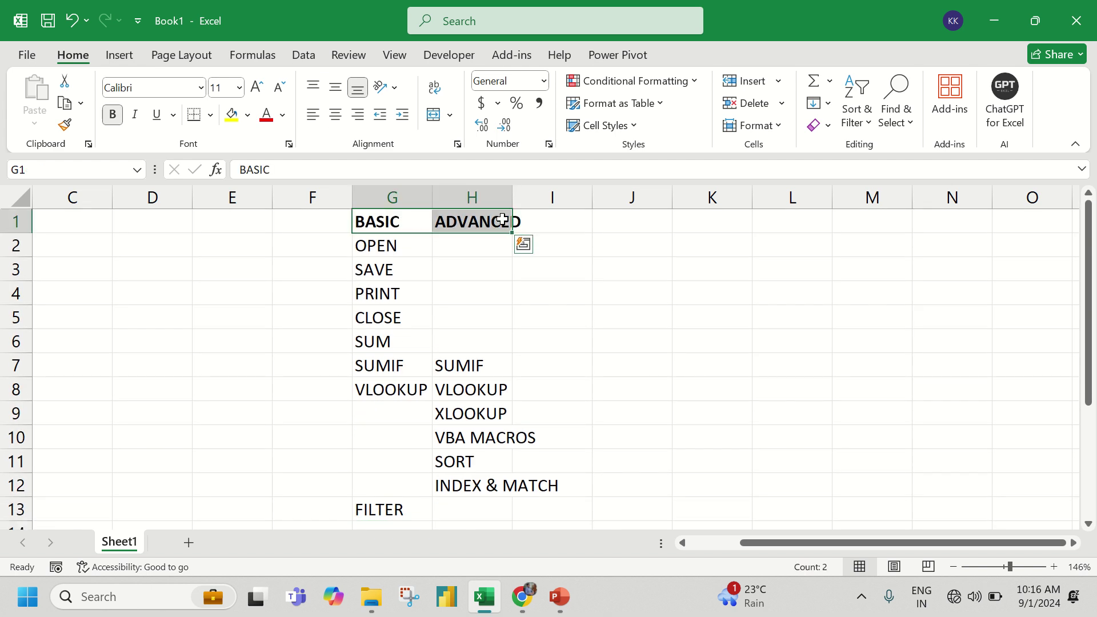
double_click(513, 198)
left_click_drag(432, 197, 498, 199)
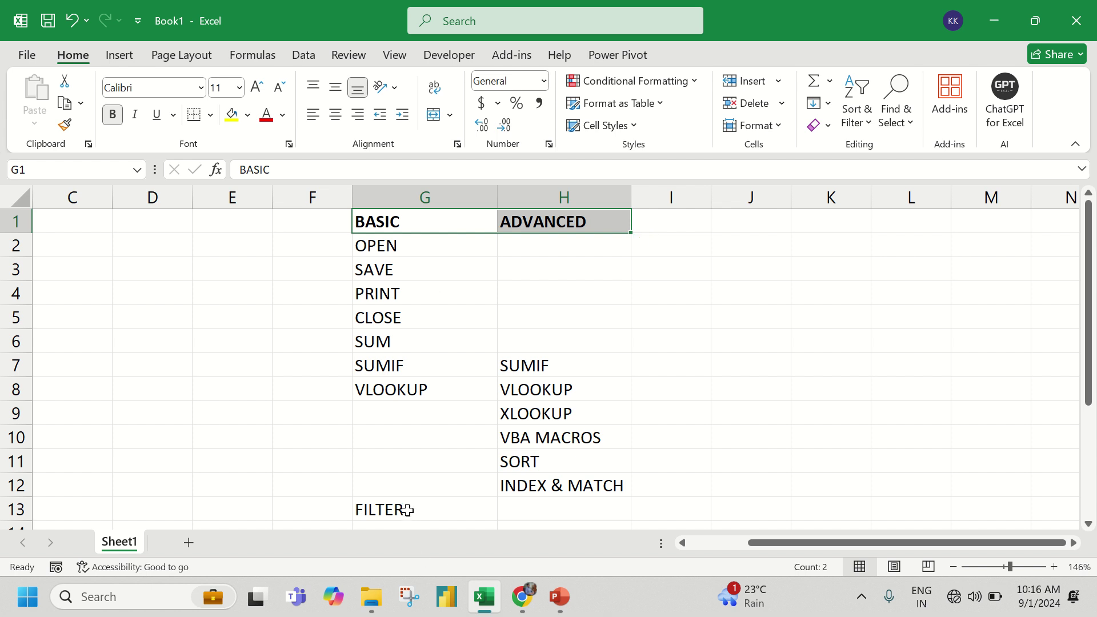
- Add PT in G14 below FILTER and select the whole list G1:H14
scroll(407, 510, "down", 1)
left_click(398, 465)
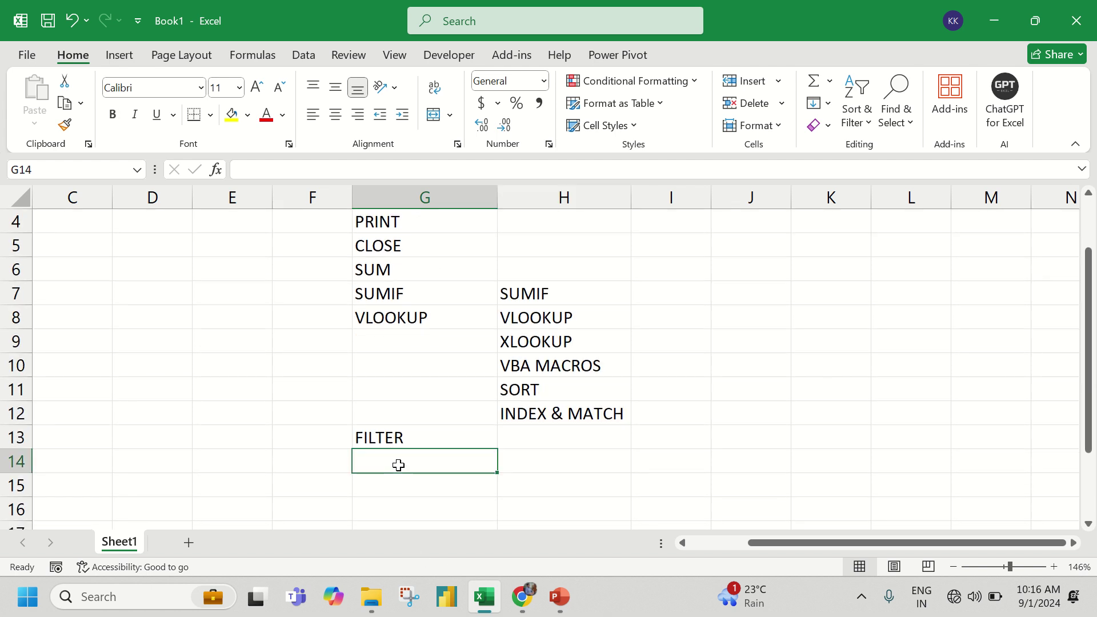
type("PT")
key("Tab")
scroll(398, 465, "up", 1)
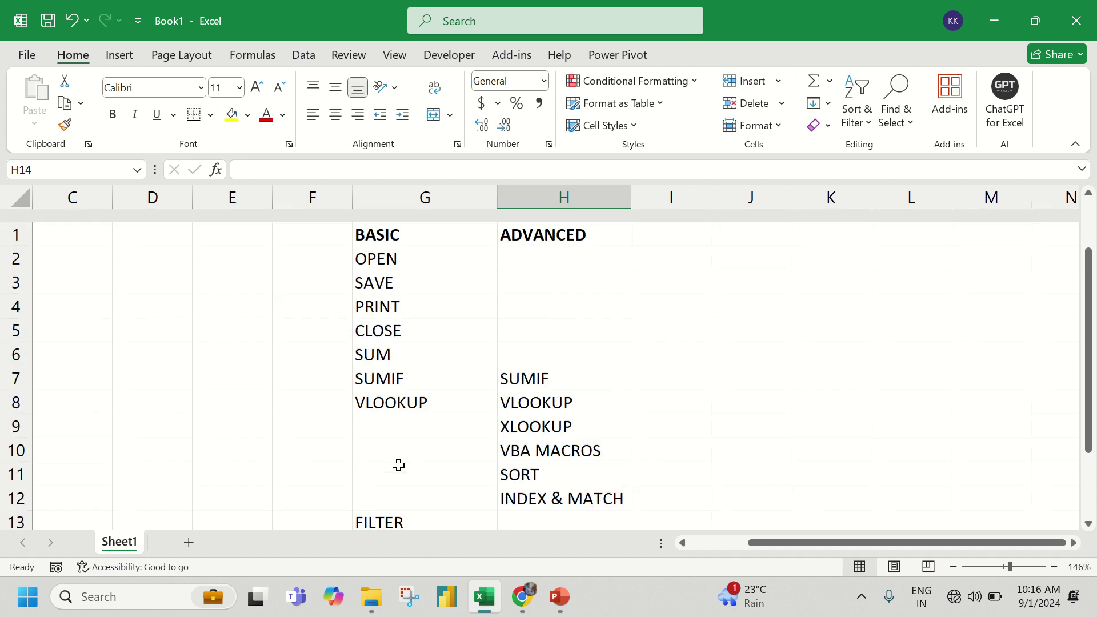
left_click(393, 322)
key("ctrl+a")
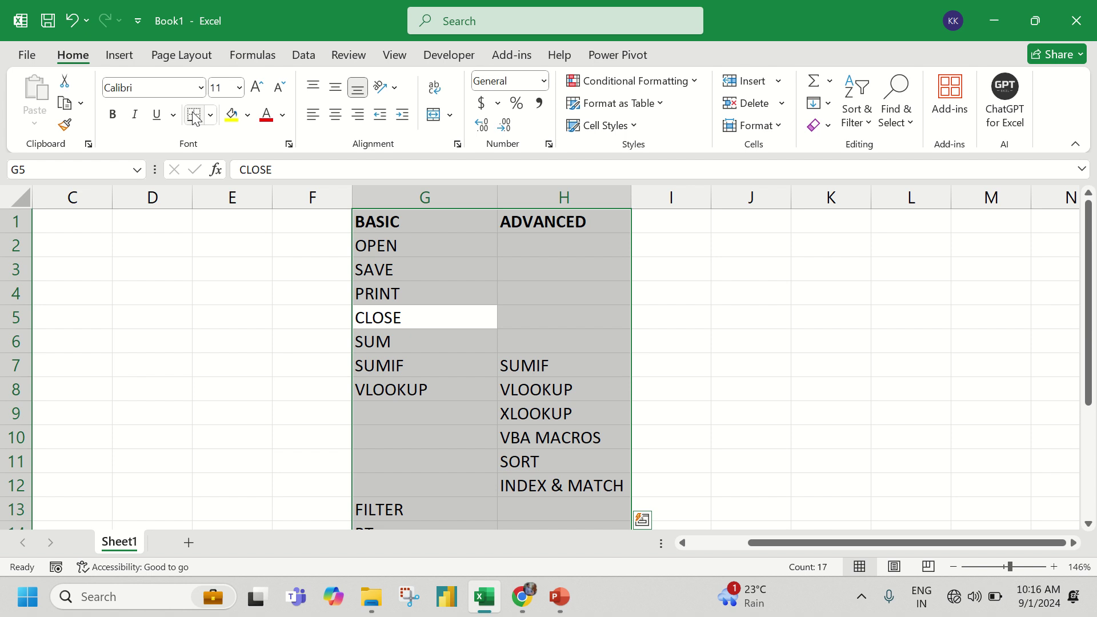
- Apply All Borders to every cell of the G1:H14 list
left_click(210, 115)
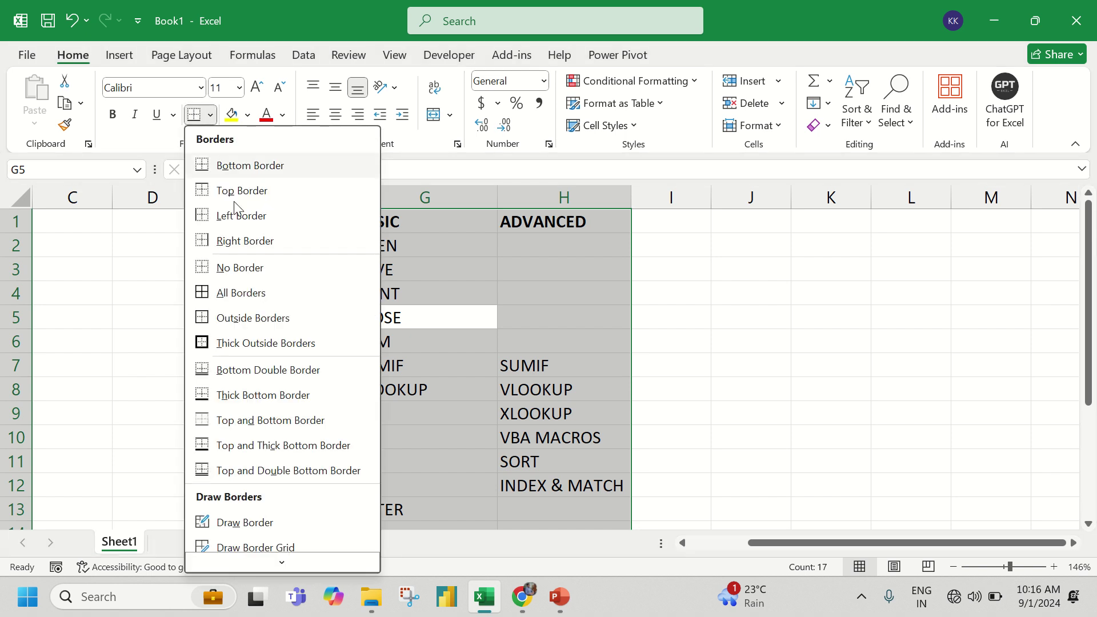
left_click(241, 293)
left_click(465, 298)
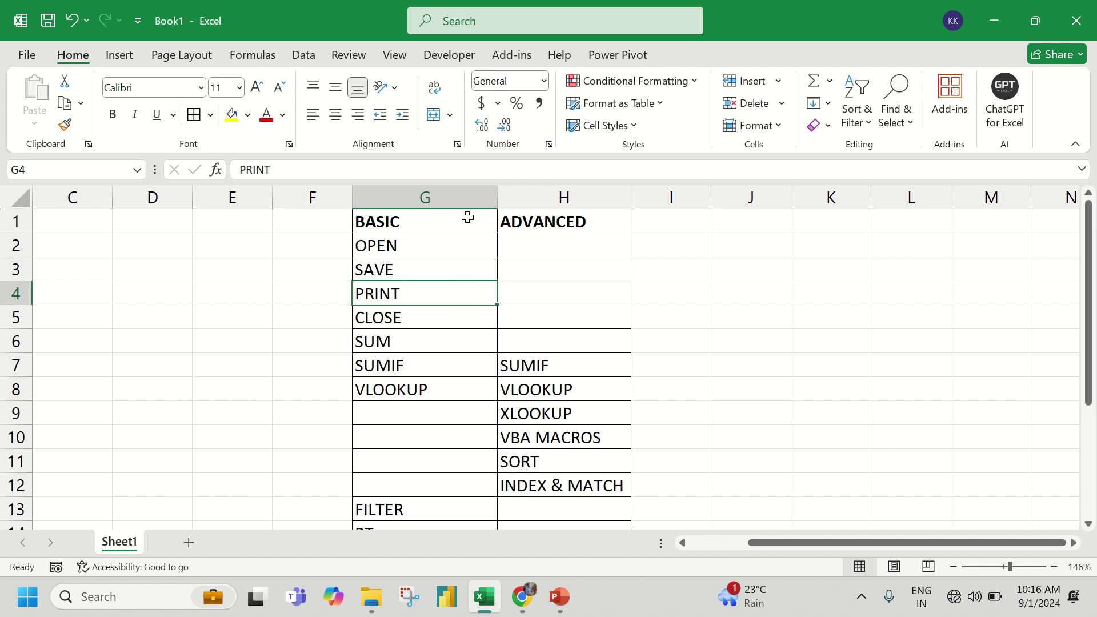
- Centre the BASIC and ADVANCED header titles in G1:H1
left_click_drag(465, 220, 511, 215)
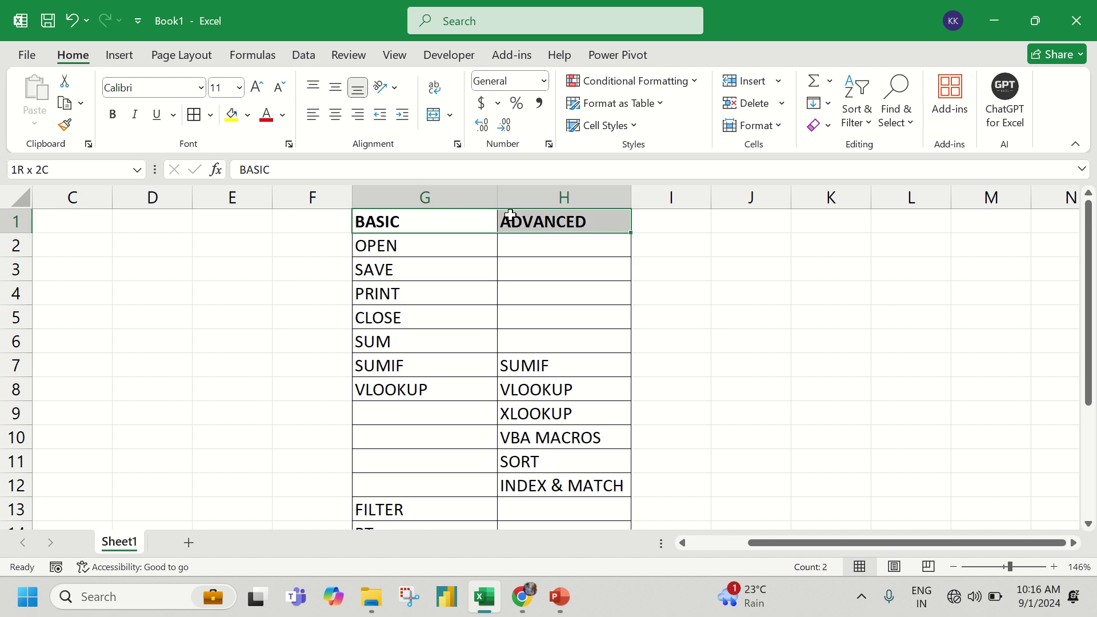
left_click(335, 114)
left_click(553, 194)
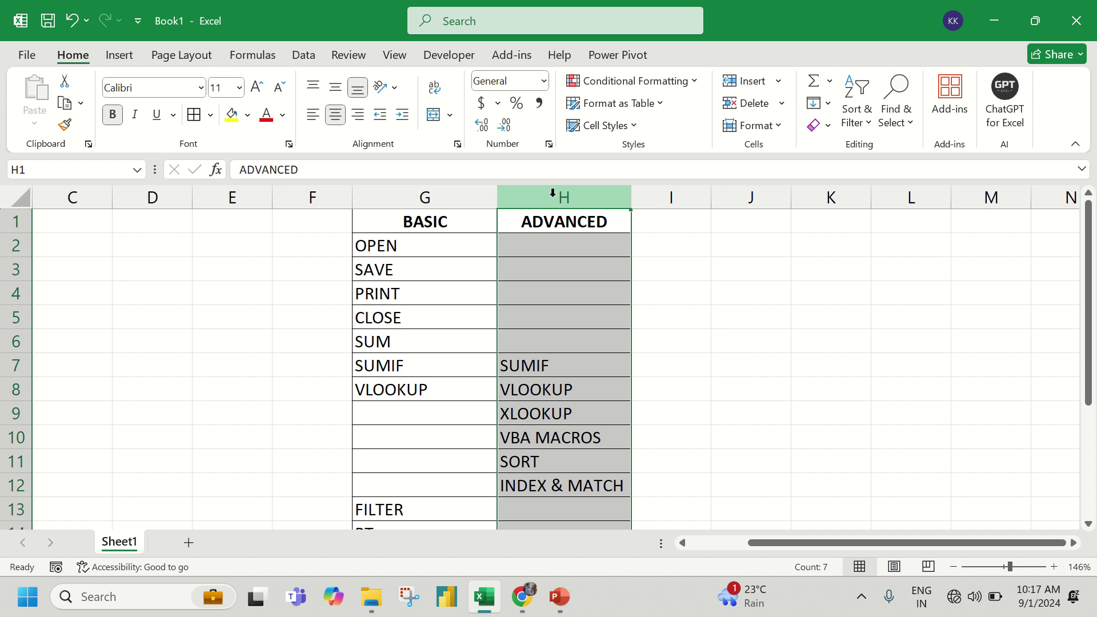
- Insert a blank column H before ADVANCED and merge H1:H14 into one middle-aligned cell
key("ctrl+shift+plus")
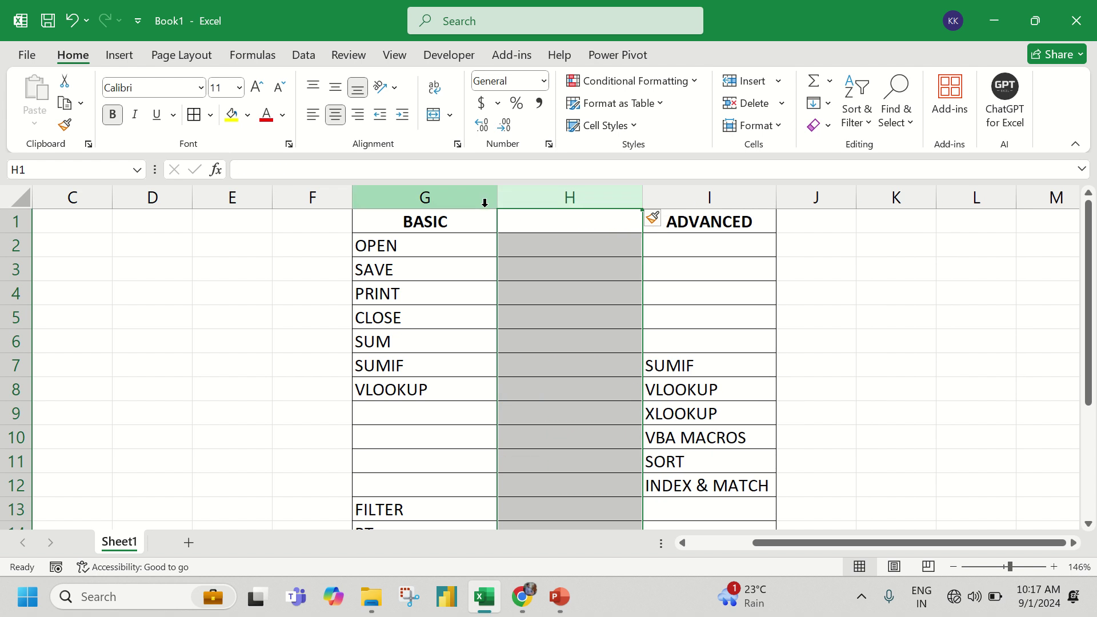
left_click_drag(516, 222, 559, 531)
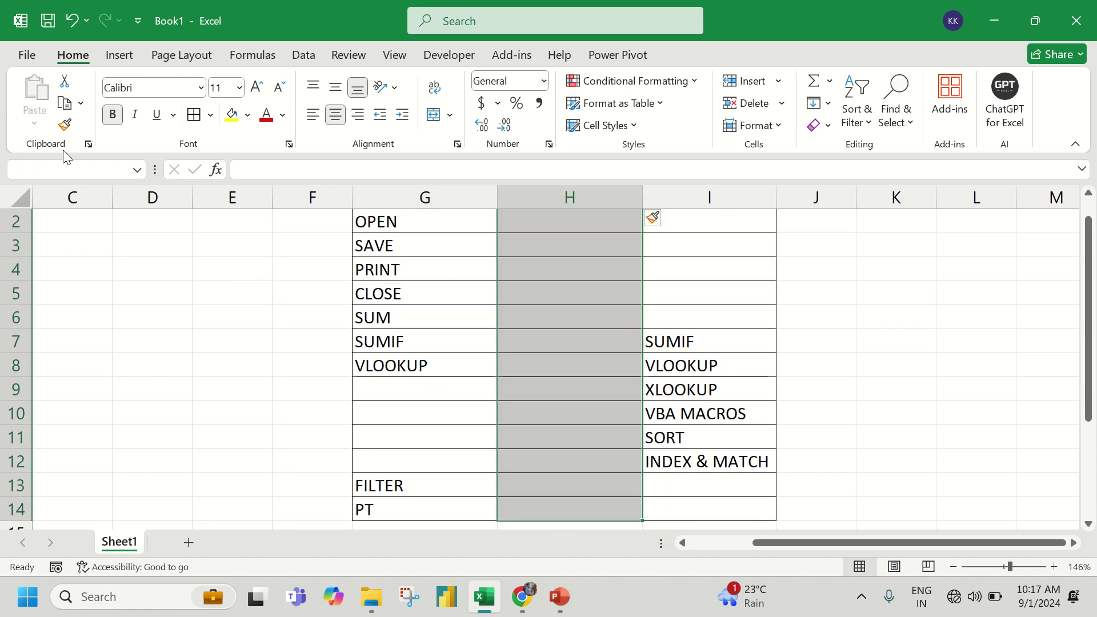
left_click(434, 115)
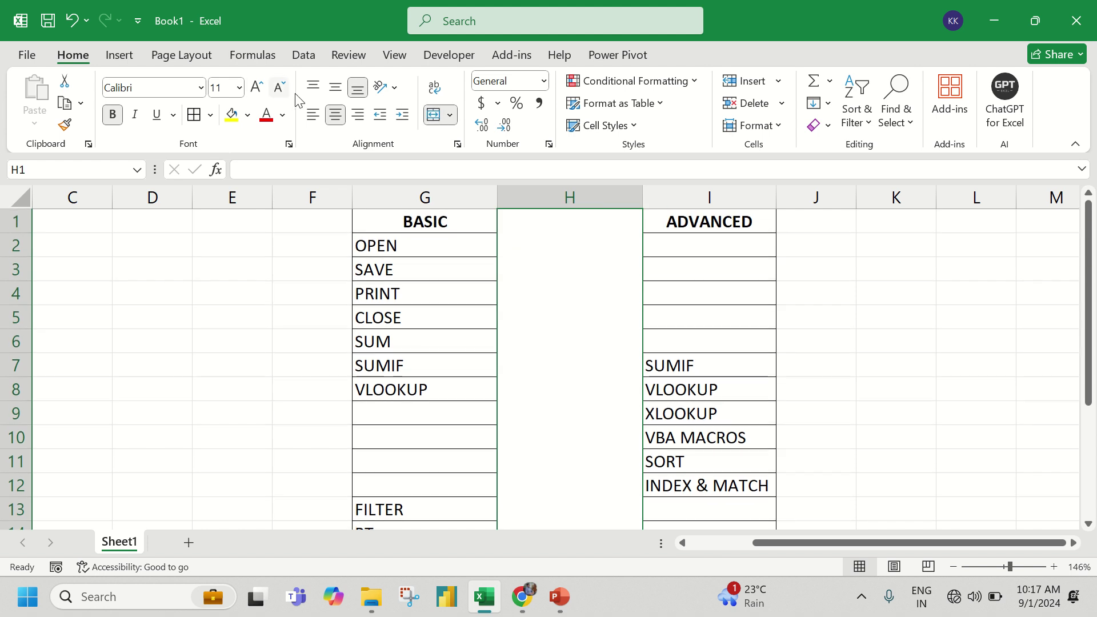
left_click(335, 87)
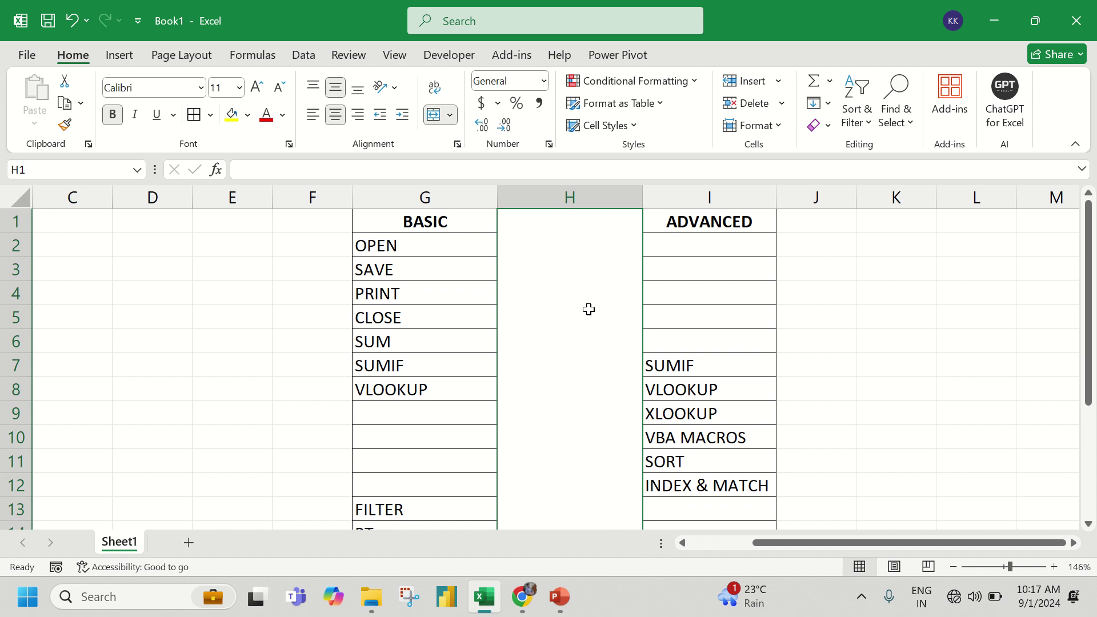
- Type YOU into the merged cell H1
type("YOU")
key("Return")
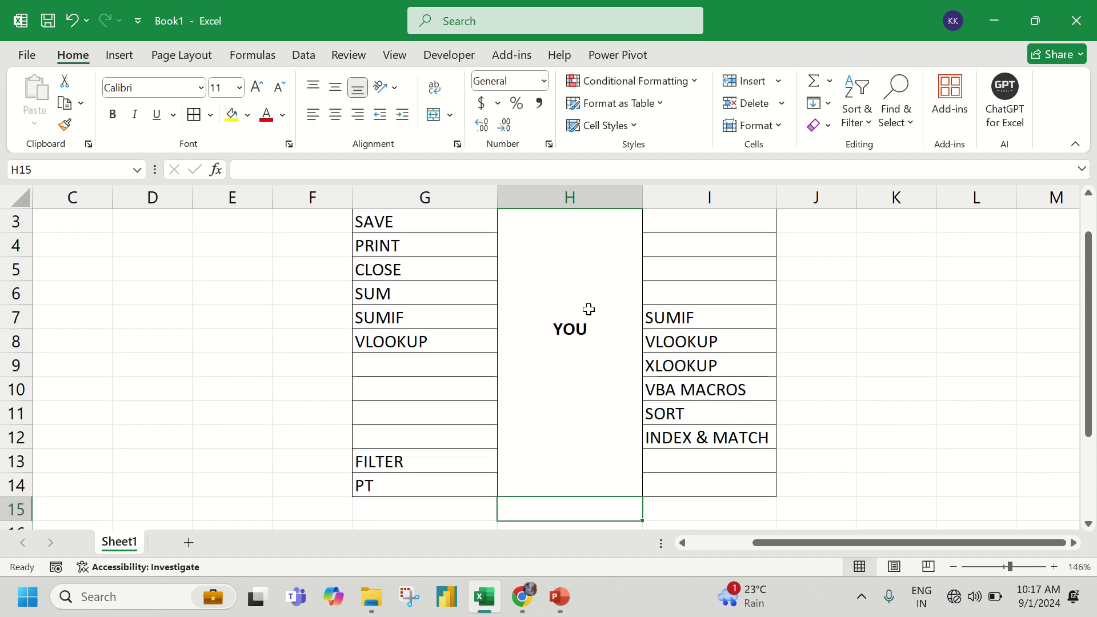
key("Up")
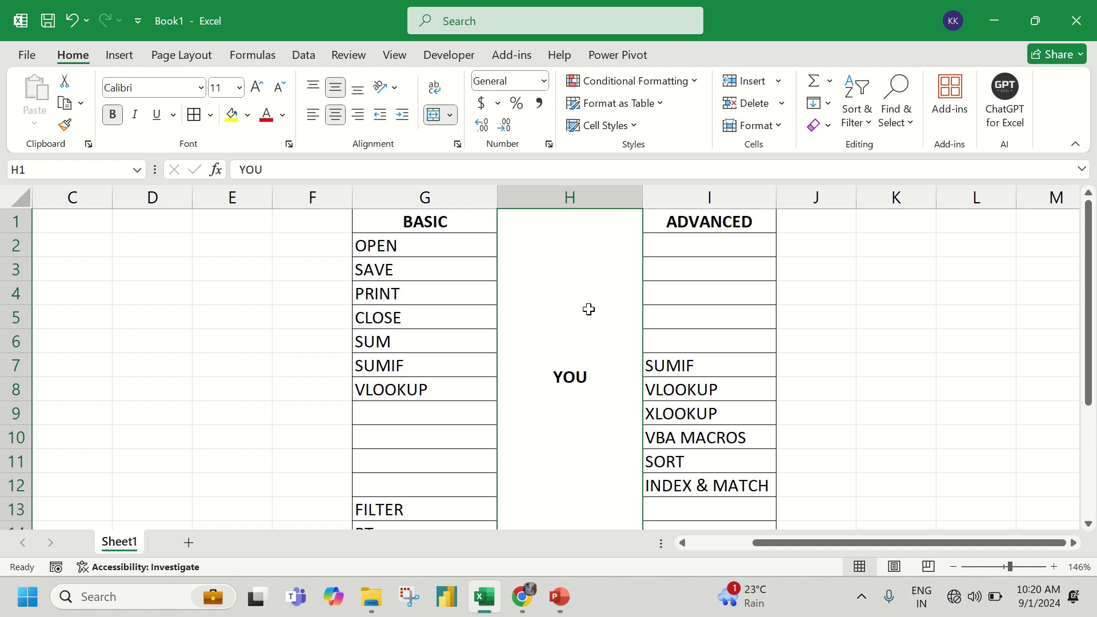
- Close the Excel workbook, discarding all changes
left_click(1077, 20)
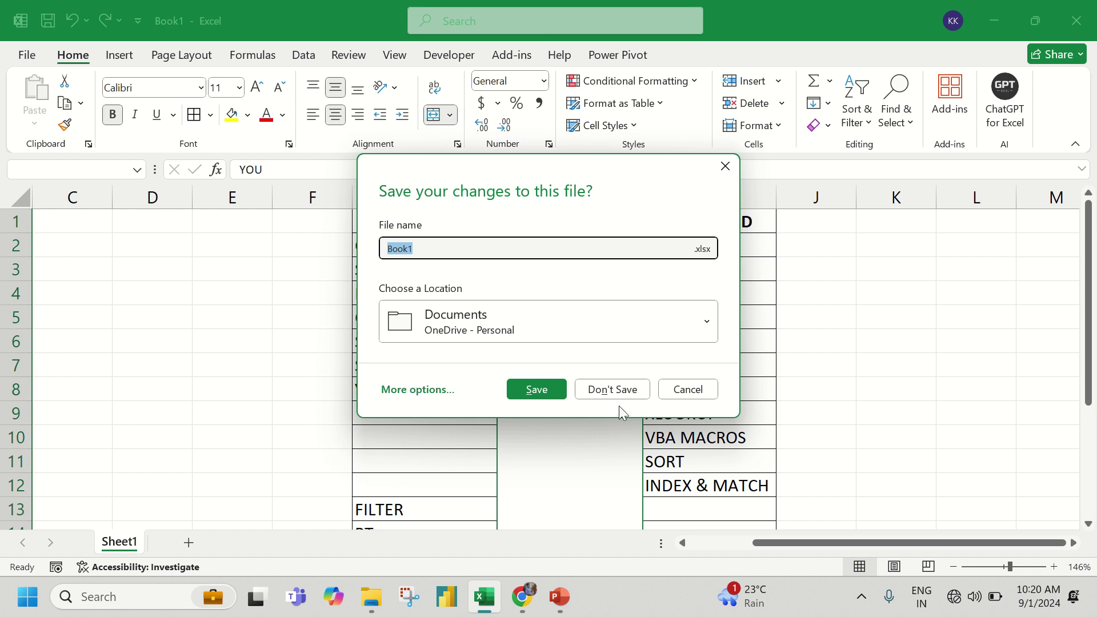
left_click(619, 385)
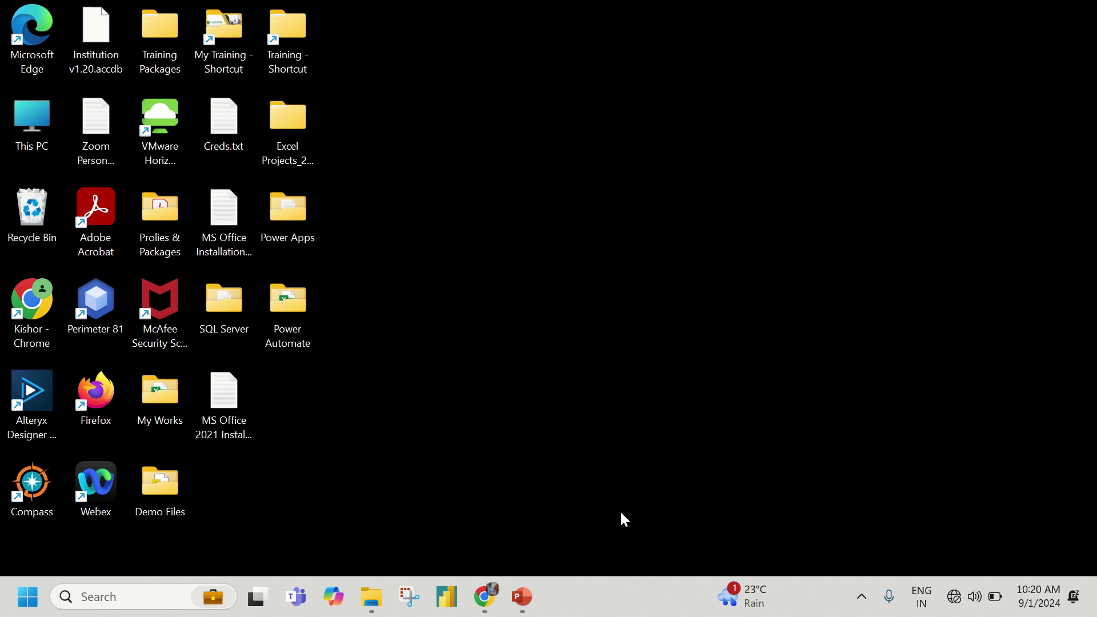
left_click(951, 596)
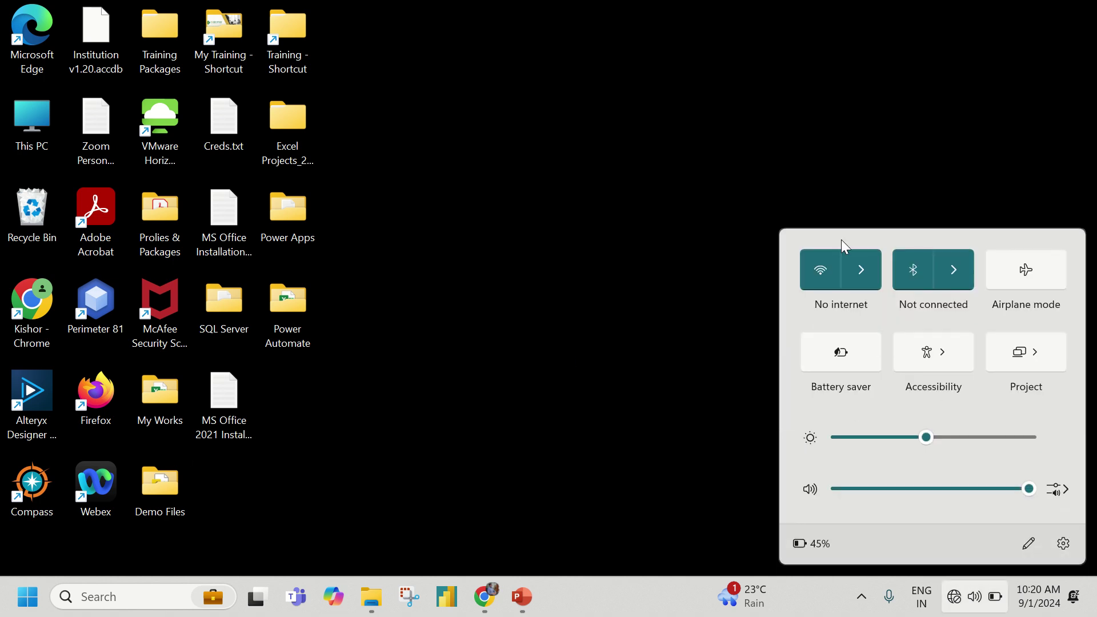
left_click(864, 269)
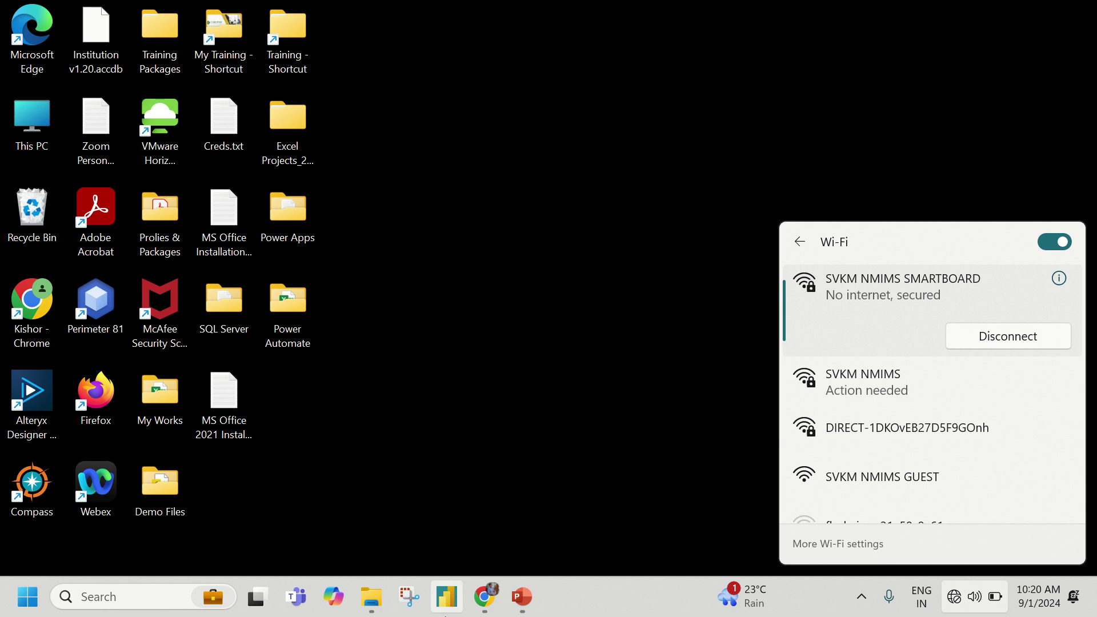
left_click(485, 596)
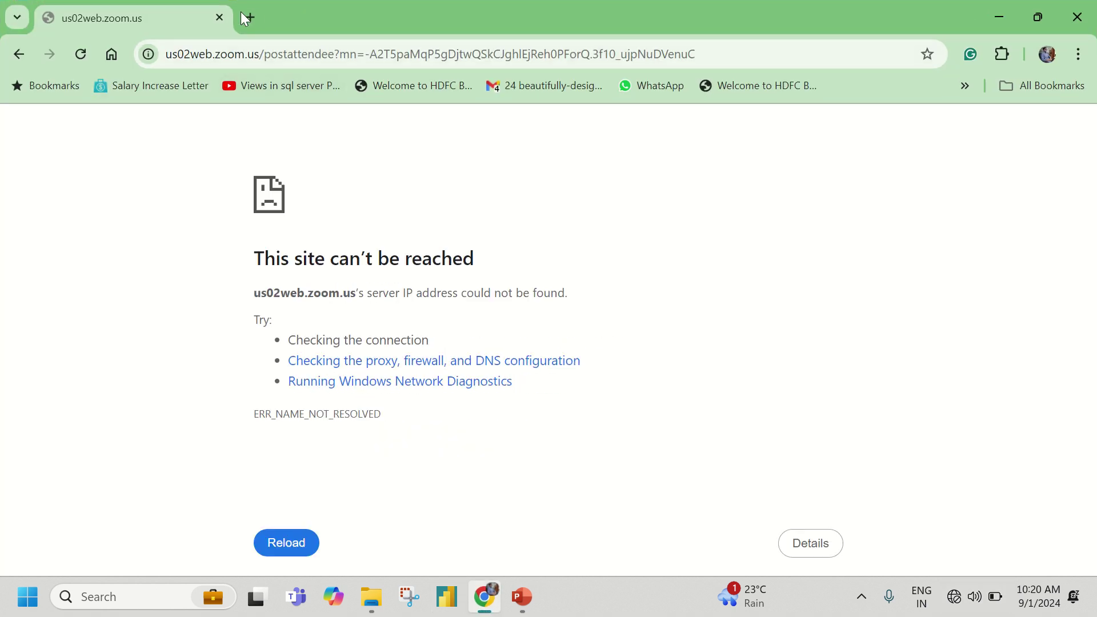
left_click(485, 596)
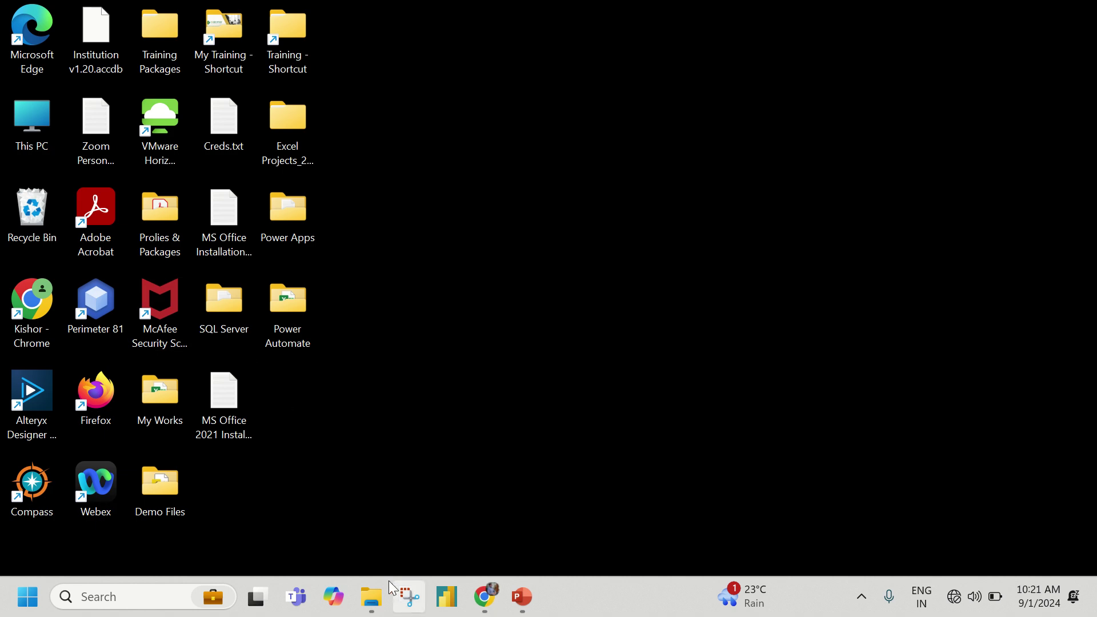
- Browse the Excel Master Class and Dashboards folders, then go up to the NMIMS folder
left_click(372, 597)
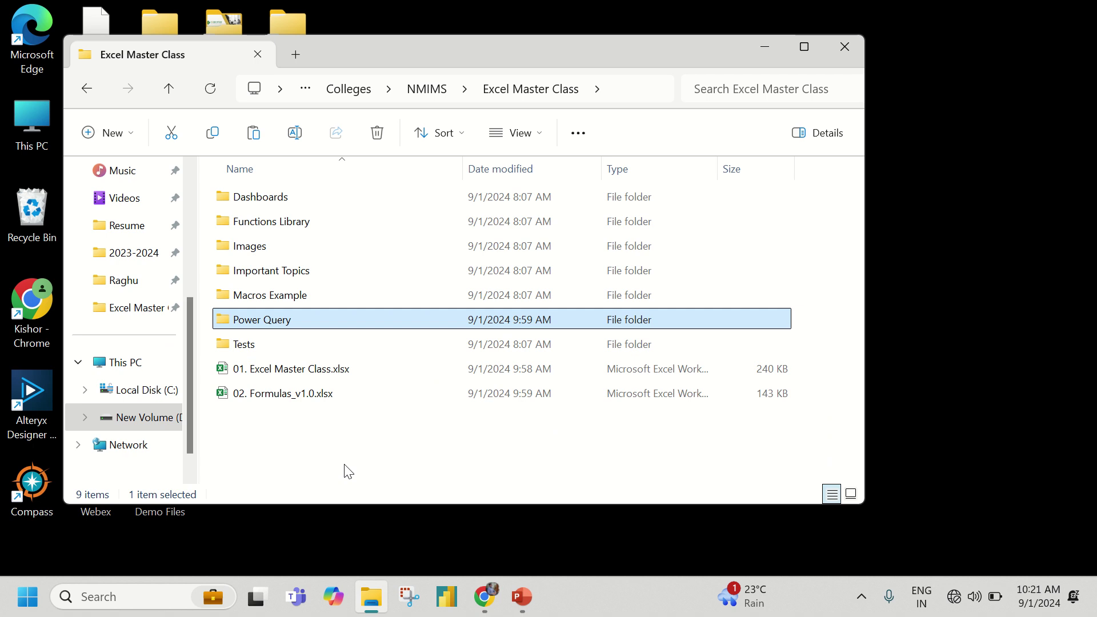
double_click(300, 206)
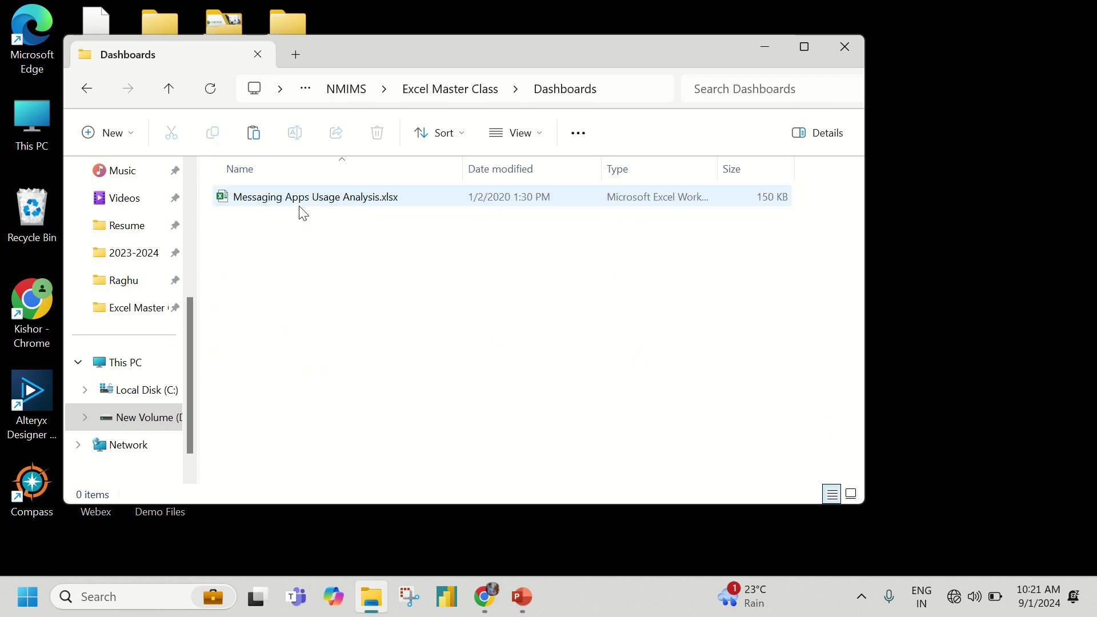
key("alt+Left")
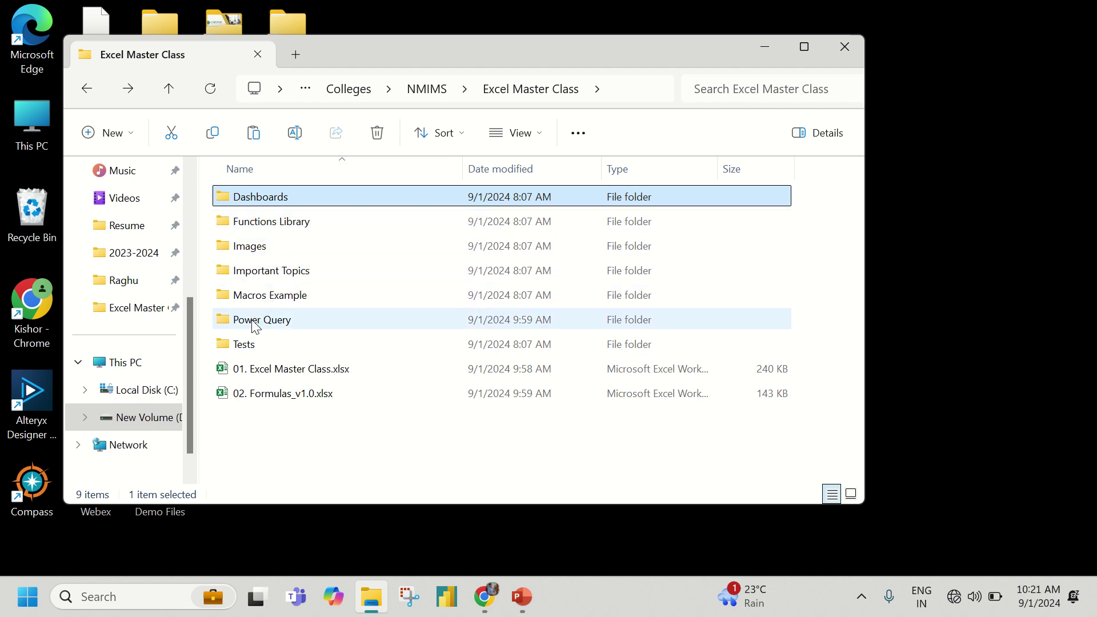
left_click(424, 89)
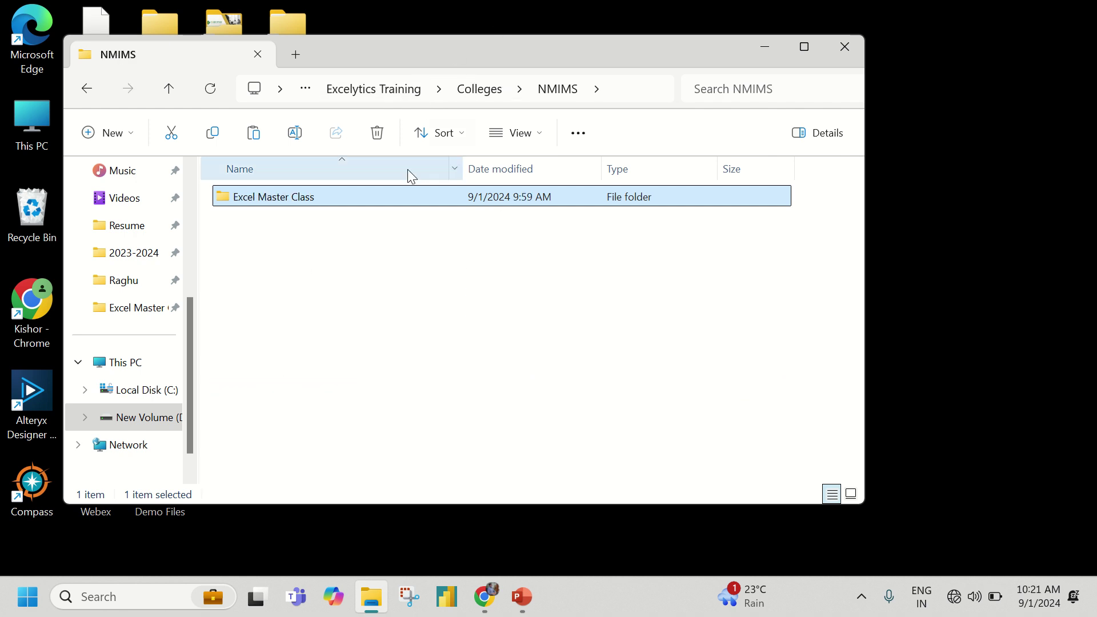
- Compress the Excel Master Class folder into a ZIP file with its default name
right_click(302, 201)
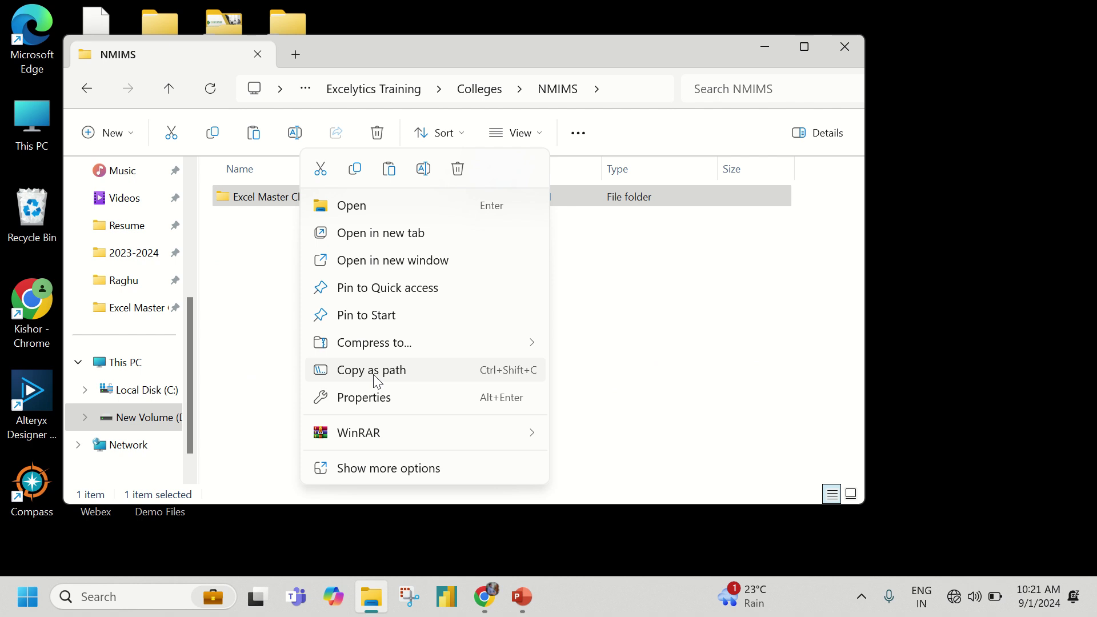
mouse_move(506, 340)
left_click(575, 346)
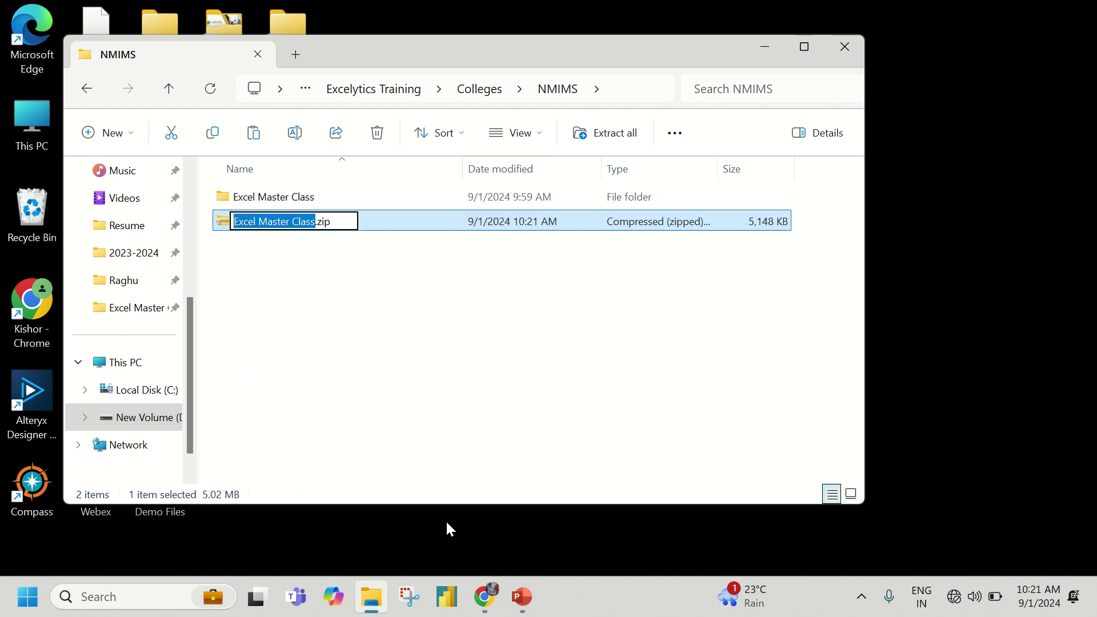
left_click(361, 420)
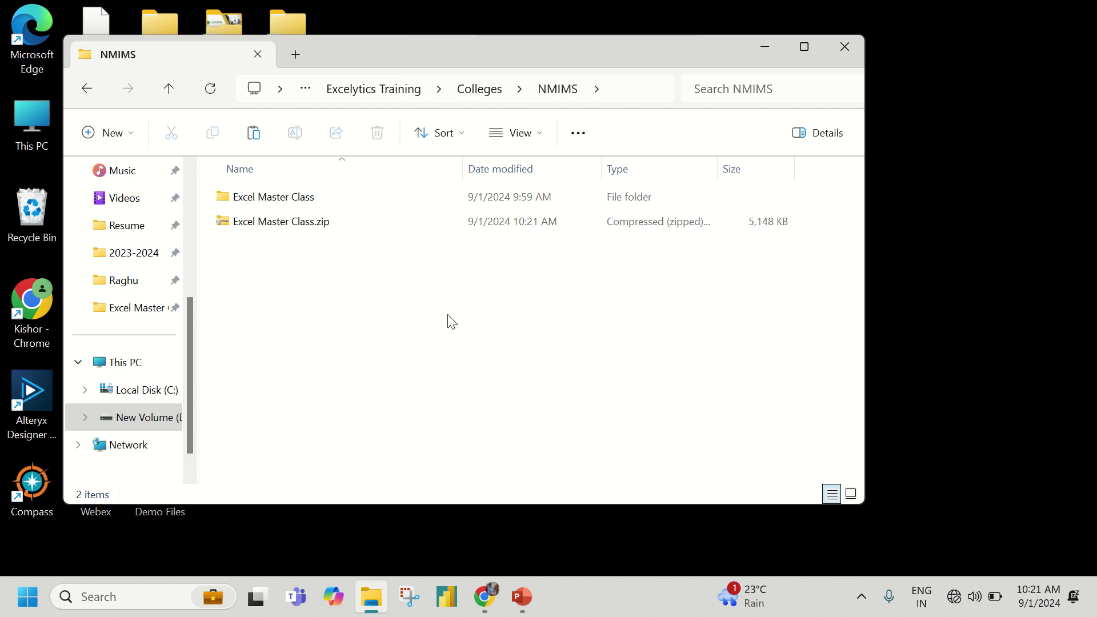
- Reopen the Excel Master Class folder and select the 01. Excel Master Class workbook
mouse_move(492, 7)
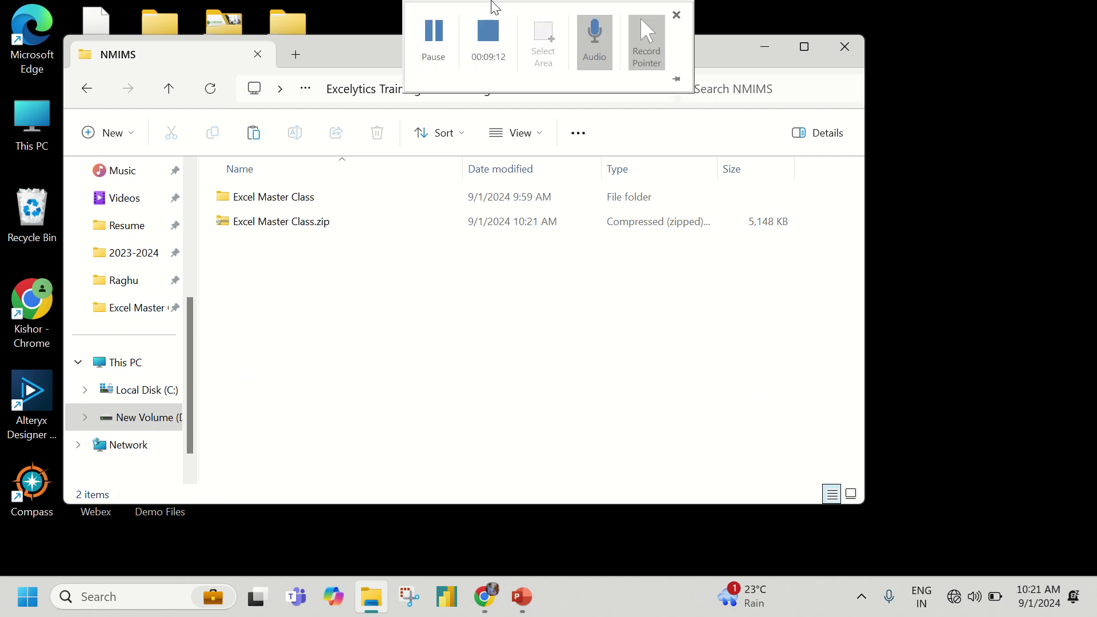
left_click(438, 51)
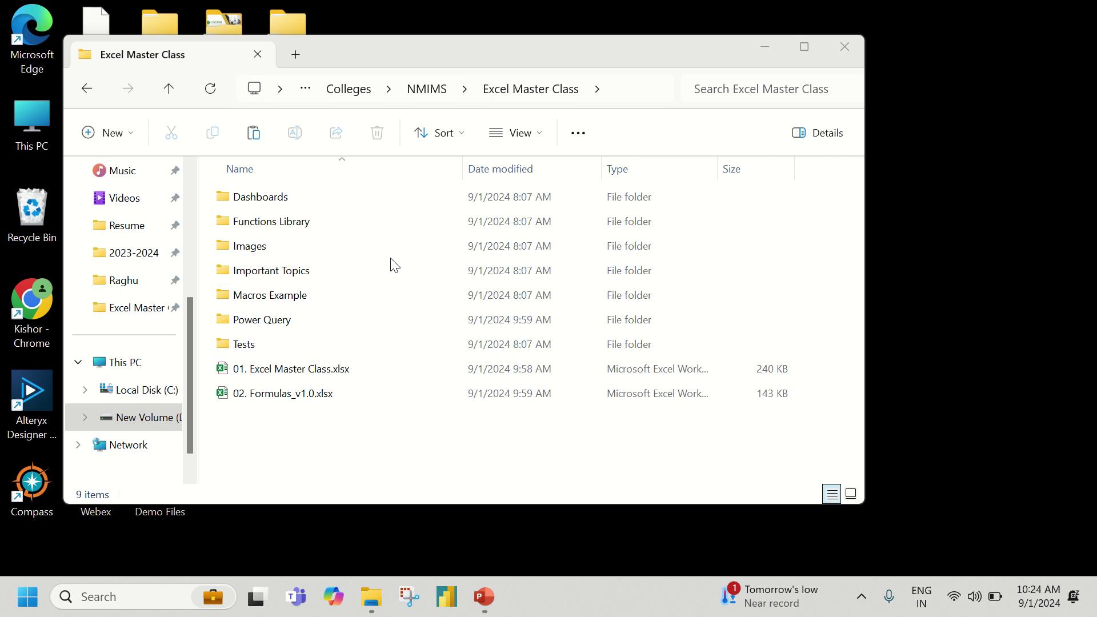
left_click(290, 373)
- Open 01. Excel Master Class.xlsx and switch to its Data Types sheet
double_click(291, 373)
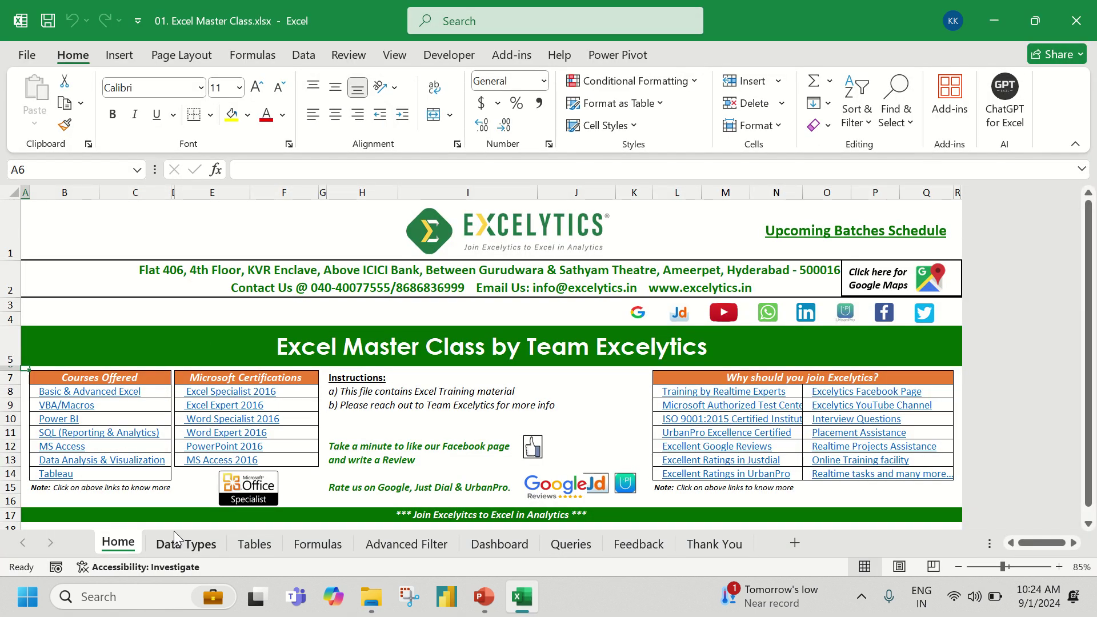
left_click(180, 546)
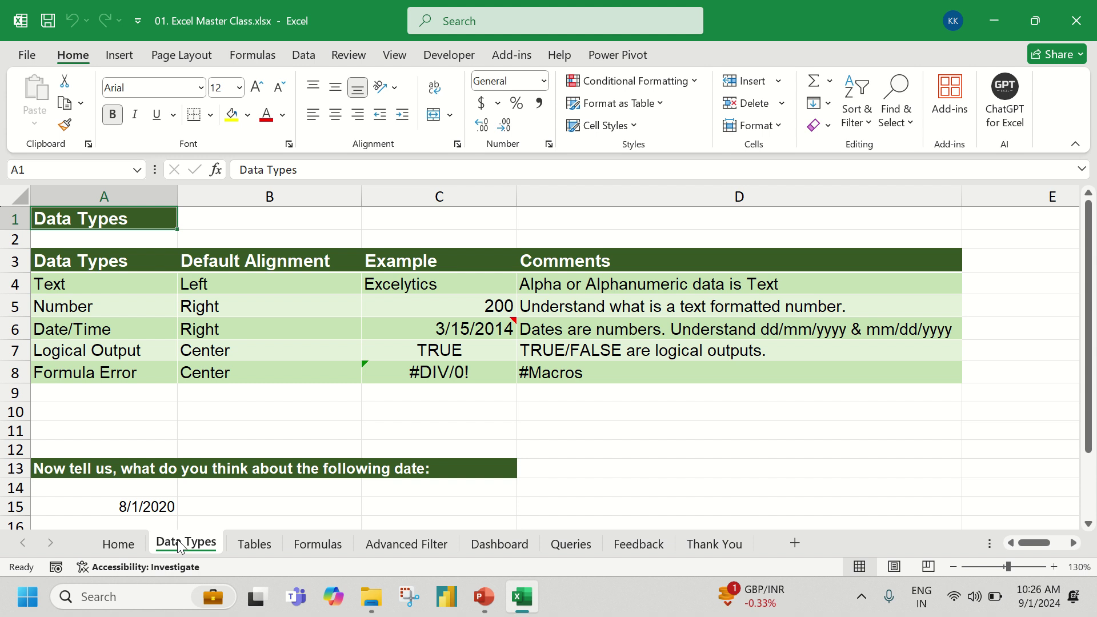
- Enter NMIMS in C4 and compare center, right and left alignment, leaving it left-aligned
left_click(433, 284)
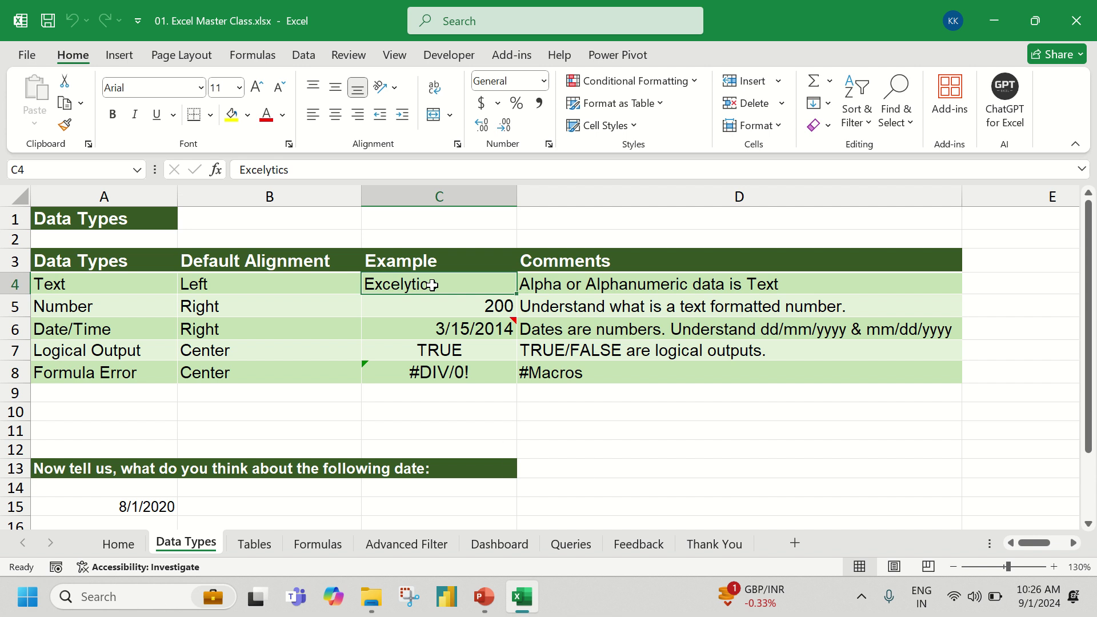
type("NMIMS")
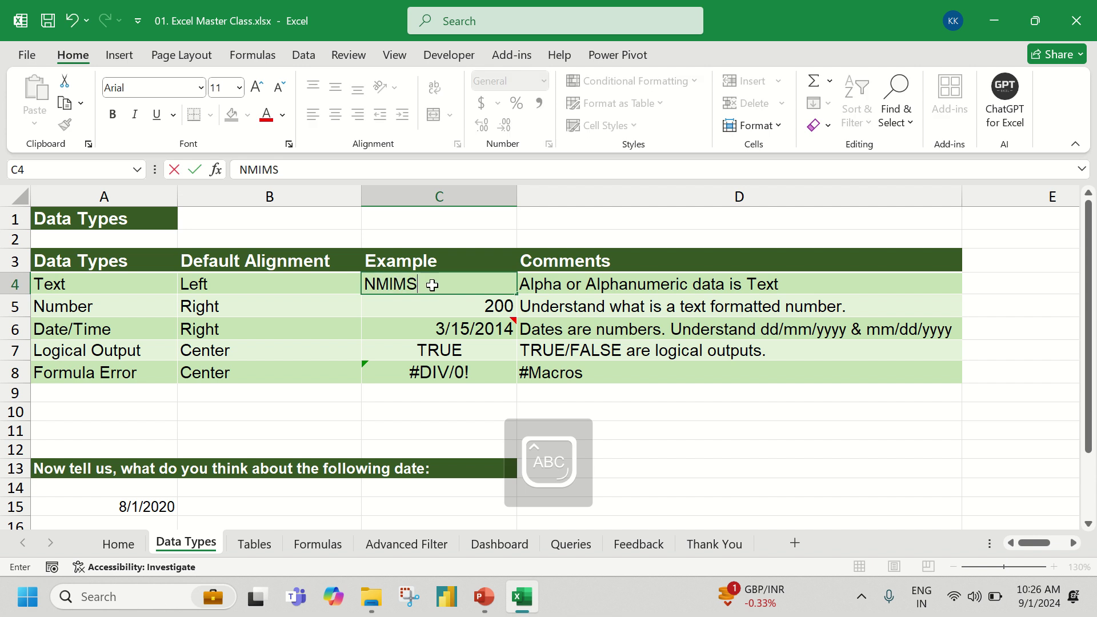
key("Return")
left_click(432, 285)
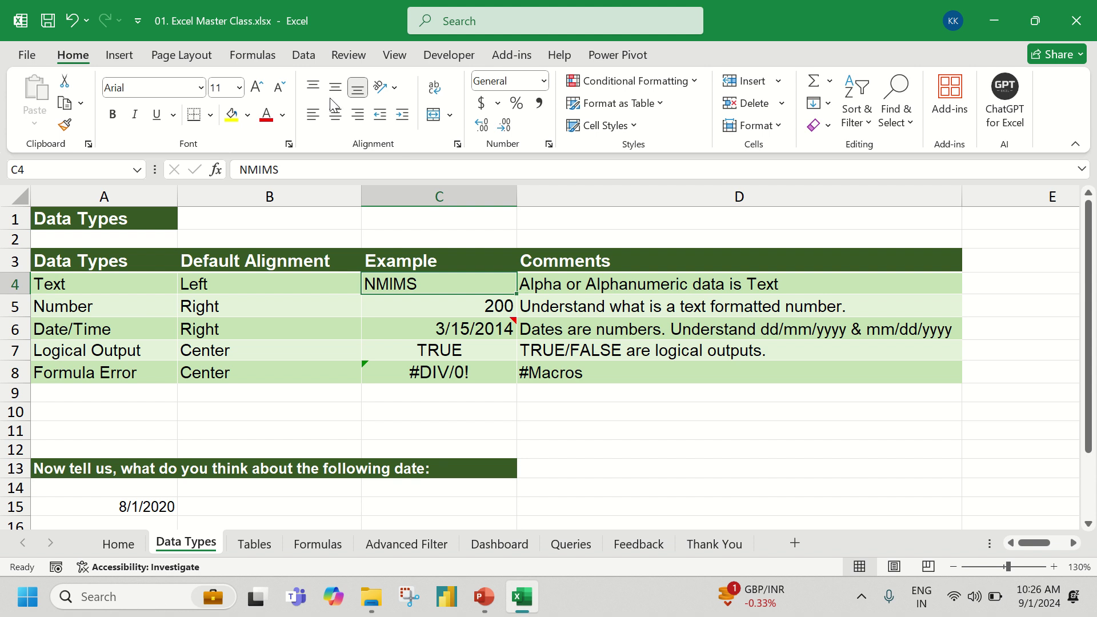
left_click(335, 115)
left_click(360, 115)
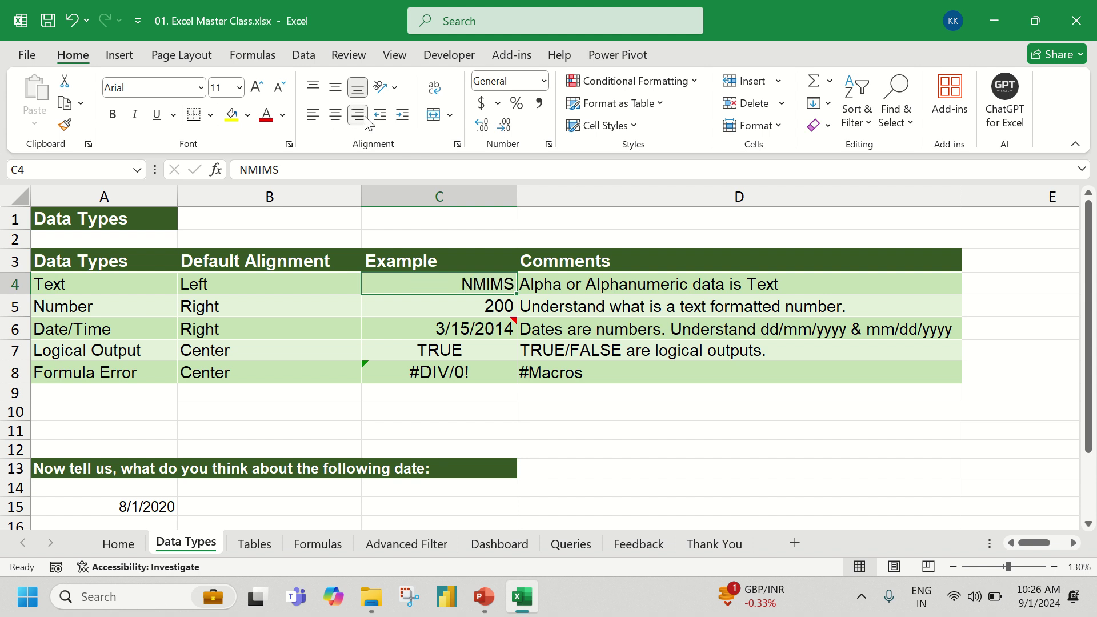
left_click(312, 115)
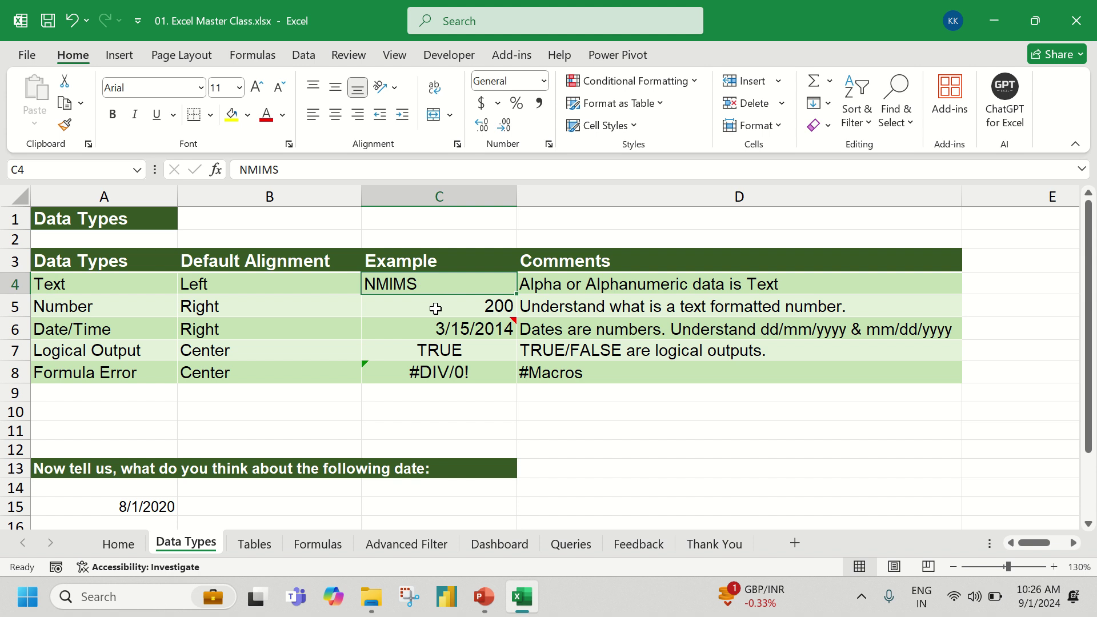
left_click(435, 309)
- Enter 500 in C5, try left alignment, then restore its default right alignment
type("500")
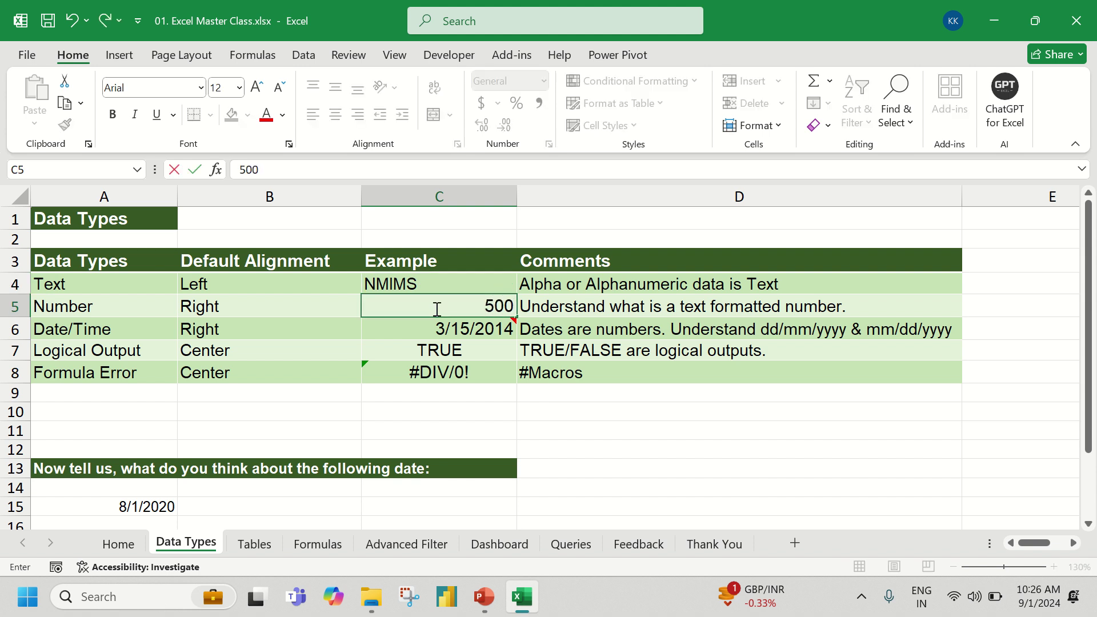
key("Return")
left_click(436, 309)
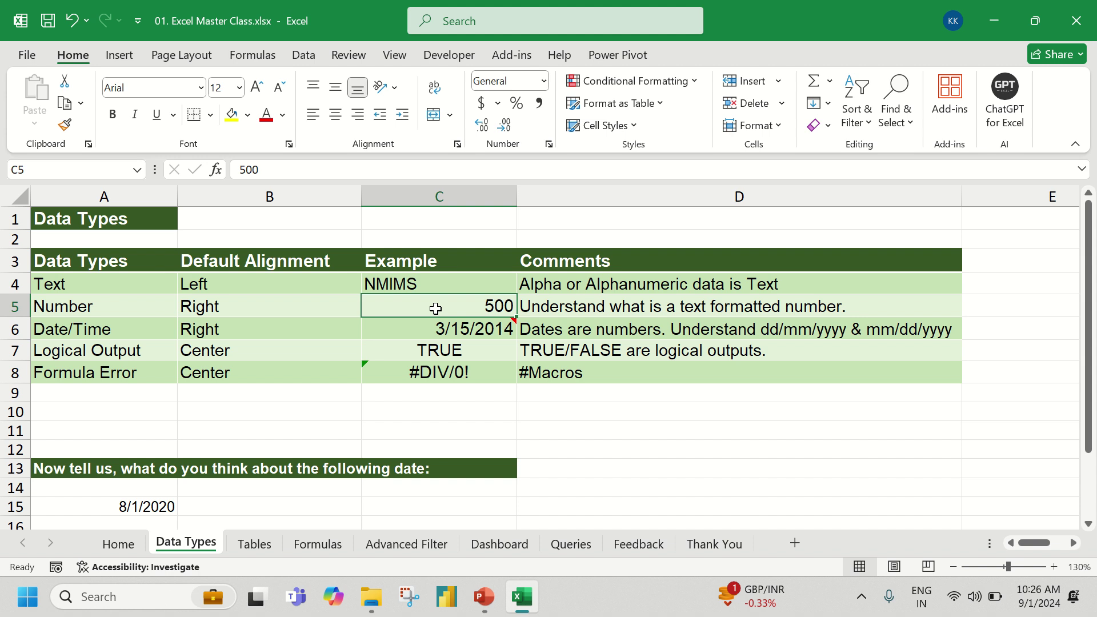
left_click(320, 121)
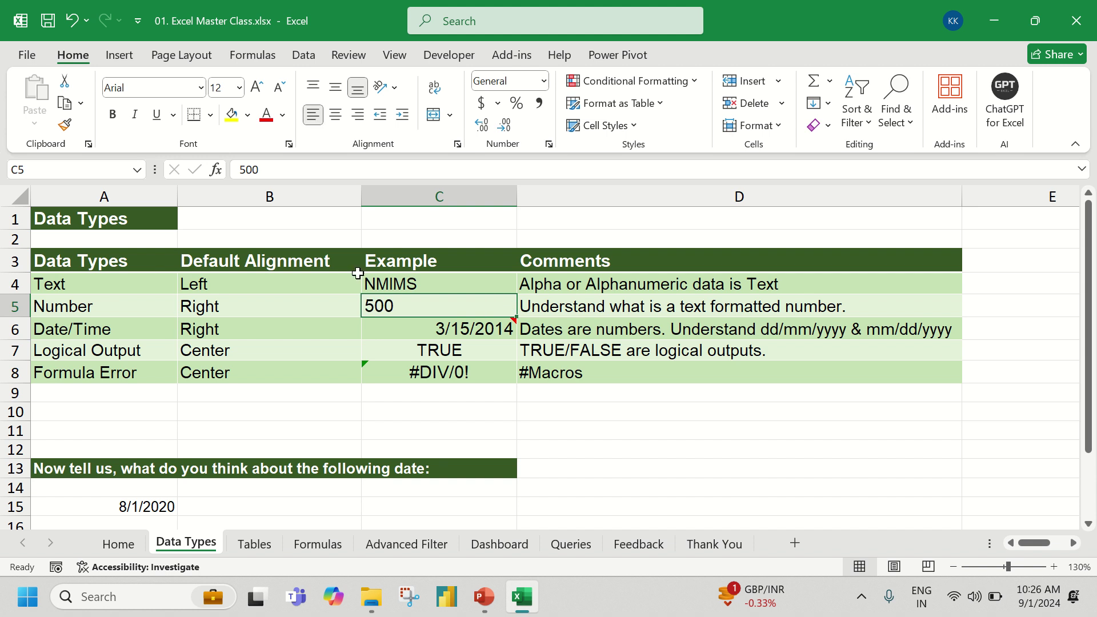
left_click(313, 116)
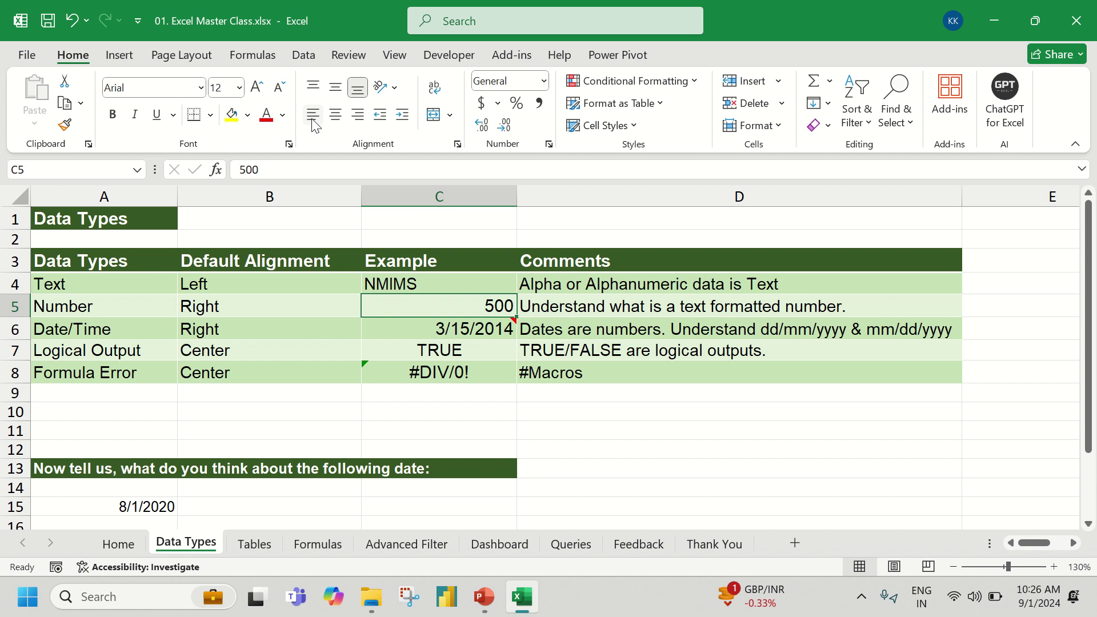
- Enter the date 1/9/2024 in C6, then launch Snipping Tool
left_click(410, 325)
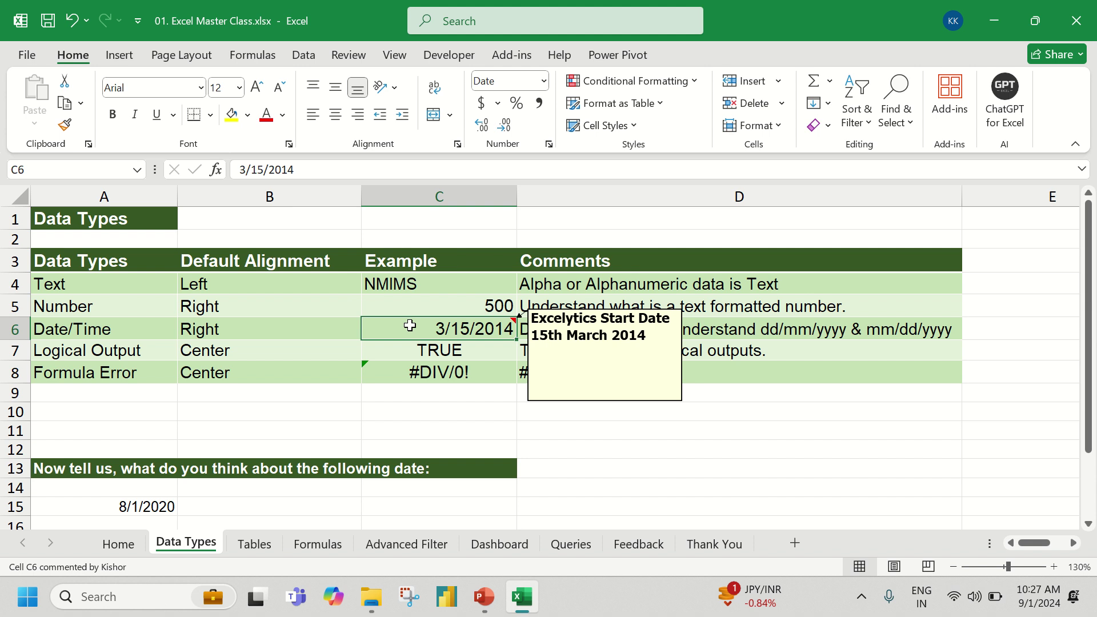
type("1/")
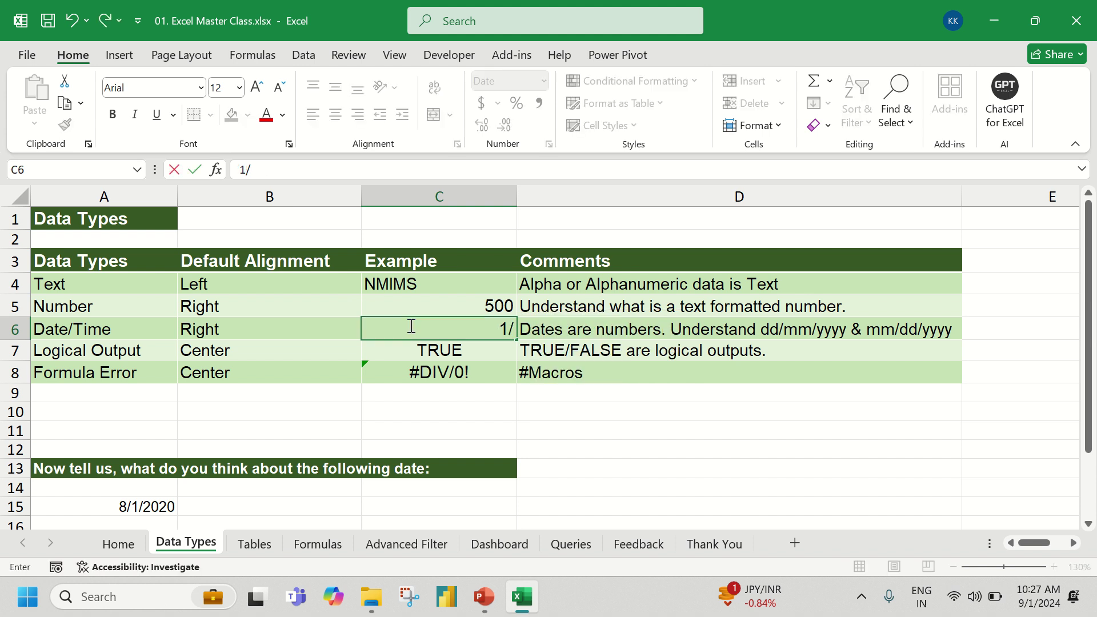
type("9/2024")
key("Return")
left_click(410, 325)
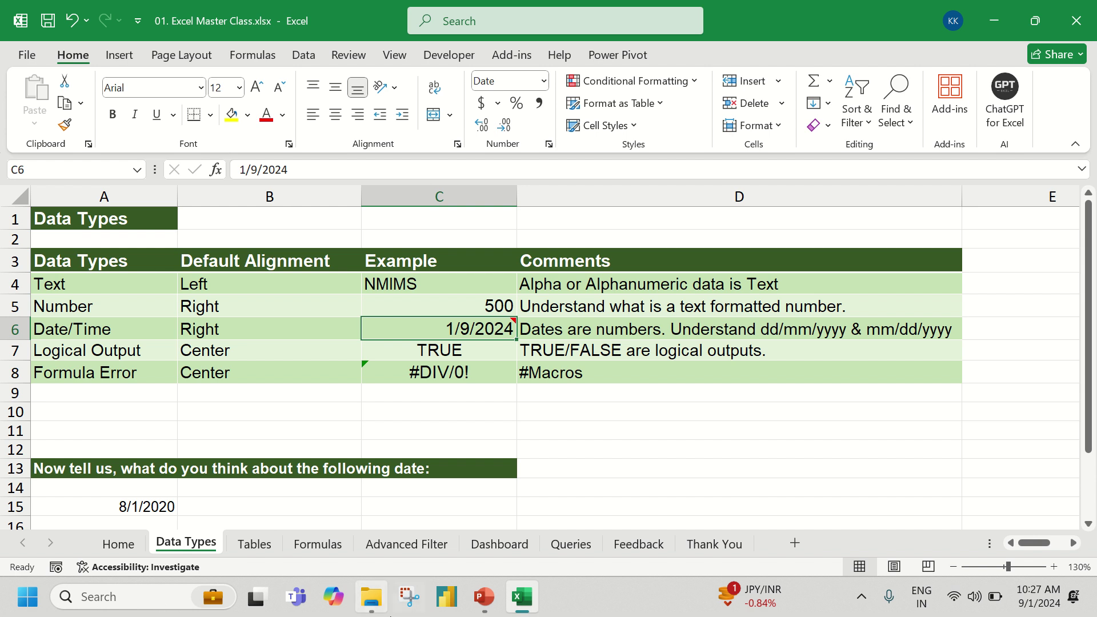
left_click(409, 600)
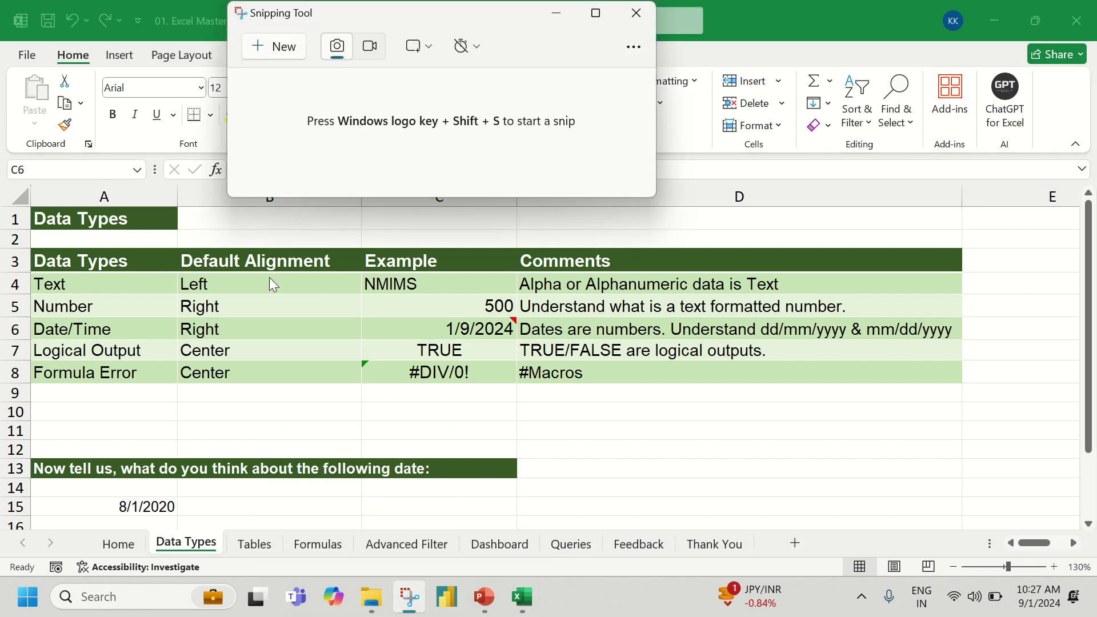
- Capture the taskbar clock area and mark its time and date with green pen strokes
left_click(280, 46)
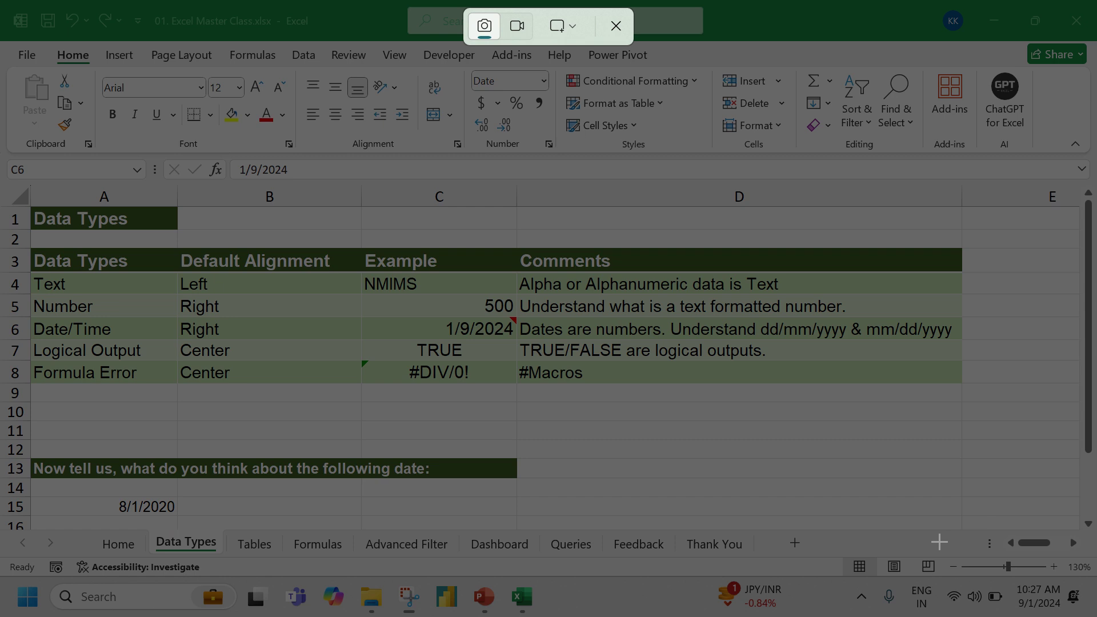
left_click_drag(939, 542, 1096, 616)
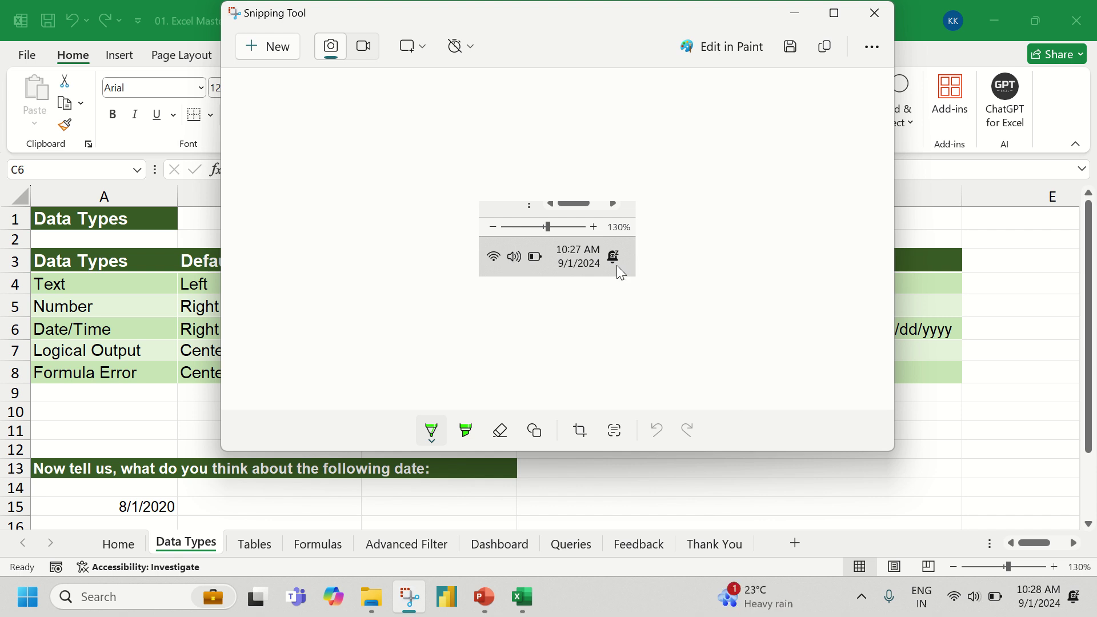
left_click_drag(560, 273, 522, 311)
left_click_drag(568, 273, 560, 324)
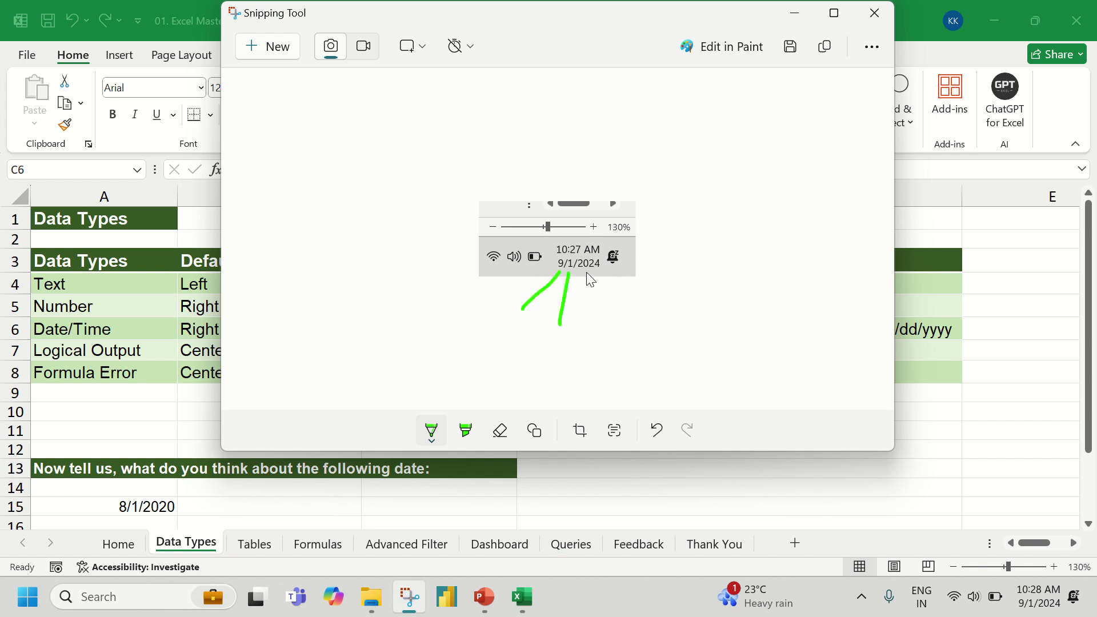
left_click_drag(587, 272, 608, 328)
mouse_move(506, 336)
left_mouse_down()
mouse_move(528, 324)
mouse_move(549, 353)
mouse_move(564, 344)
mouse_move(549, 352)
mouse_move(606, 355)
mouse_move(604, 377)
left_mouse_up()
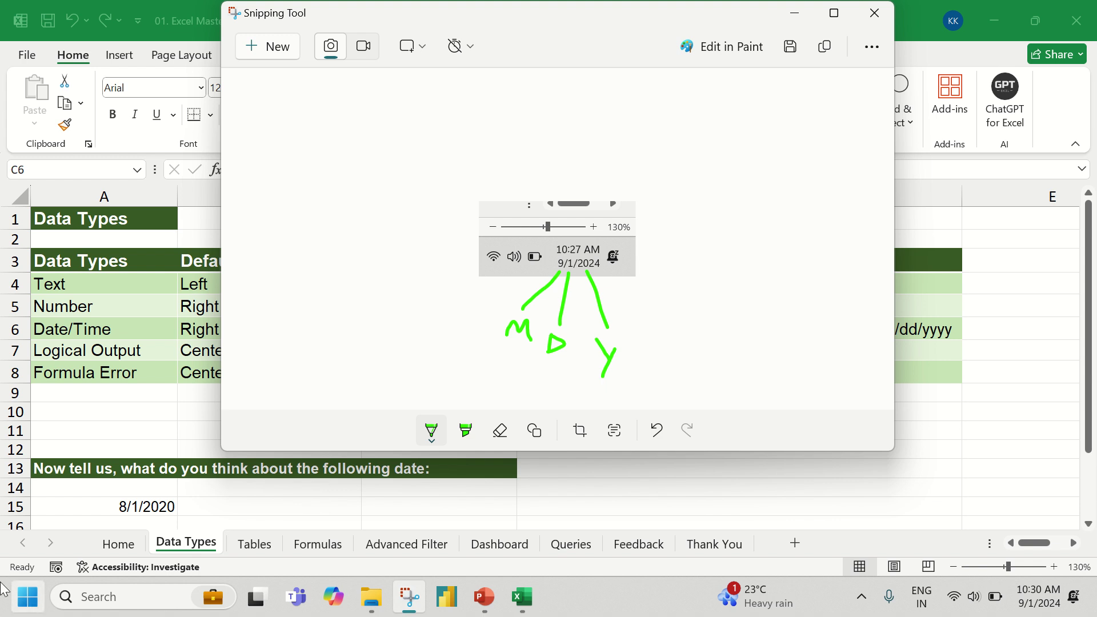
- Open Control Panel through a CONT search and go to its Region settings
left_click(15, 610)
type("CONT")
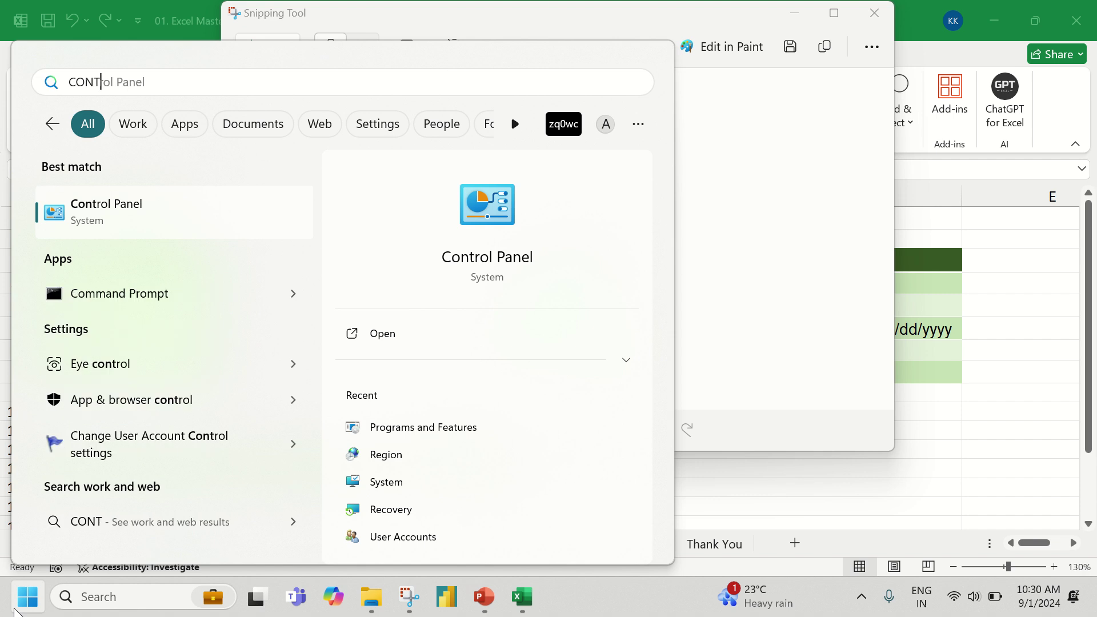
key("Return")
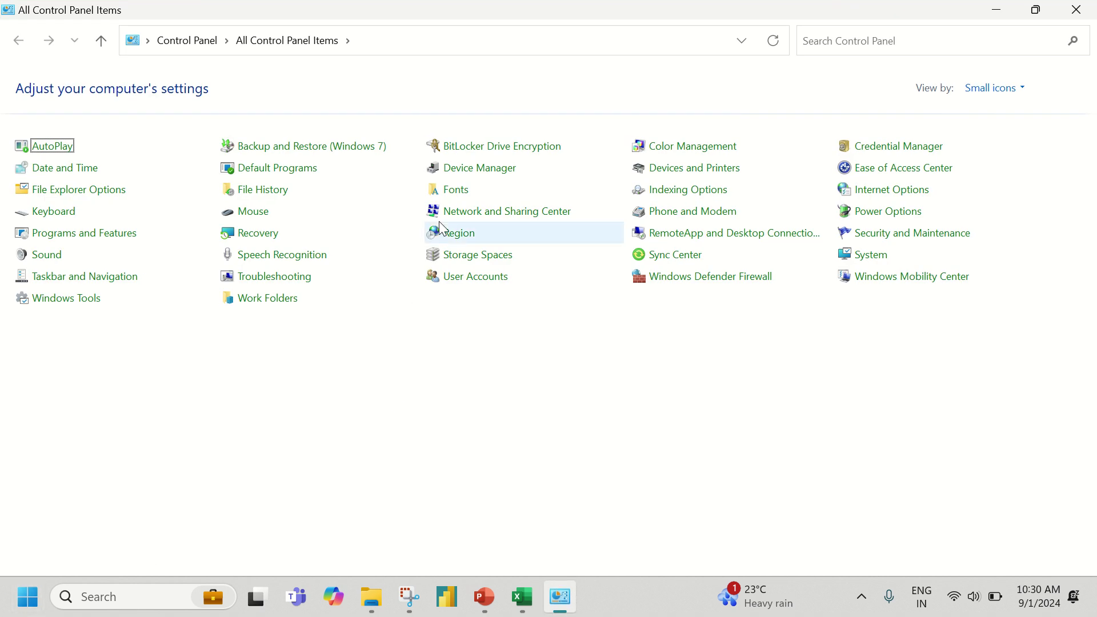
left_click(451, 239)
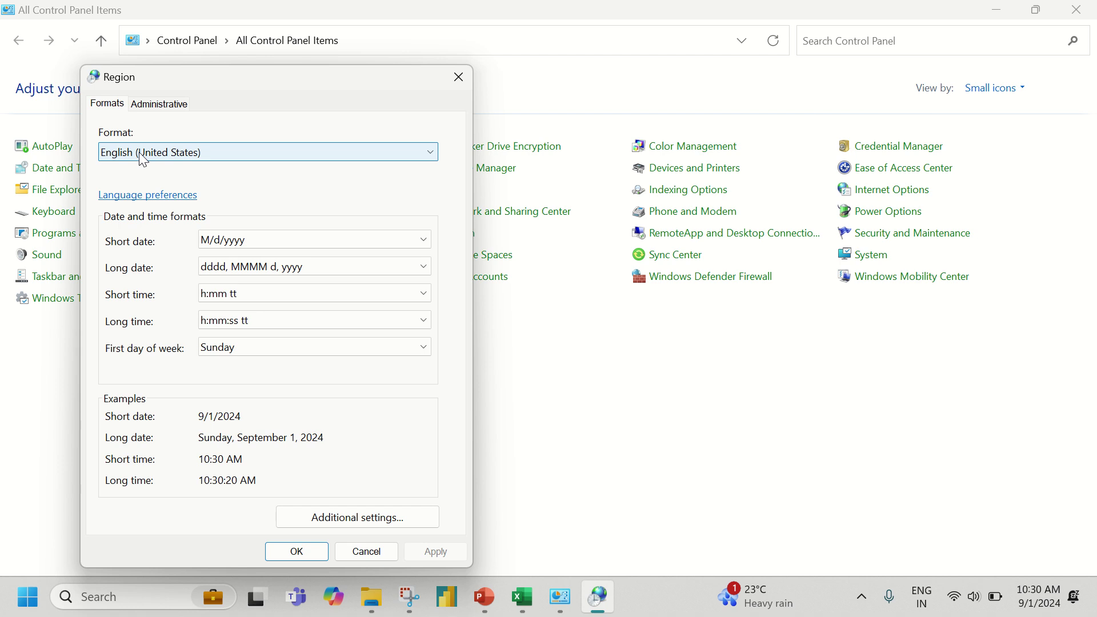
- Switch the Region format to English (India) to preview dd-MM-yyyy dates, then return to Excel
left_click(143, 160)
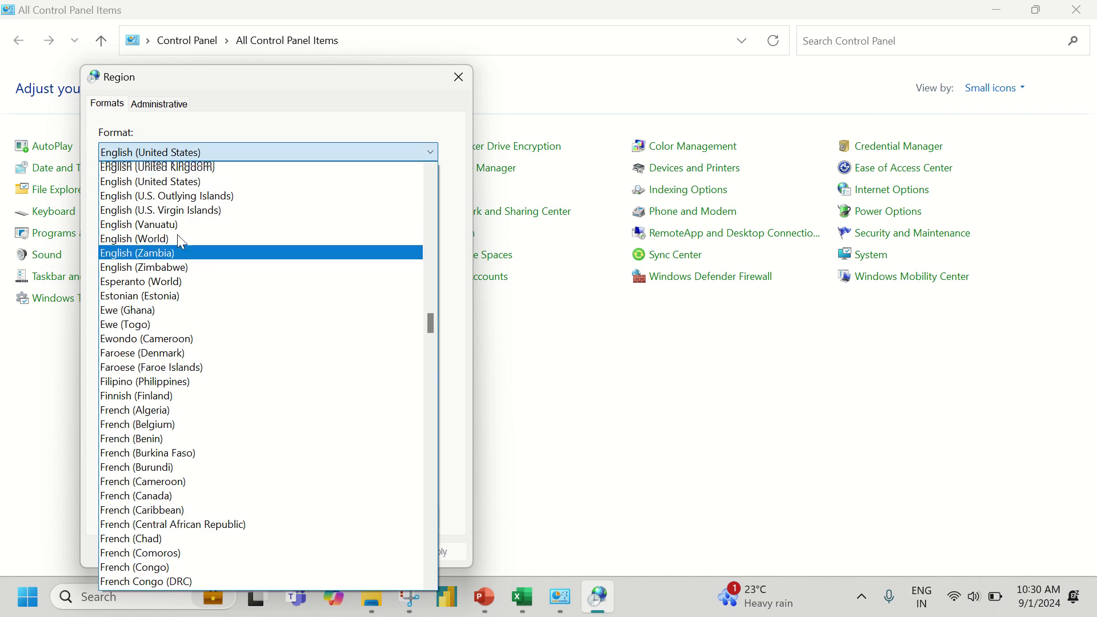
scroll(181, 242, "up", 12)
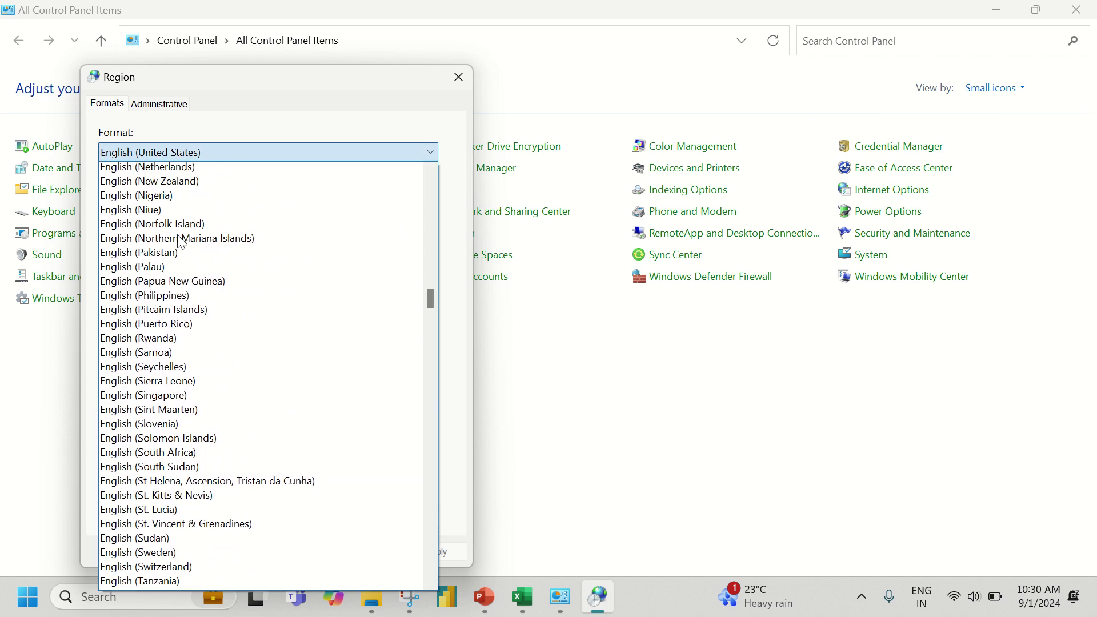
scroll(182, 242, "up", 9)
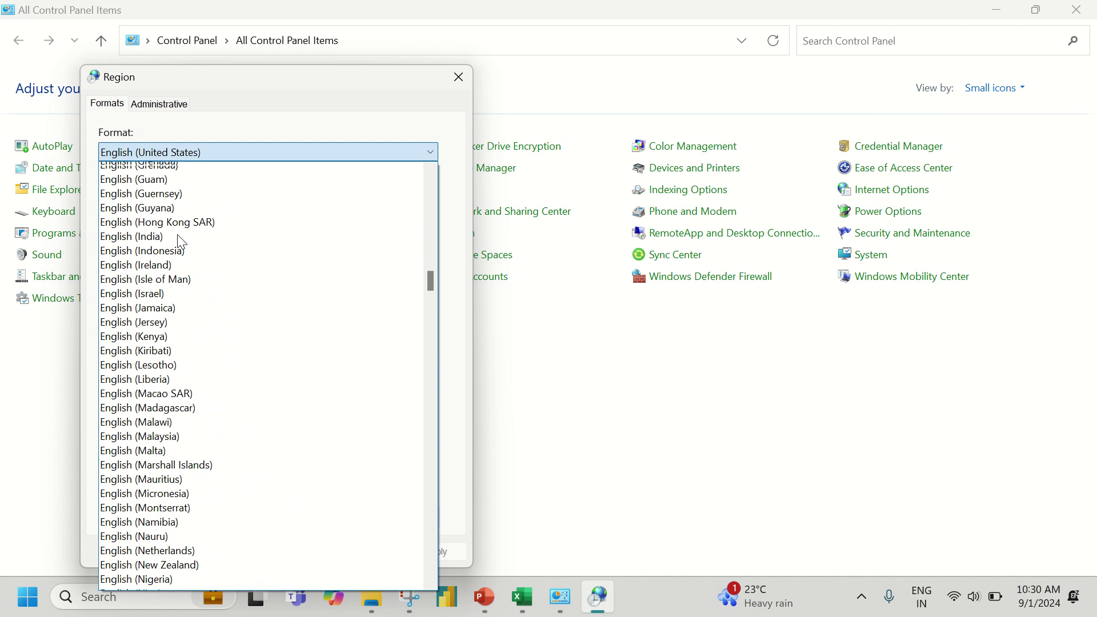
scroll(182, 242, "up", 3)
scroll(182, 241, "down", 2)
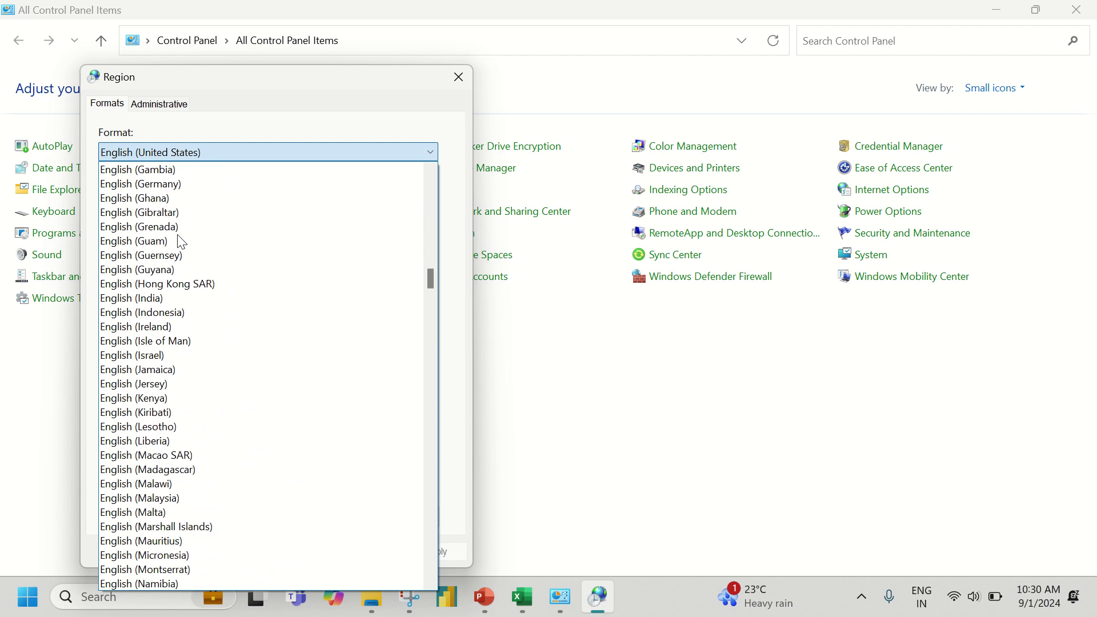
left_click(160, 298)
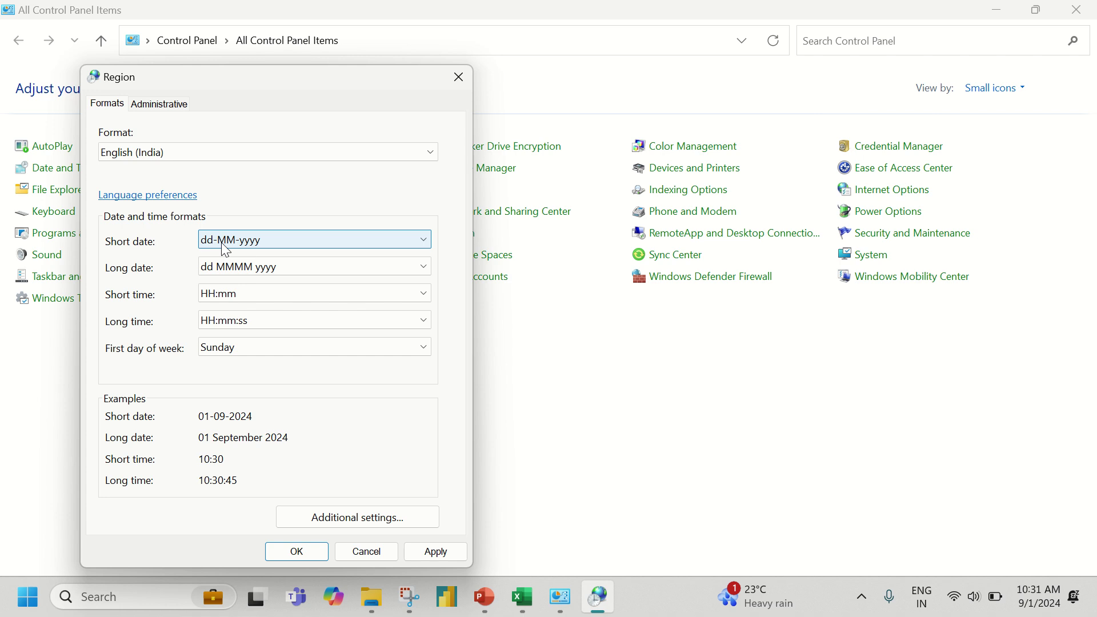
key("Escape")
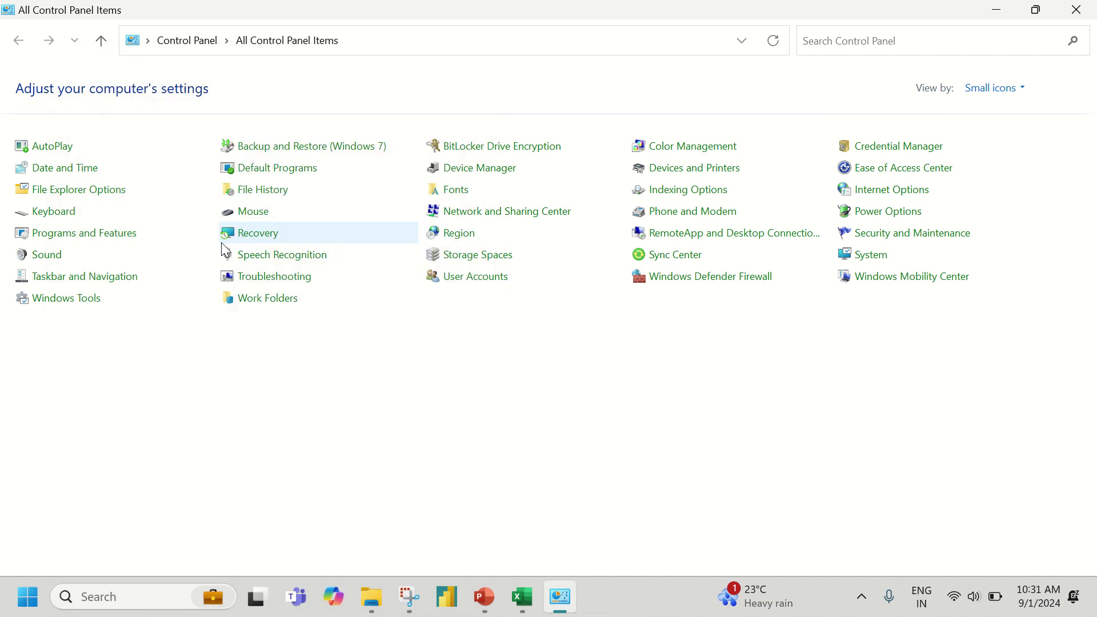
key("alt+Tab")
key("alt+Tab")
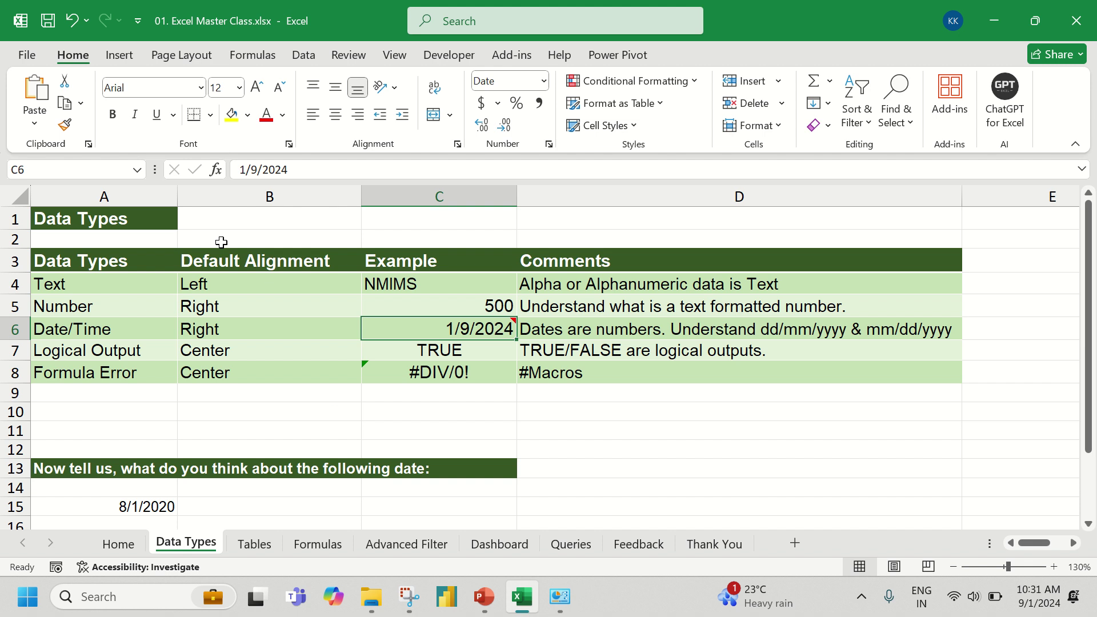
- Enter 9/1/2024 in C6 so it is stored as a right-aligned date
type("9/")
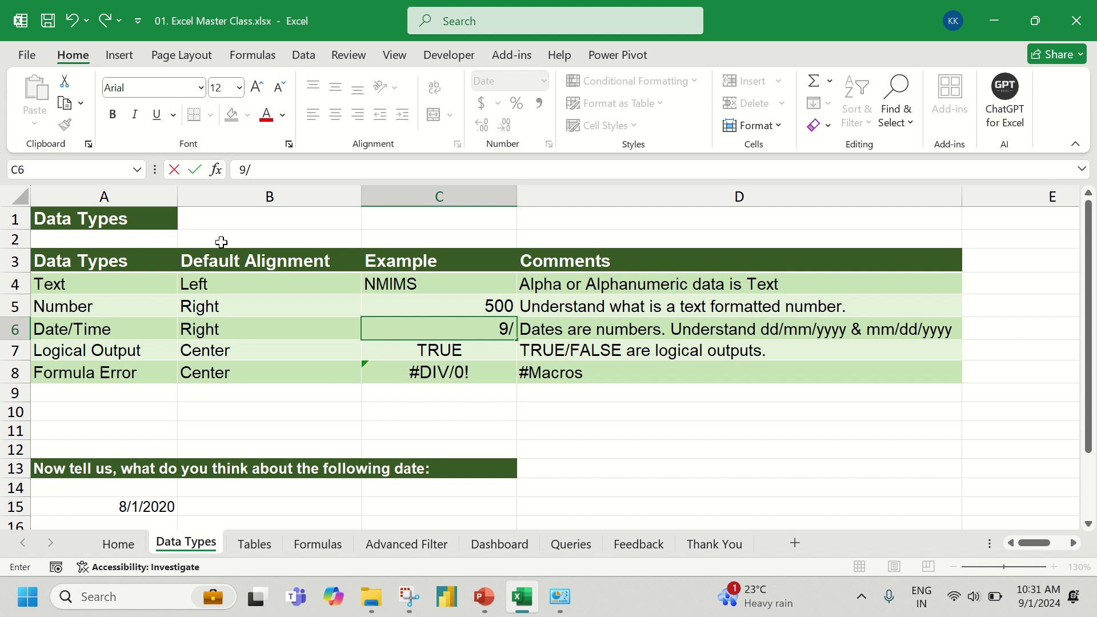
type("1/2024")
key("Return")
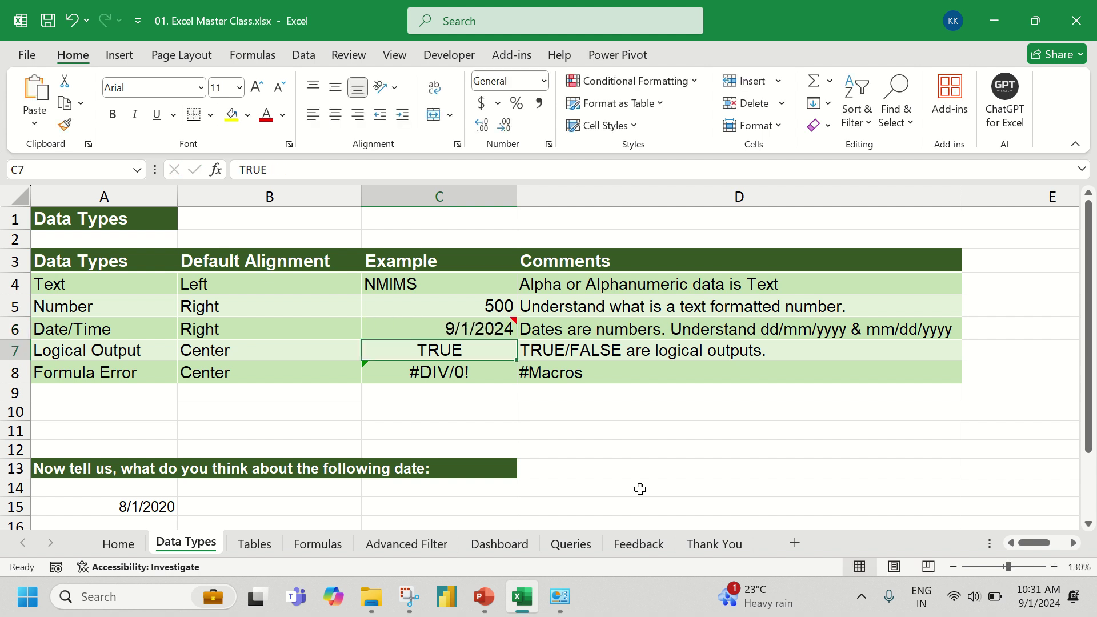
right_click(976, 594)
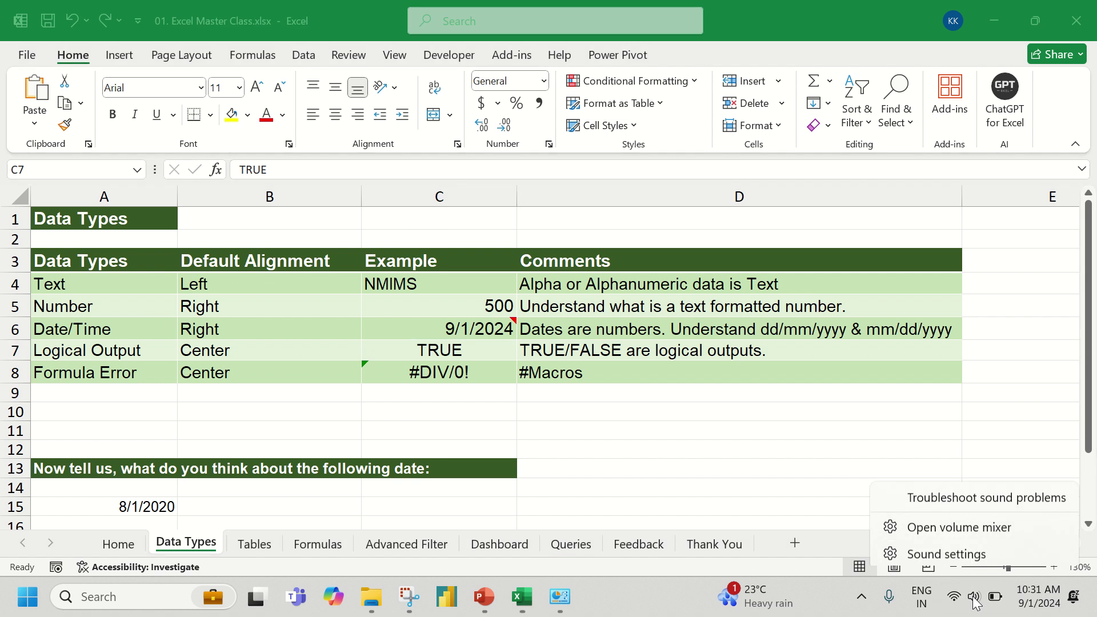
left_click(963, 551)
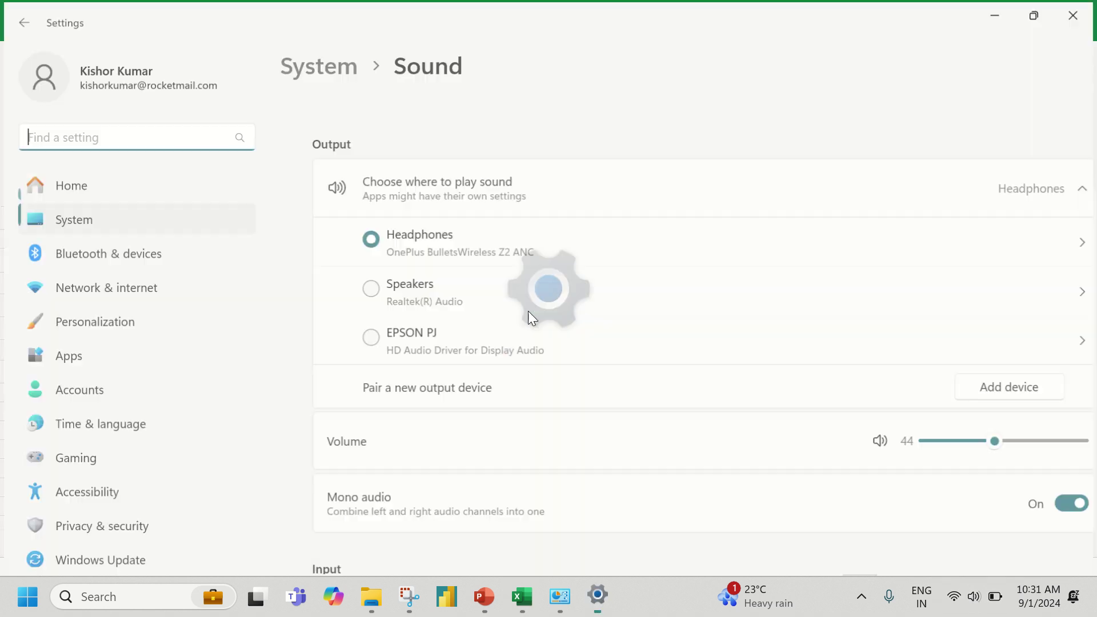
left_click(176, 249)
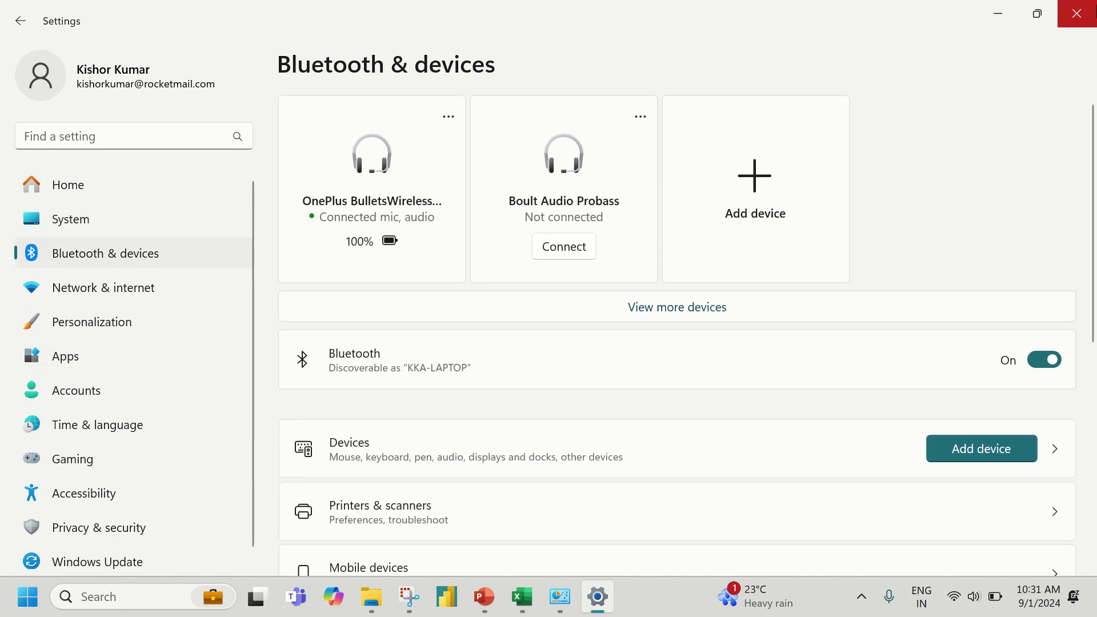
left_click(1087, 7)
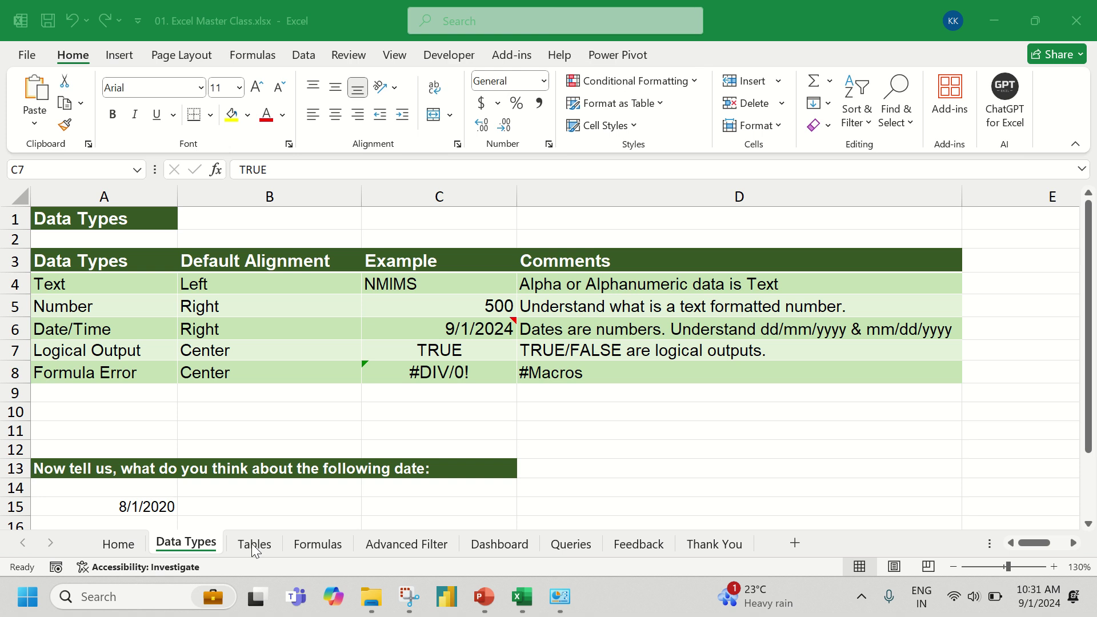
- Try FALSE in C7, then re-enter it as true so it shows TRUE
left_click(377, 341)
scroll(387, 341, "down", 2)
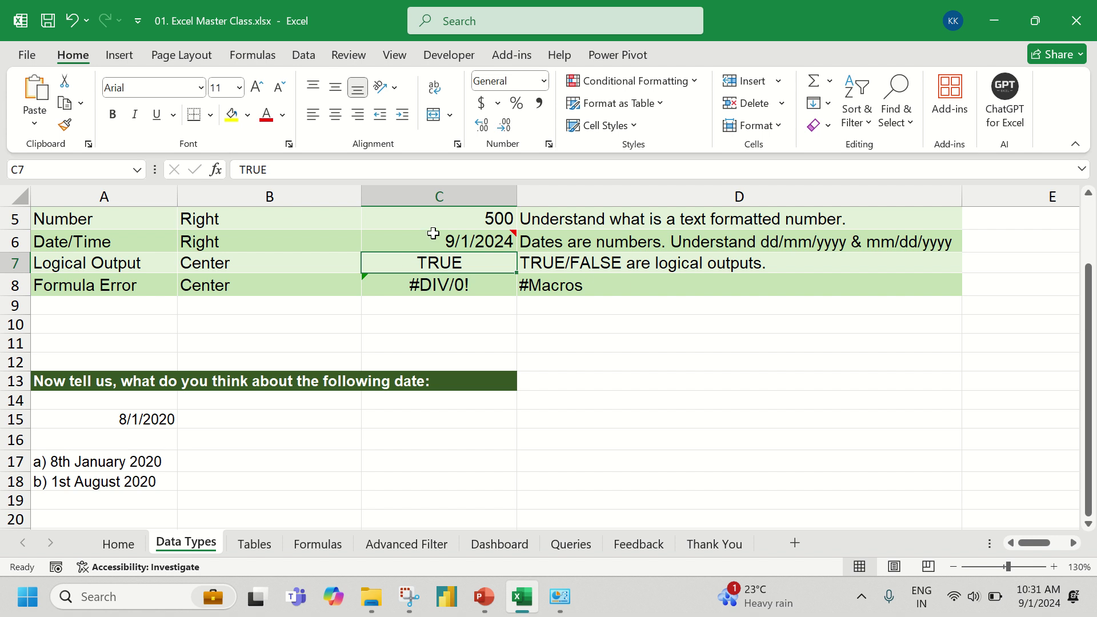
left_click_drag(433, 228, 419, 271)
type("FALSE")
key("Return")
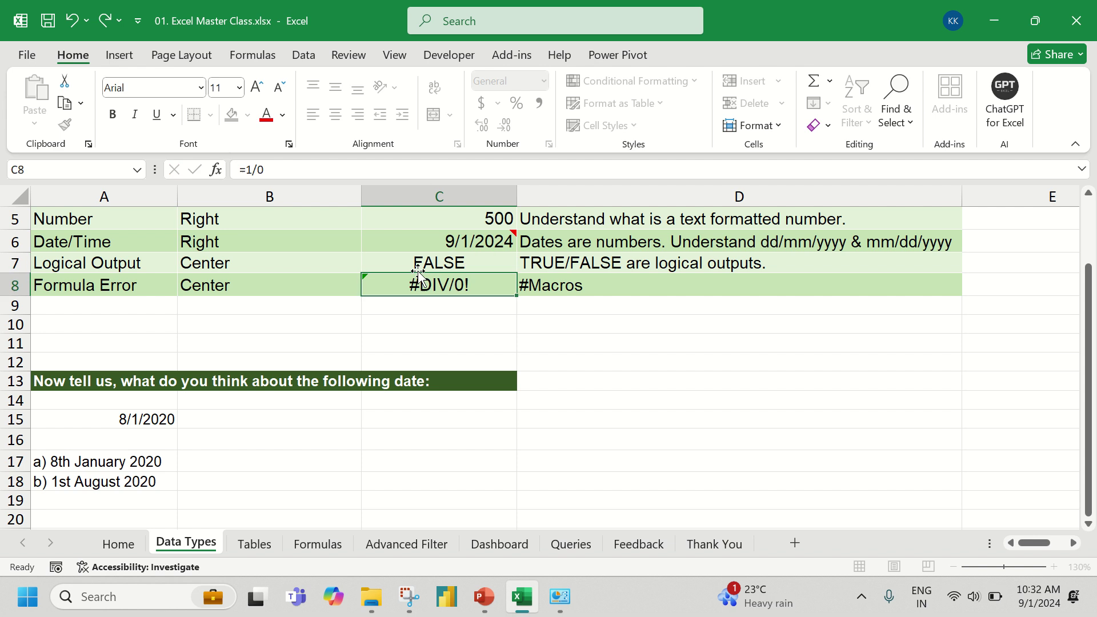
left_click(417, 260)
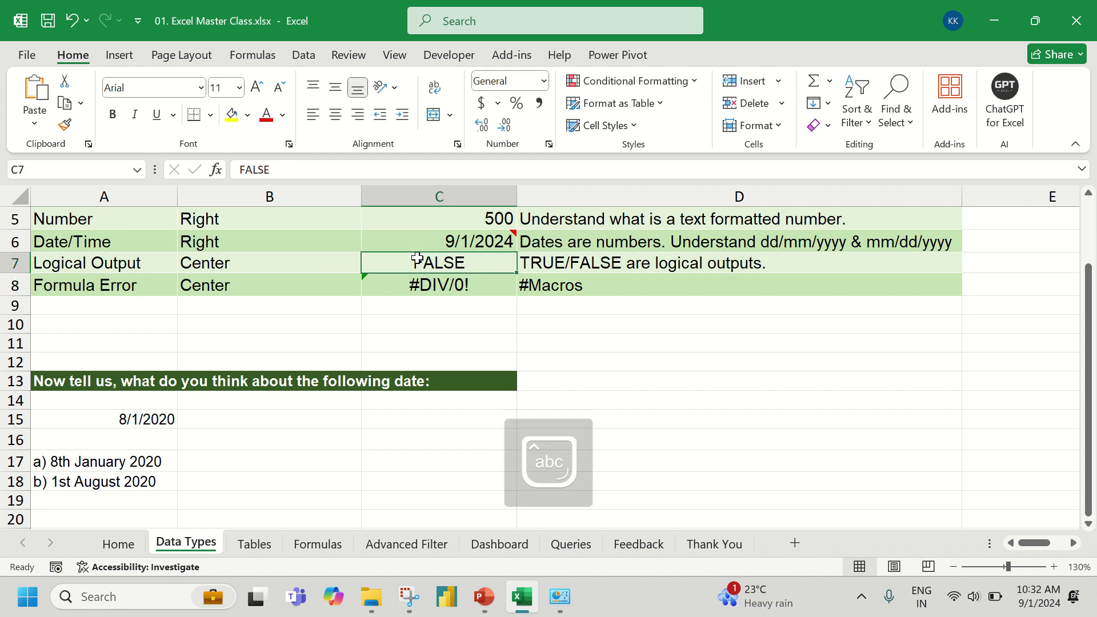
type("true")
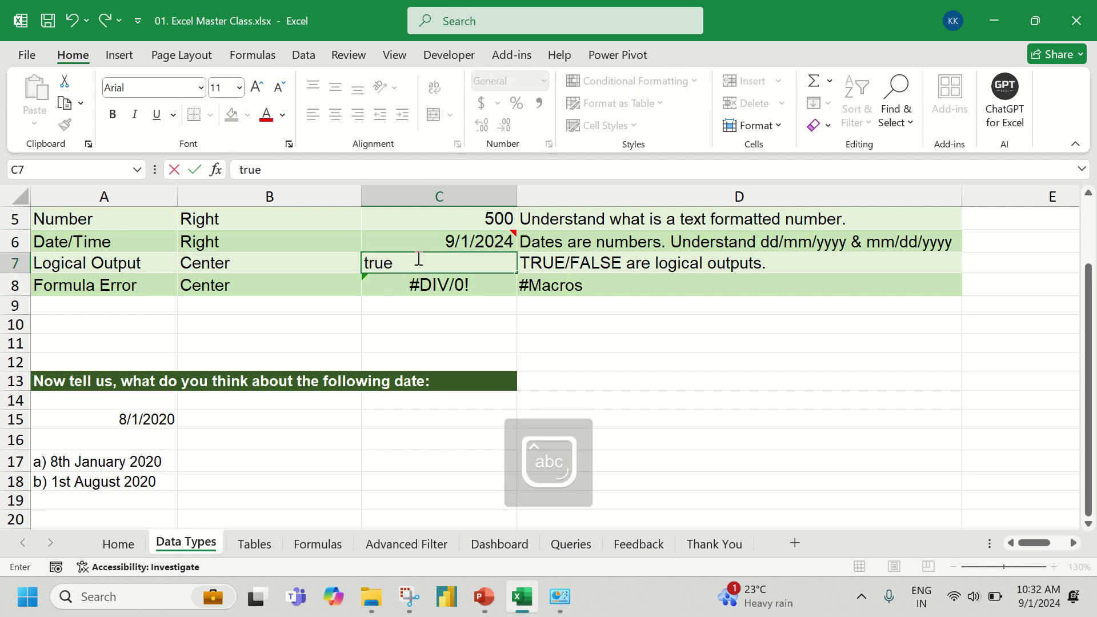
key("Return")
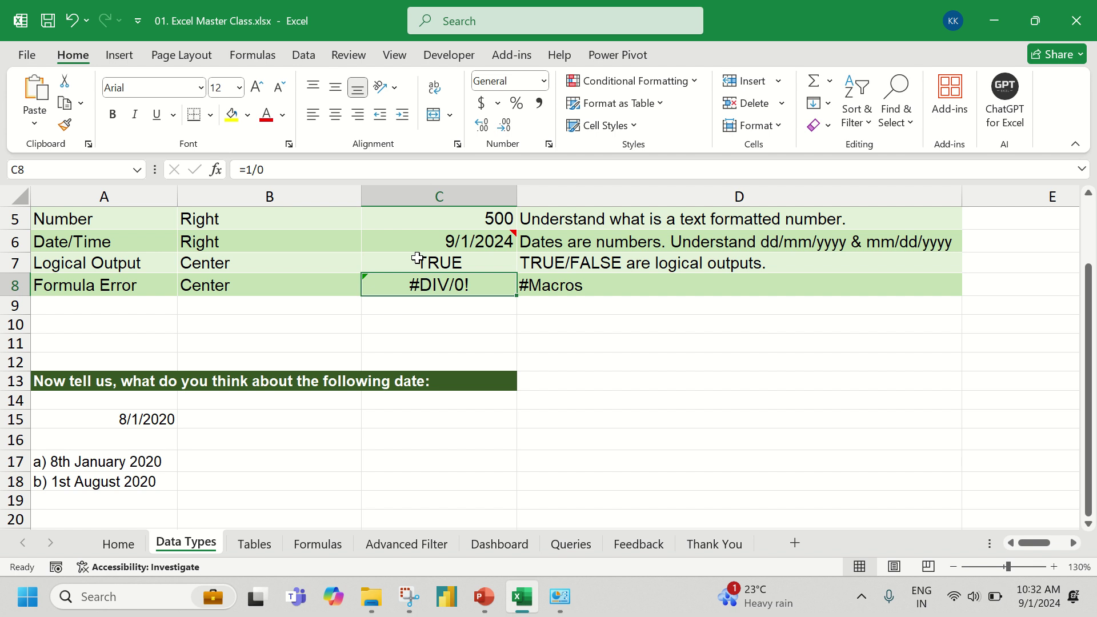
- Re-enter =1/0 in C8 so it shows #DIV/0!, then move to the #Macros note in D8
type("=1/0")
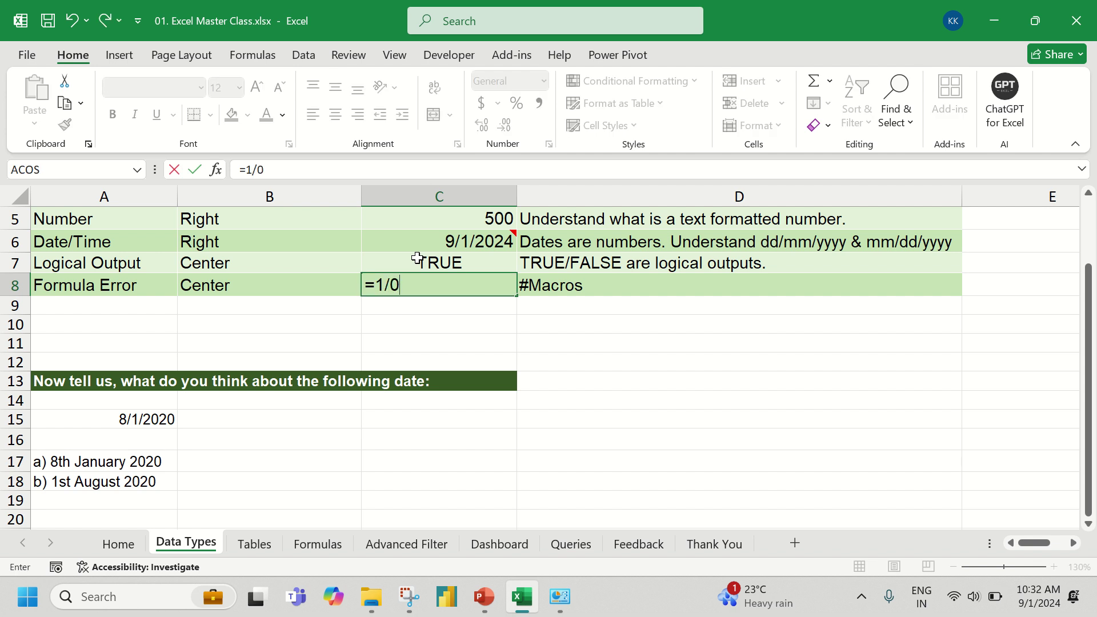
key("Return")
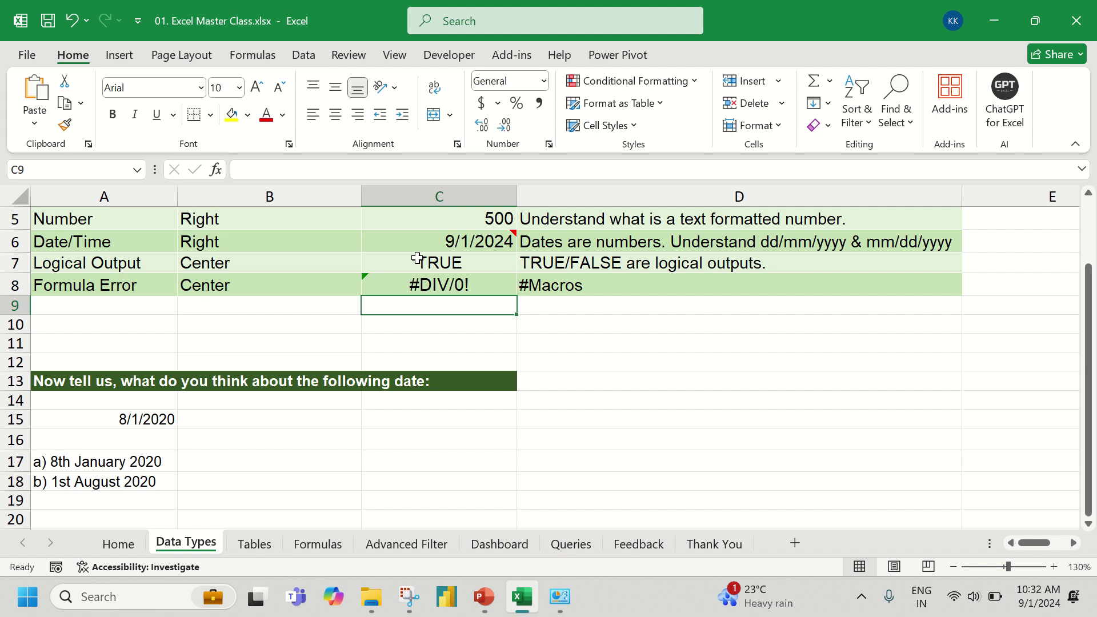
key("Up")
key("Right")
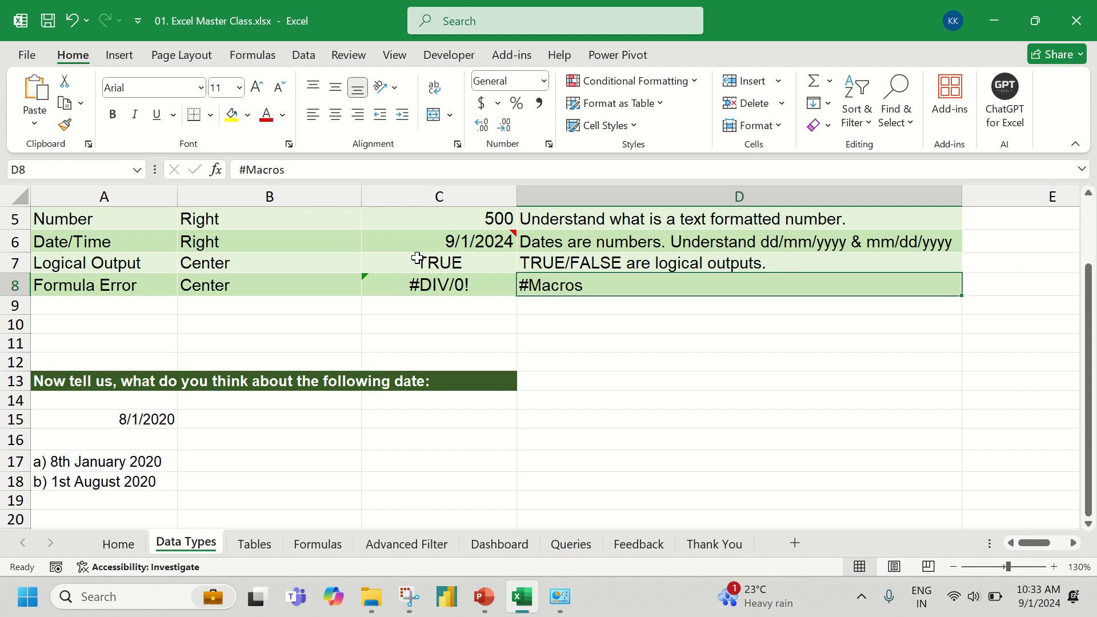
- Select the ambiguous 8/1/2020 date in A15, then go to the Tables sheet with the employee salary data
left_click(69, 418)
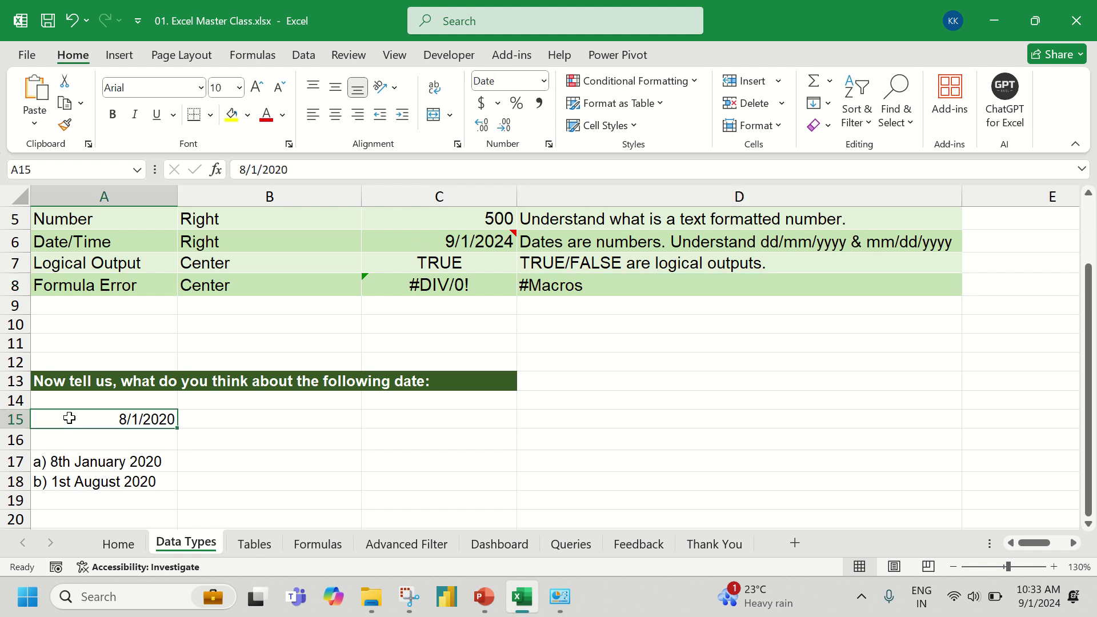
scroll(69, 419, "down", 3)
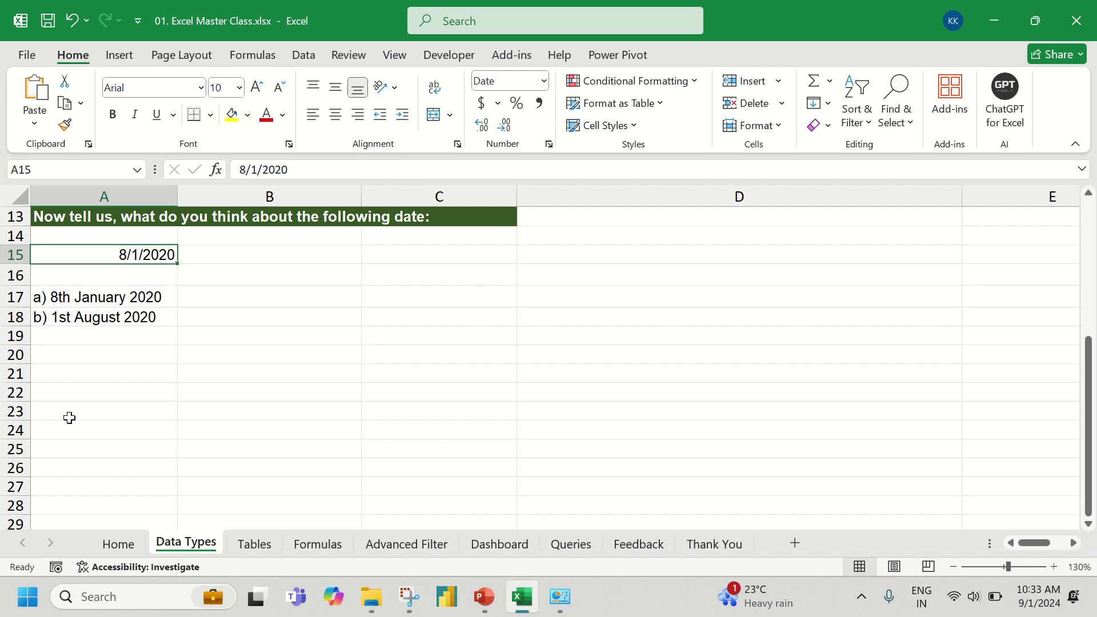
left_click(241, 544)
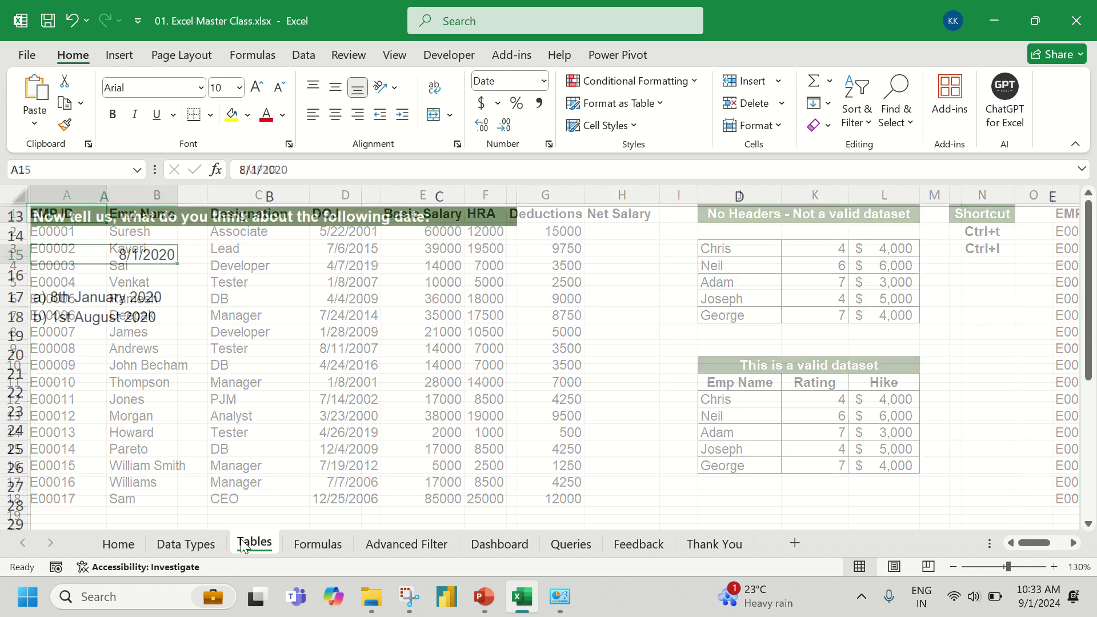
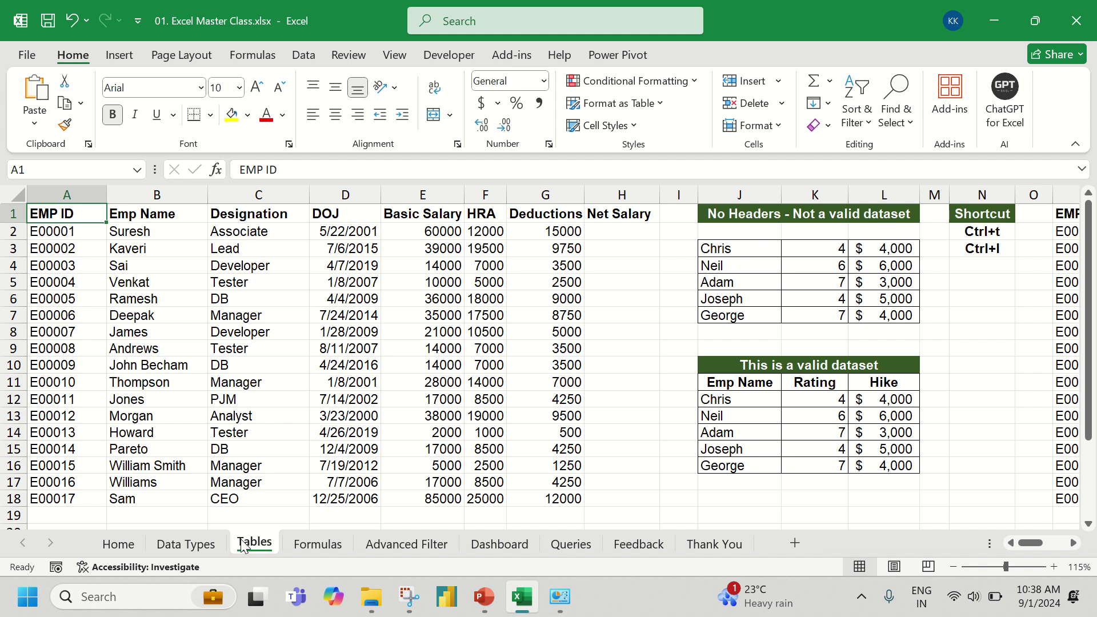
- Start a new blank workbook and enter a 10-digit phone-style number in D5
key("ctrl+n")
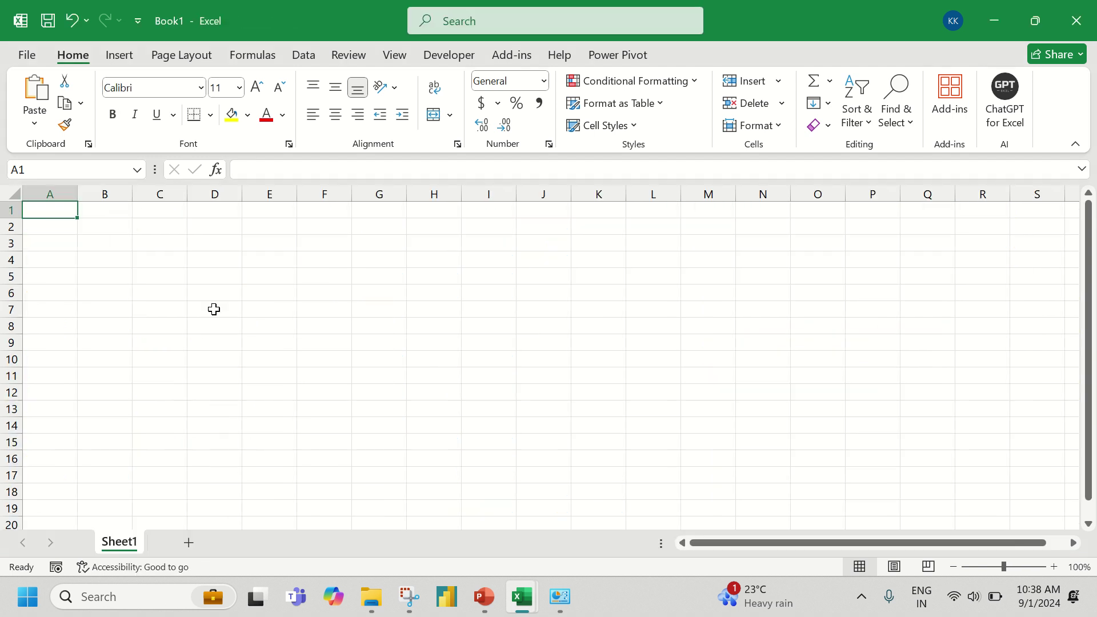
left_click(216, 282)
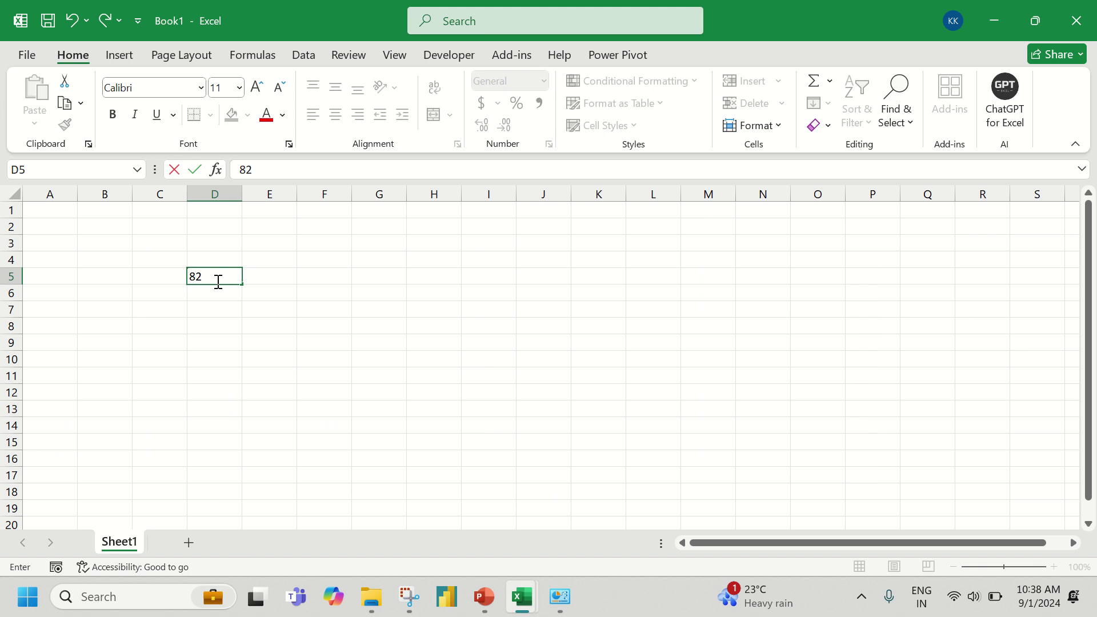
key("Return")
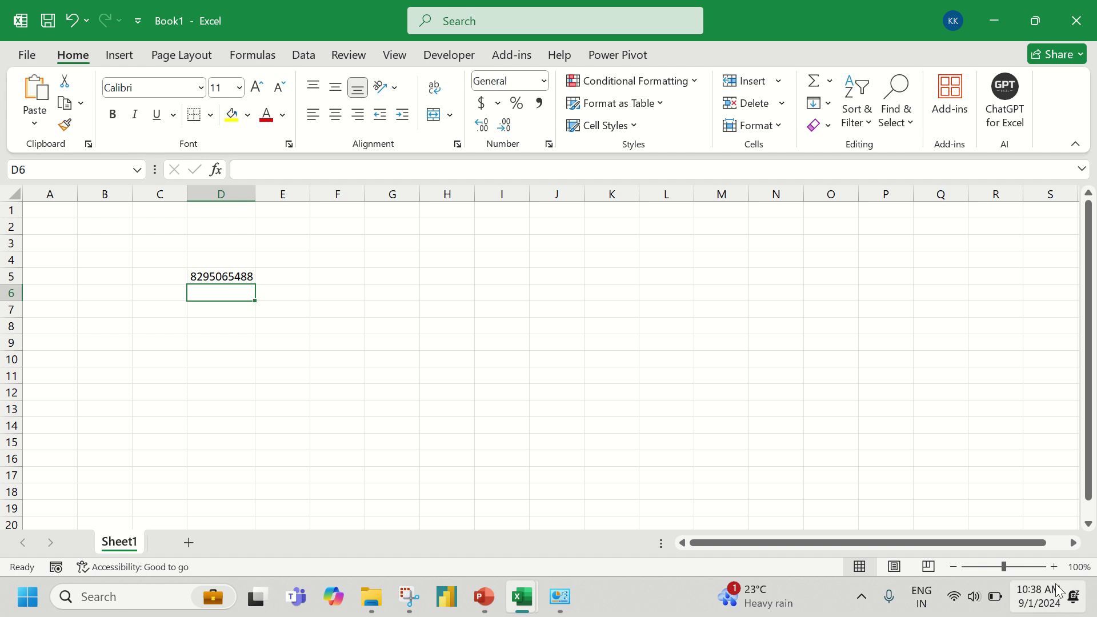
- Zoom in on the grid and widen column D to fit the long number
left_click(1055, 566)
left_click(1054, 567)
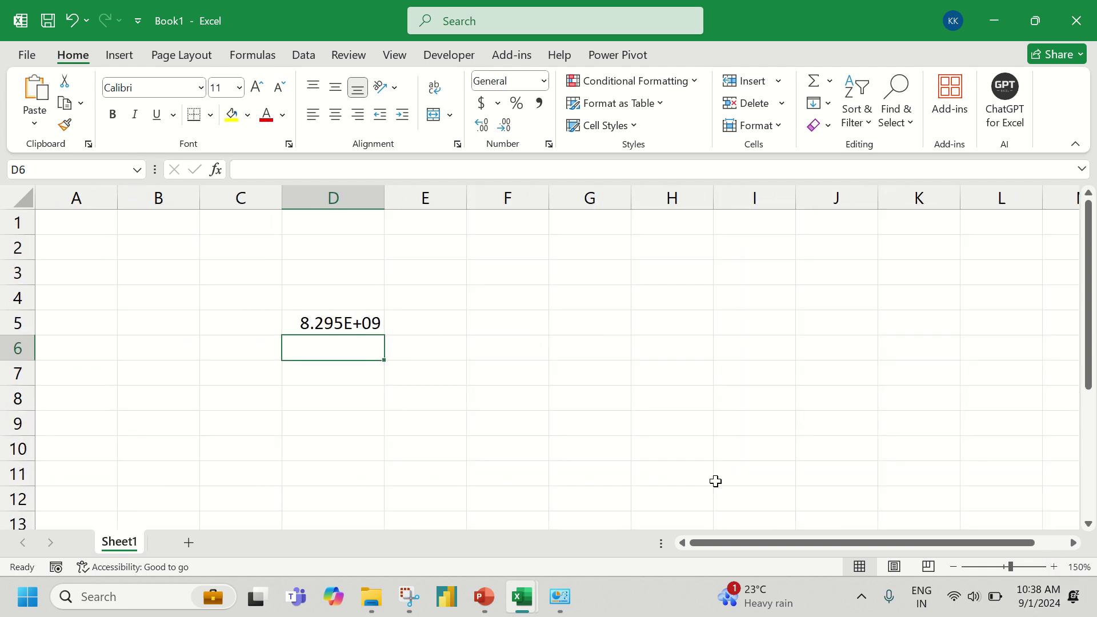
left_click_drag(384, 208, 451, 204)
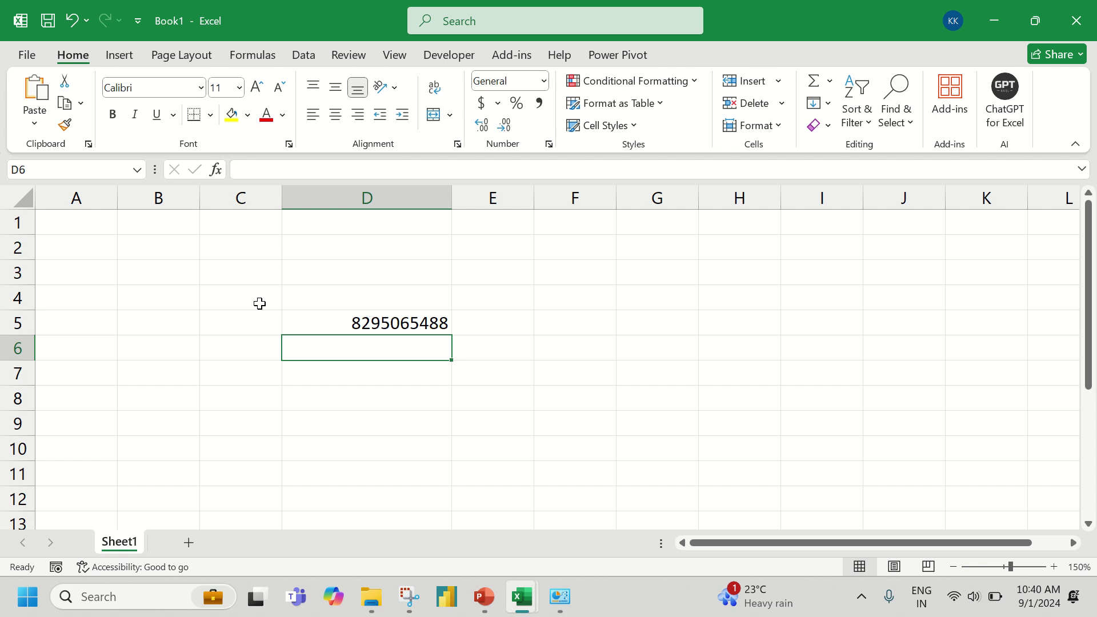
- Close Book1, bringing up the prompt to save it as Book1.xlsx
left_click(1076, 21)
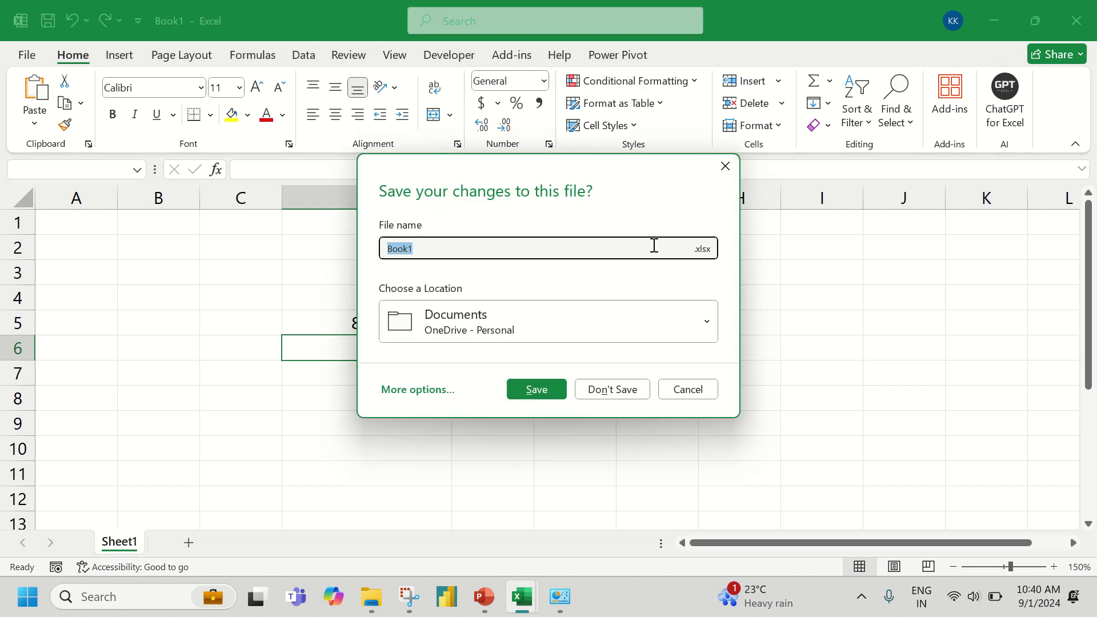
left_click(613, 389)
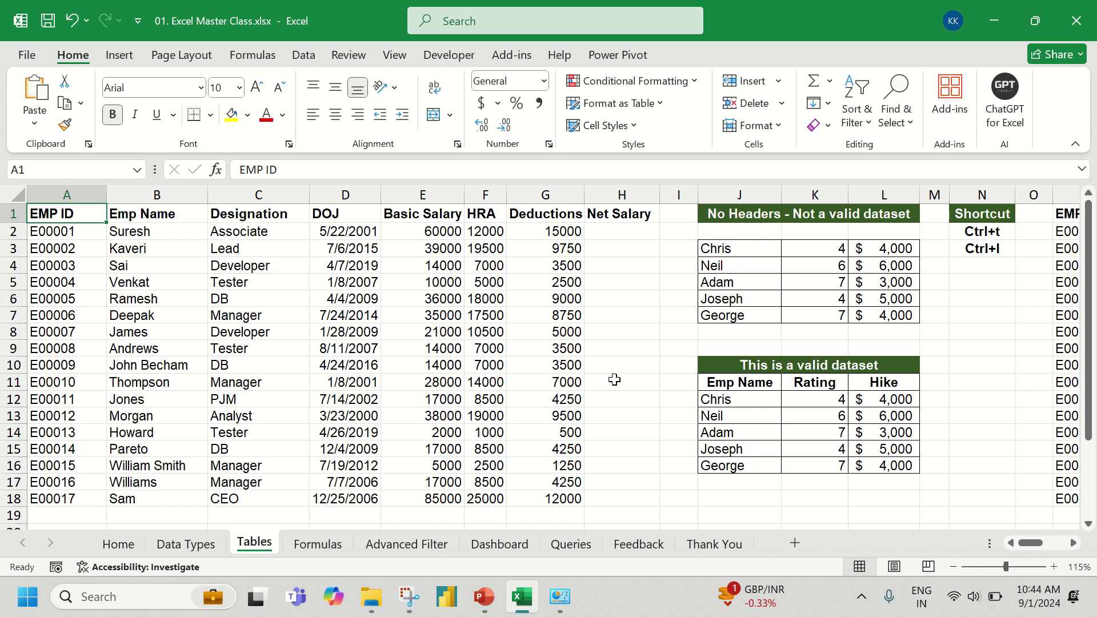
left_click(278, 310)
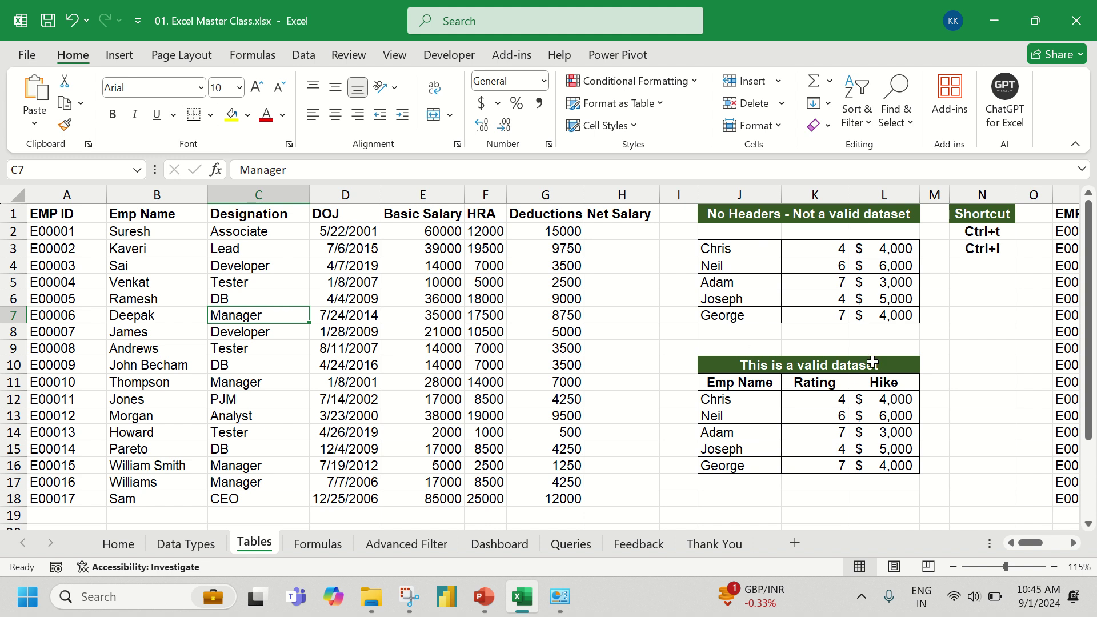
scroll(528, 385, "right", 2)
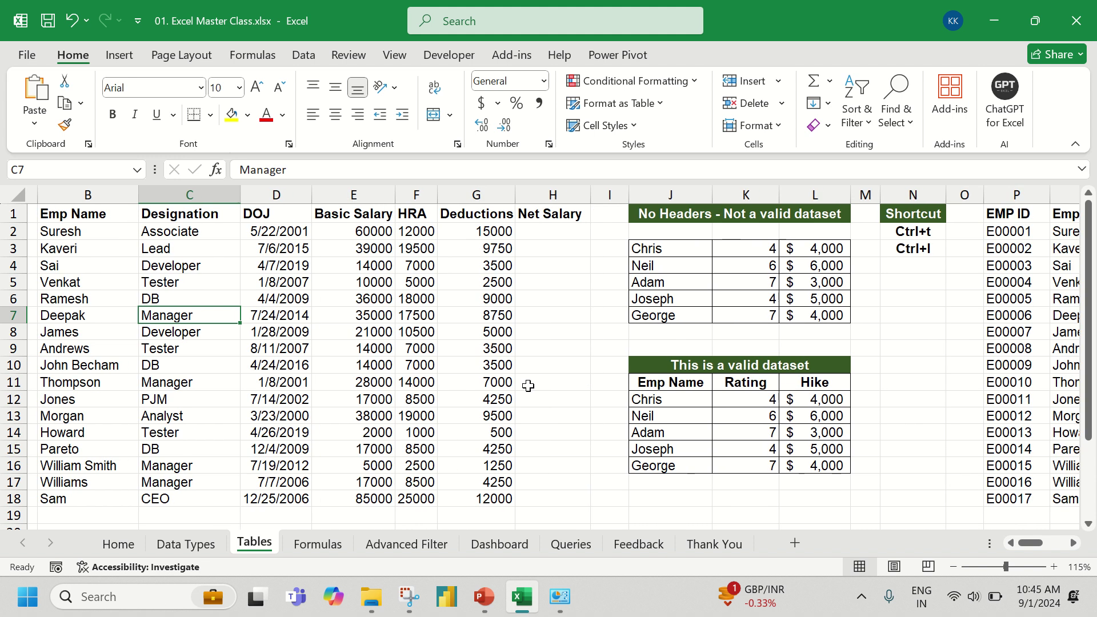
scroll(528, 386, "left", 2)
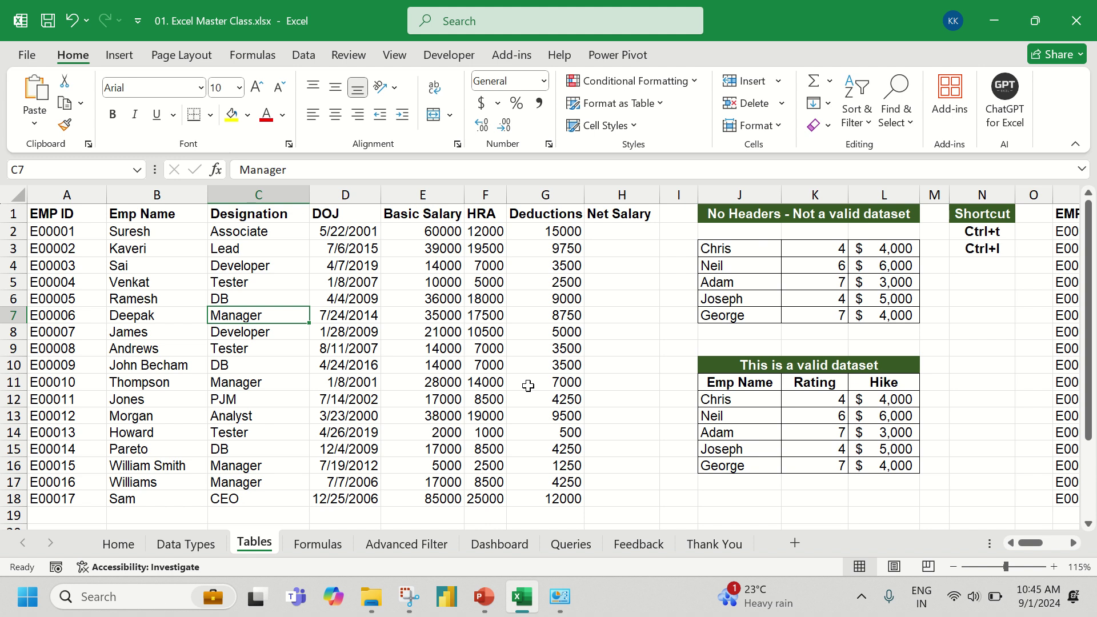
left_click(610, 231)
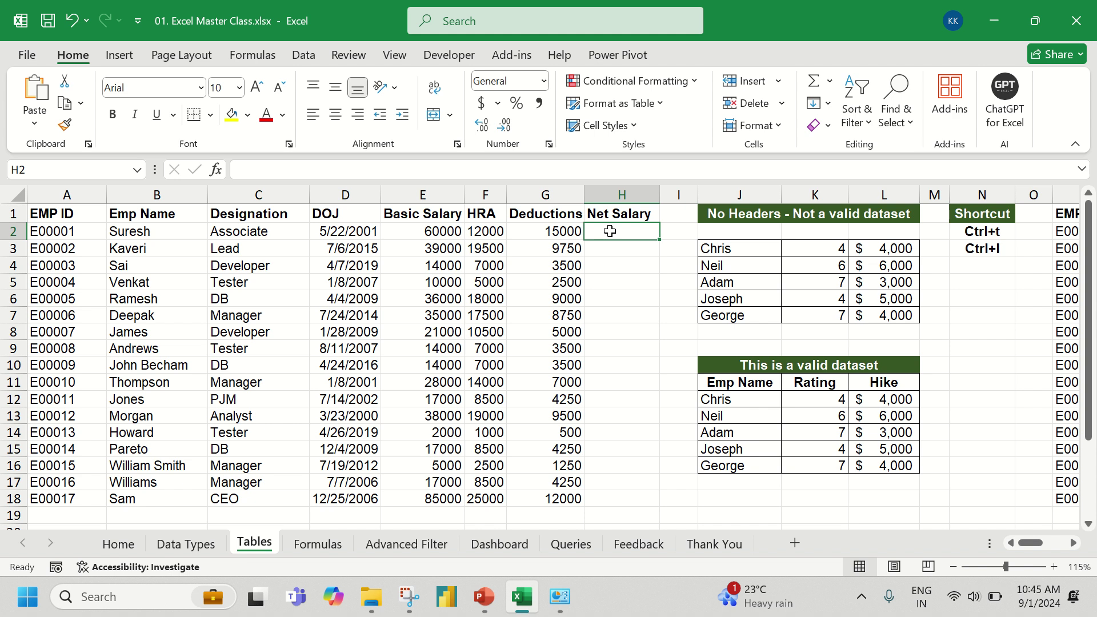
- Enter =E2+F2-G2 in H2 so the first employee's net salary shows 57000
type("=")
key("Left")
key("Left")
key("Left")
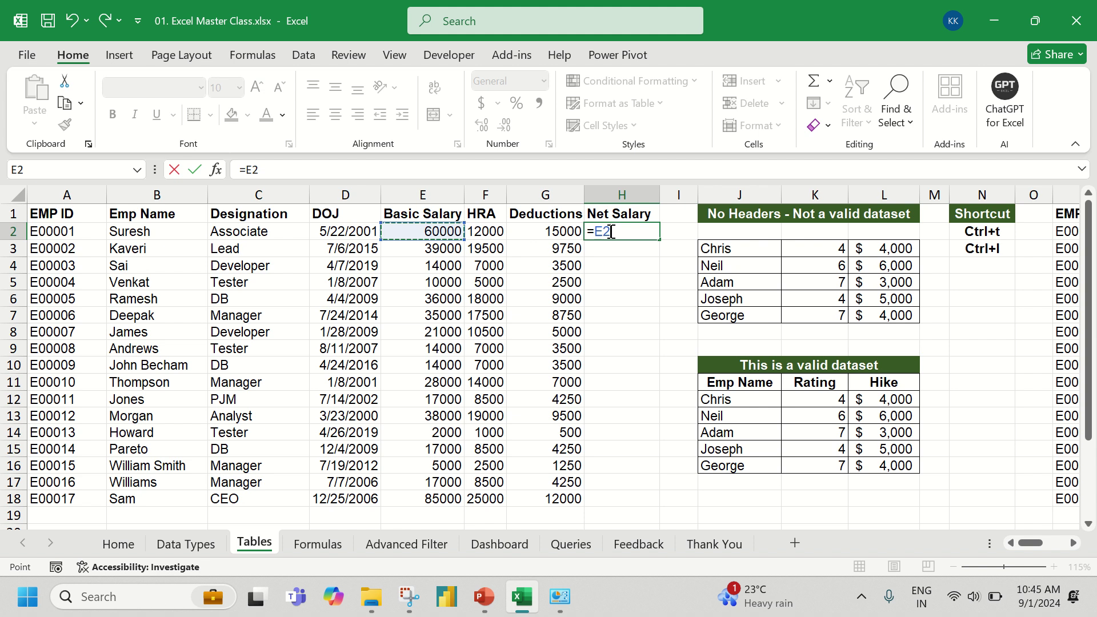
type("+")
key("Left")
key("Left")
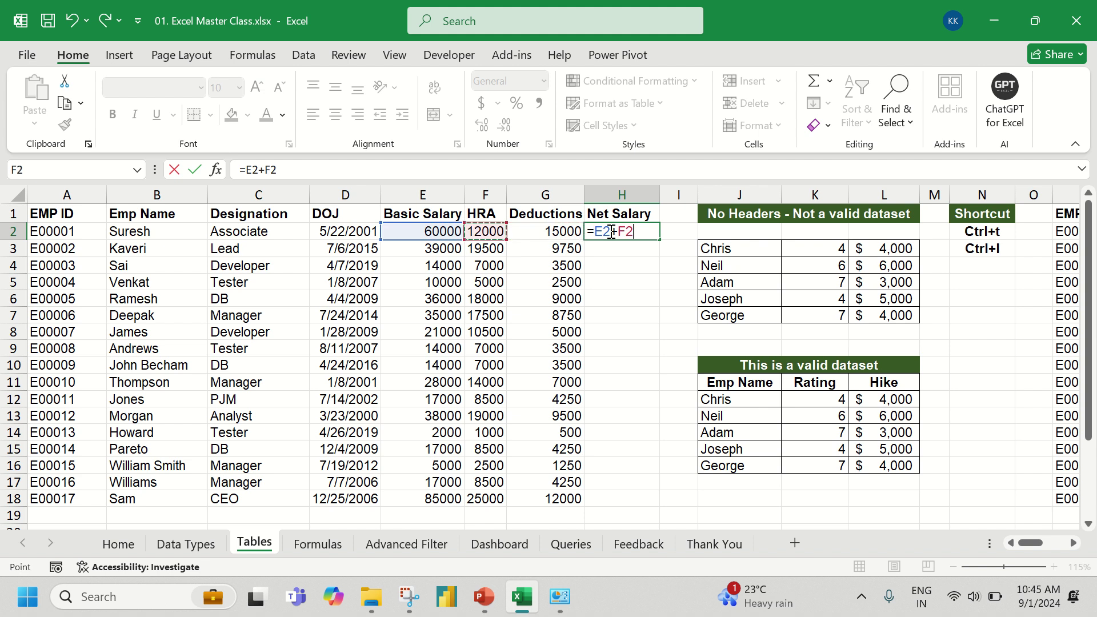
type("-")
key("Left")
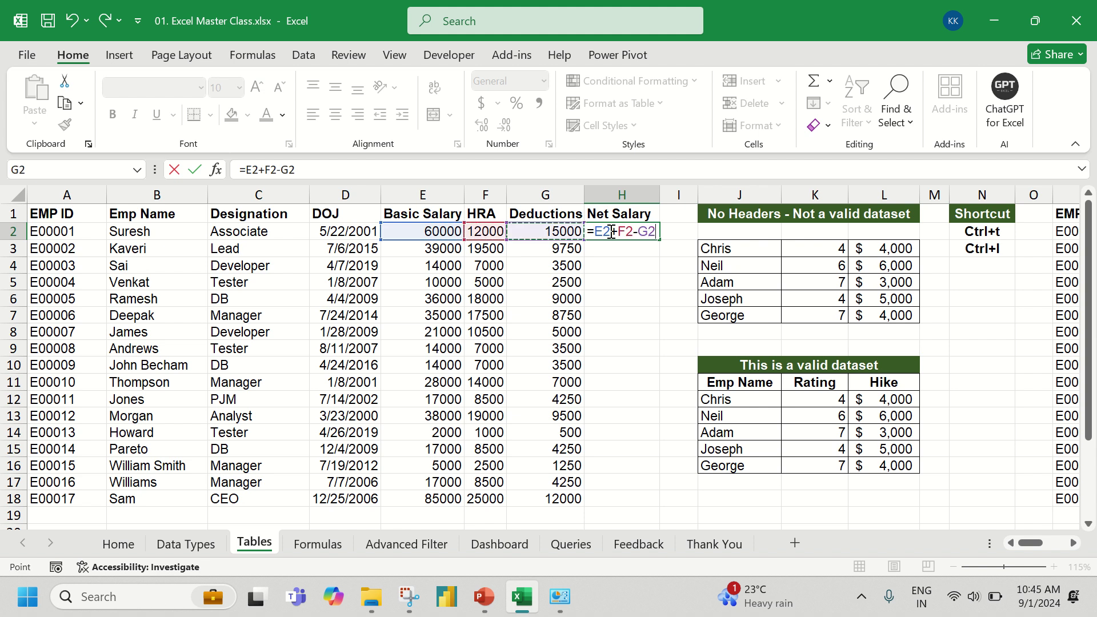
key("Return")
left_click(612, 231)
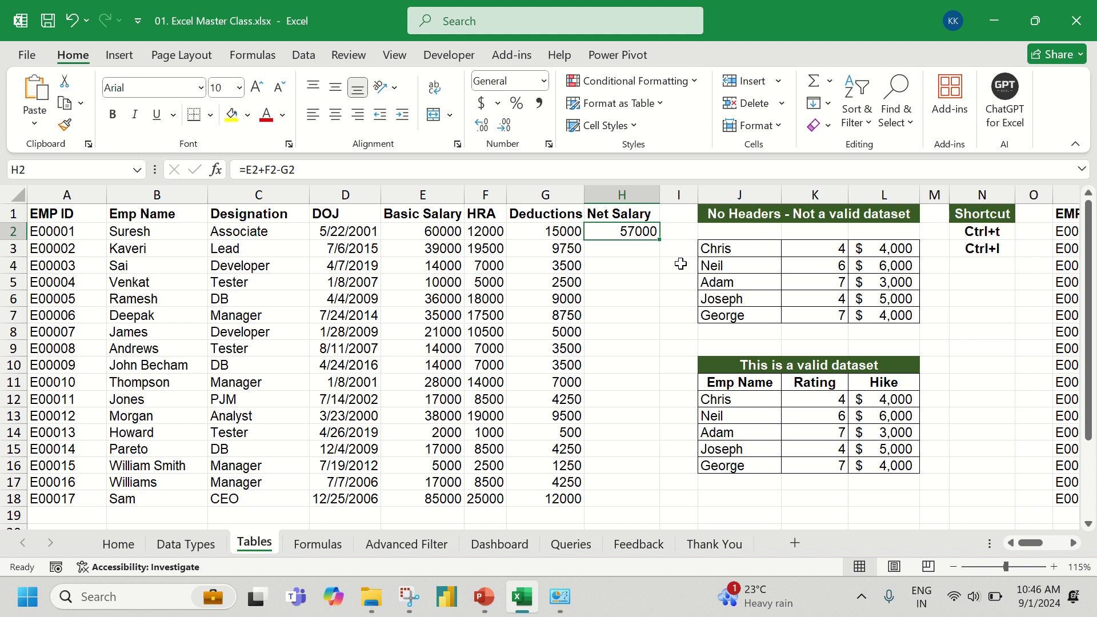
- Autofill the net salary formula down to H18 and select the table A1:H18
double_click(660, 241)
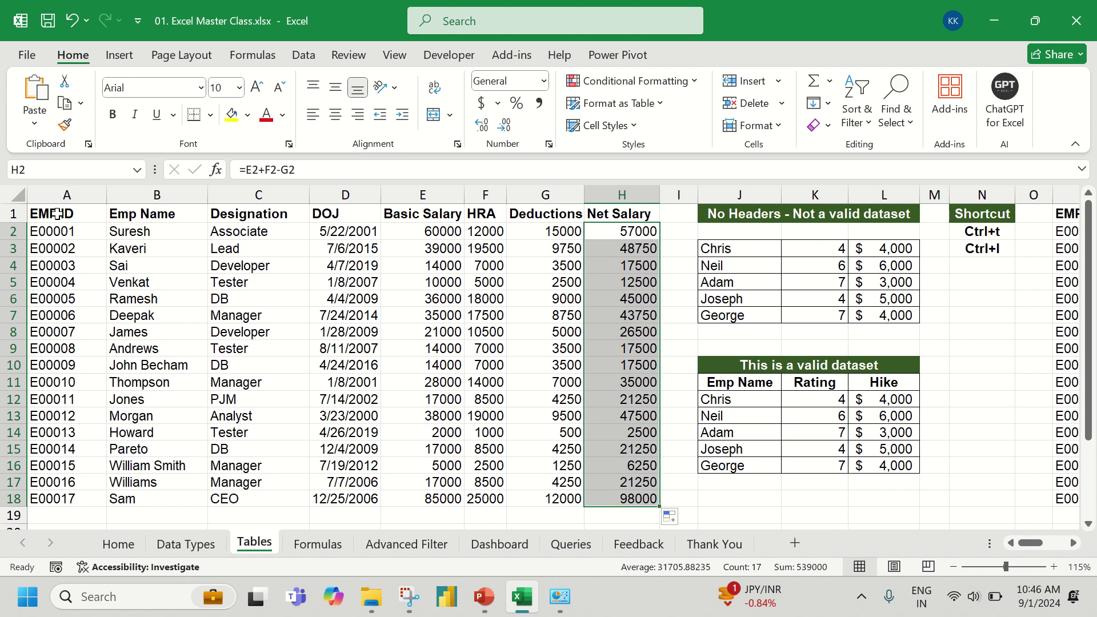
left_click_drag(57, 215, 589, 503)
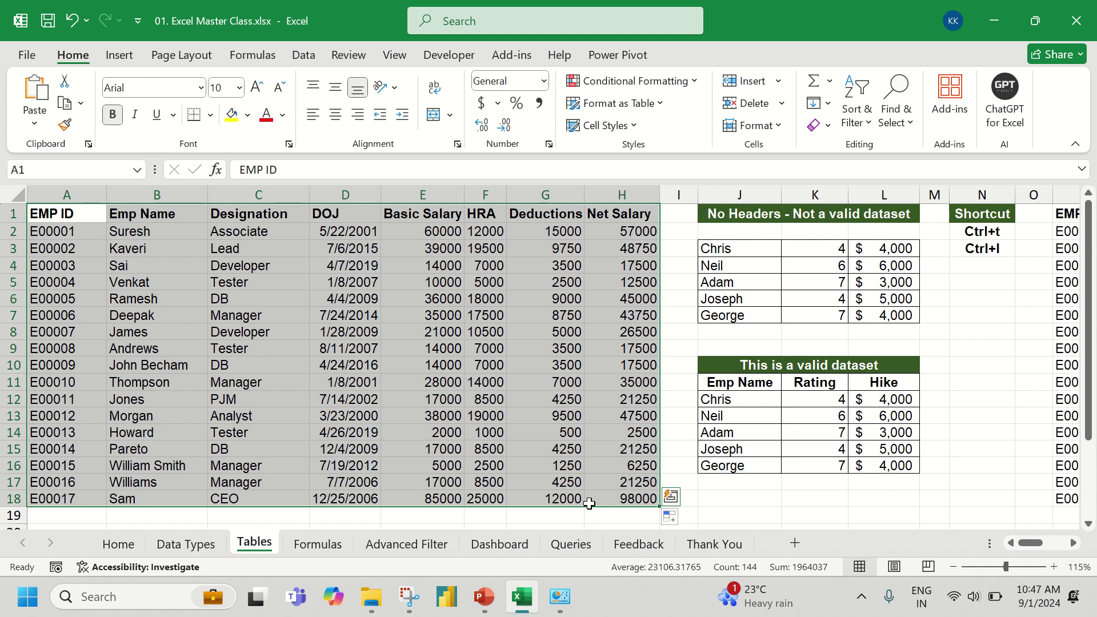
- Bring the second employee dataset in P1:V18 into view and select S11 within it
scroll(590, 503, "right", 8)
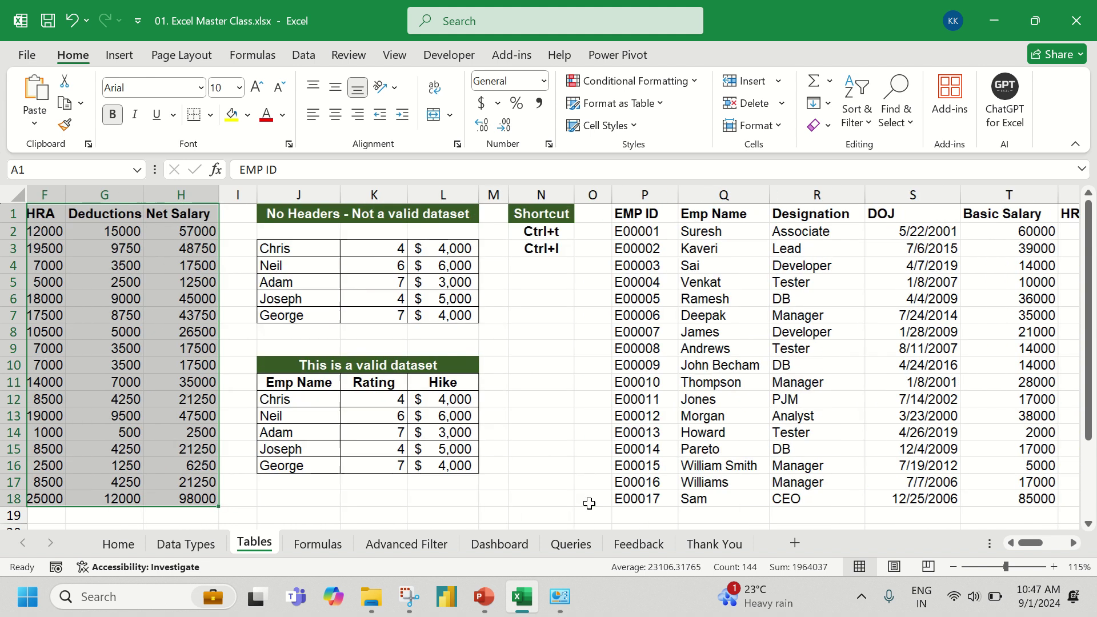
scroll(589, 503, "left", 4)
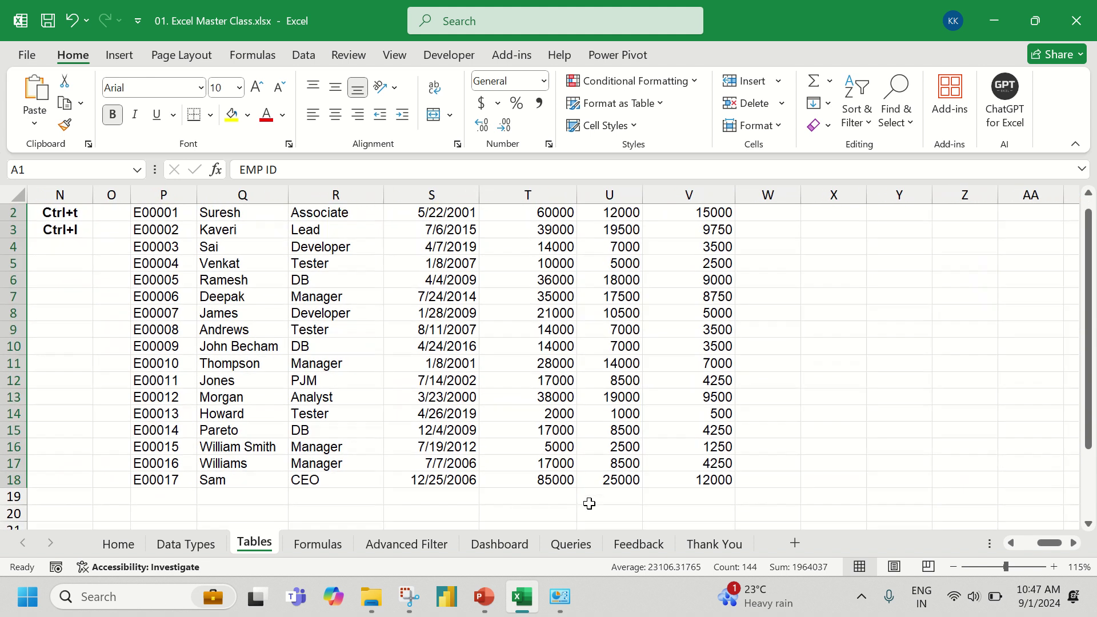
left_click(464, 383)
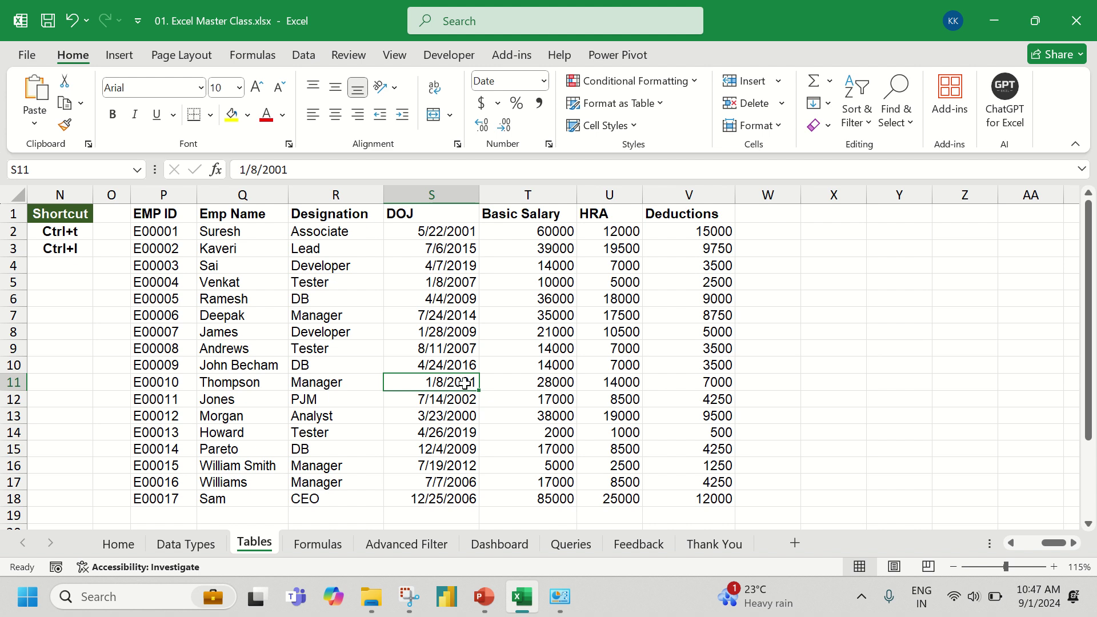
- Convert P1:V18 into Table1 with headers using Ctrl+T
key("ctrl+t")
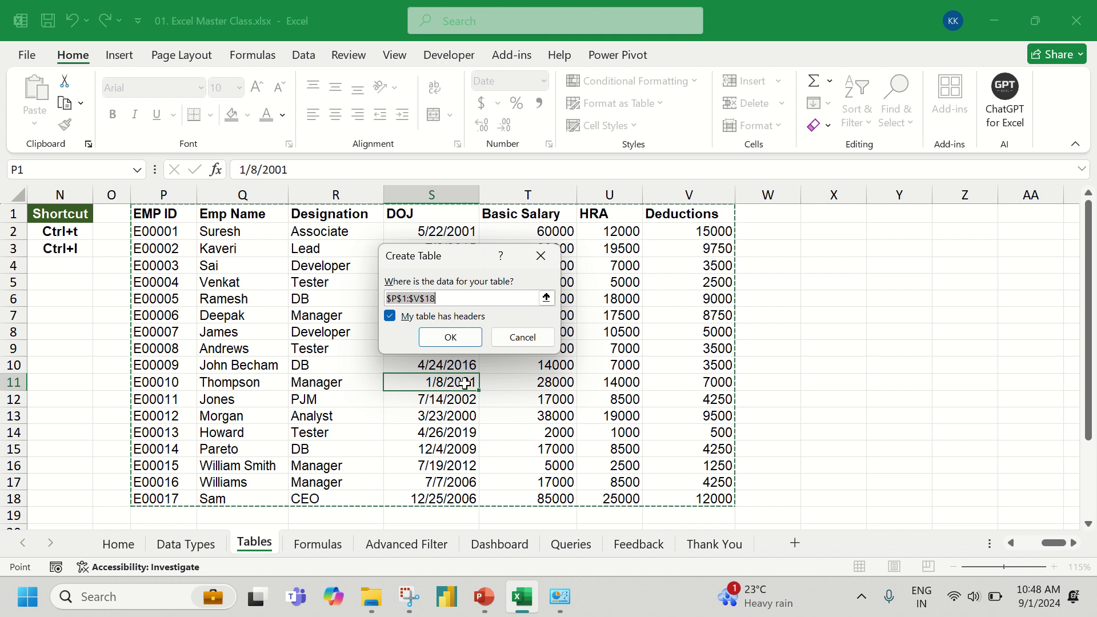
left_click(451, 337)
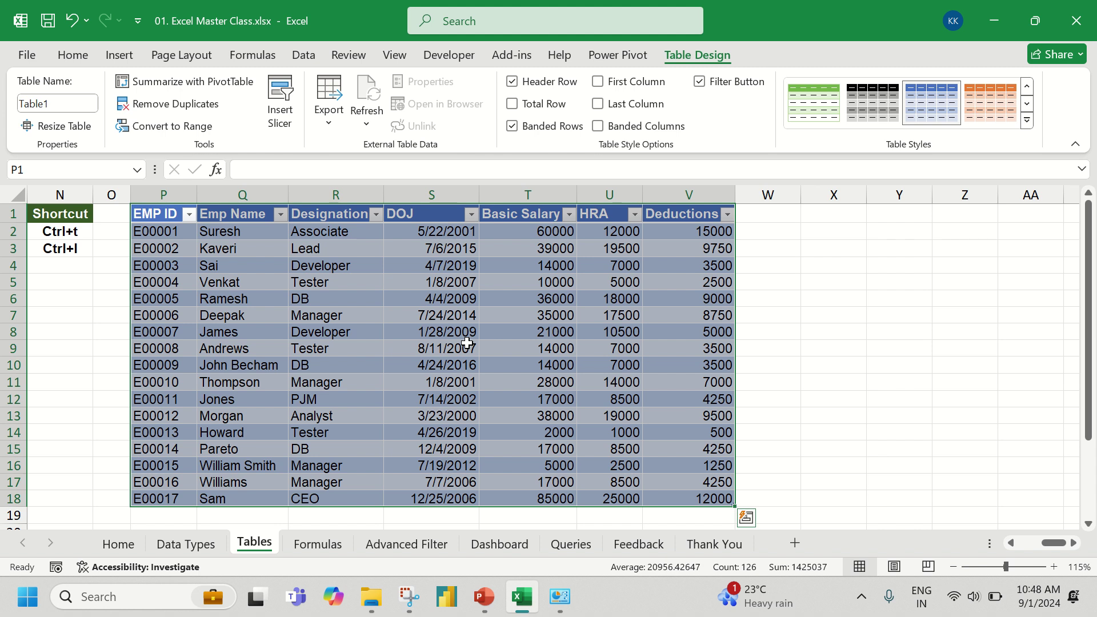
- Show the Format as Table style gallery from the Home ribbon
left_click(76, 58)
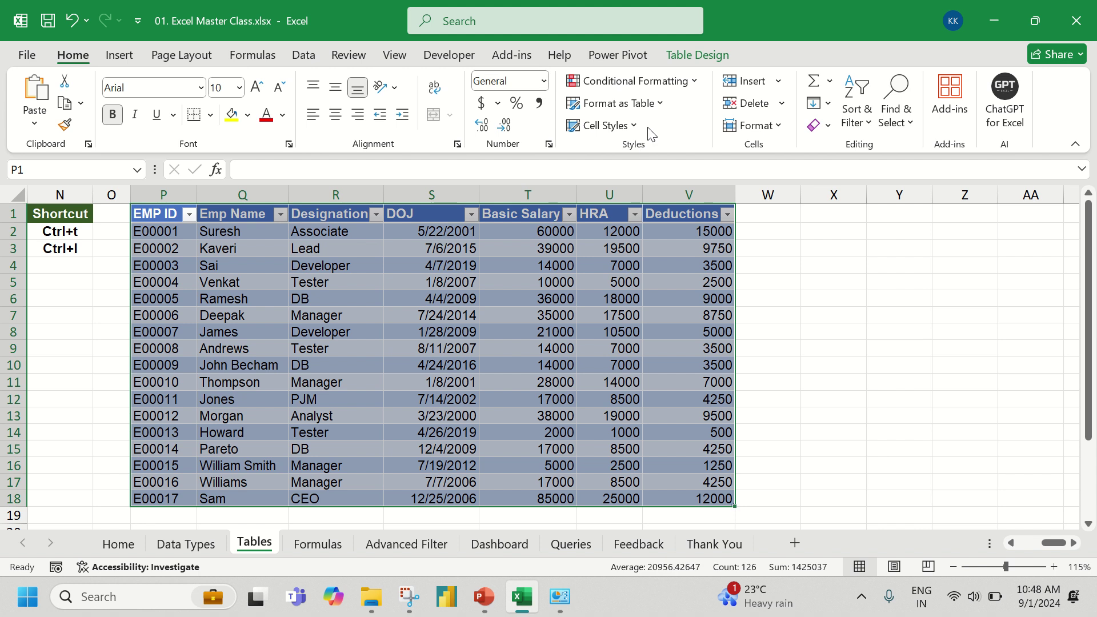
left_click(661, 104)
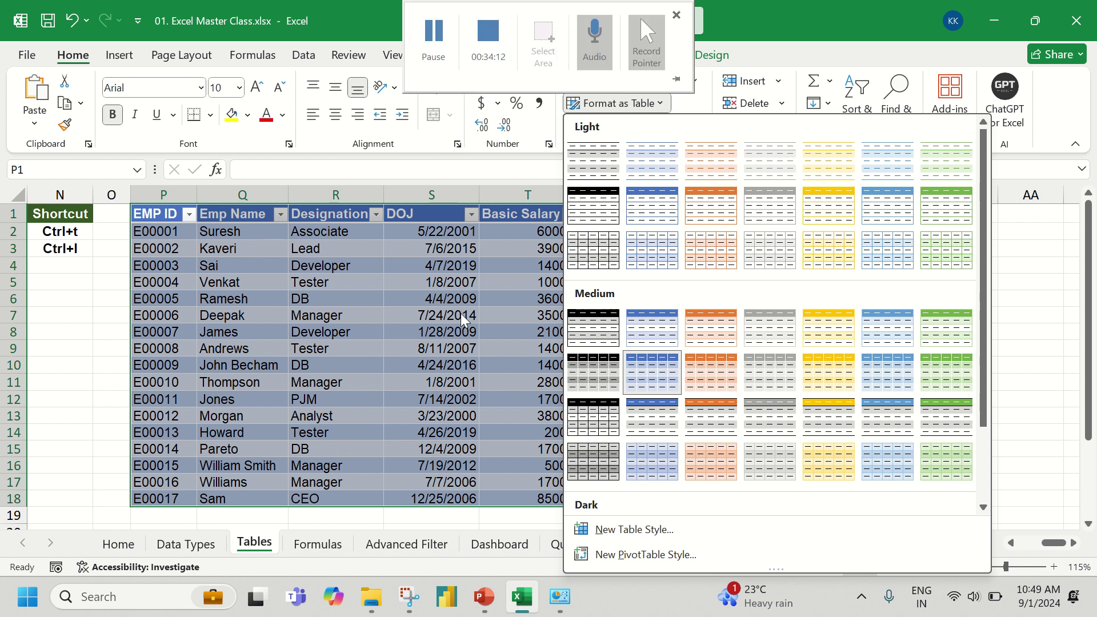
- Dismiss the style gallery, view Table Design options, then select the 35000 Basic Salary cell
left_click(448, 301)
left_click(444, 296)
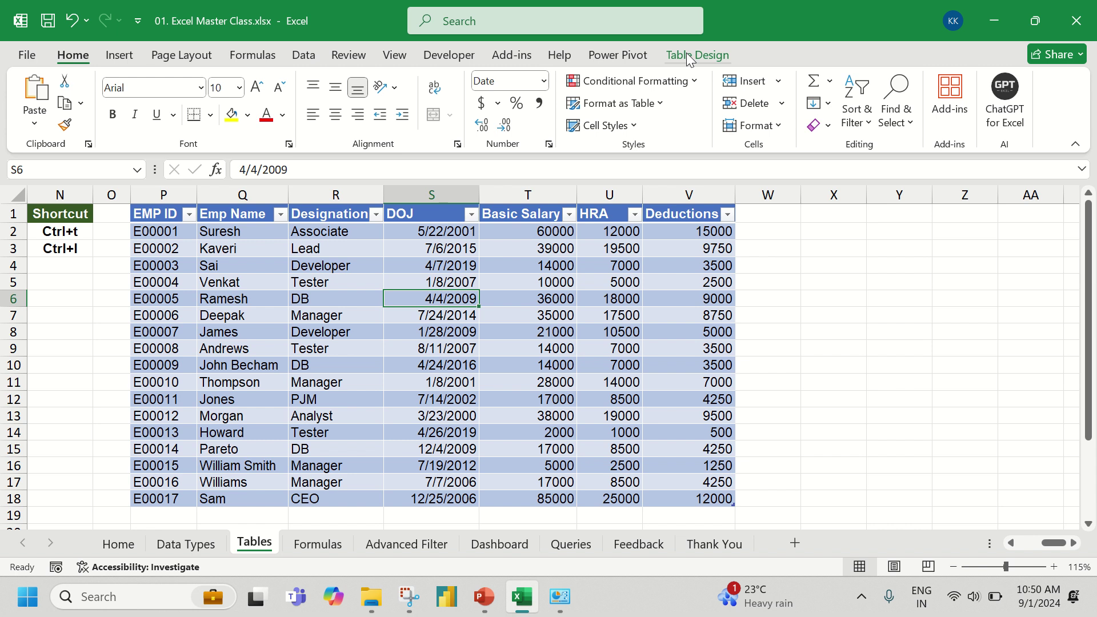
left_click(687, 52)
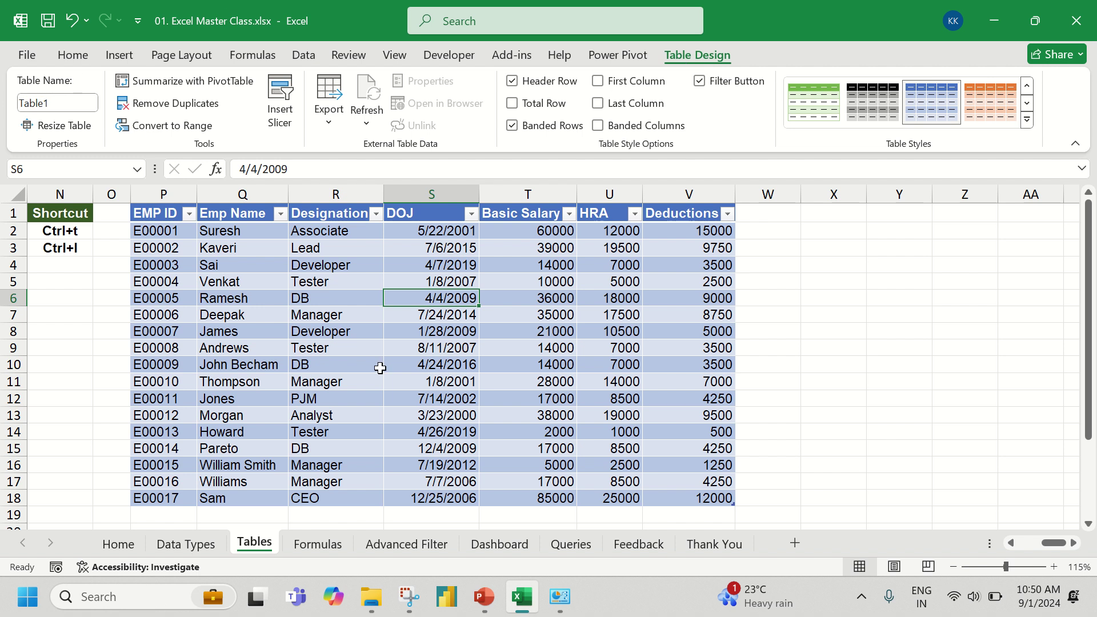
scroll(383, 372, "left", 5)
left_click(383, 314)
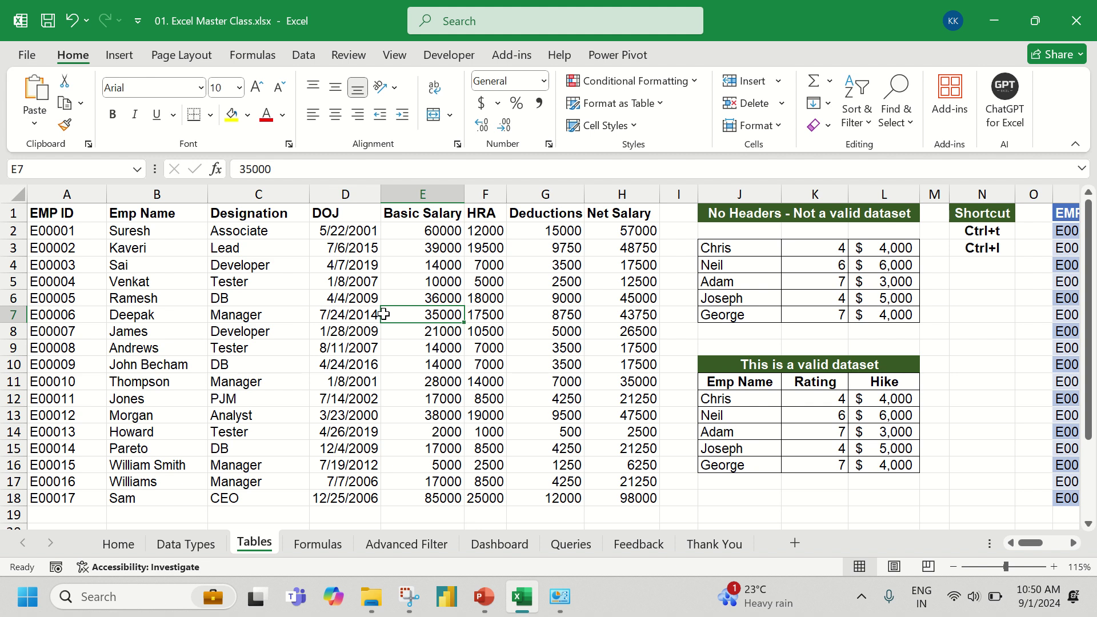
- Return to Table1, selecting the 4/4/2009 date and the Developer designation in row 4
scroll(384, 313, "down", 1)
scroll(384, 313, "right", 8)
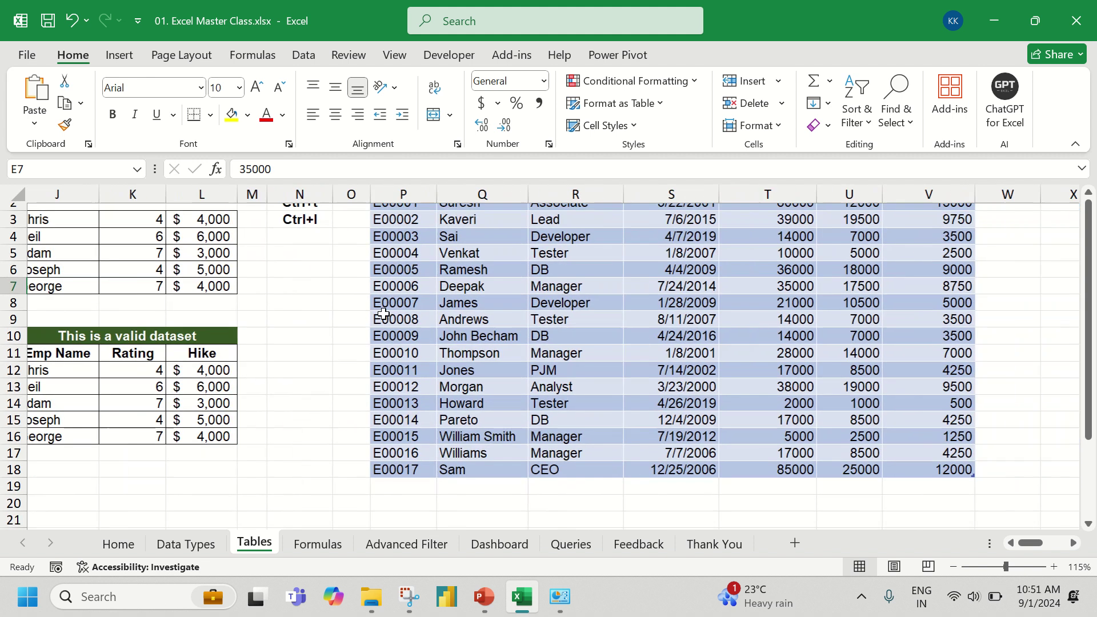
left_click(472, 266)
scroll(472, 266, "up", 1)
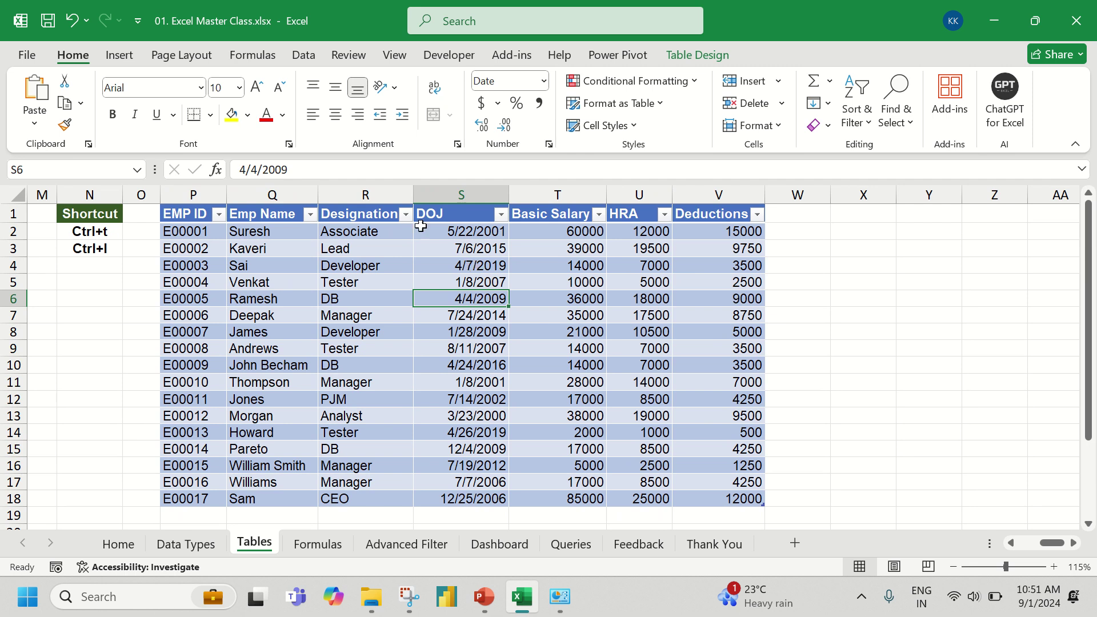
left_click(372, 266)
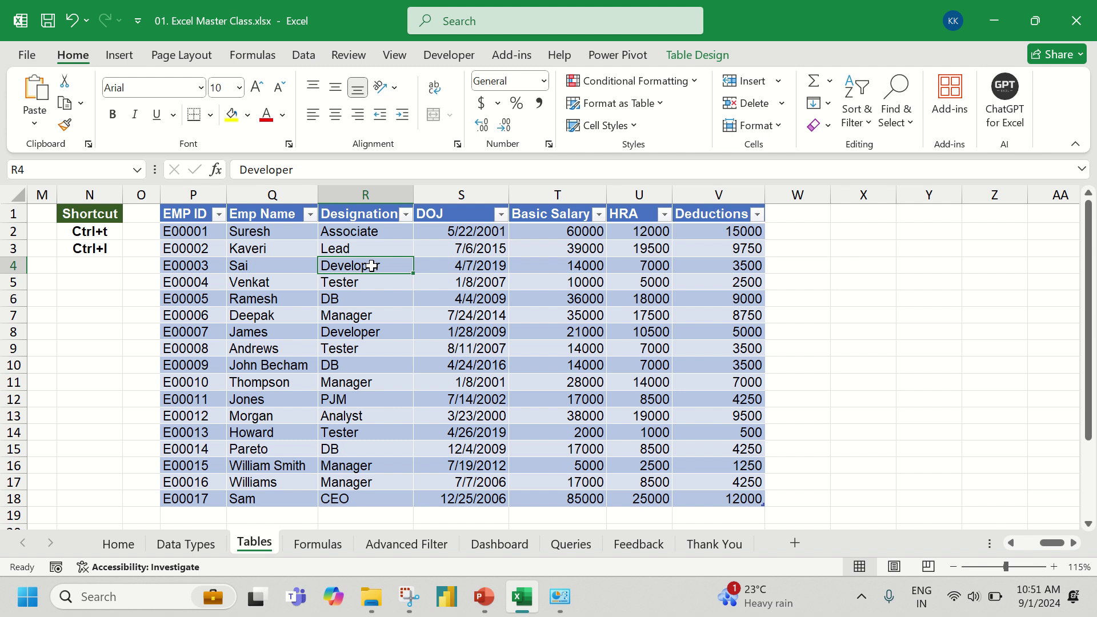
- Scroll Table1 so its headers replace column letters, then select Manager in R11
scroll(372, 266, "down", 3)
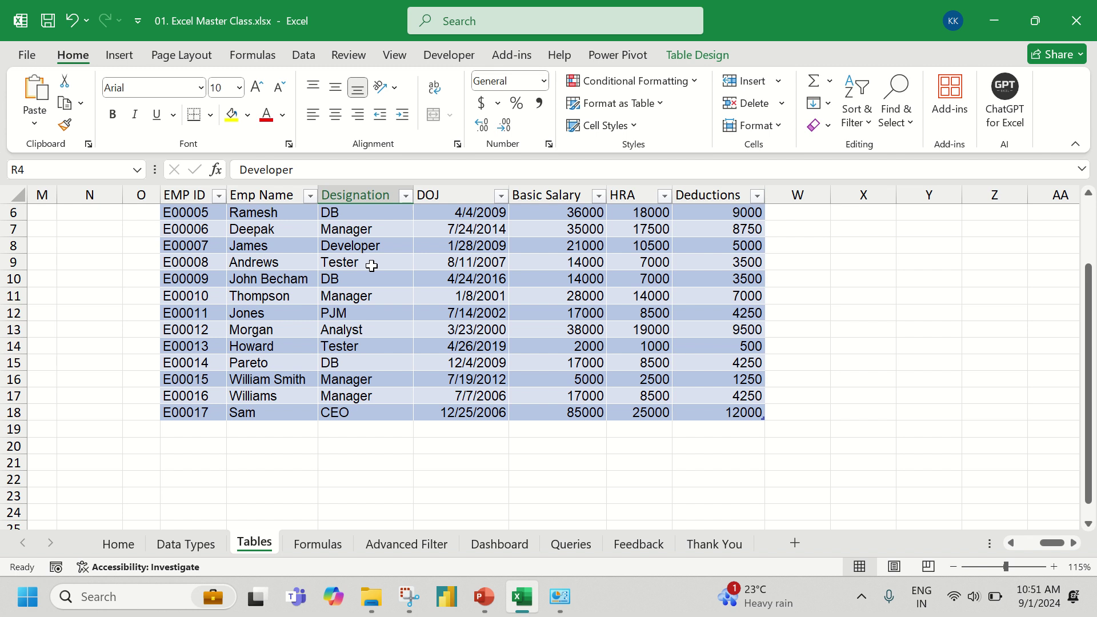
scroll(371, 265, "up", 2)
scroll(371, 266, "down", 4)
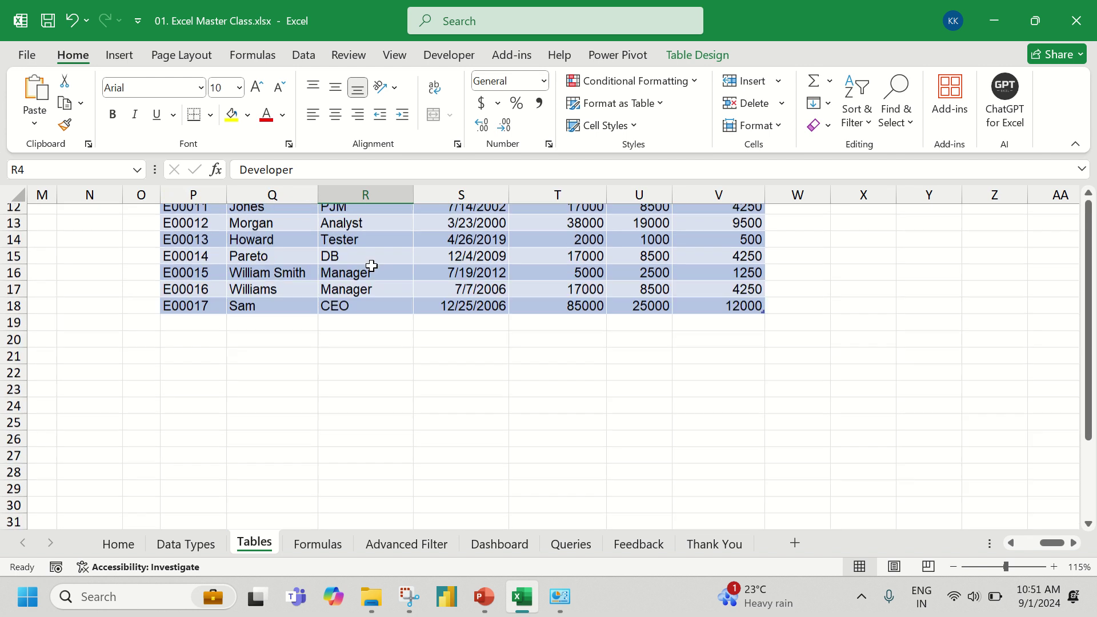
scroll(371, 265, "up", 4)
scroll(371, 265, "down", 2)
left_click(371, 264)
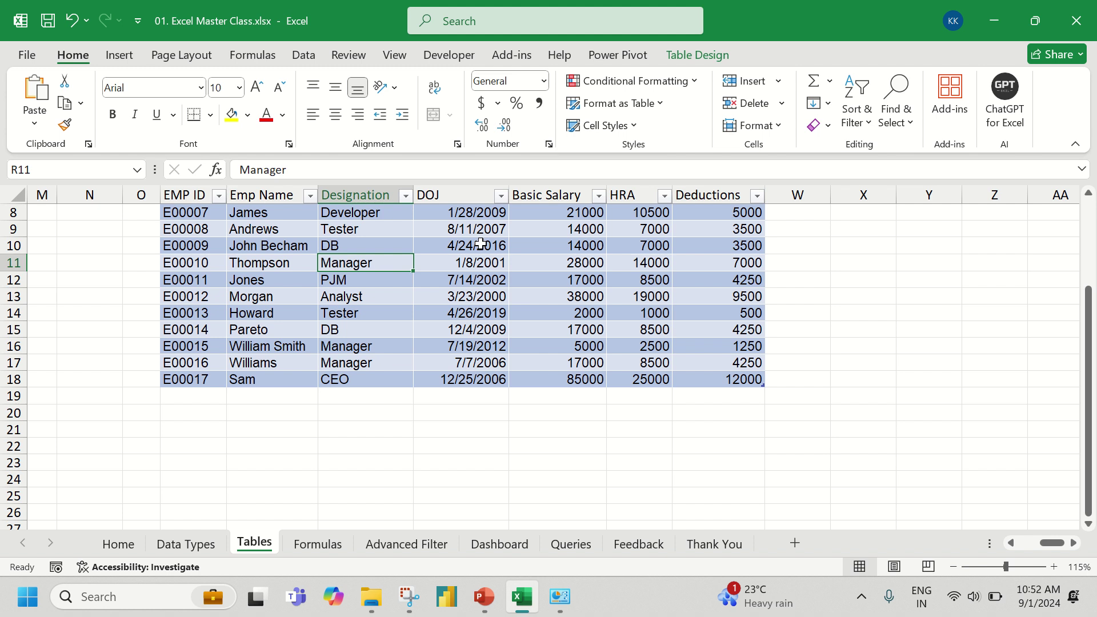
- Switch to the Formulas sheet listing the eight formula categories and example functions
left_click(312, 559)
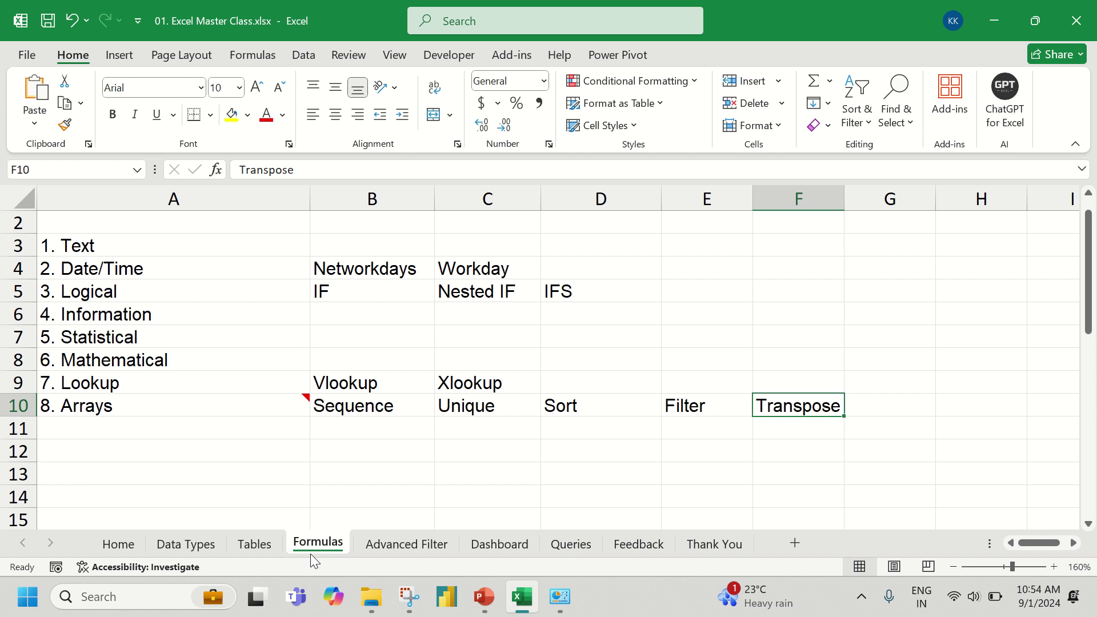
- Return to the top of the Tables sheet and type 'Net Salary' into W1 beside Deductions
right_click(314, 561)
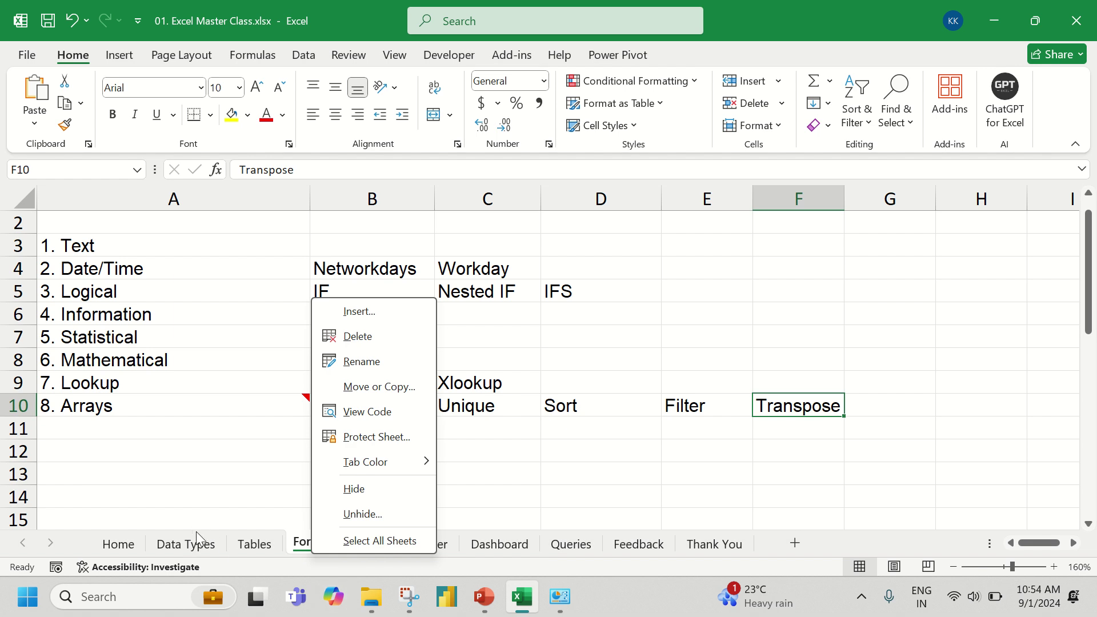
left_click(235, 552)
left_click(235, 552)
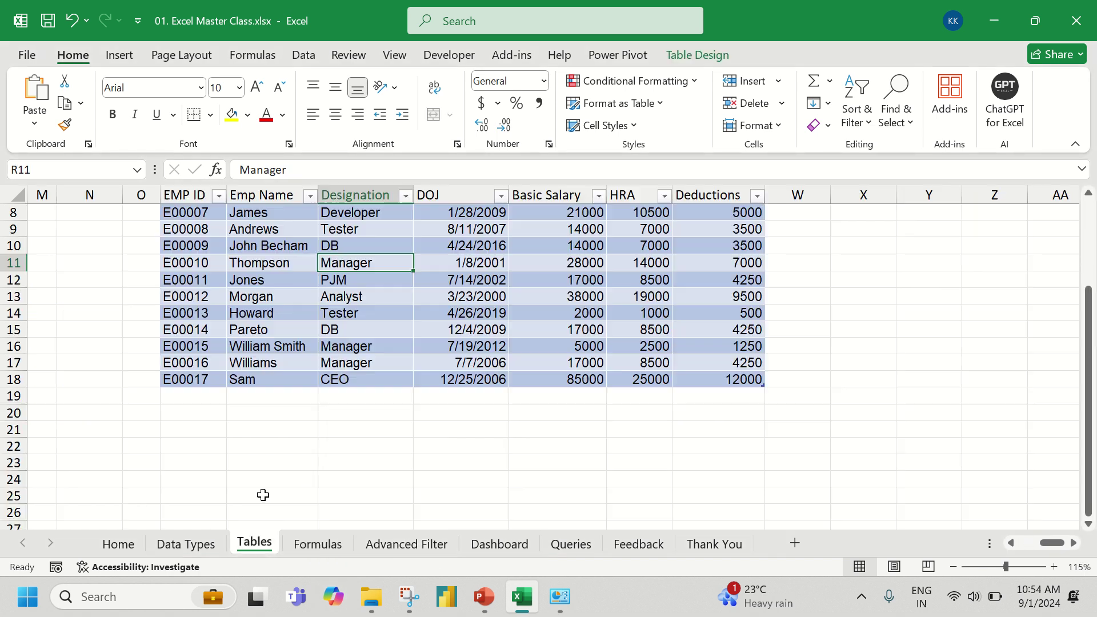
scroll(304, 419, "up", 3)
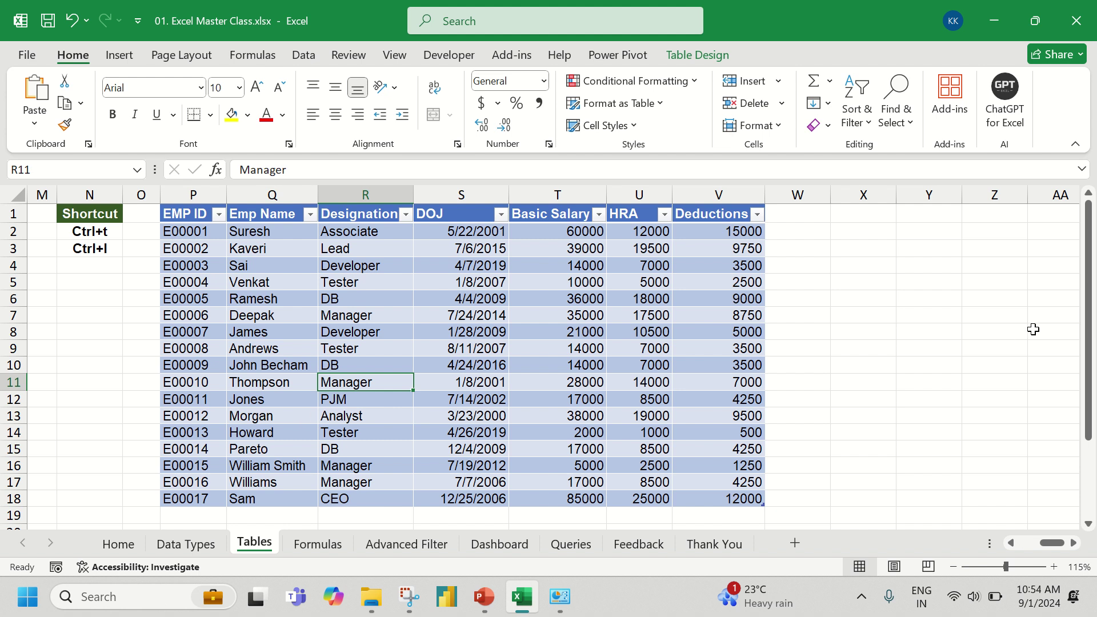
left_click(788, 215)
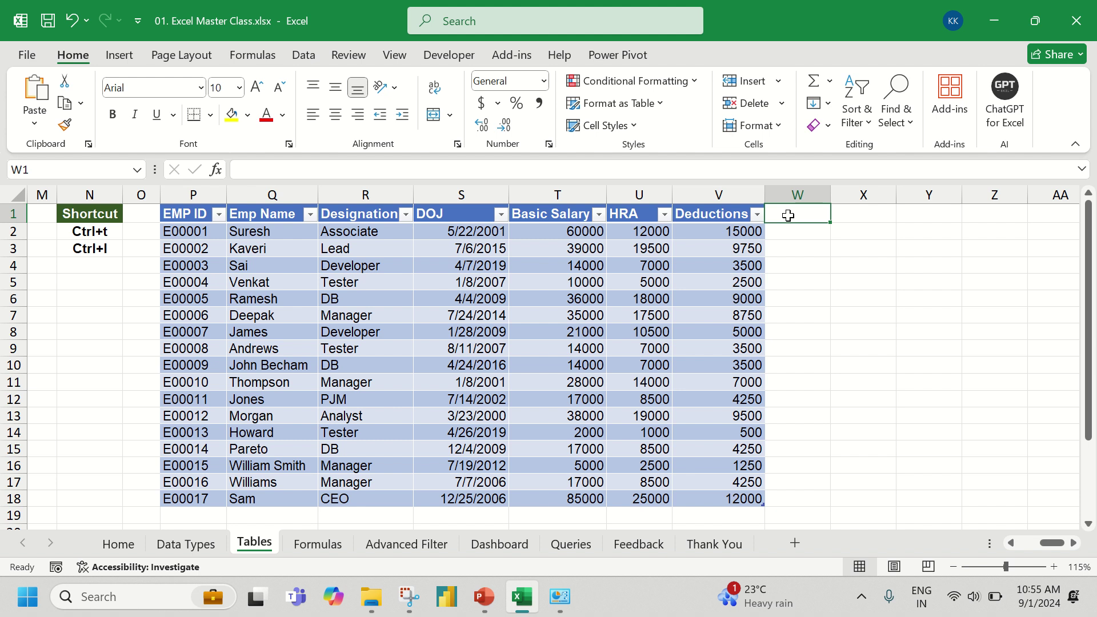
type("Net")
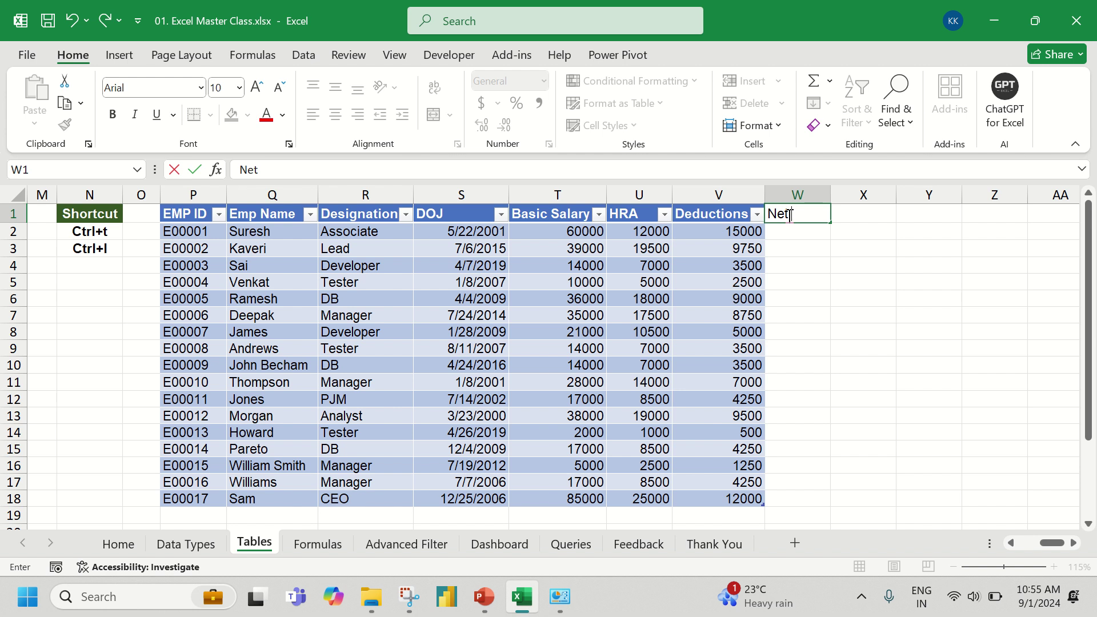
type(" Salary")
- Commit the 'Net Salary' header in W1 so the employee table expands to column W
key("Return")
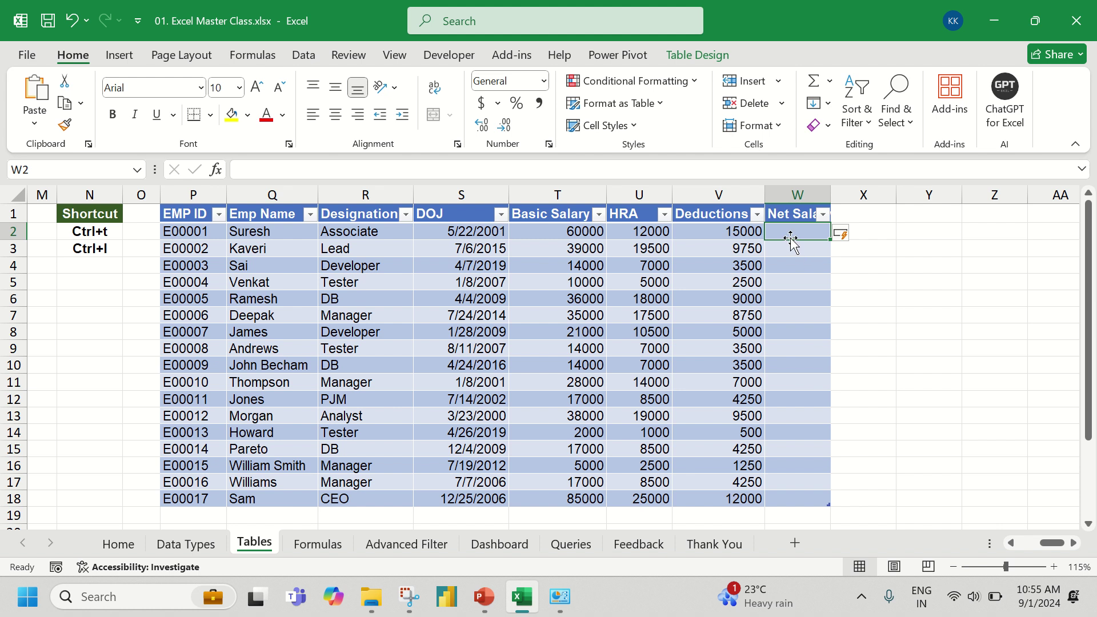
type("=")
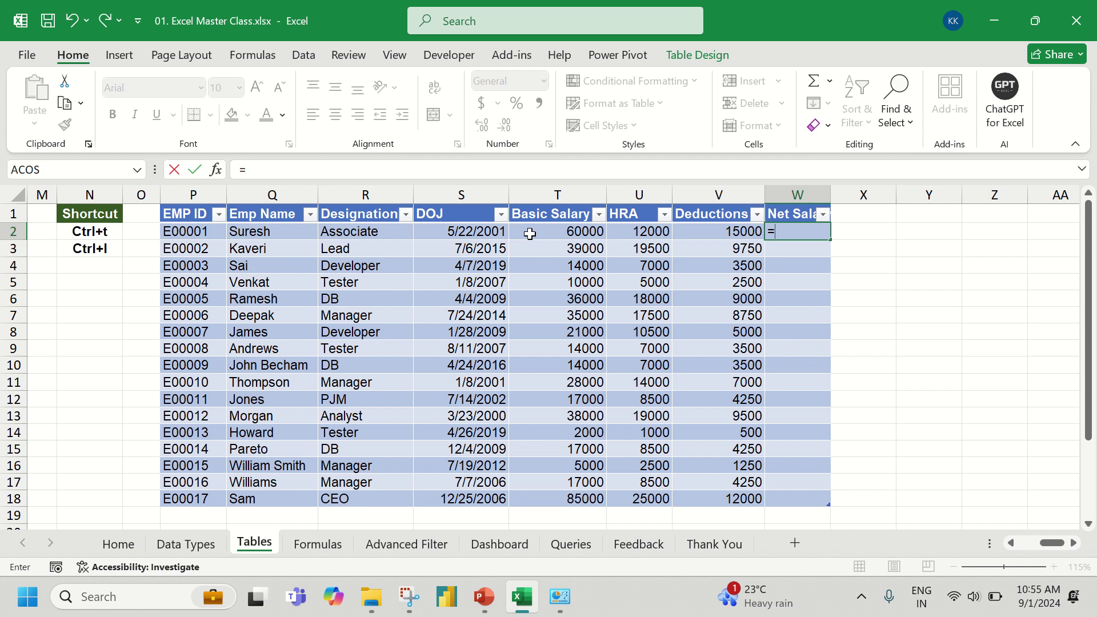
left_click(530, 234)
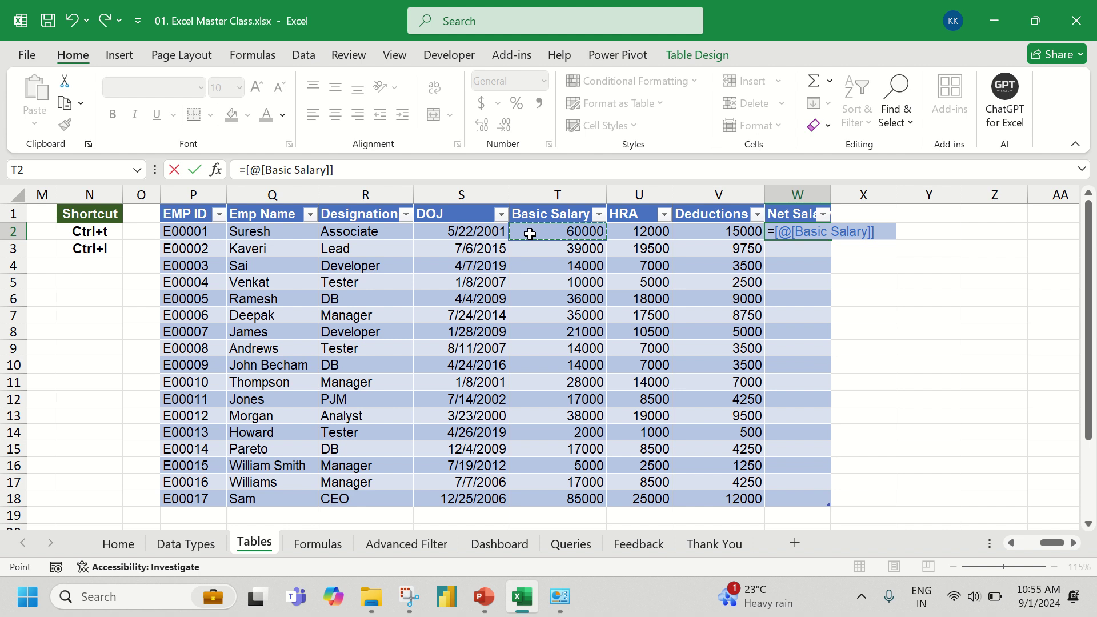
type("+")
left_click(636, 235)
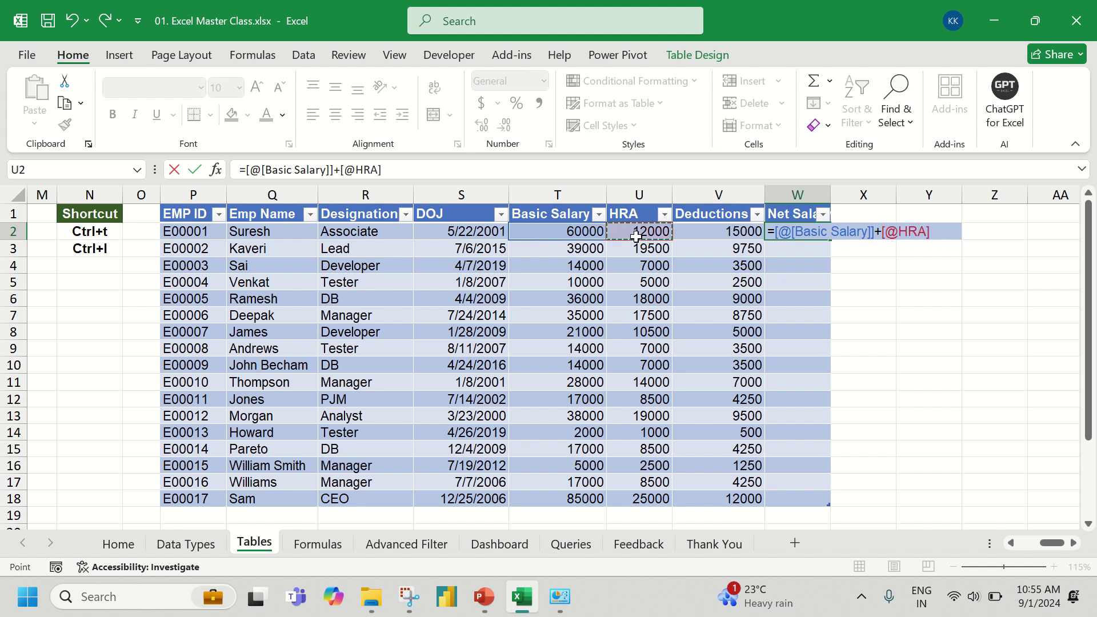
type("-")
left_click(694, 232)
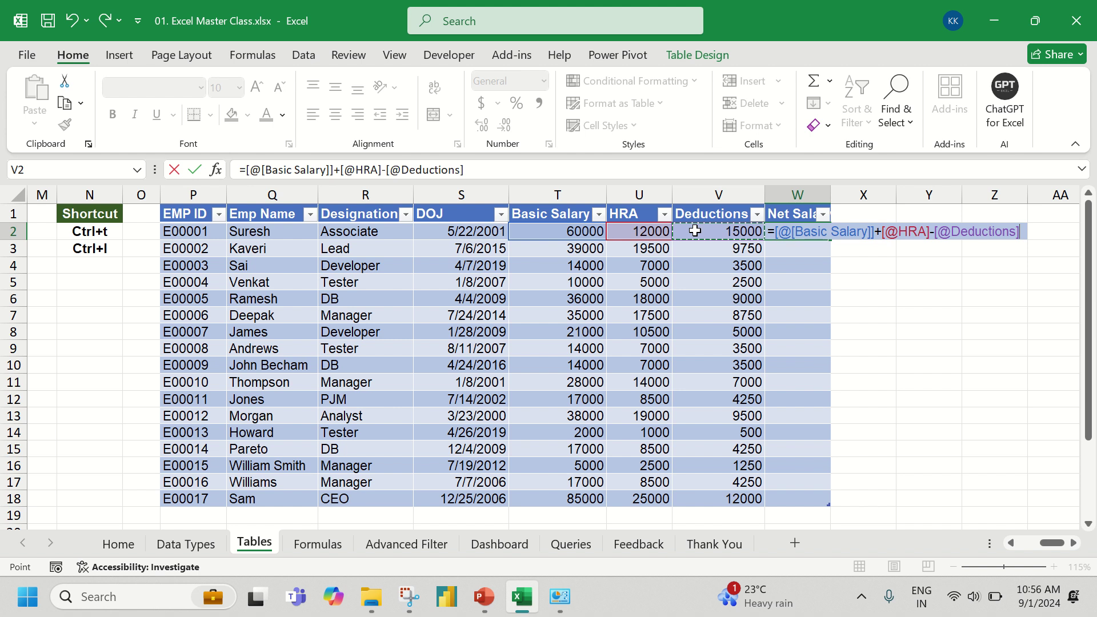
key("Return")
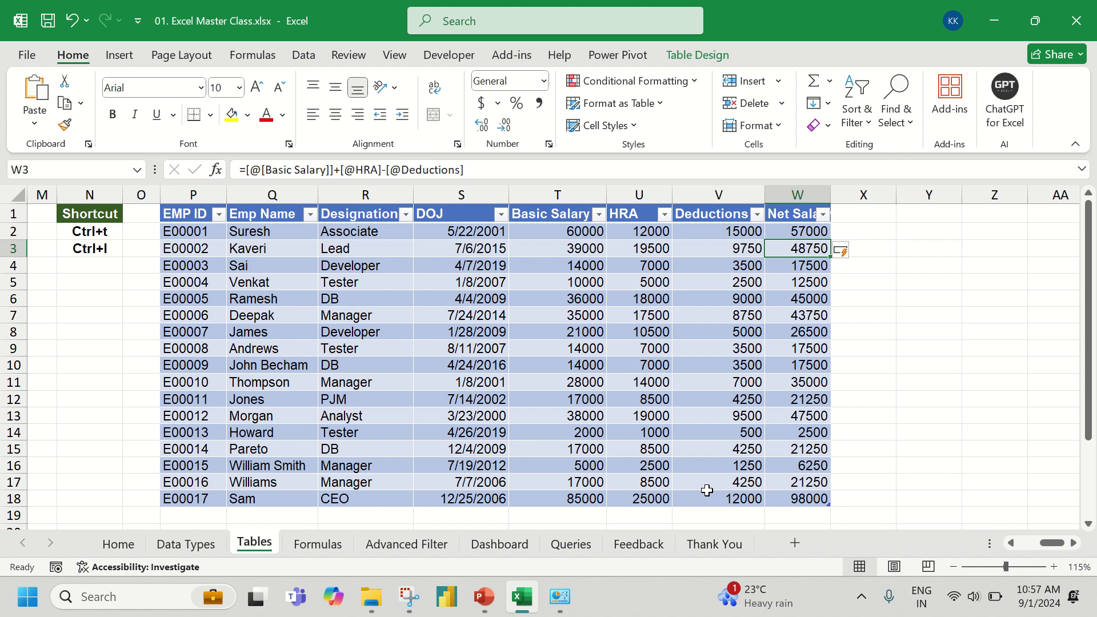
- Go to the Formulas sheet, then bring up the Excel Master Class folder in File Explorer
left_click(318, 544)
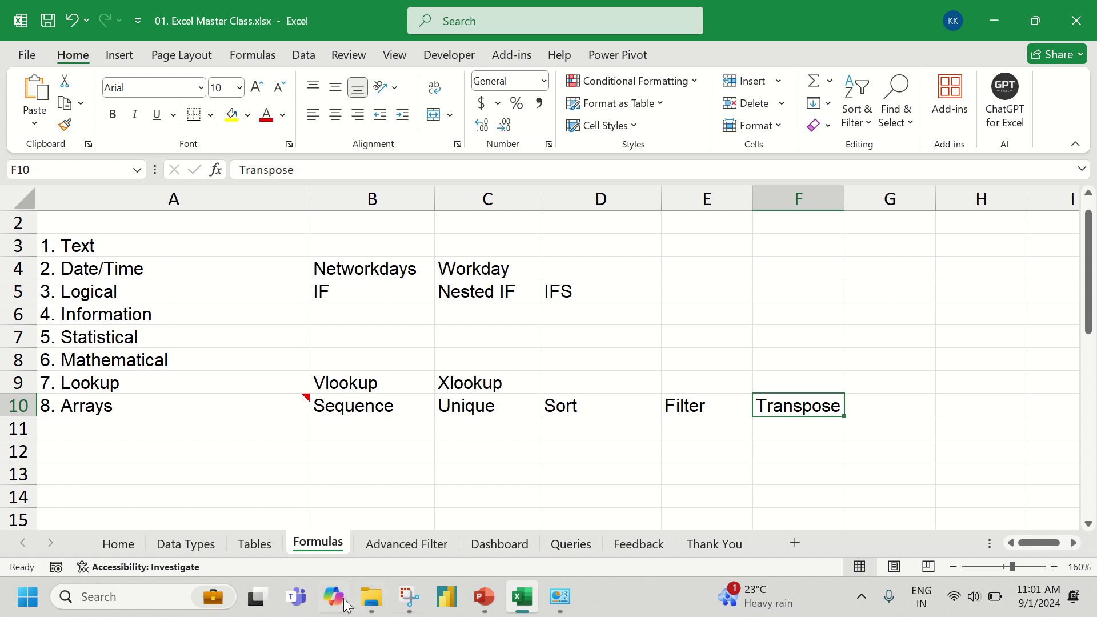
left_click(371, 597)
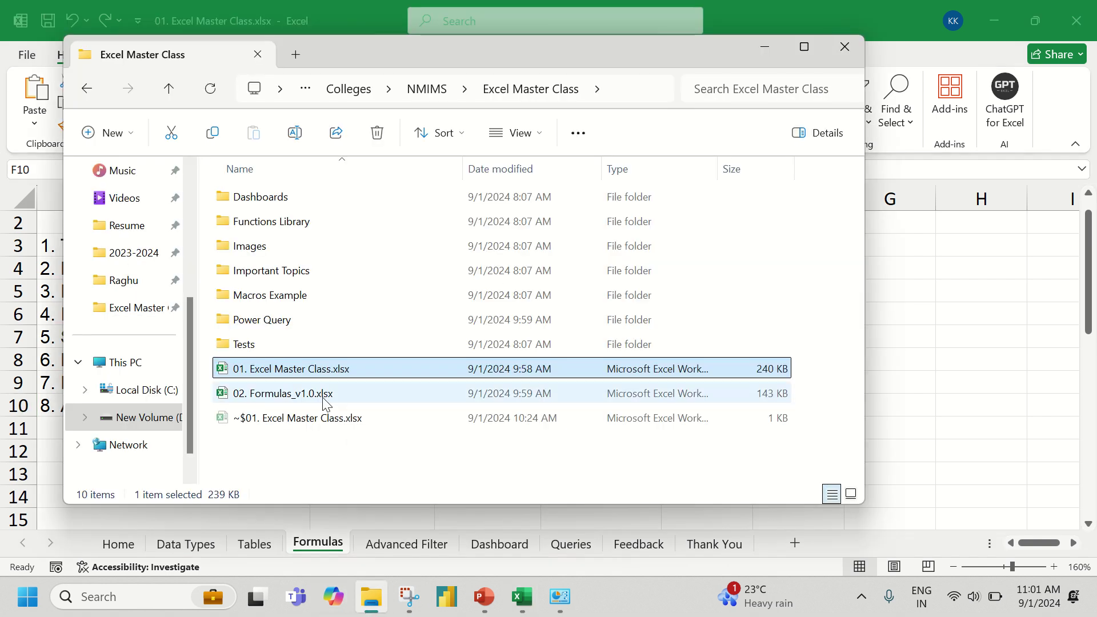
- Open '01 Excelytics - Excel Formulas - Intro_v1.00.pdf' from Functions Library > Formulas Intro
left_click(318, 440)
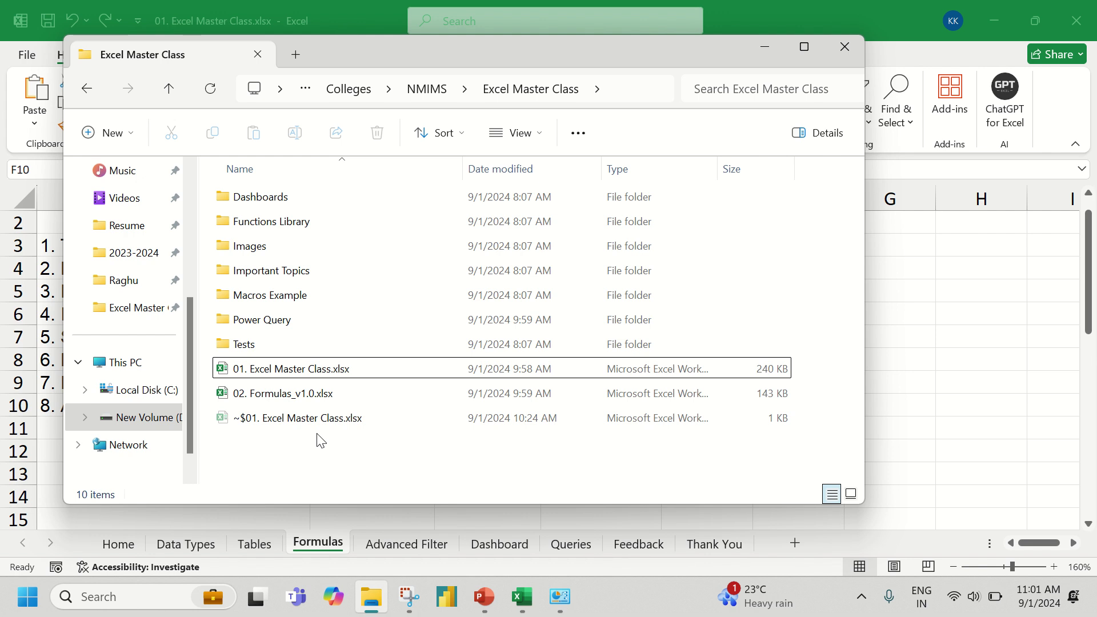
double_click(309, 226)
double_click(287, 200)
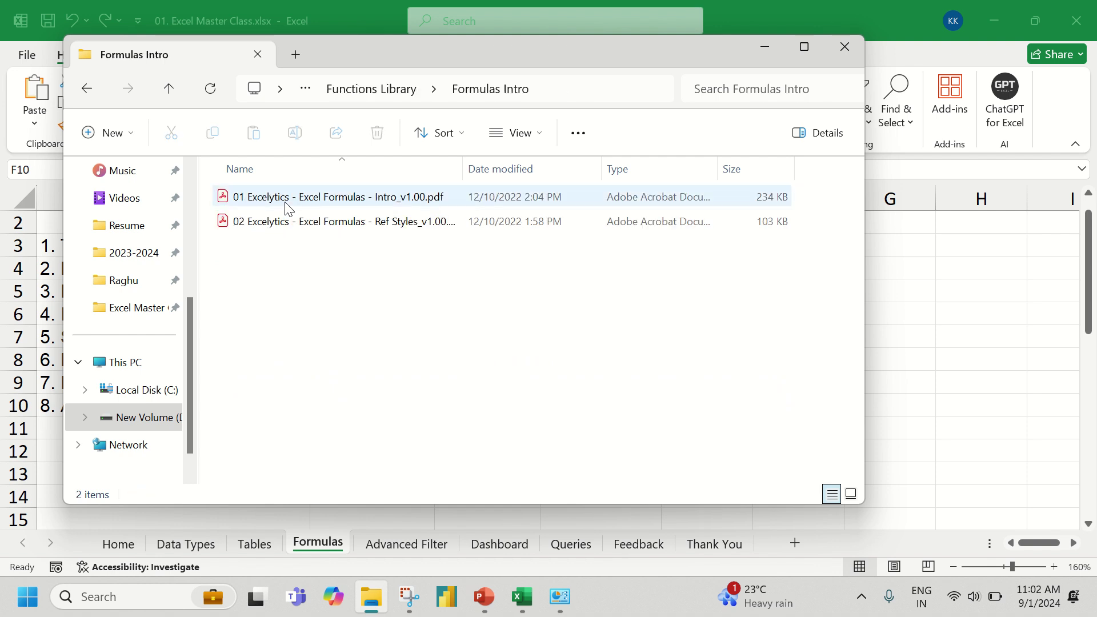
double_click(304, 206)
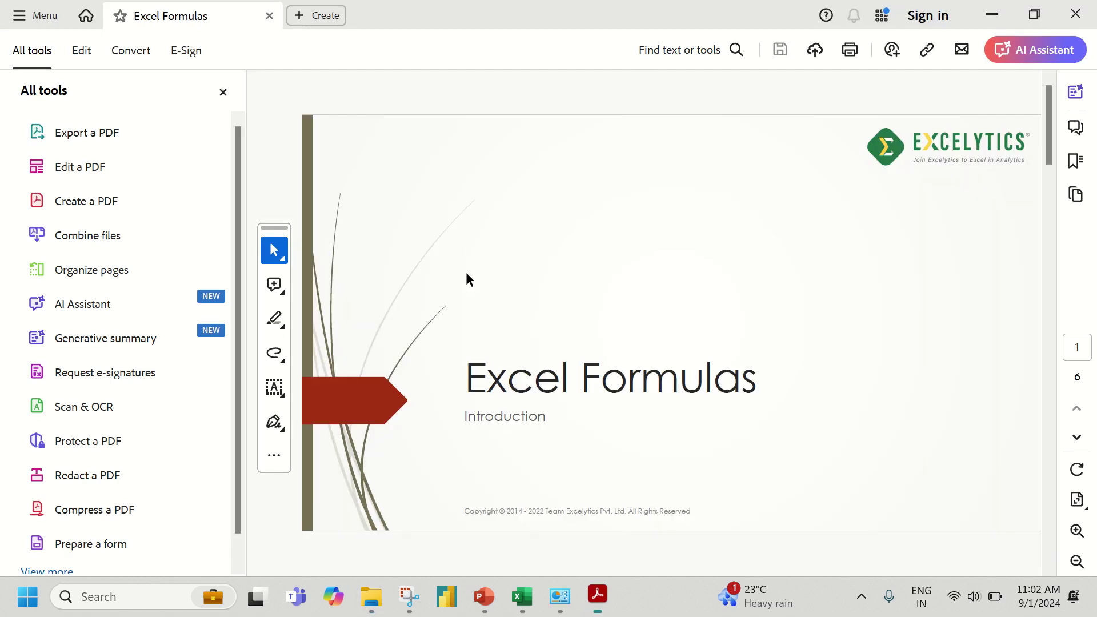
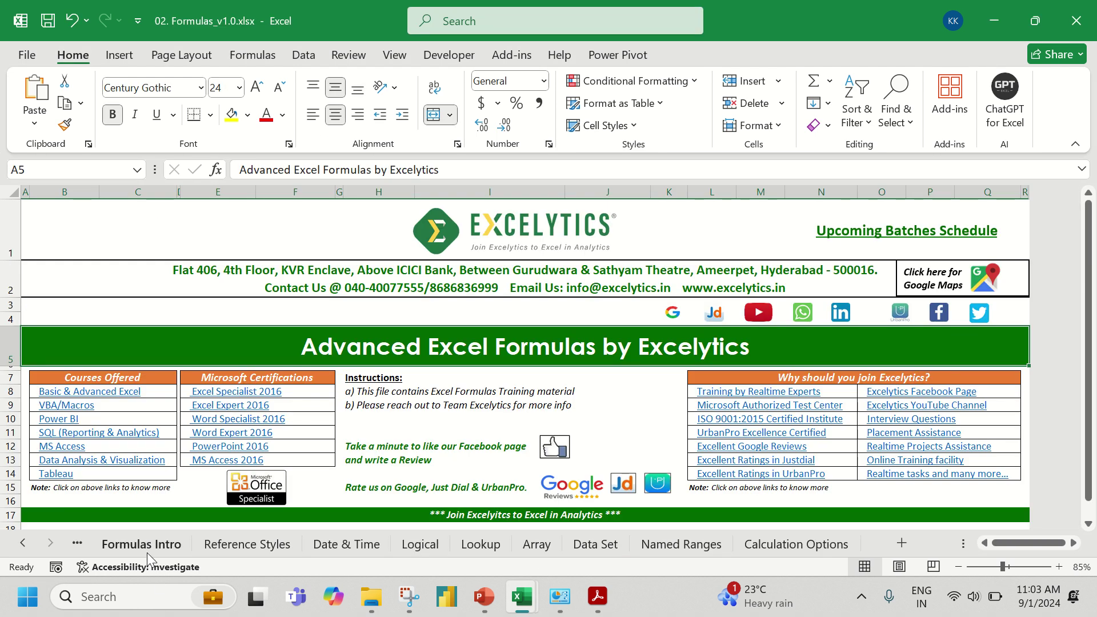
- Switch to the Formulas Intro sheet and zoom it to 130%
left_click(146, 550)
scroll(161, 399, "down", 1)
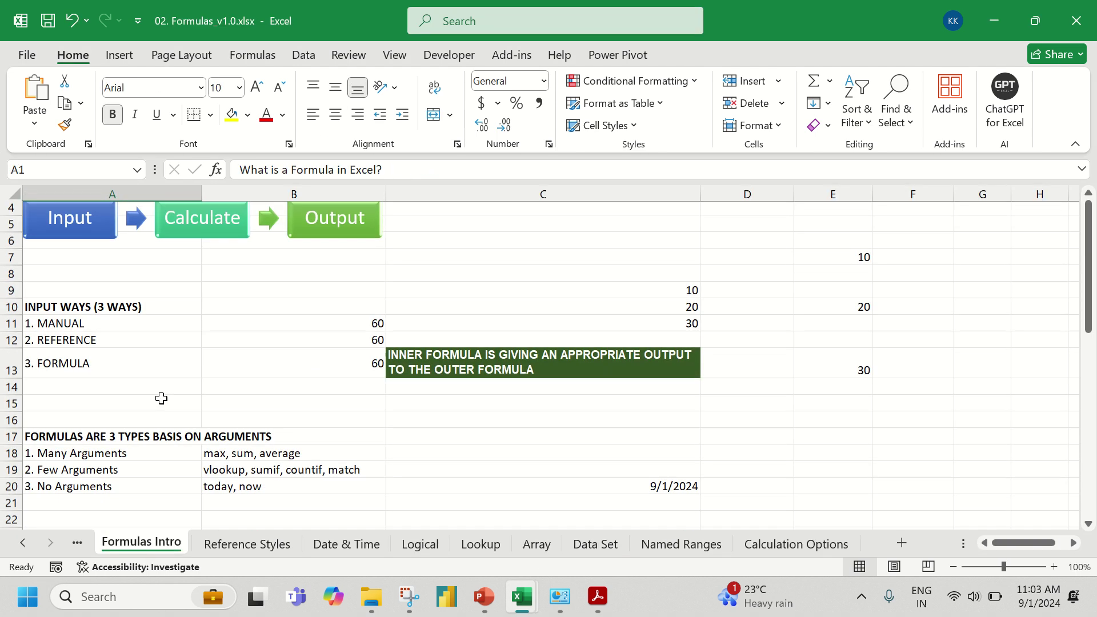
scroll(162, 398, "down", 2)
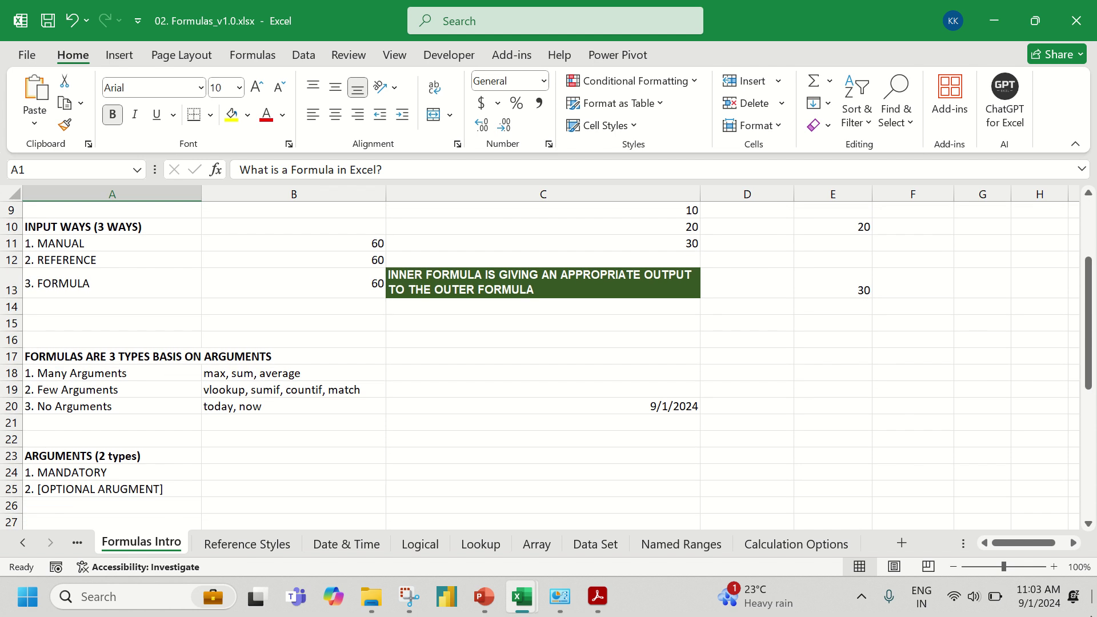
left_click(1054, 567)
left_click(1054, 566)
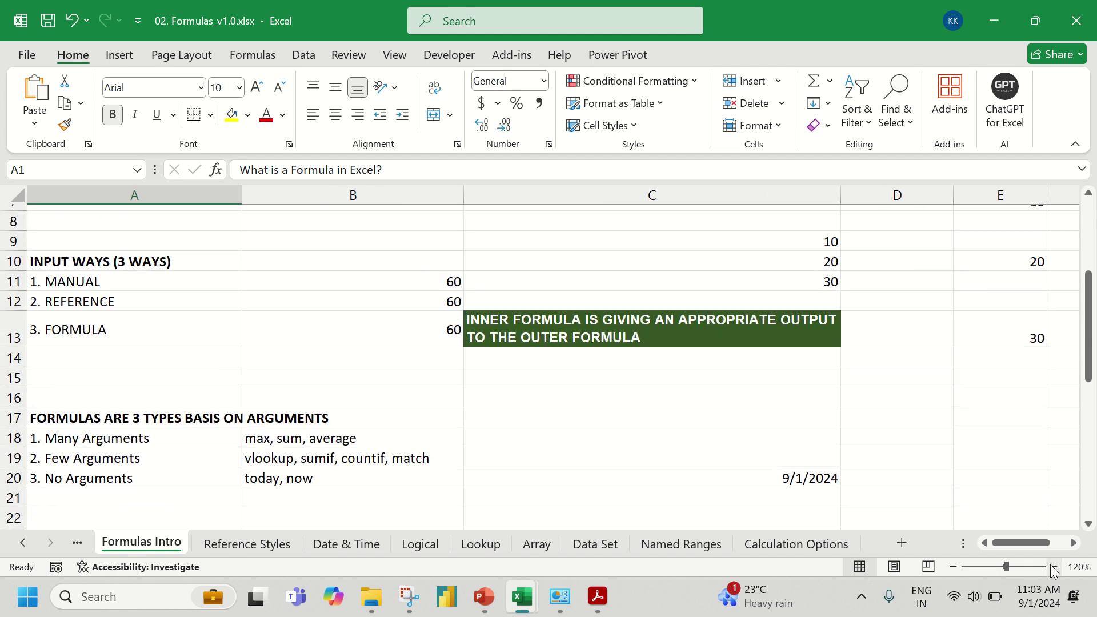
left_click(1054, 568)
- Move to B11 (=SUM(10,20,30)), cancel a started entry, and shrink the workbook window
left_click(429, 405)
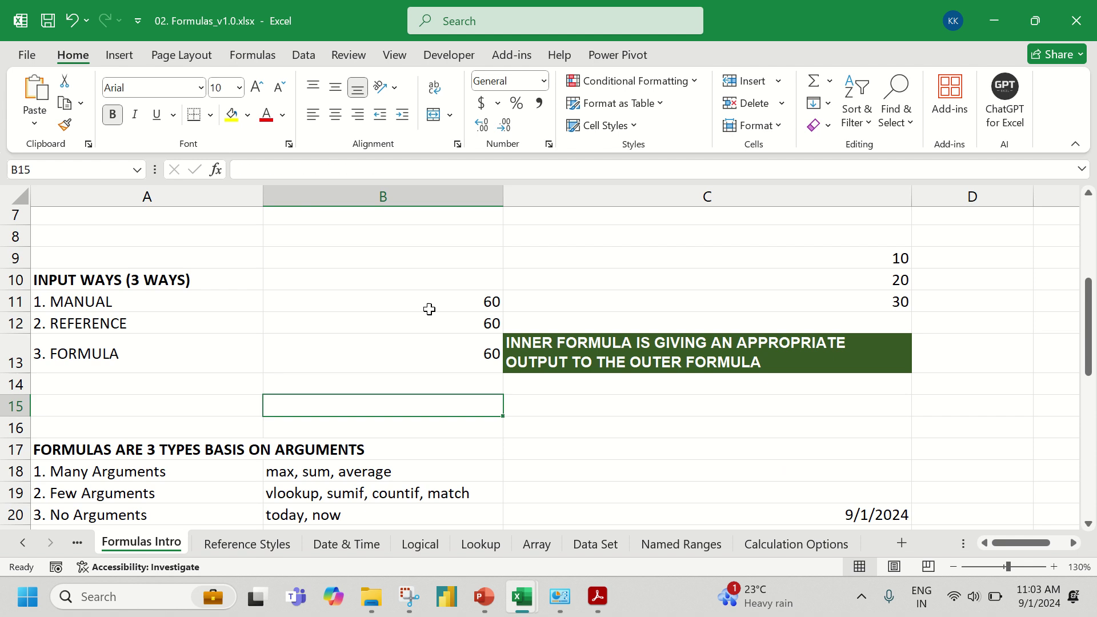
key("Up")
key("Up")
key("Up")
key("Up")
scroll(429, 309, "down", 2)
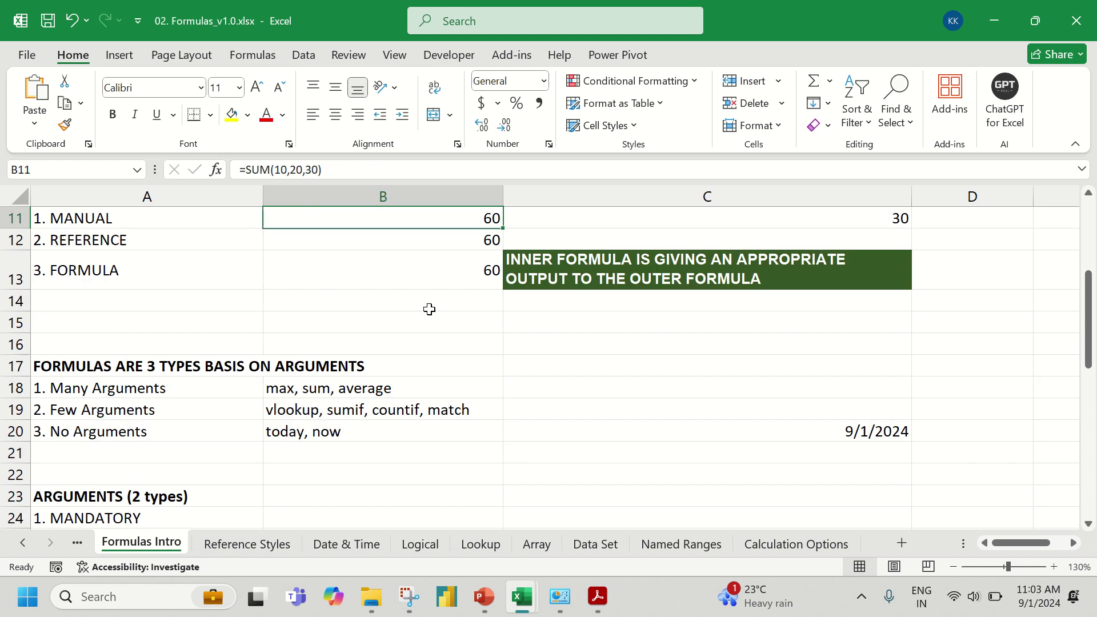
type("=")
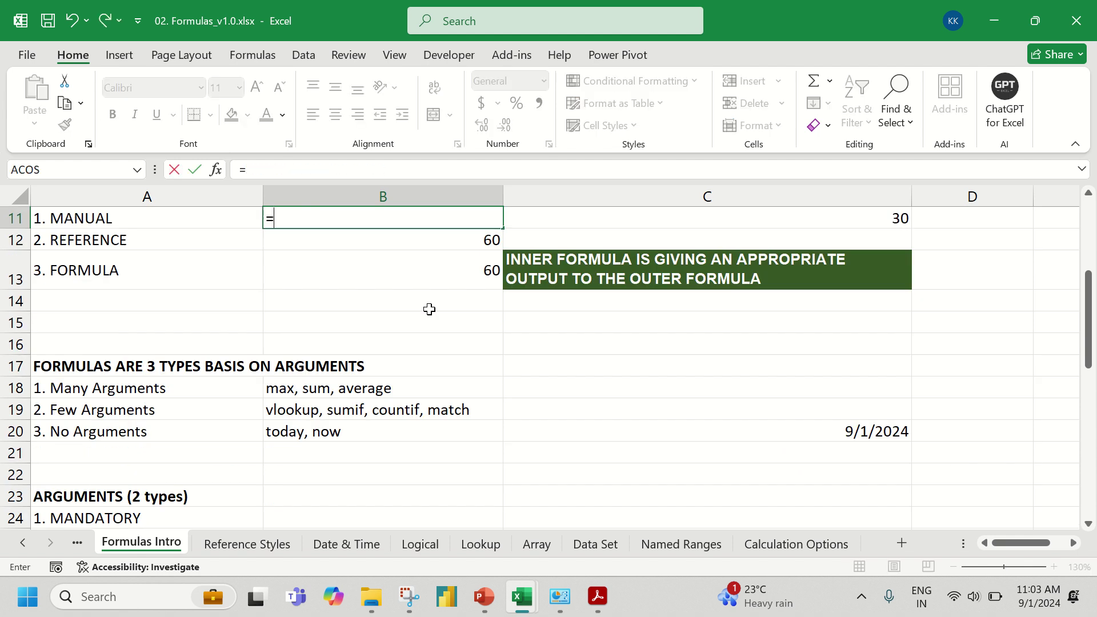
key("Escape")
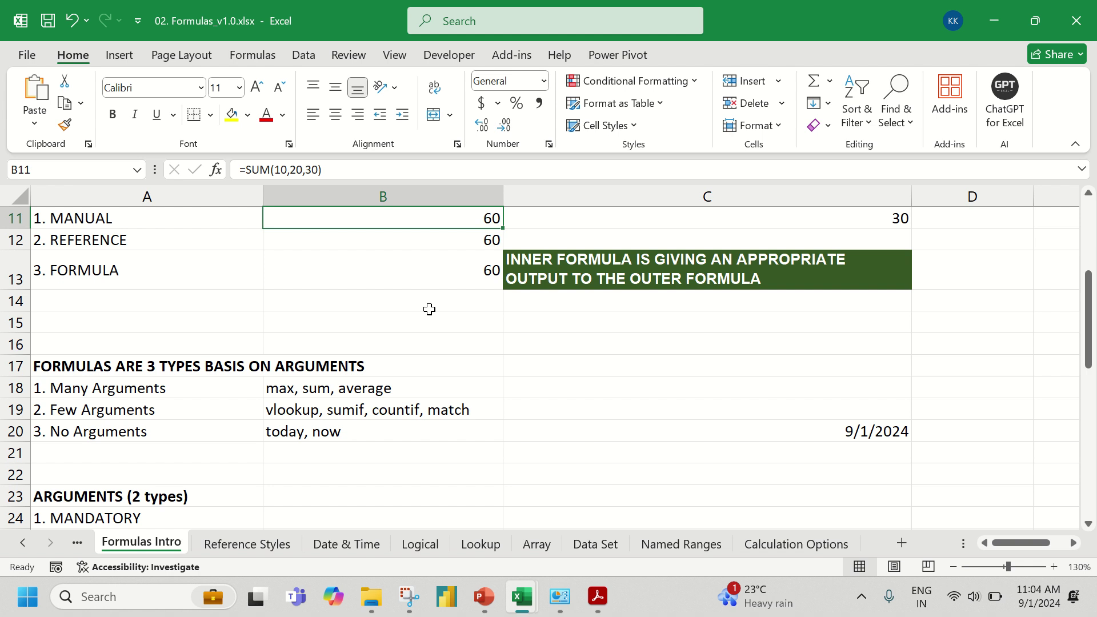
left_click(1045, 19)
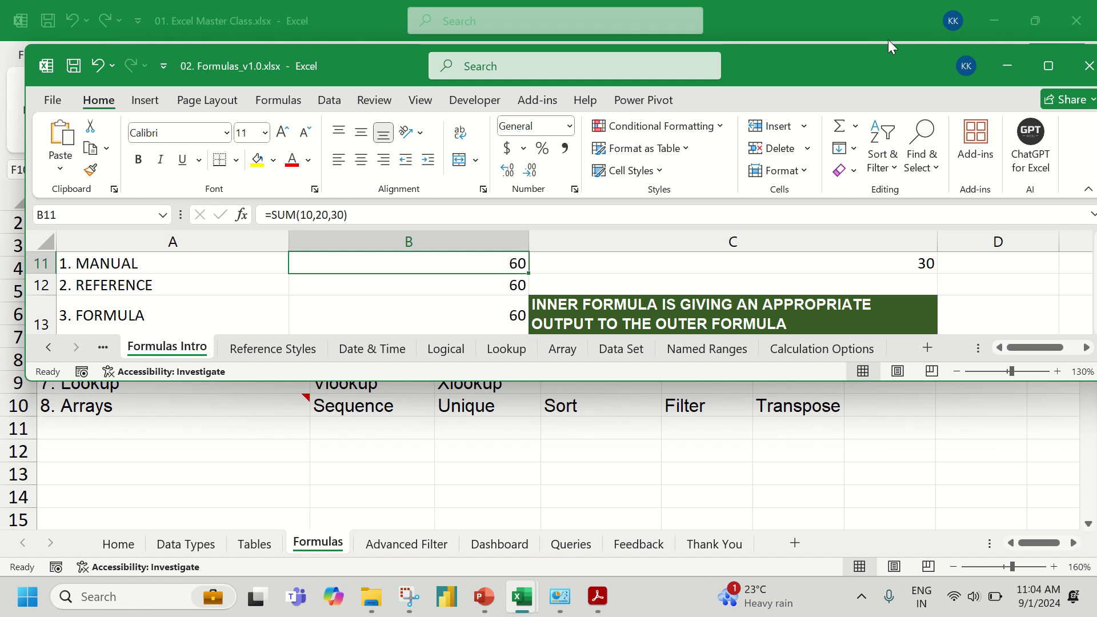
- Maximize the Formulas workbook window again to reveal the argument-types section
left_click(1049, 68)
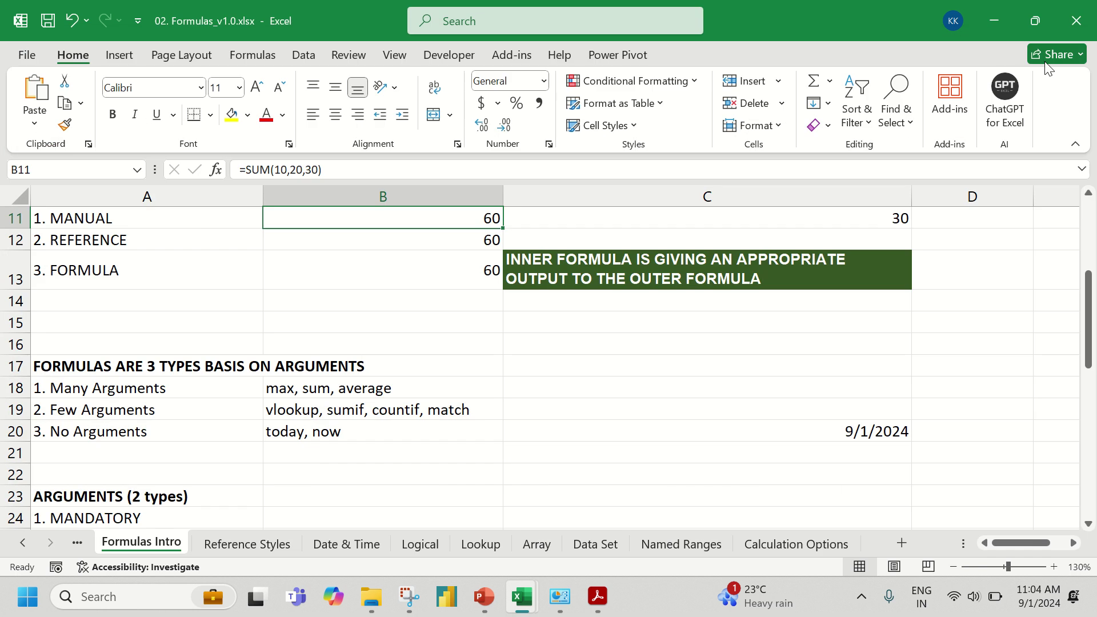
- Enter =SUM(10,20,30) in B11 so it returns 60
type("=sum(")
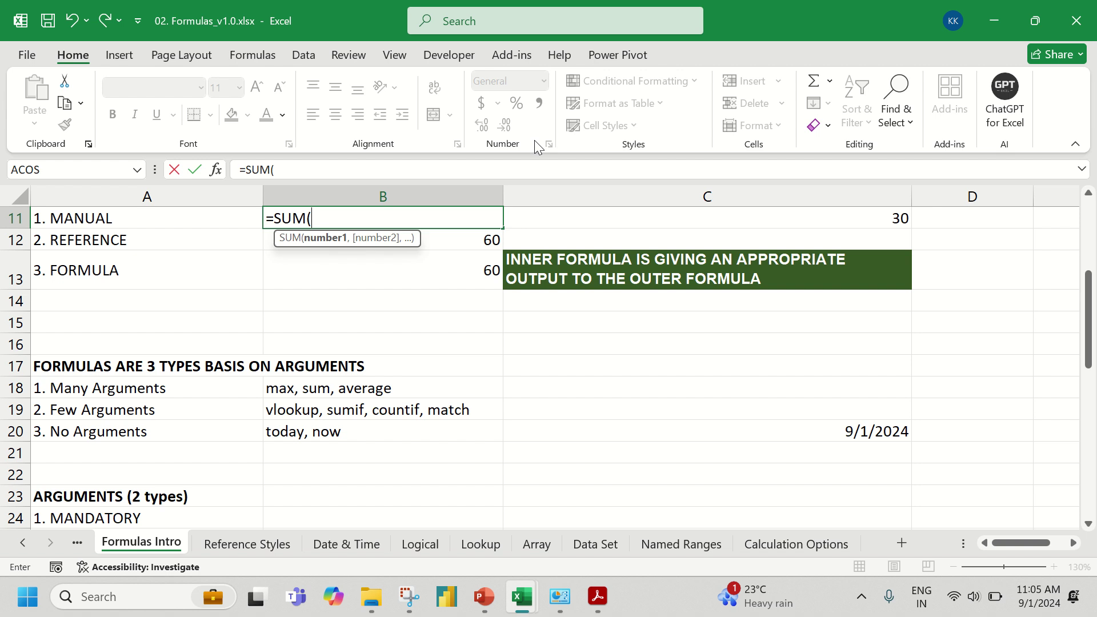
type("10")
type(",")
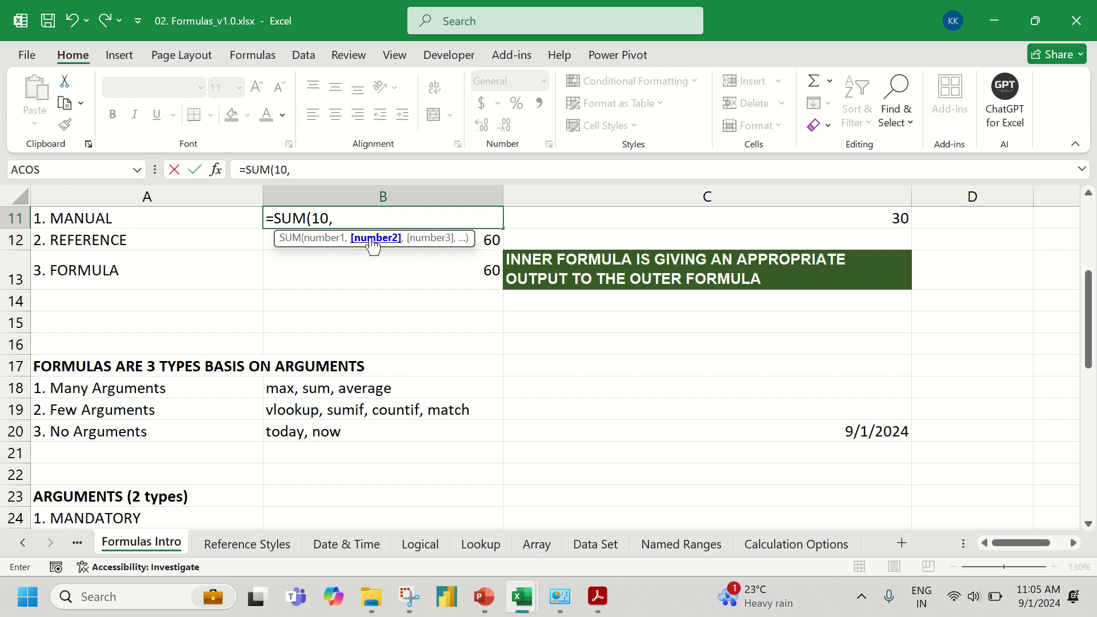
type("20")
type(",30)")
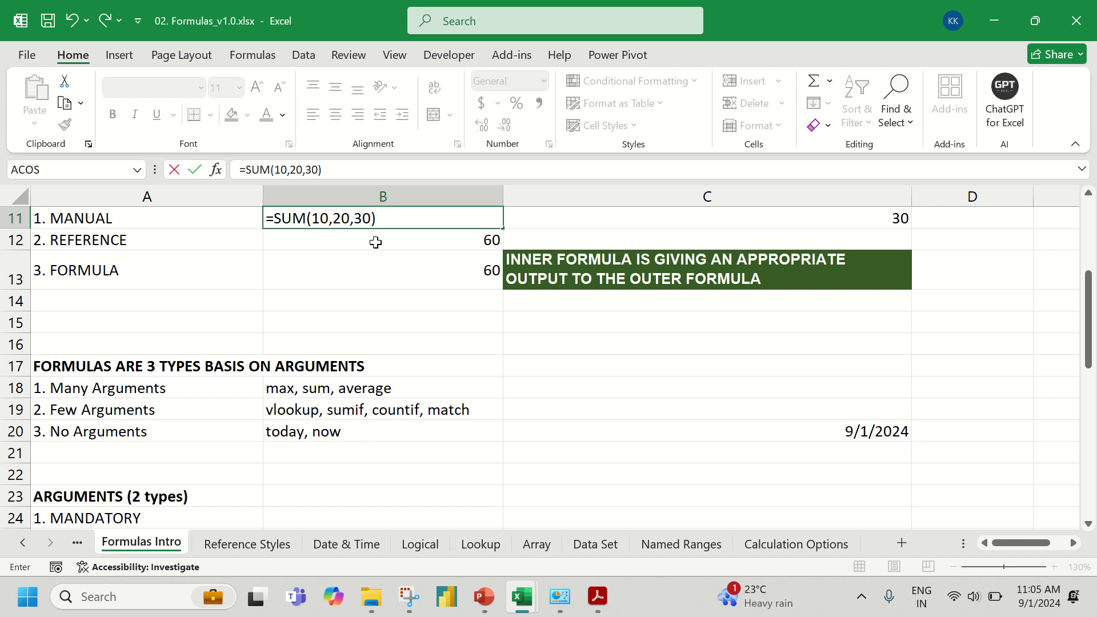
key("Return")
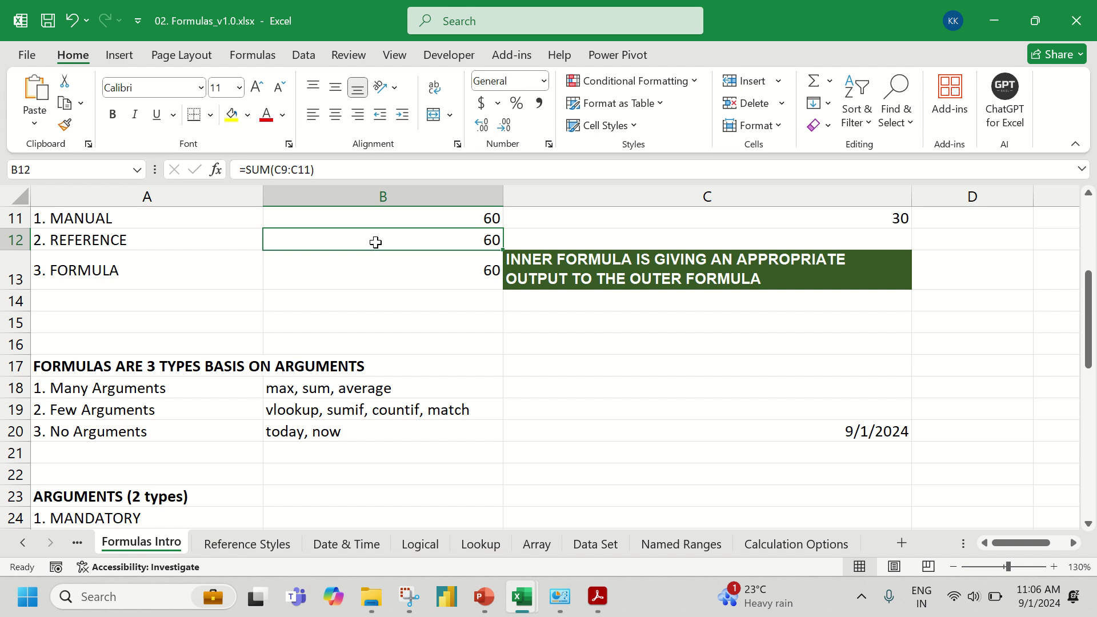
- Re-enter B12 as =SUM(C9:C11), selecting the range with the mouse, to return 60
type("=sum")
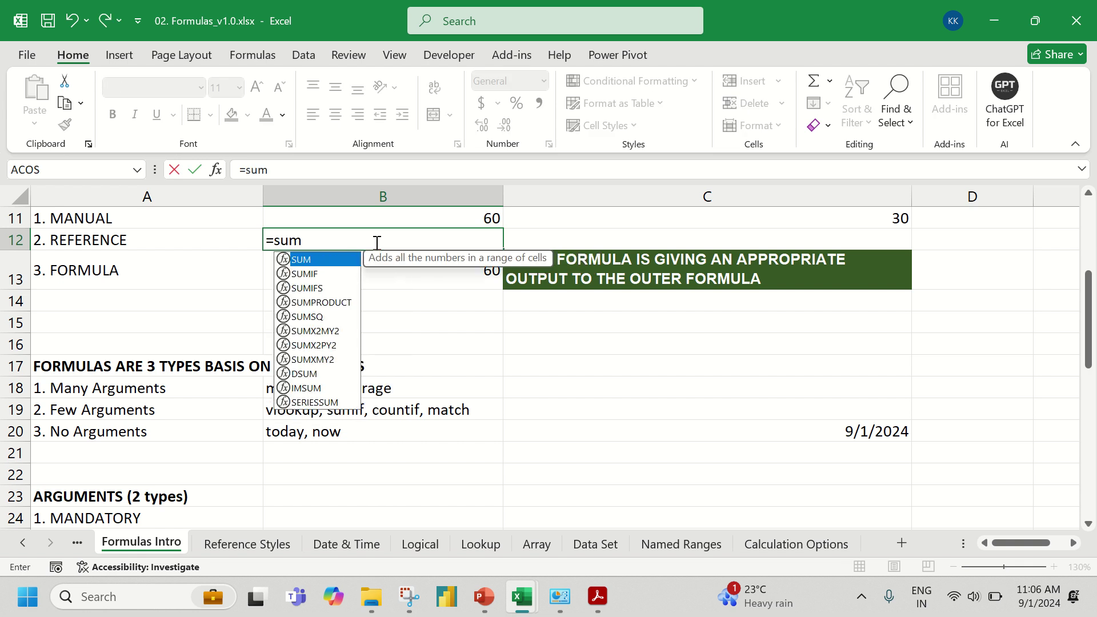
key("Tab")
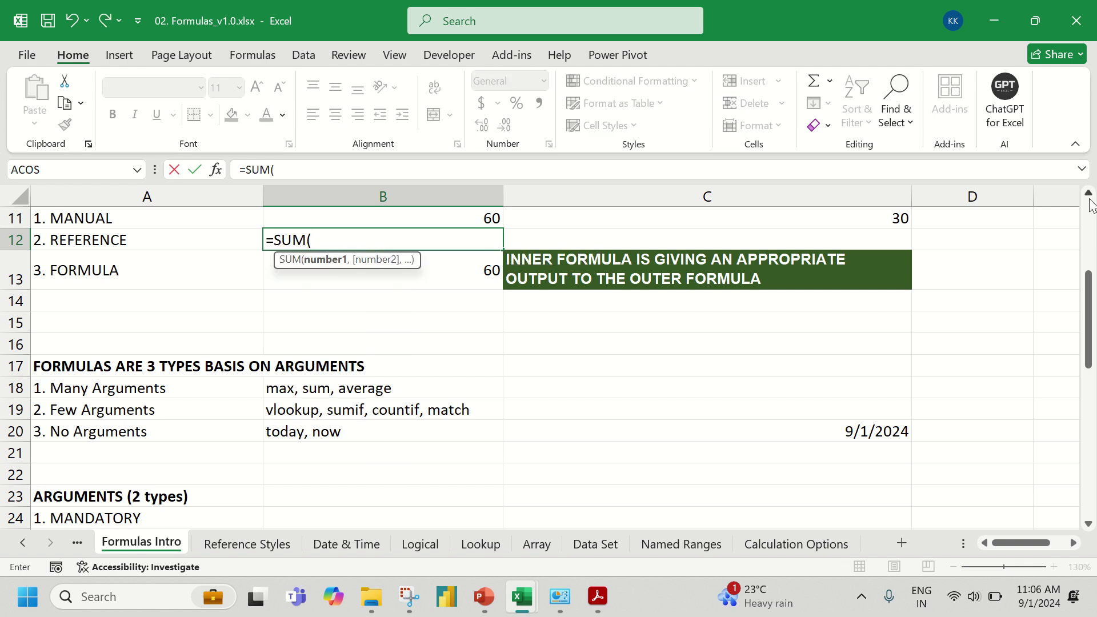
scroll(1090, 203, "up", 4)
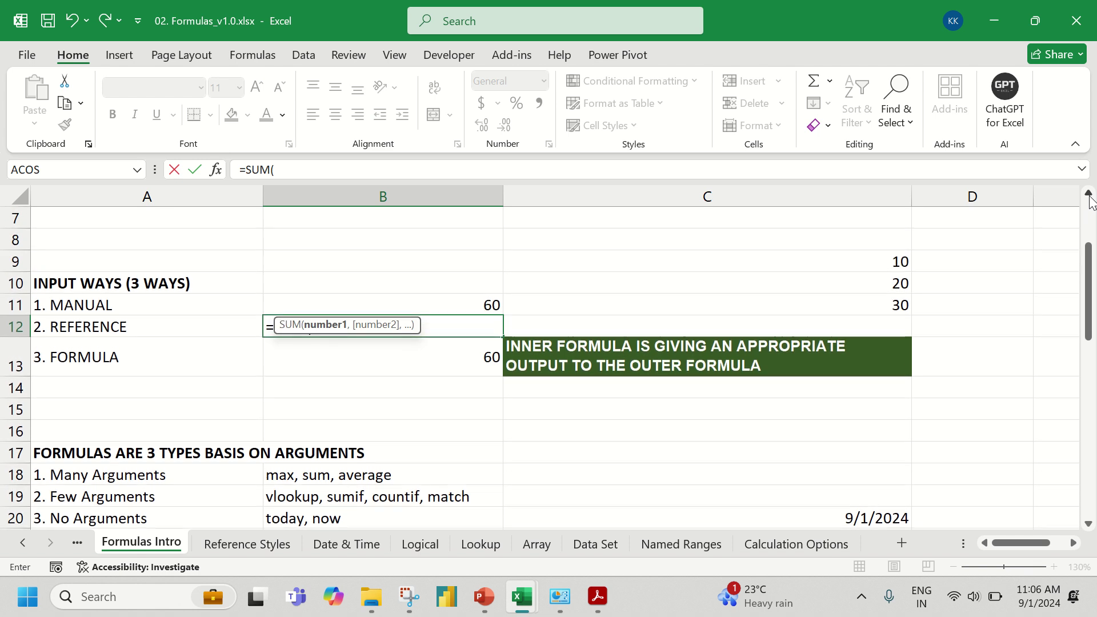
left_click_drag(848, 258, 858, 296)
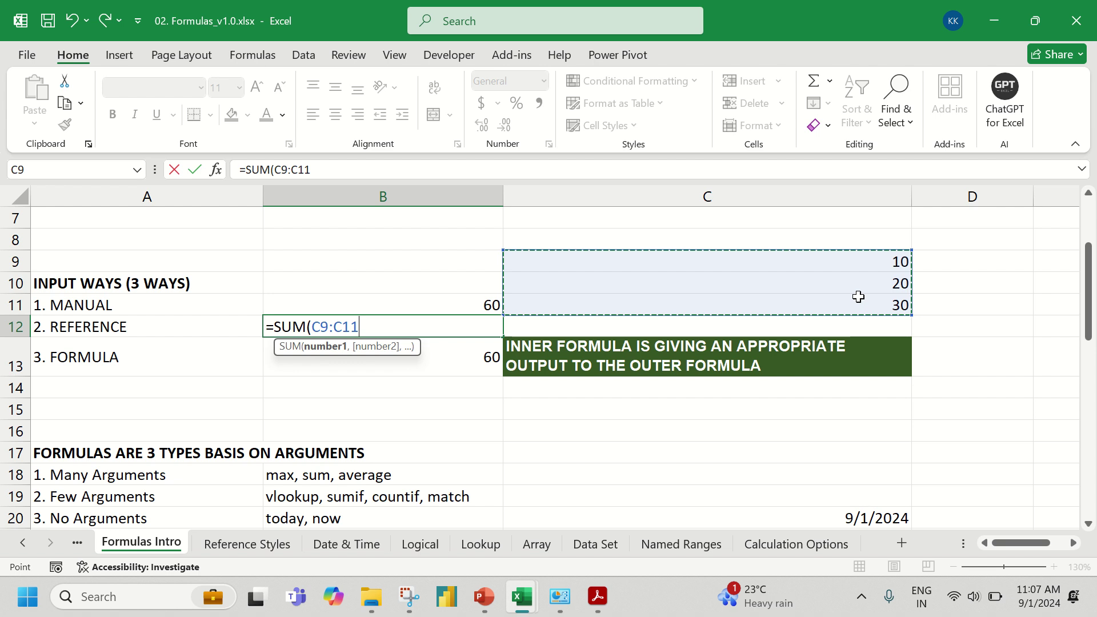
type(")")
key("Return")
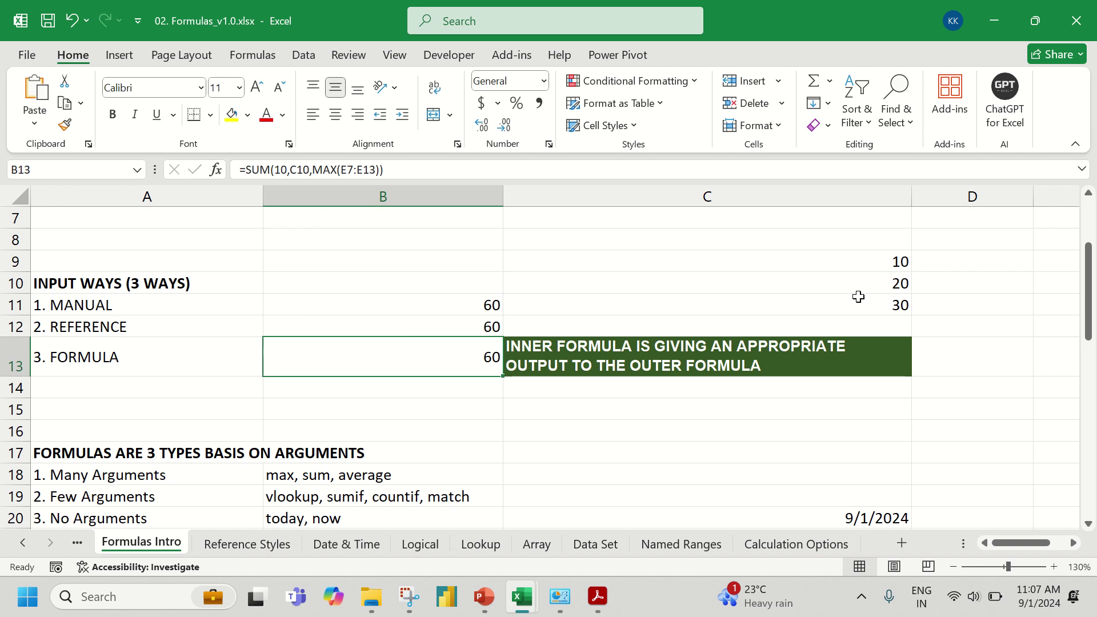
- Build =SUM(10,C10,MAX(C9:C11) in B13, picking C10 and C9:C11 with the mouse
type("=sum")
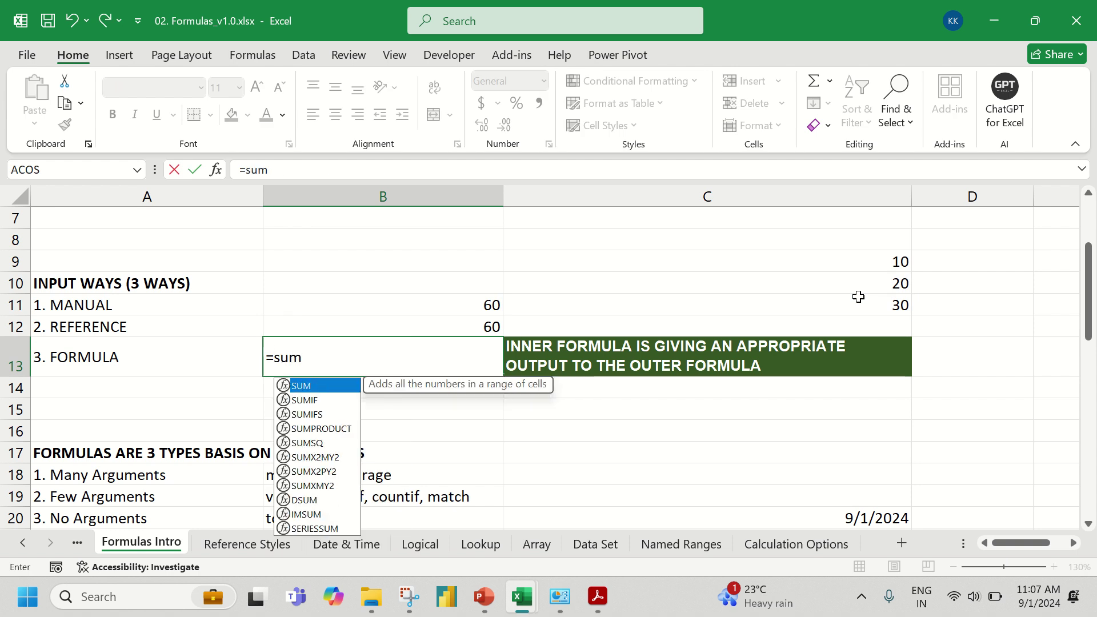
key("Tab")
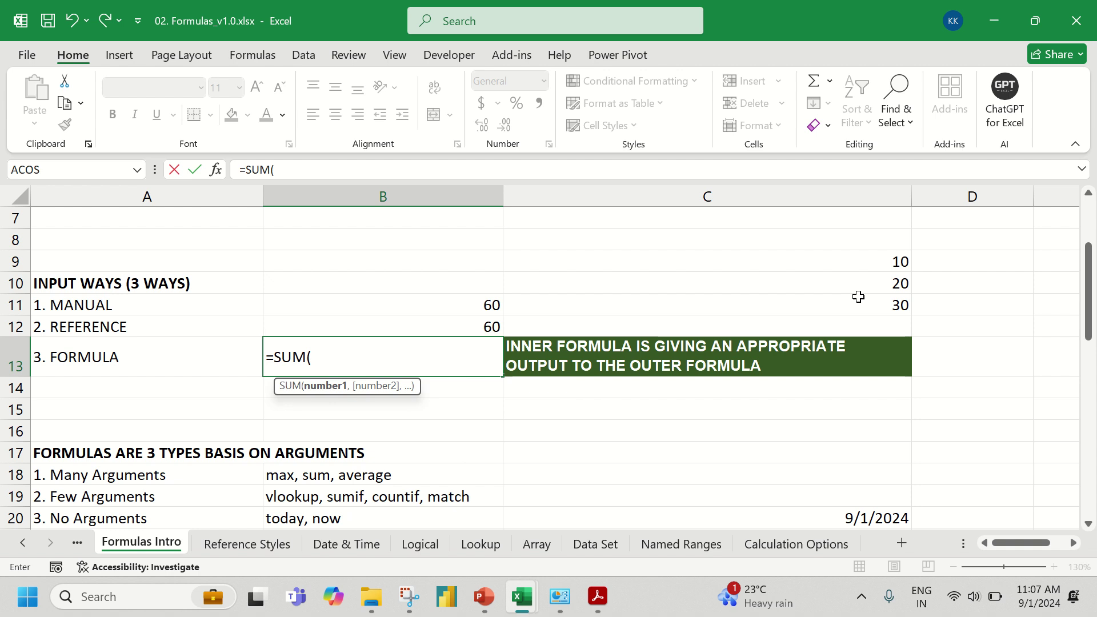
type("10,")
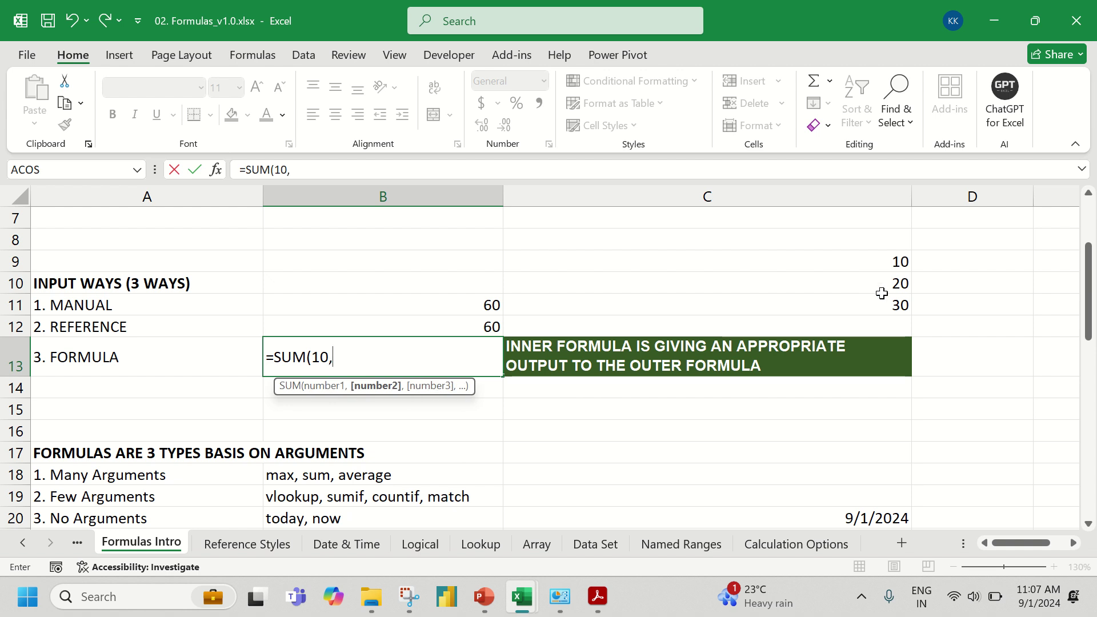
left_click(876, 280)
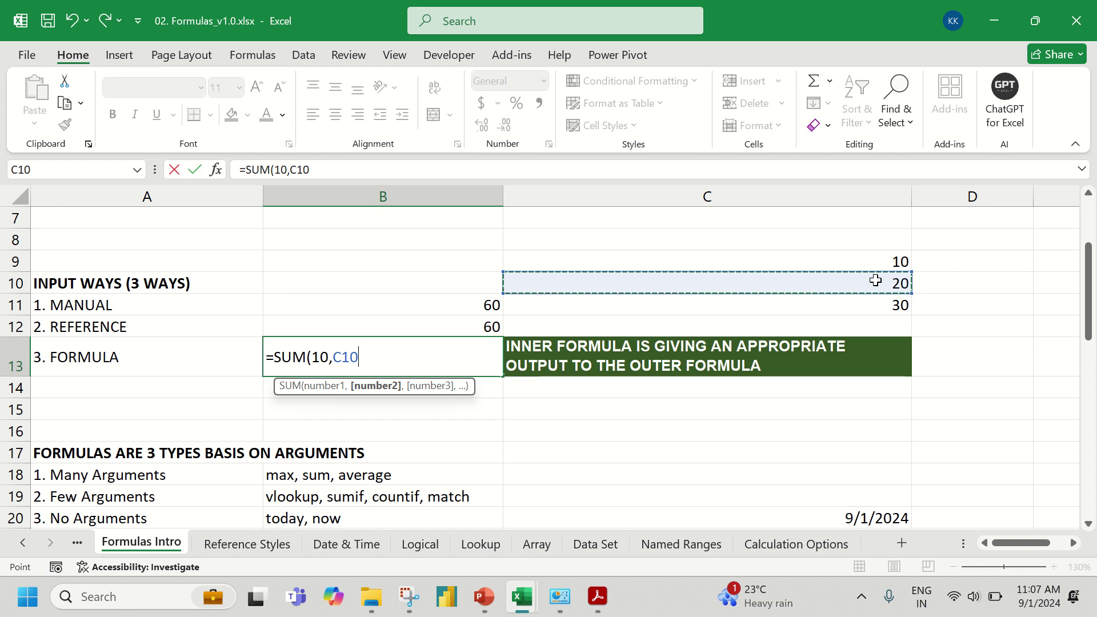
type(",")
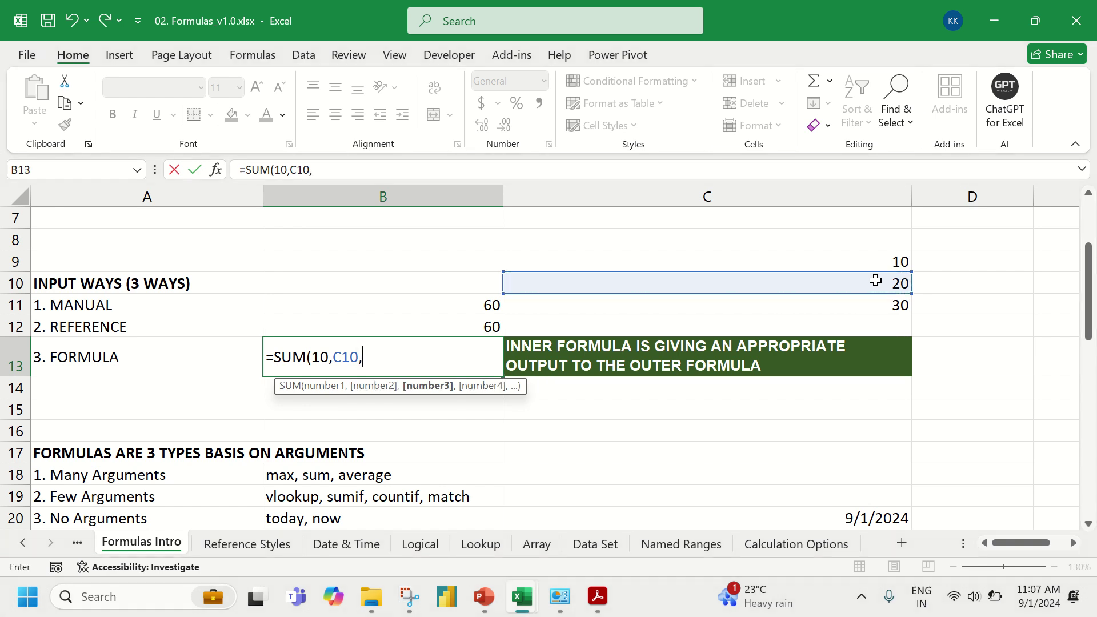
type("max")
key("Tab")
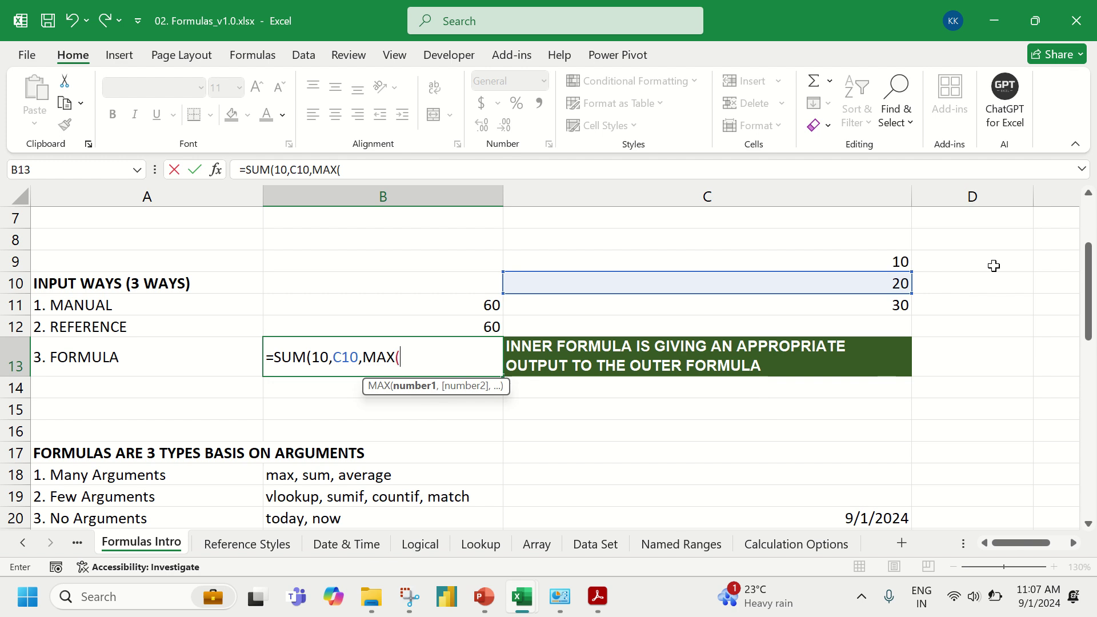
left_click_drag(886, 264, 879, 303)
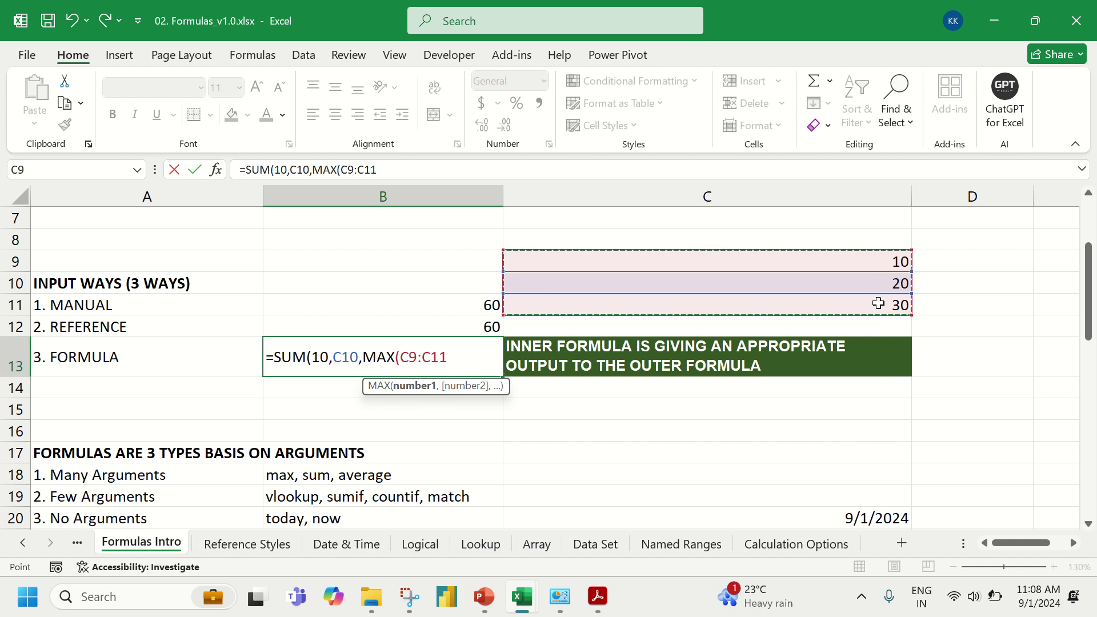
type(")")
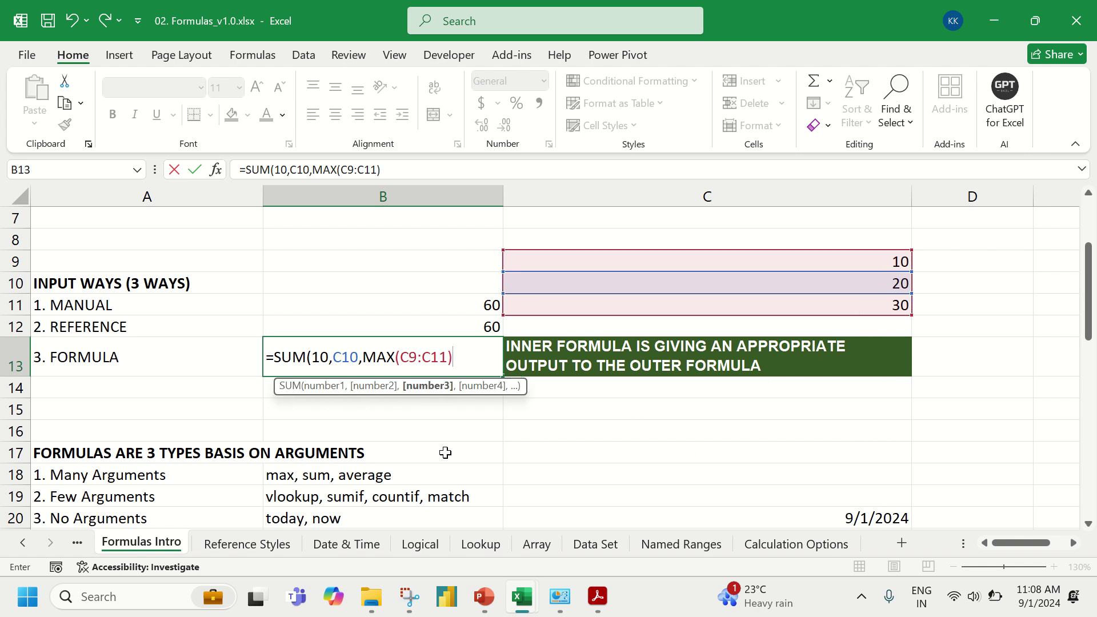
- Review each SUM argument in the tooltip, then close and commit the formula, showing 60
left_click(318, 386)
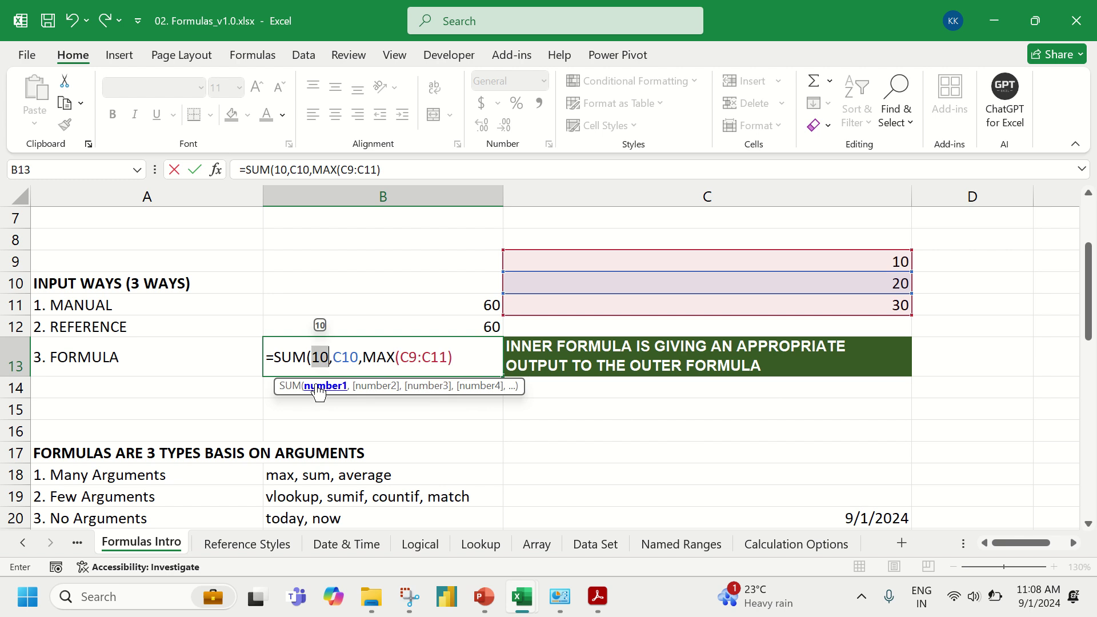
left_click(381, 386)
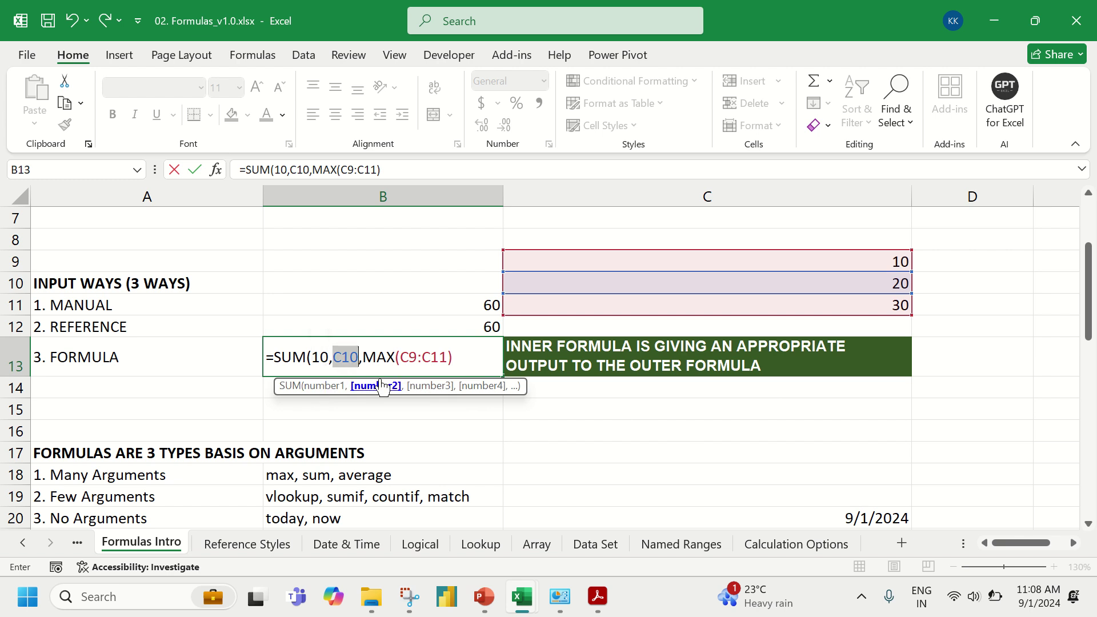
left_click(428, 387)
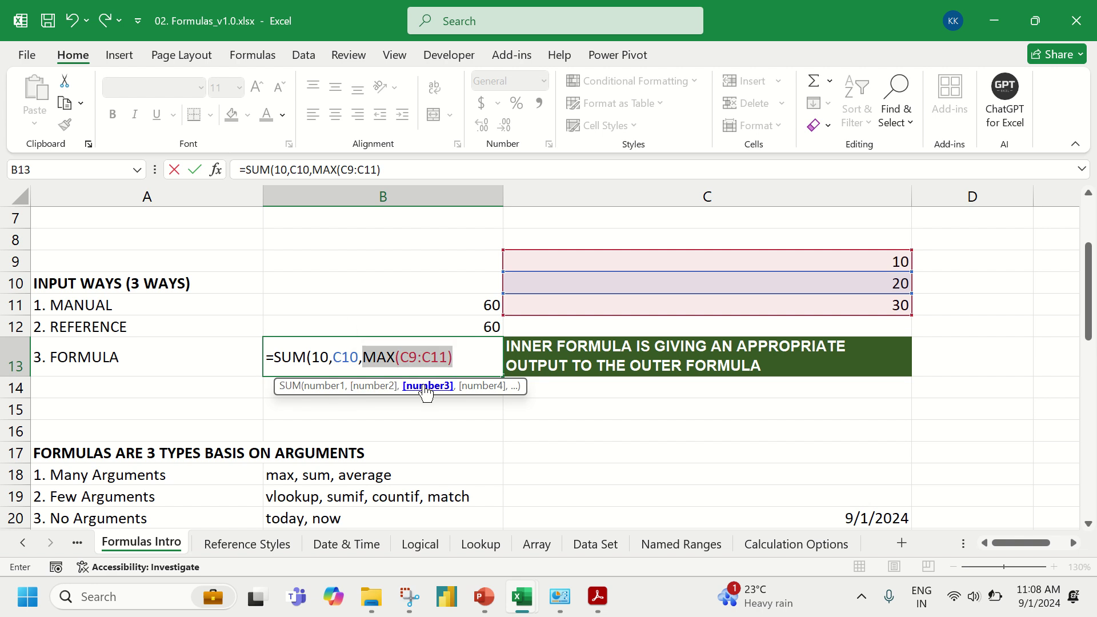
left_click(474, 354)
type(")")
key("Return")
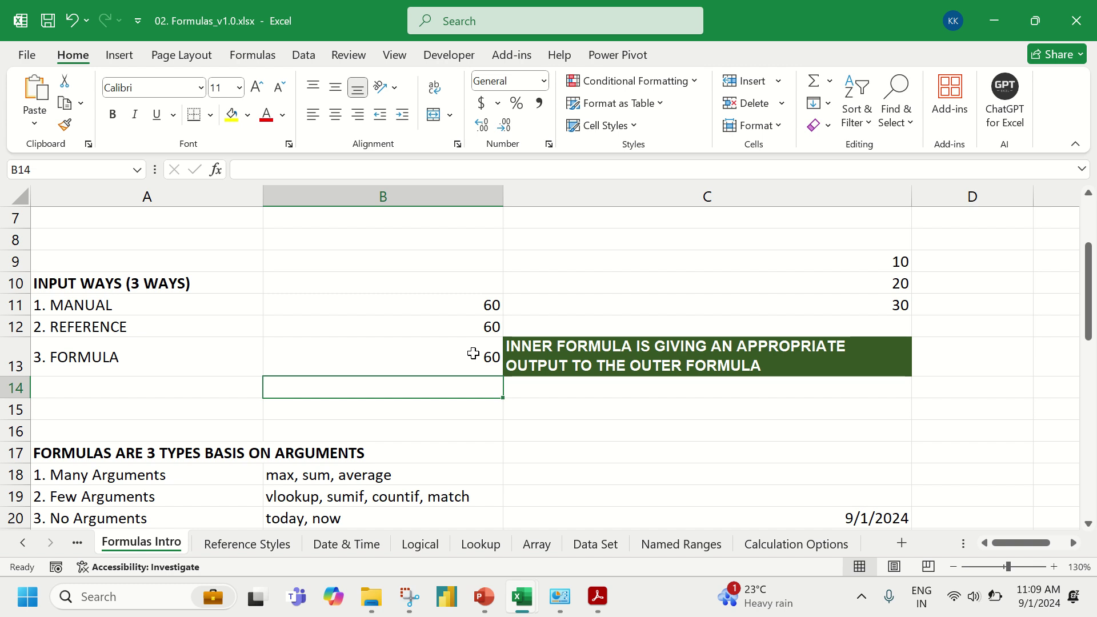
scroll(474, 353, "down", 8)
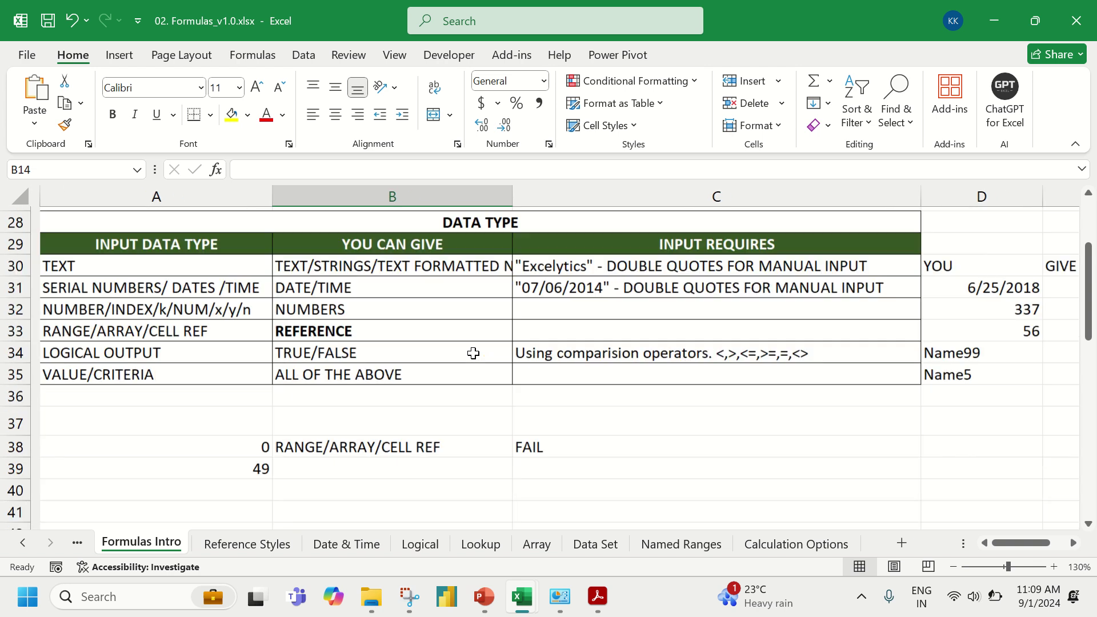
scroll(474, 353, "up", 3)
scroll(473, 354, "up", 3)
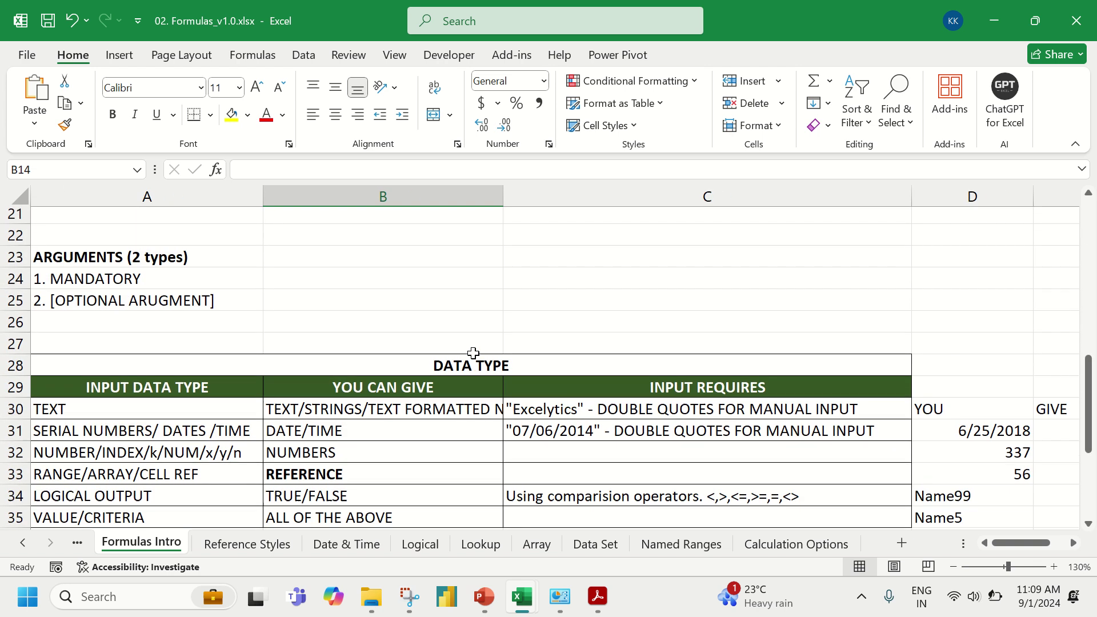
scroll(473, 354, "up", 1)
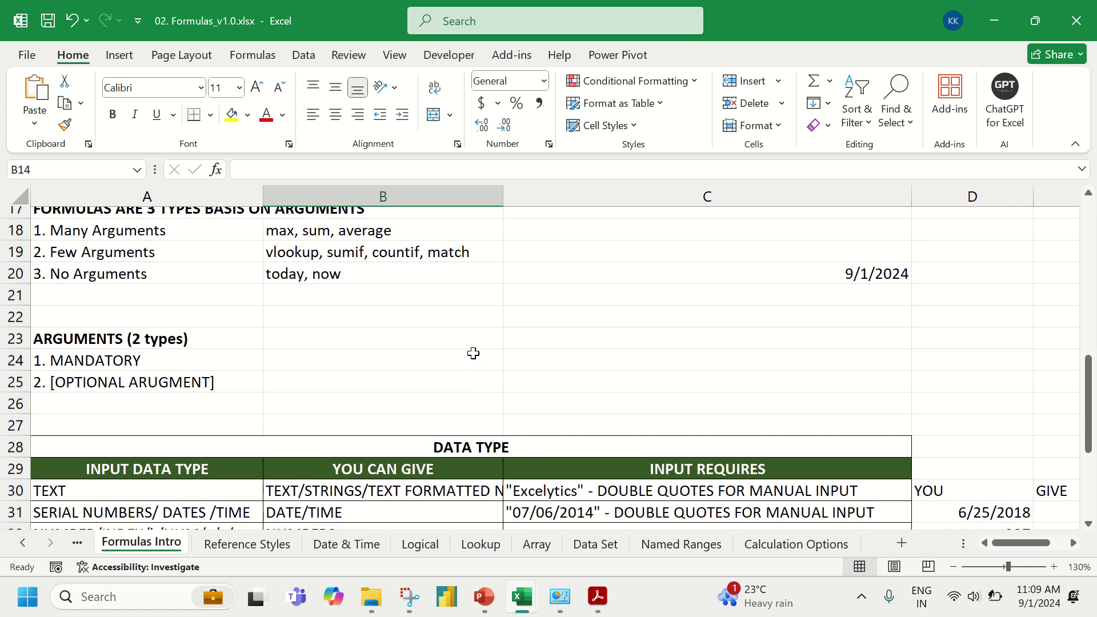
left_click(87, 225)
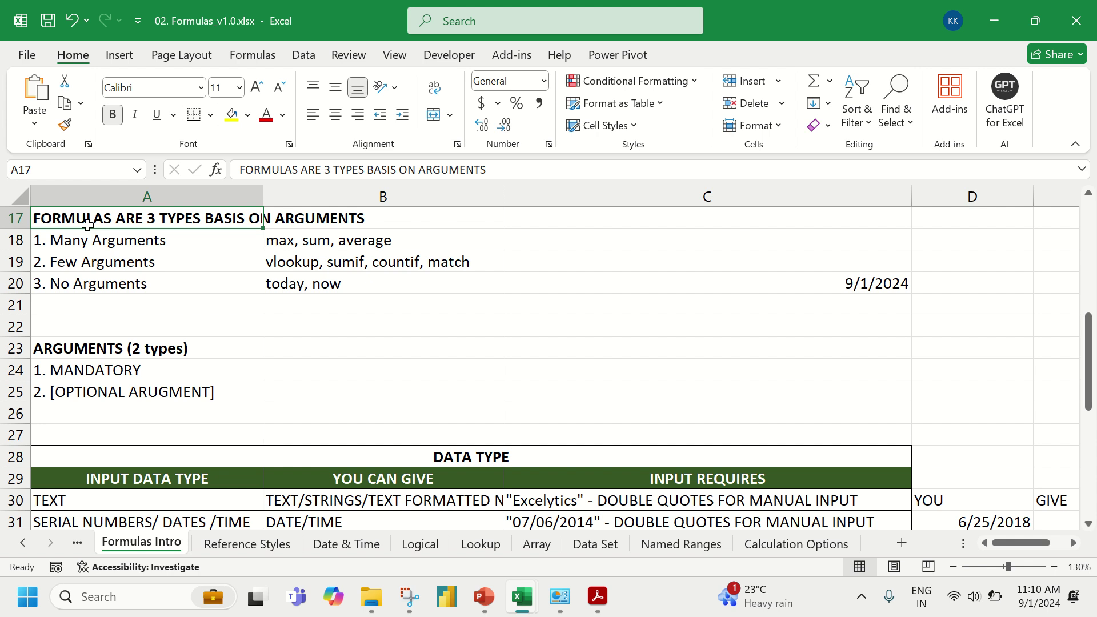
scroll(87, 224, "up", 5)
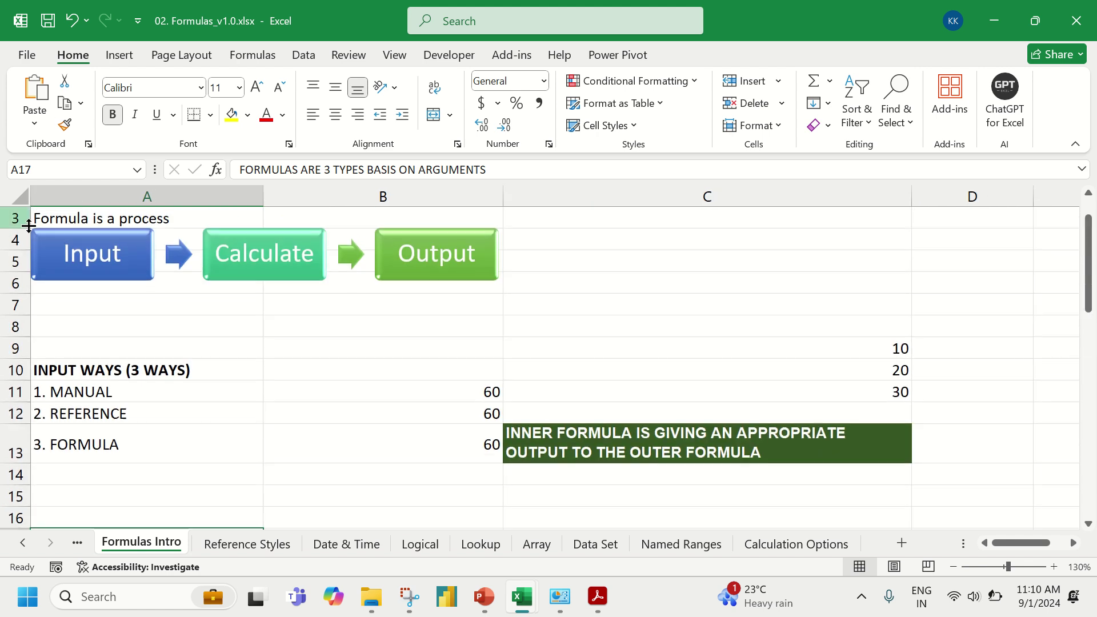
left_click(336, 447)
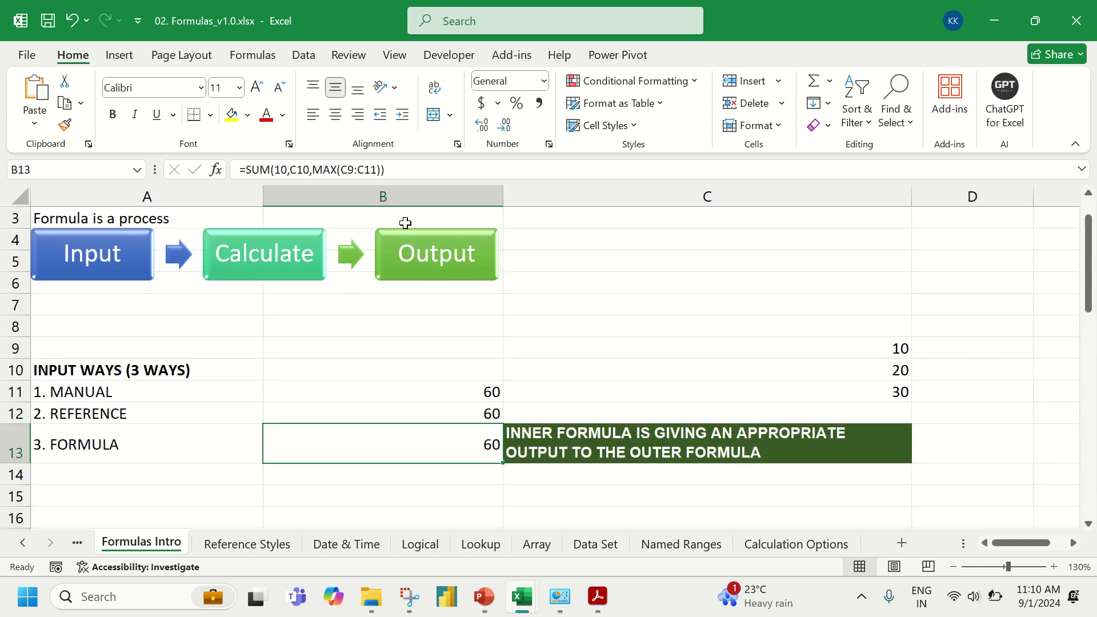
left_click(417, 170)
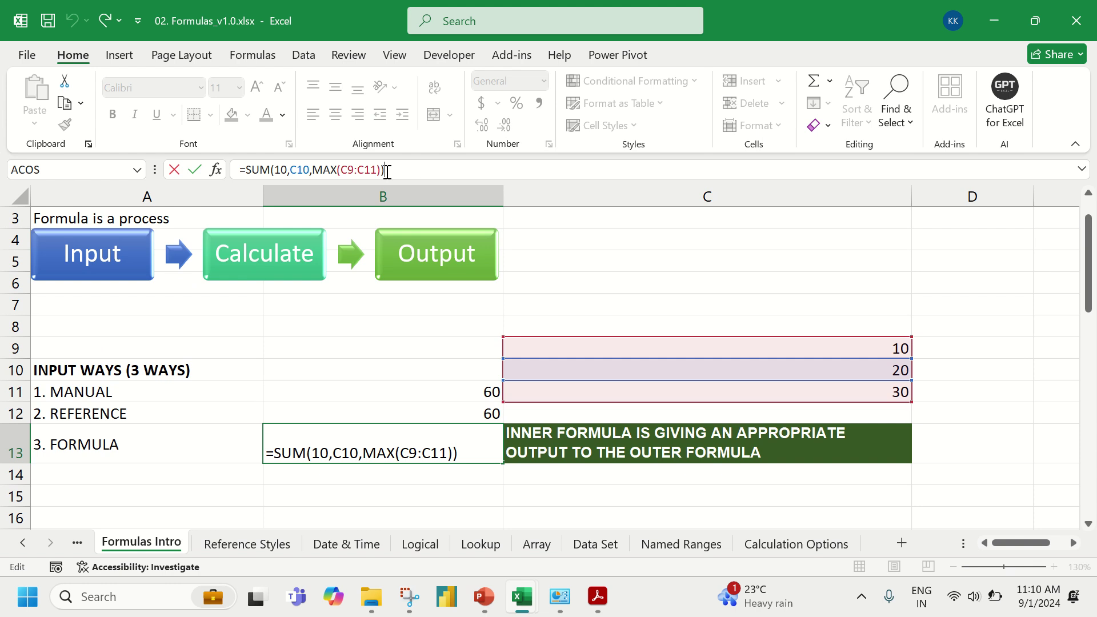
scroll(380, 347, "down", 1)
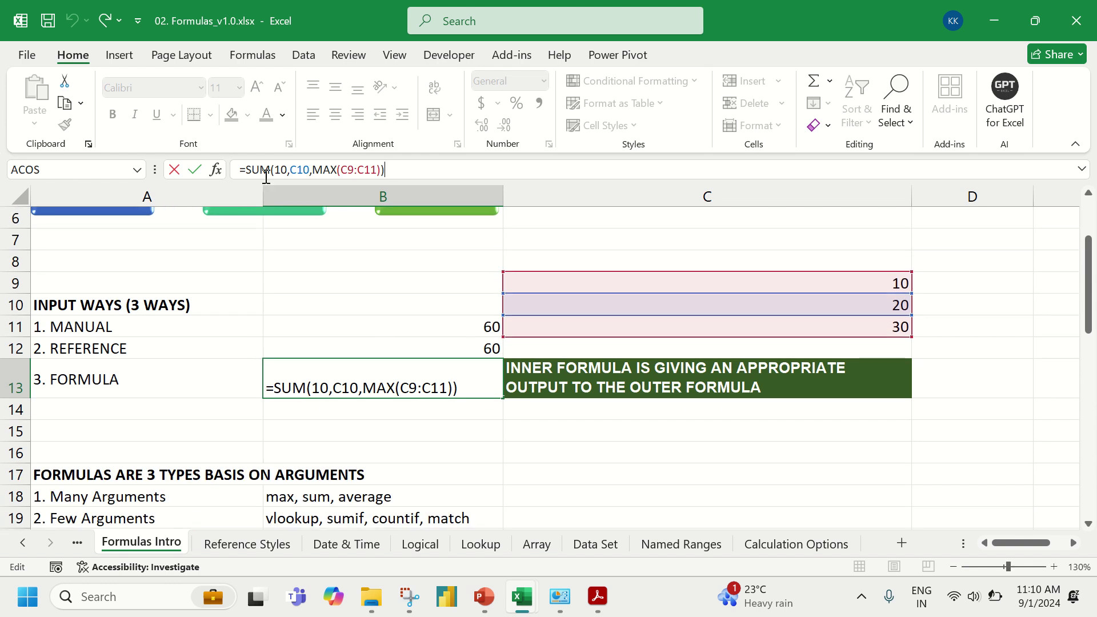
left_click(277, 169)
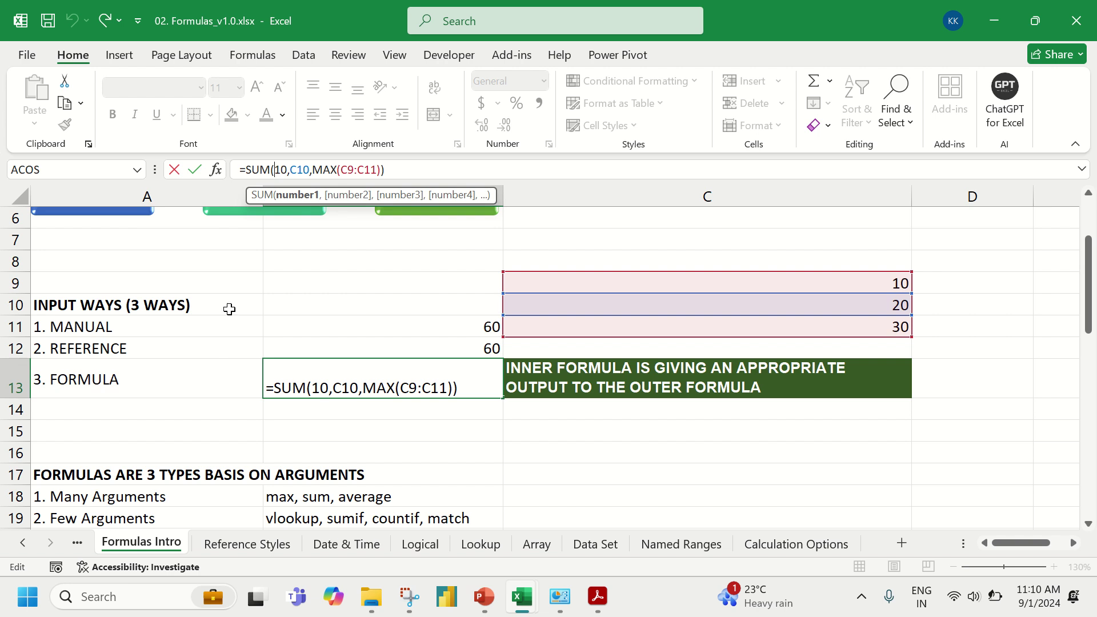
triple_click(457, 386)
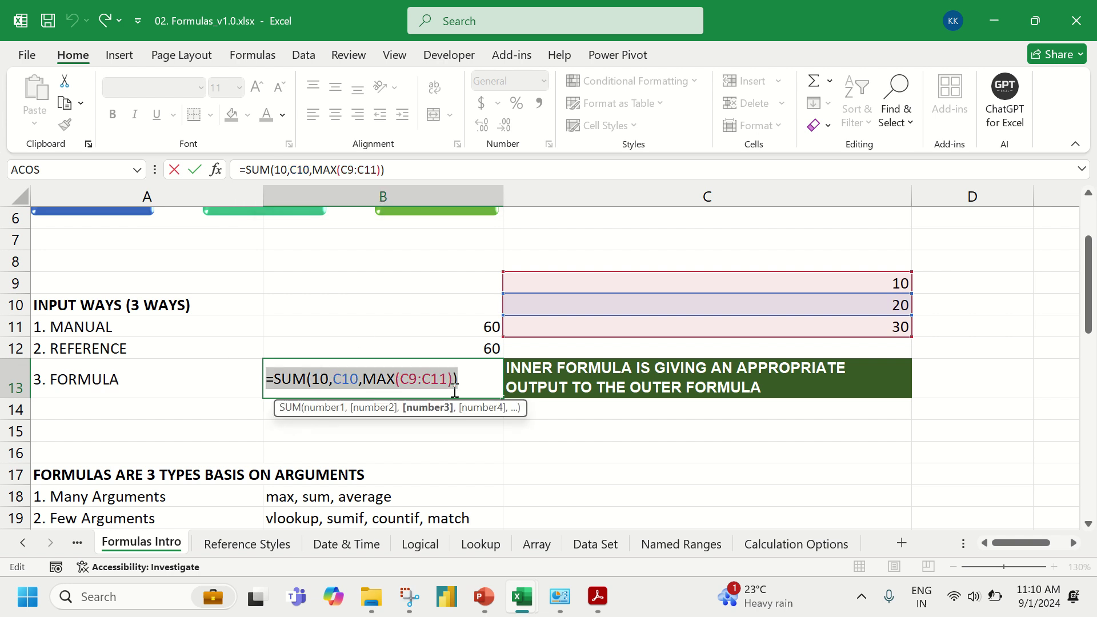
scroll(434, 373, "down", 2)
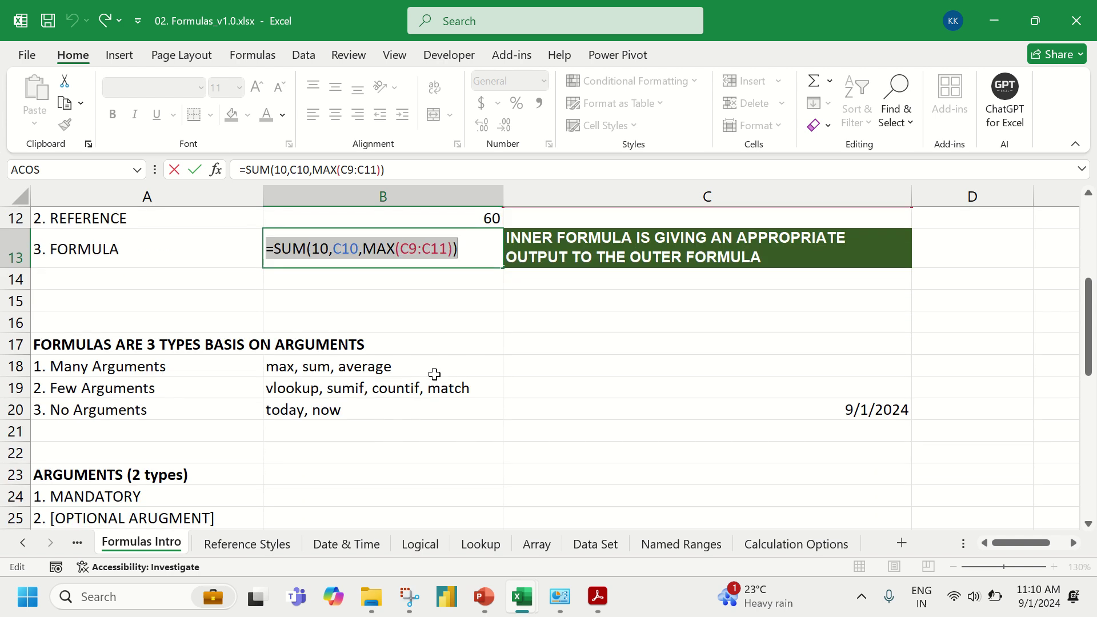
left_click(464, 254)
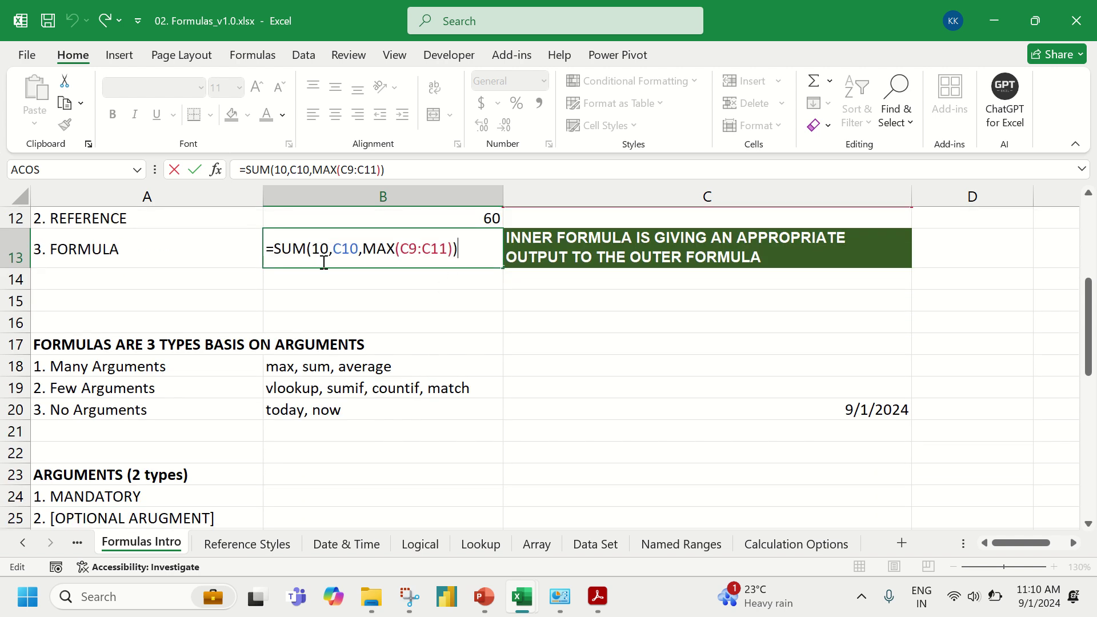
left_click(453, 250)
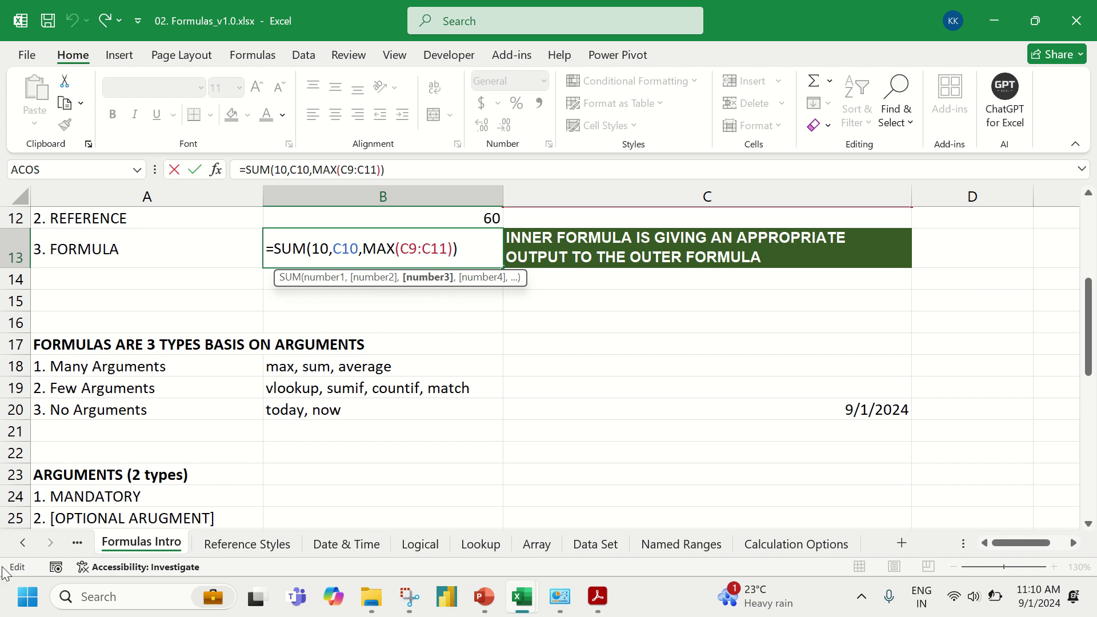
left_click(29, 605)
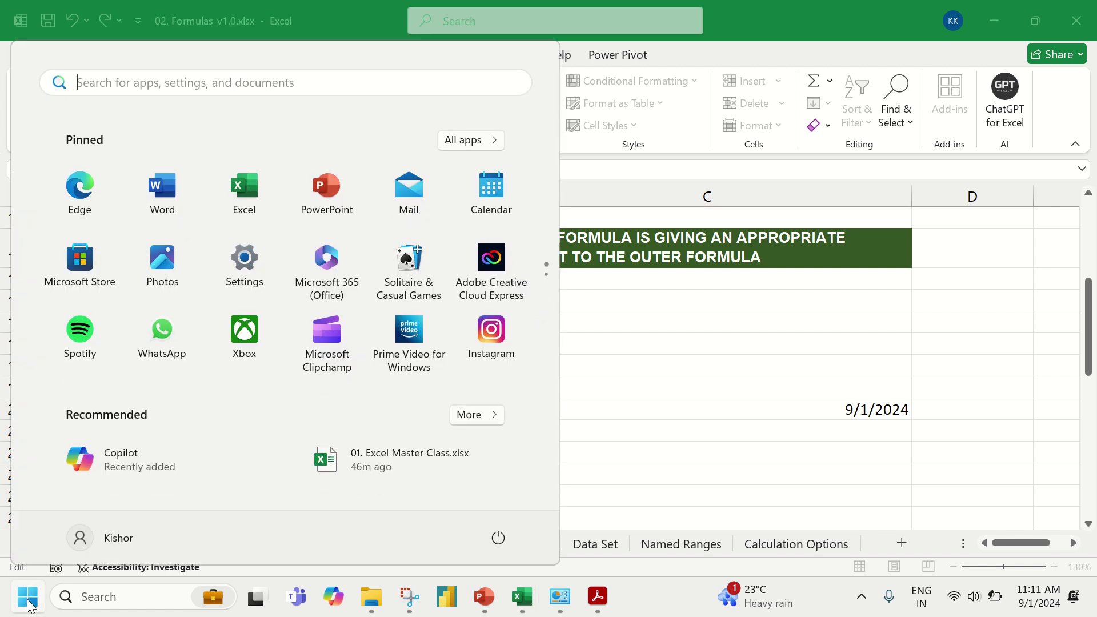
left_click(28, 605)
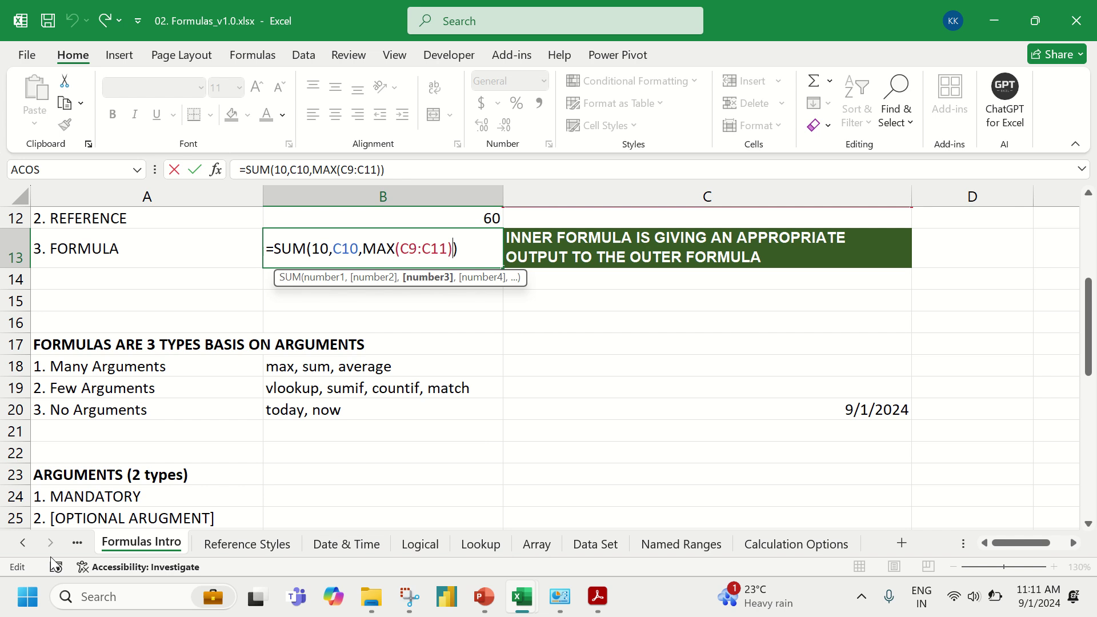
key("ctrl+Return")
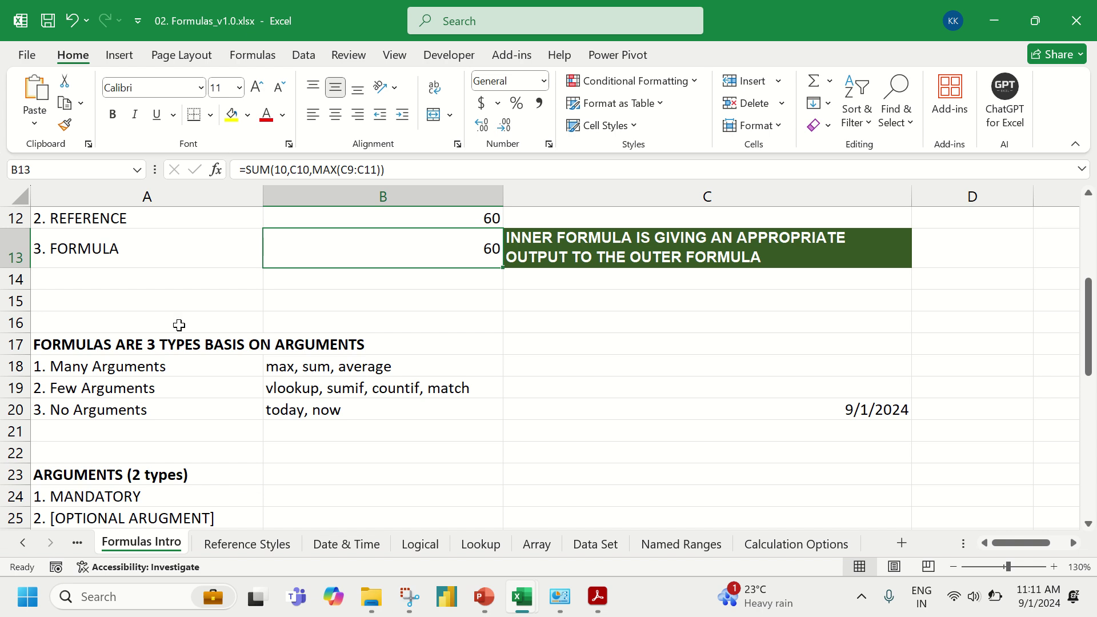
- Select C18 beside the Many Arguments row and start the formula =SUM(
scroll(180, 325, "down", 1)
scroll(180, 325, "down", 1)
left_click(195, 309)
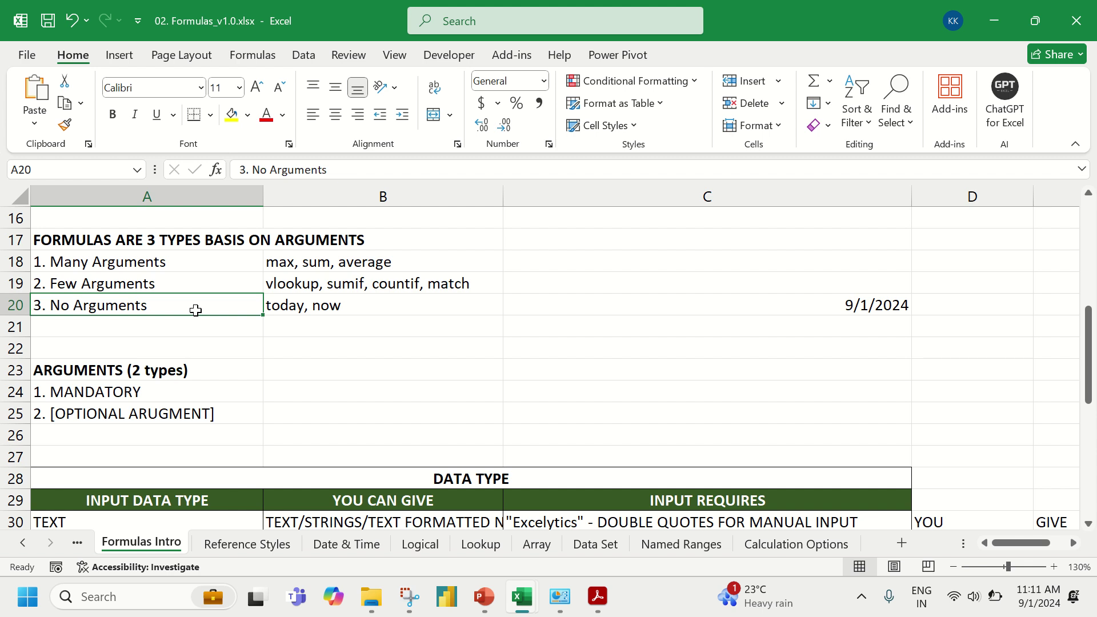
left_click(544, 245)
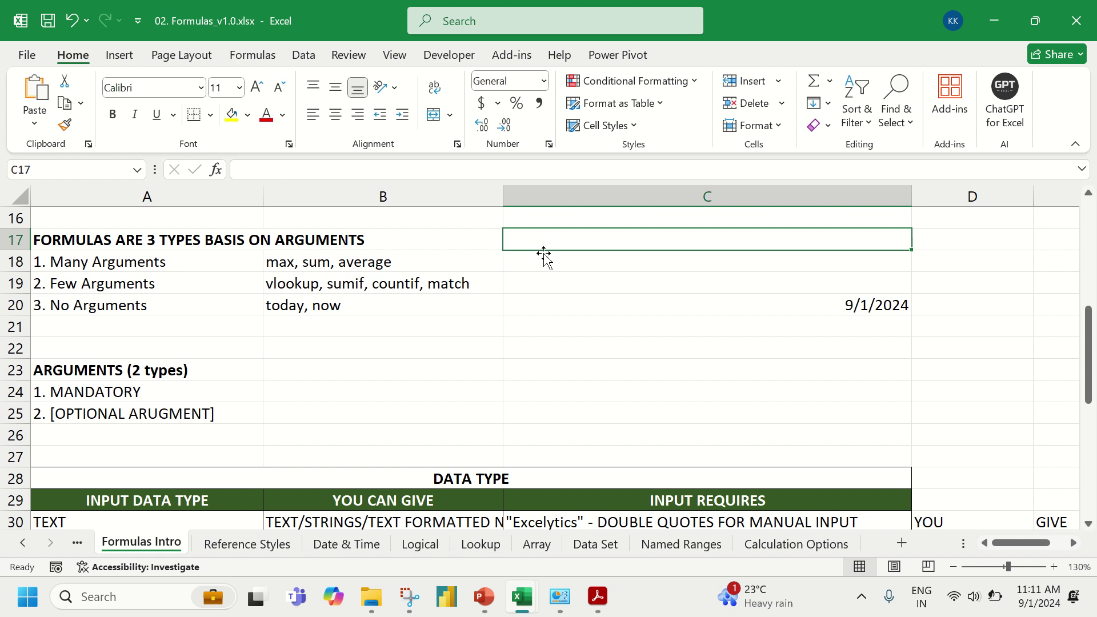
left_click(539, 278)
left_click_drag(539, 278, 537, 260)
left_click(539, 259)
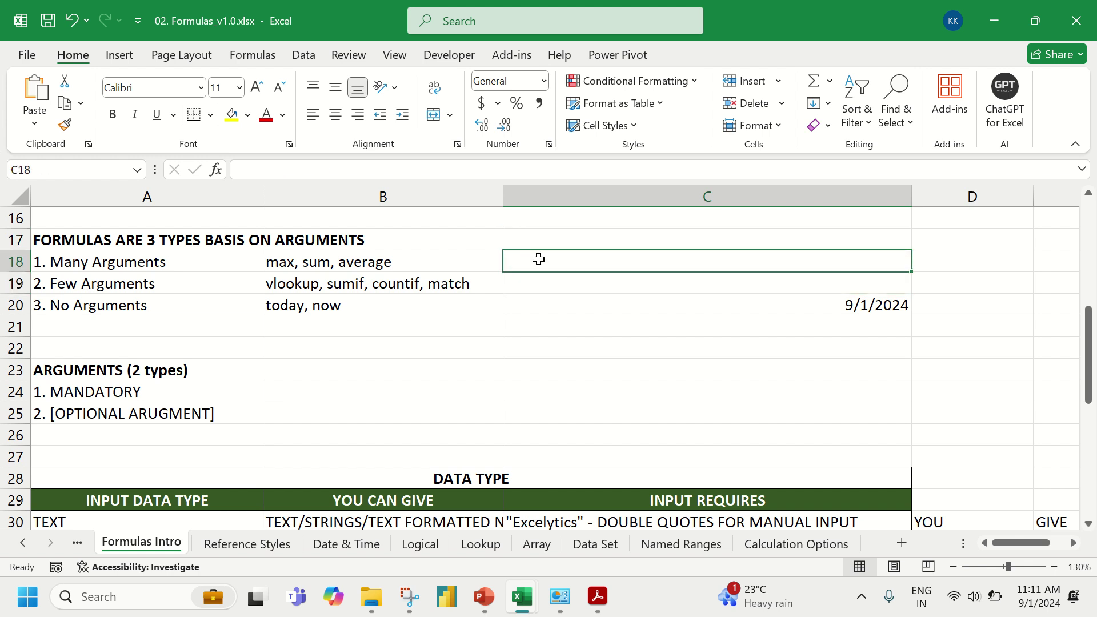
type("=sum")
key("Tab")
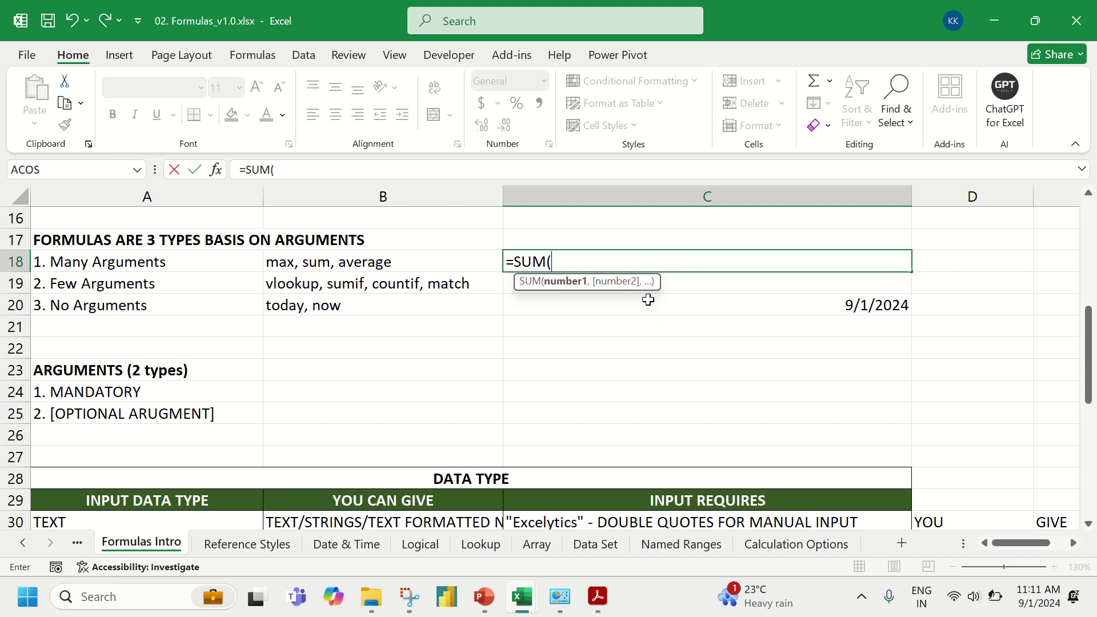
- Launch Magnifier from the Start menu search to enlarge the screen
left_click(8, 609)
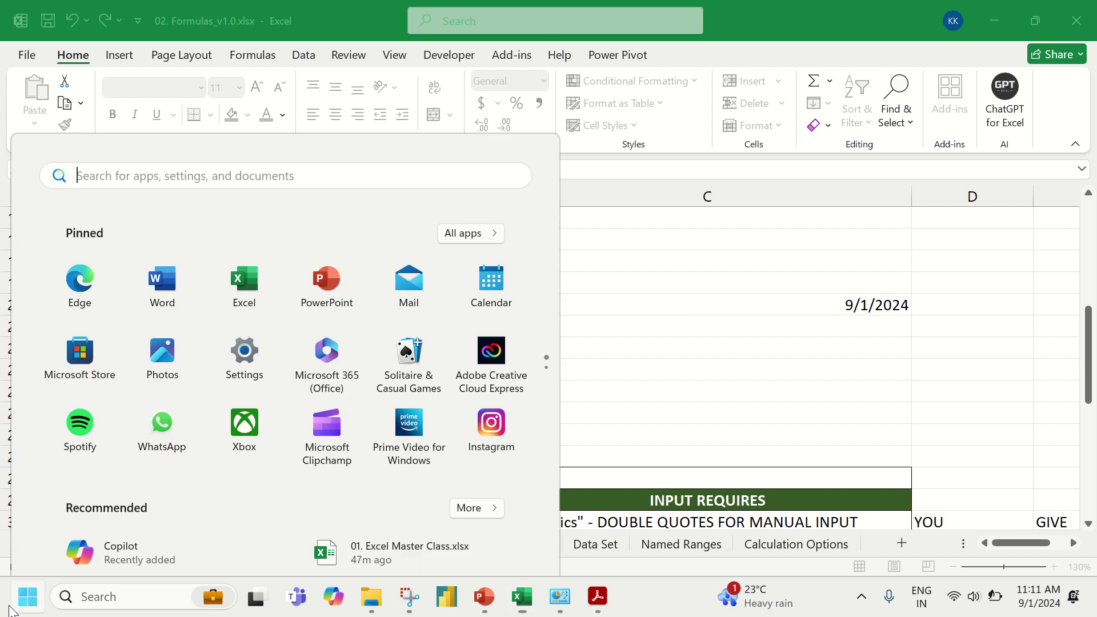
type("magn")
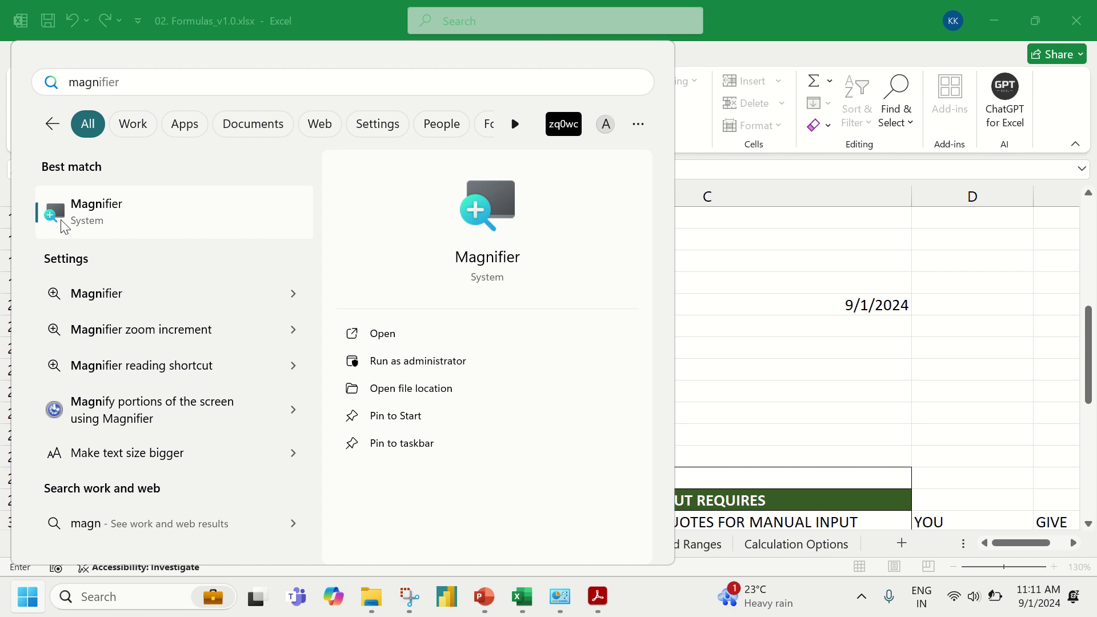
left_click(74, 222)
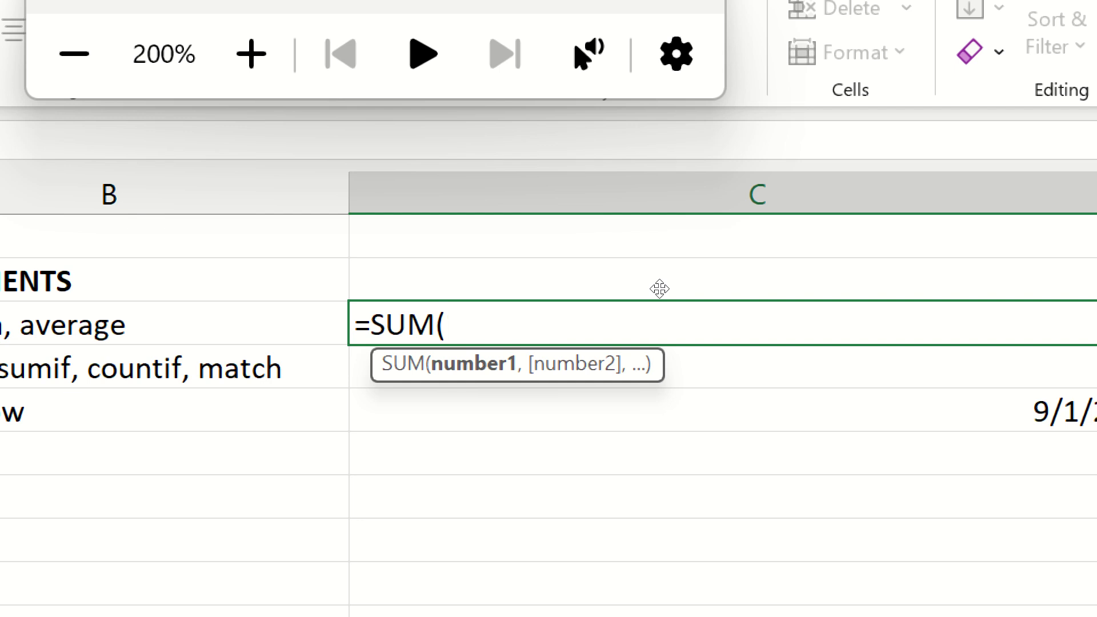
- Add 4556, 4564, 567567, 7878 and 67868 as the SUM arguments, fixing a stray period
type("4556,4564,567567")
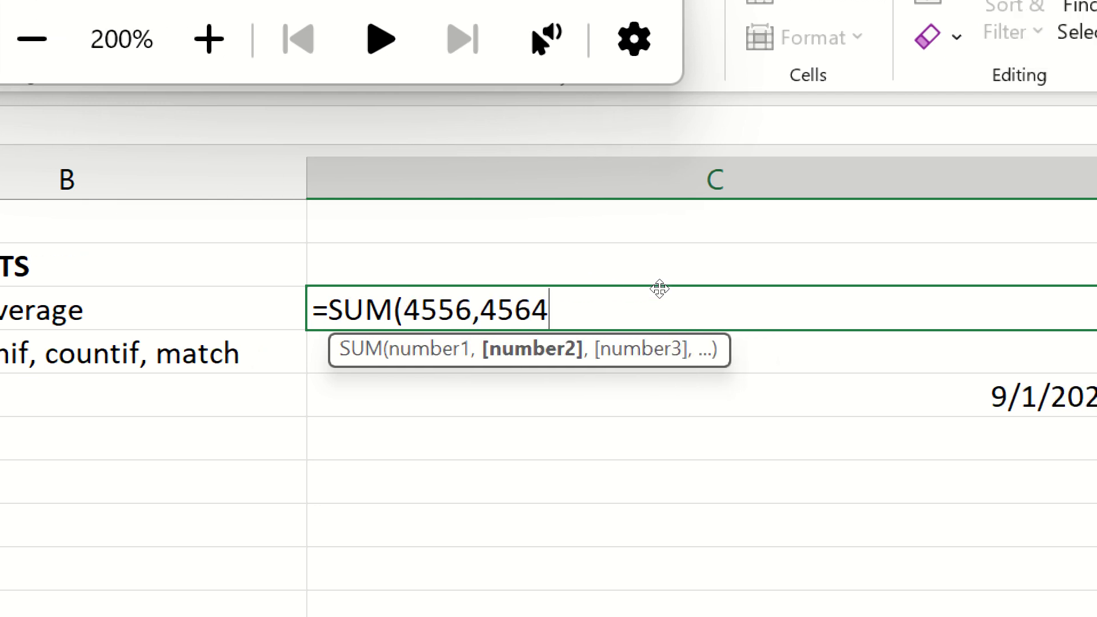
type(",7878.")
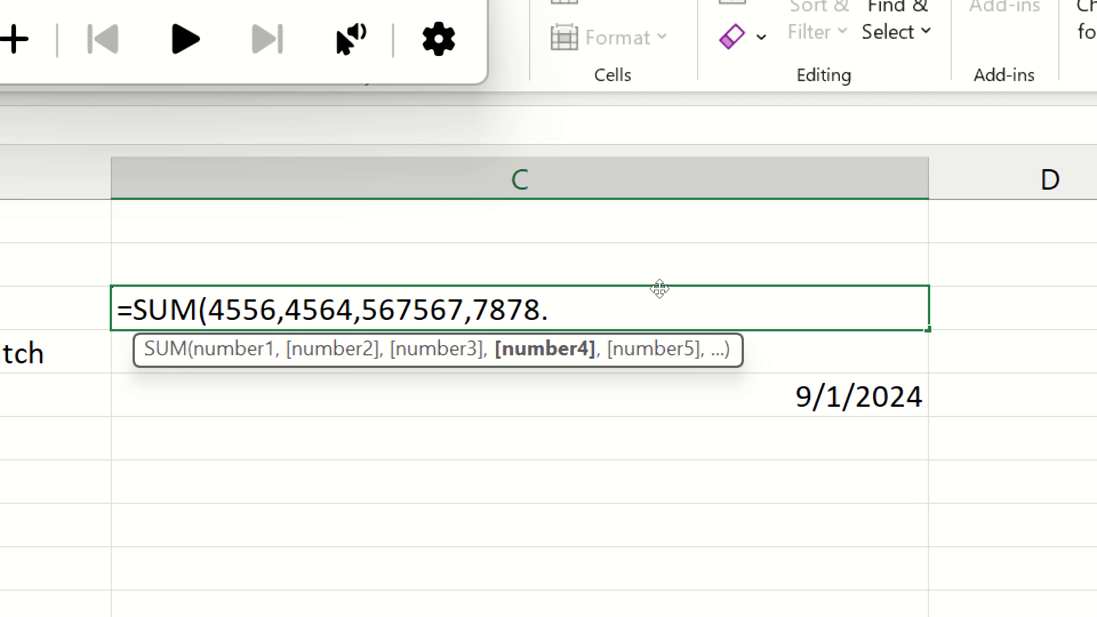
key("BackSpace")
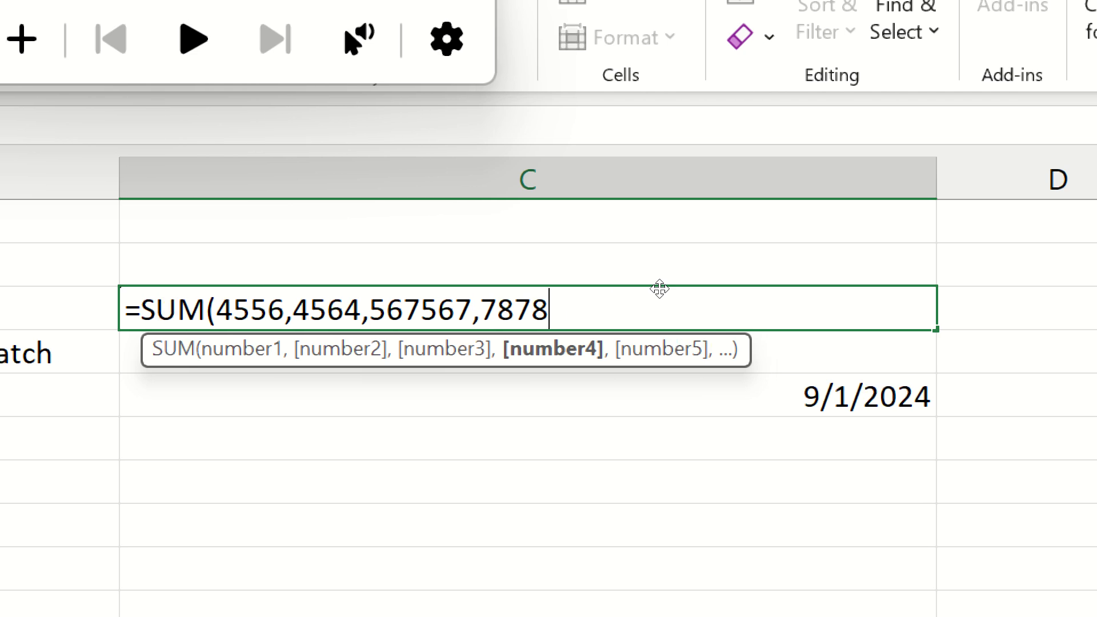
type(",67868")
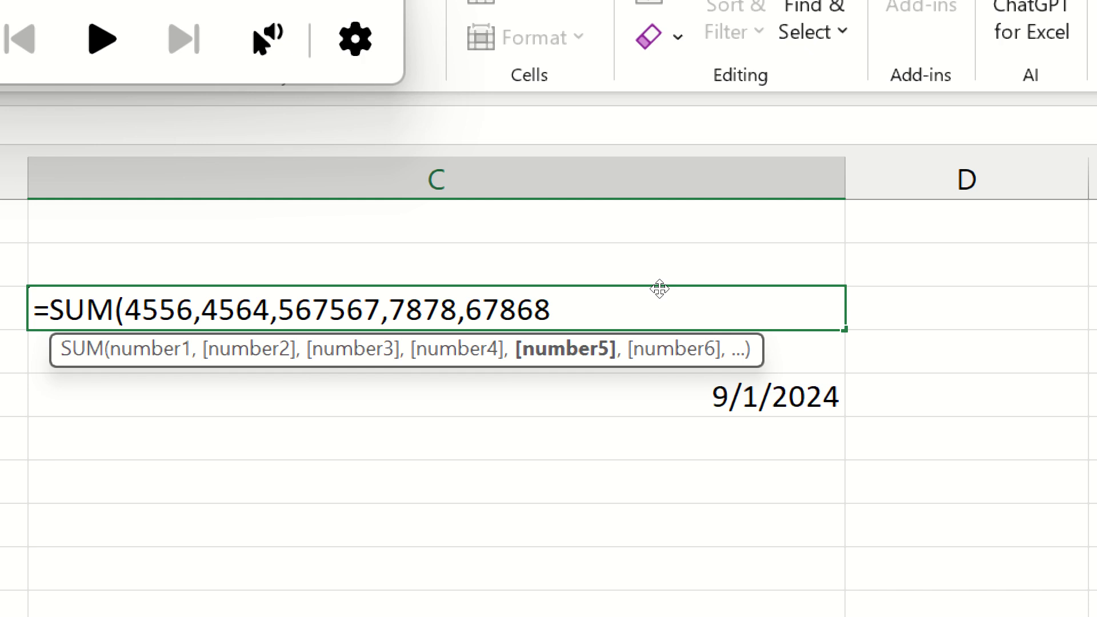
- Discard the SUM entry and preview the VLOOKUP and MATCH argument lists in C18
key("Escape")
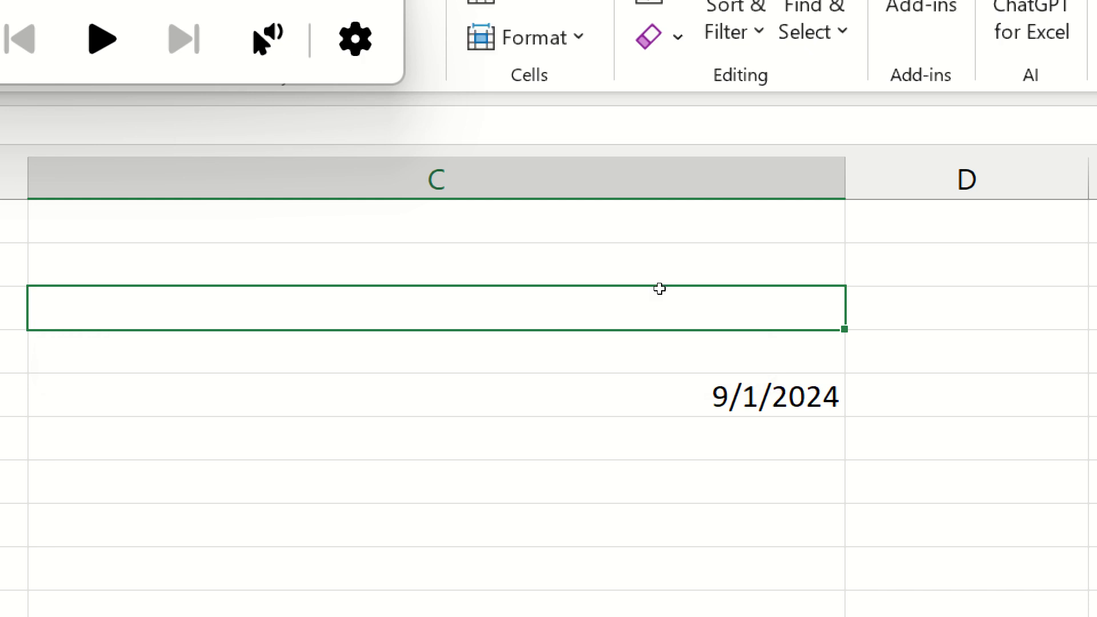
type("=vlo")
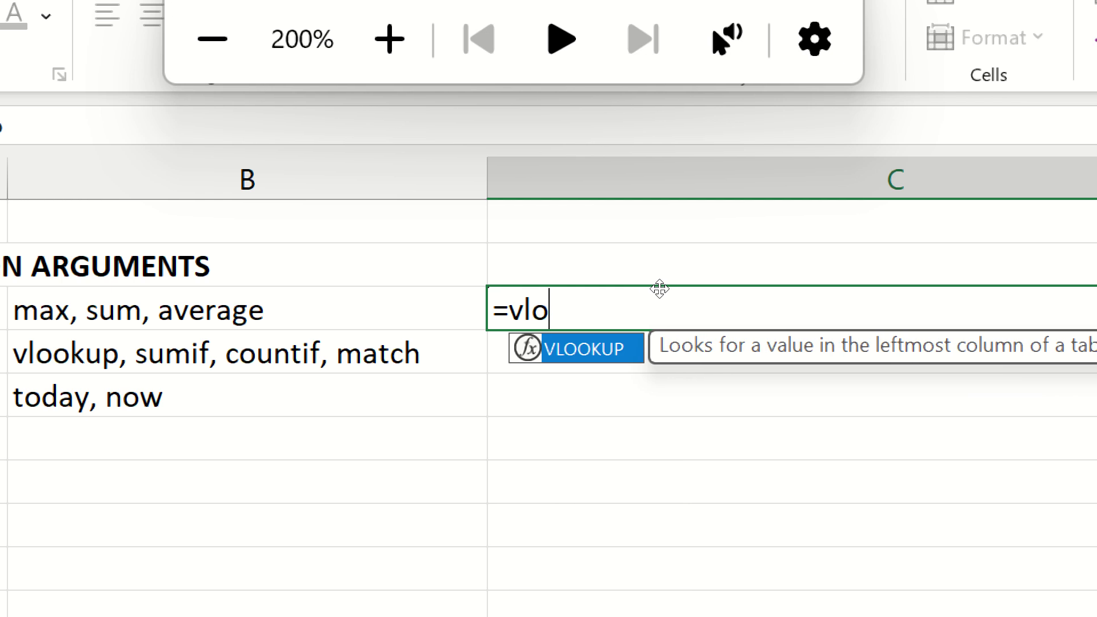
key("Tab")
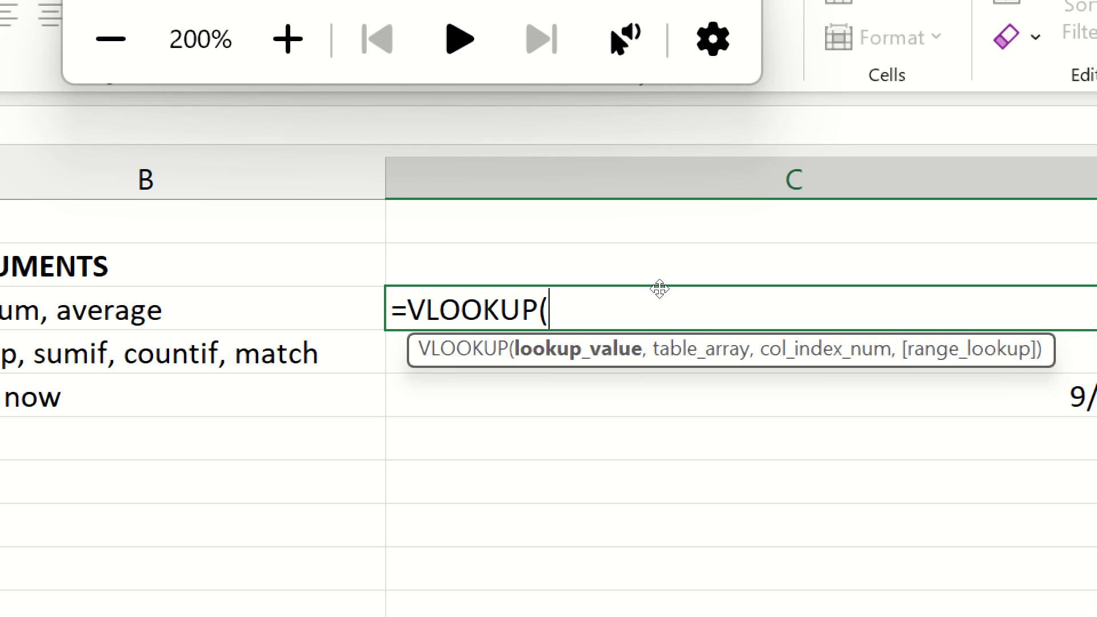
key("Escape")
type("=")
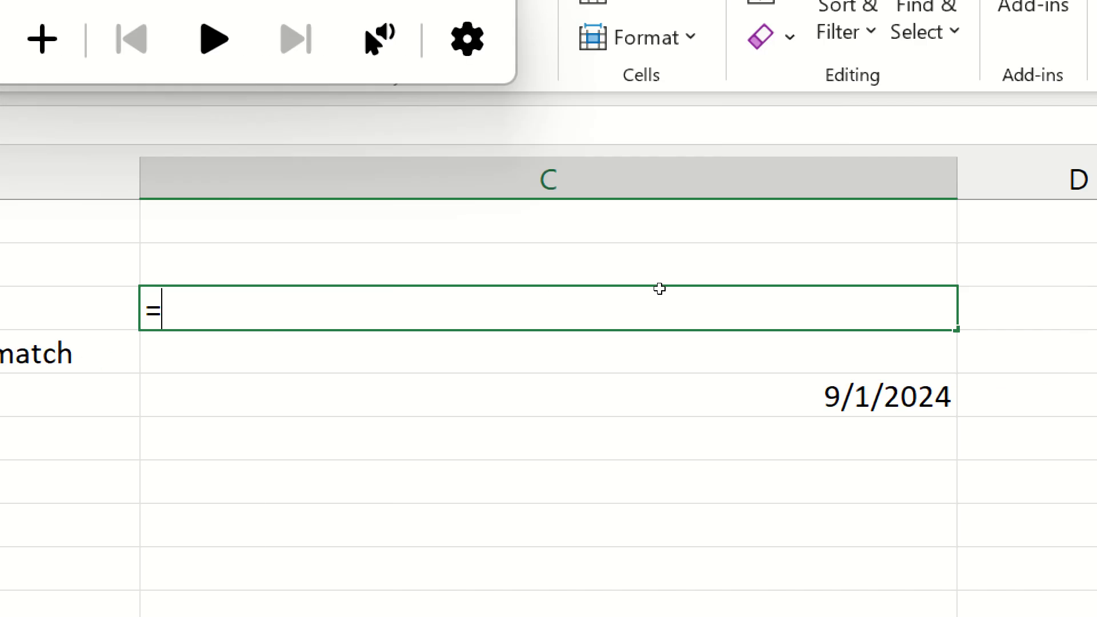
type("ma")
key("Tab")
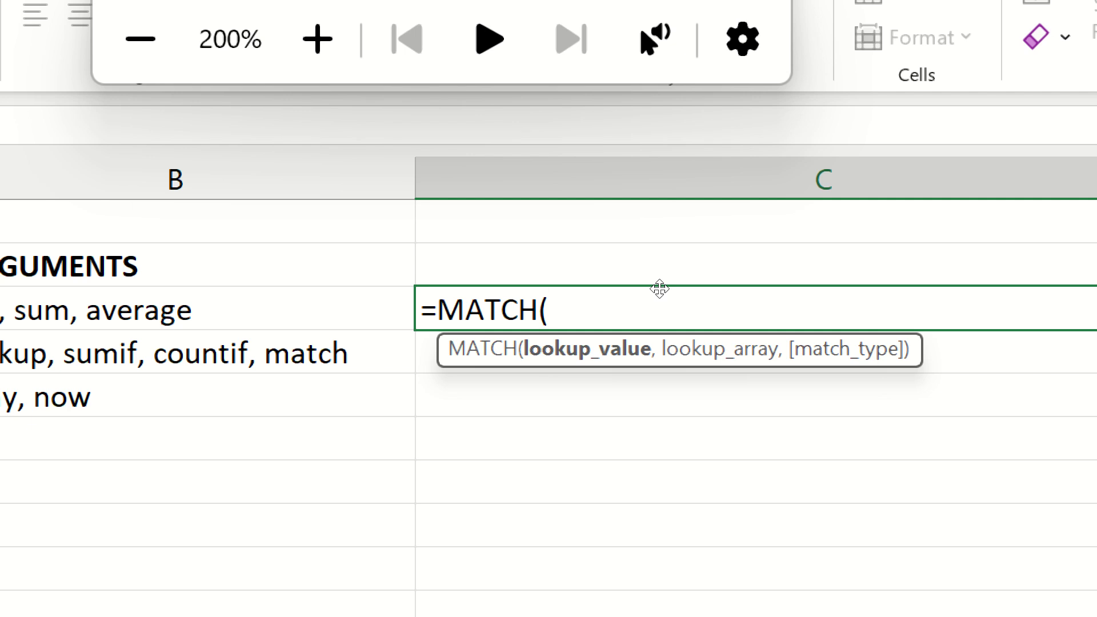
key("Escape")
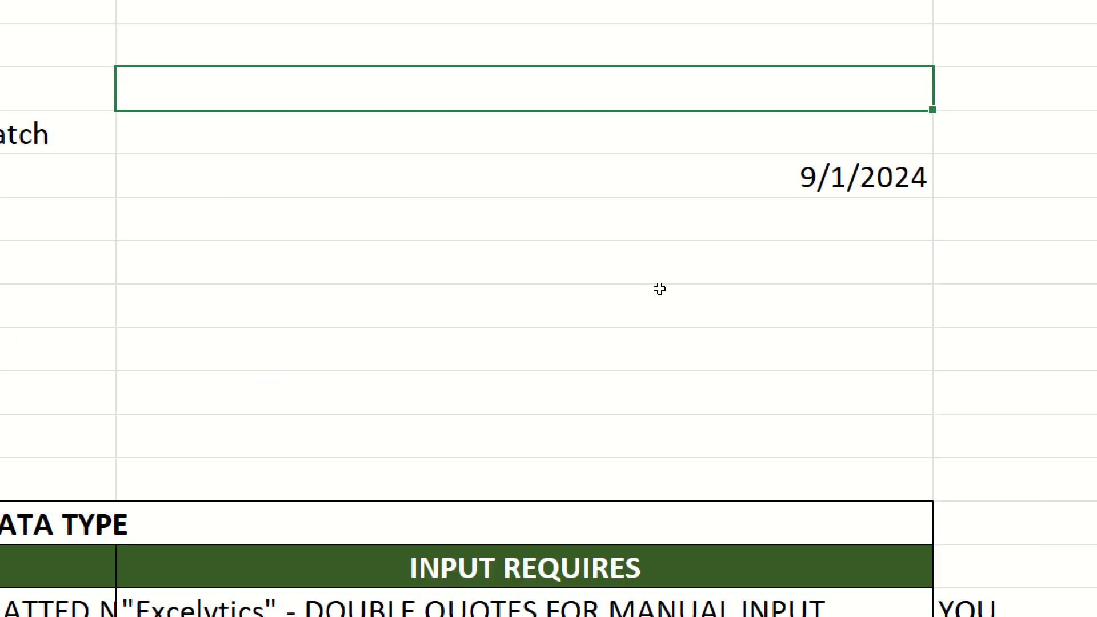
- Preview the SUM, SUMIF and SUMIFS argument lists in turn
type("=sum")
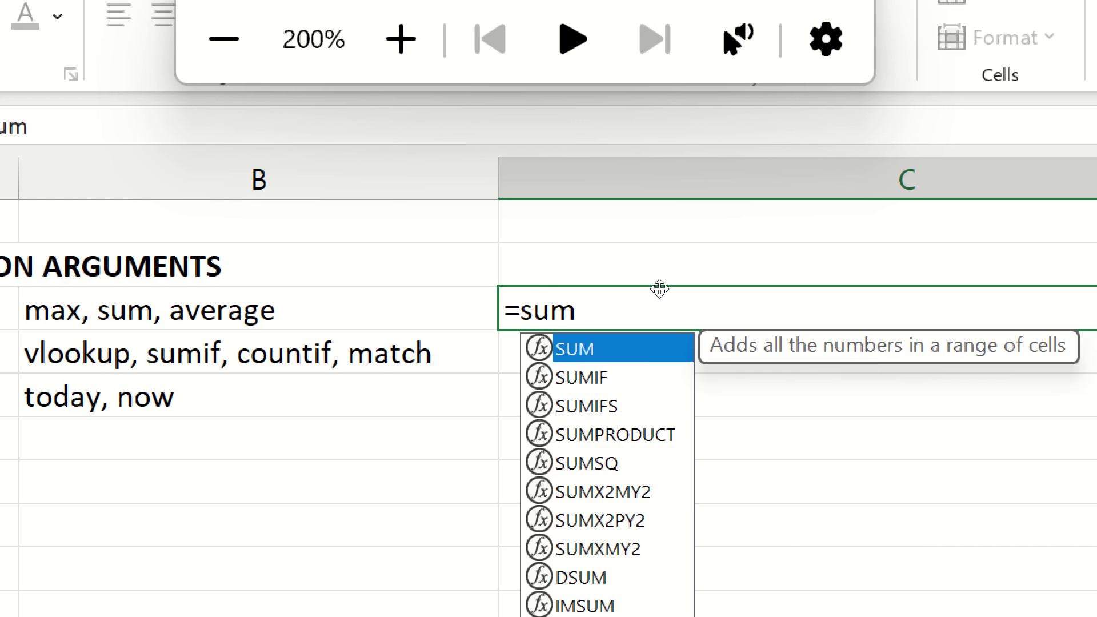
key("Tab")
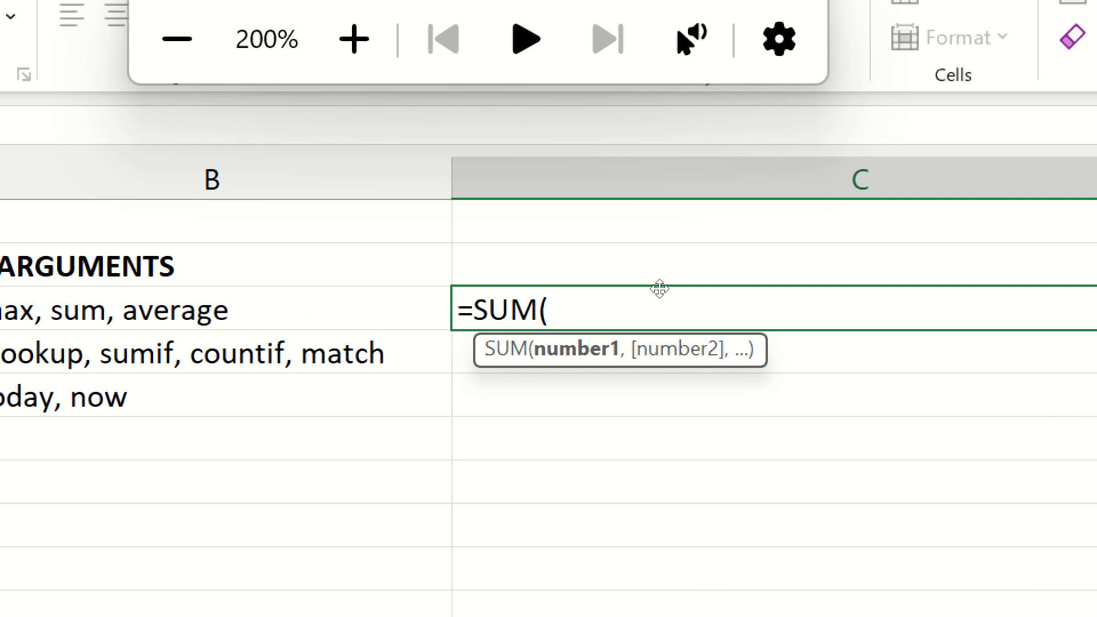
key("BackSpace")
type("if")
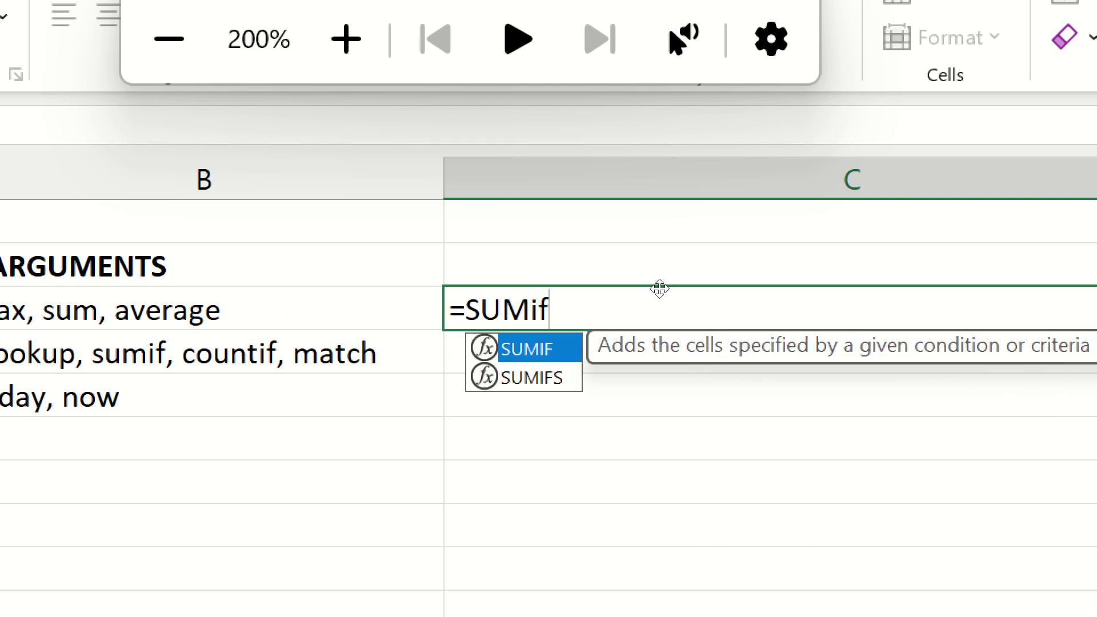
key("Tab")
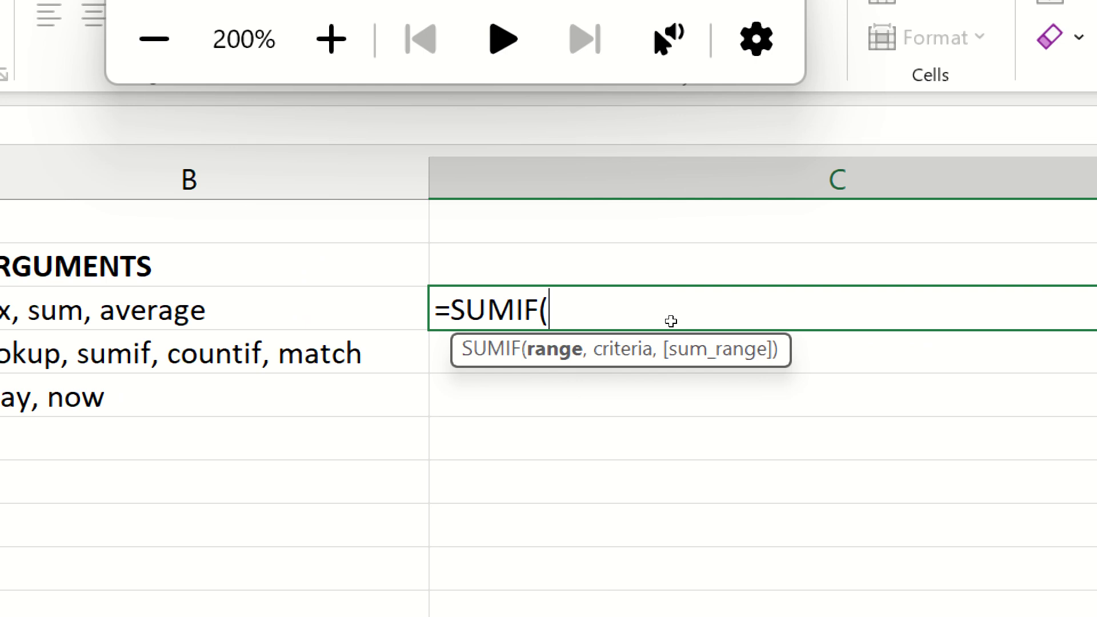
key("BackSpace")
type("s")
key("Tab")
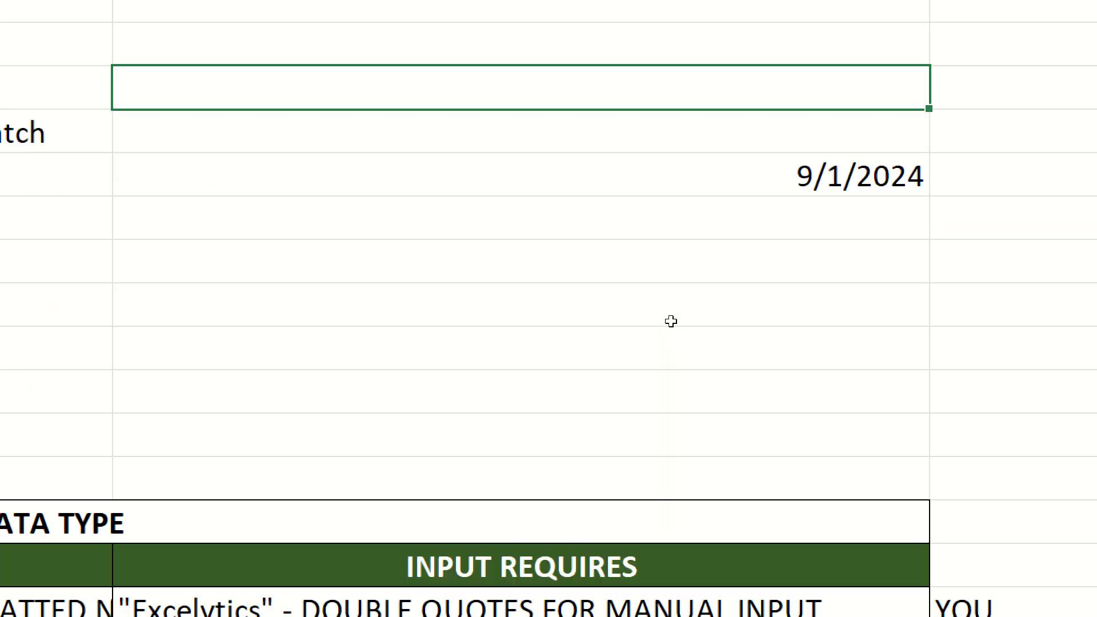
- Preview the TODAY function in C18, then cancel it
type("=to")
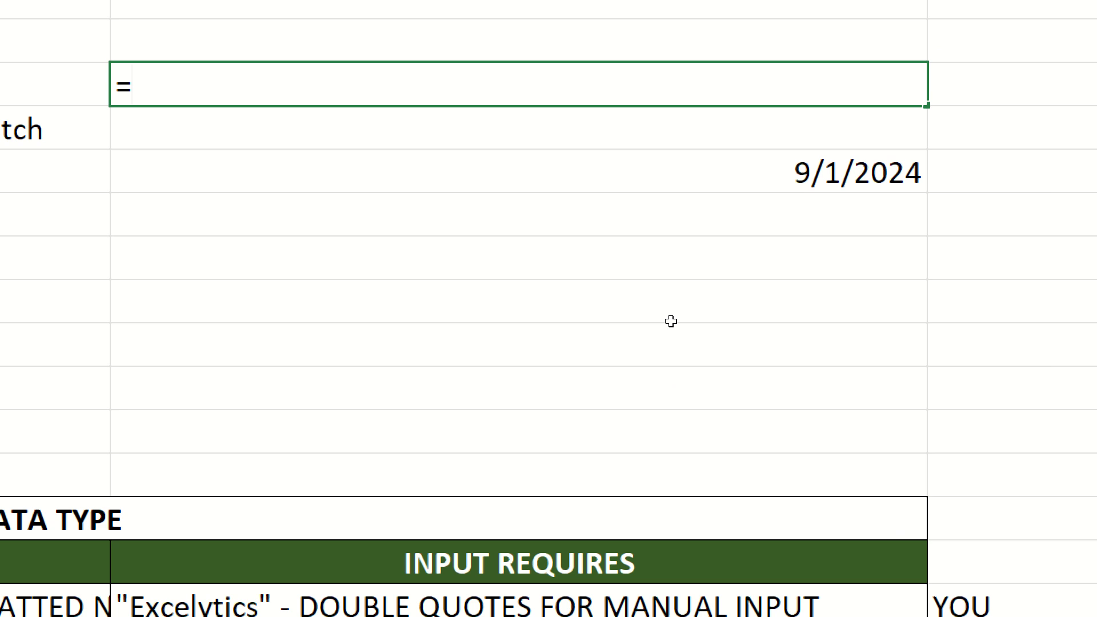
type("d")
key("Tab")
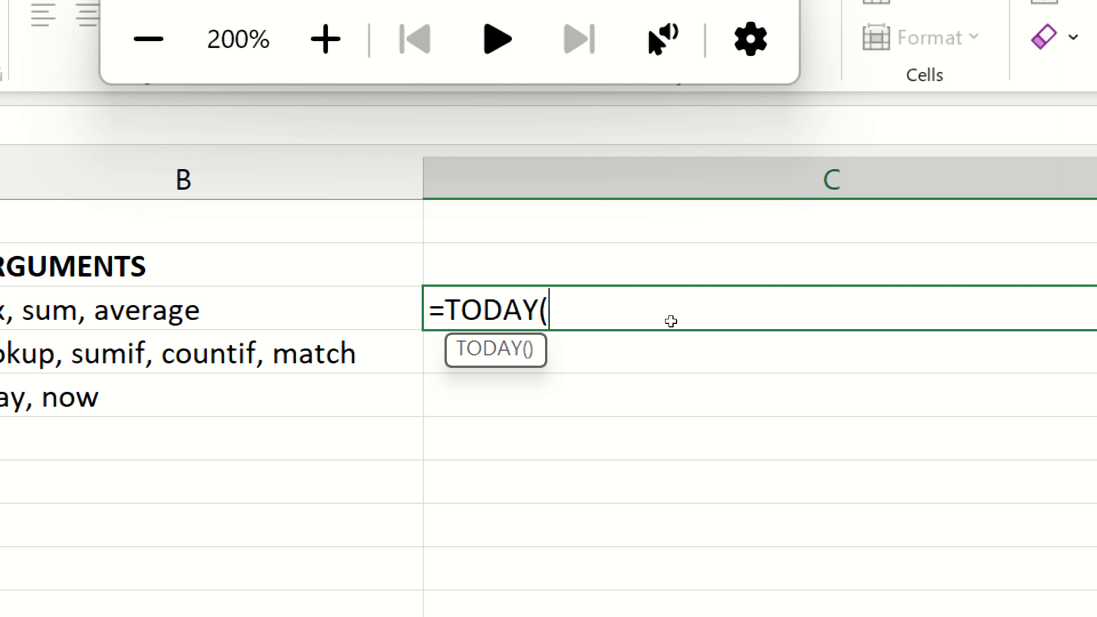
key("Escape")
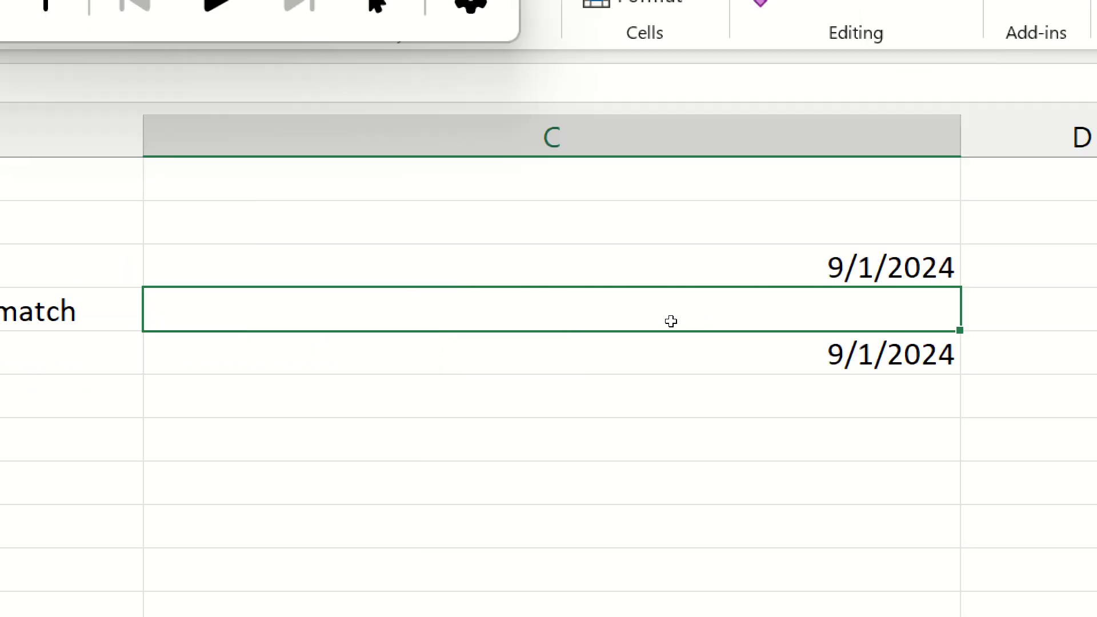
- Clear the 9/1/2024 date cell and enter a NOW formula in its place
key("Up")
key("Delete")
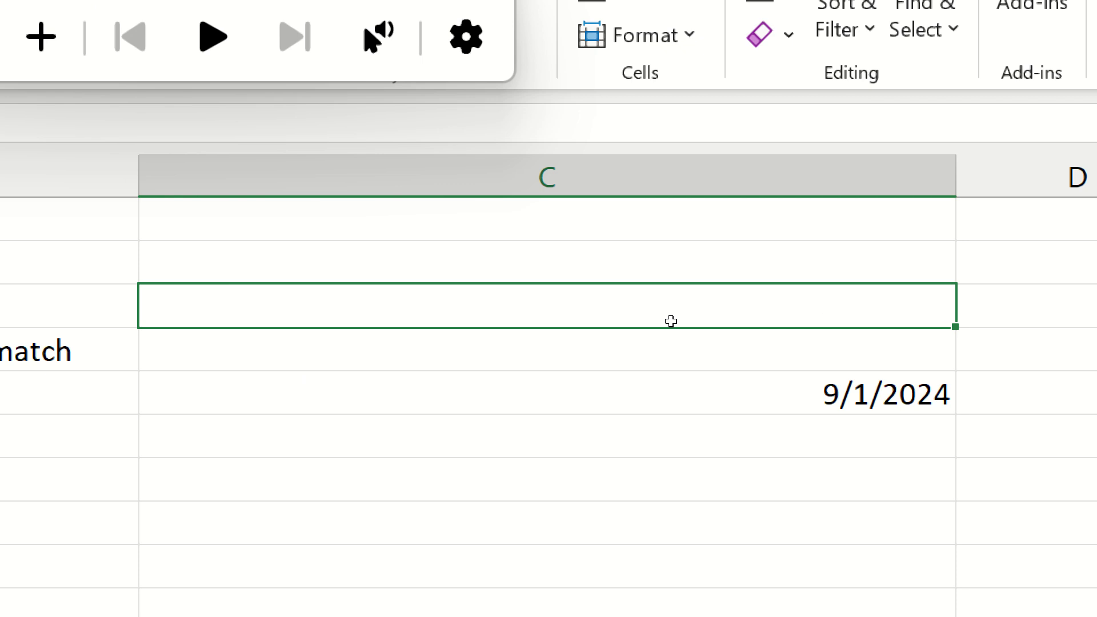
type("=m")
key("BackSpace")
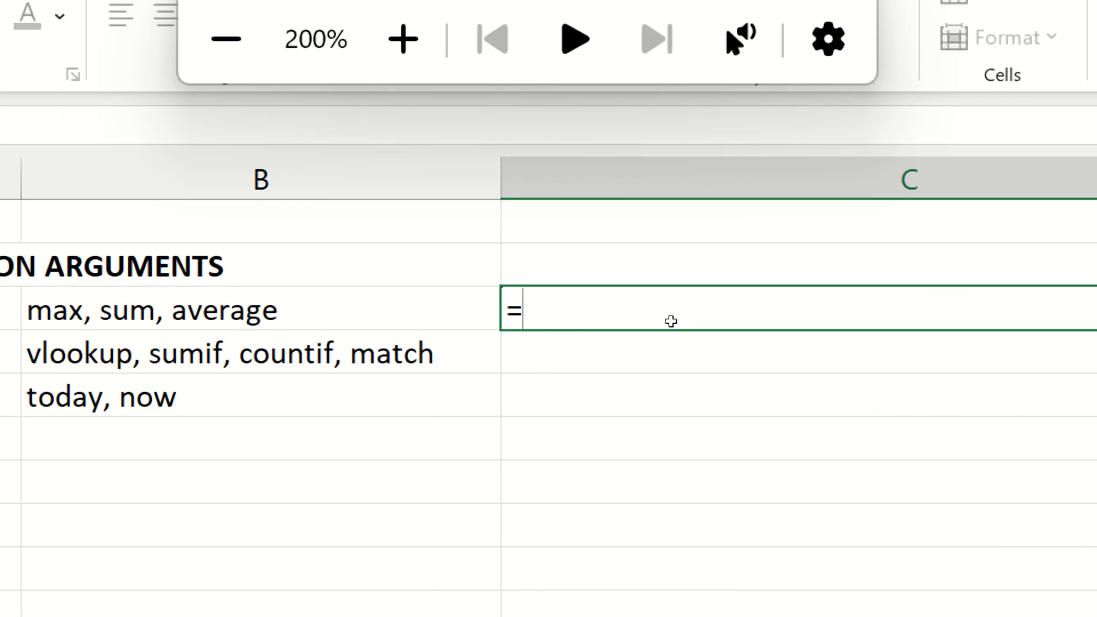
type("now")
key("Tab")
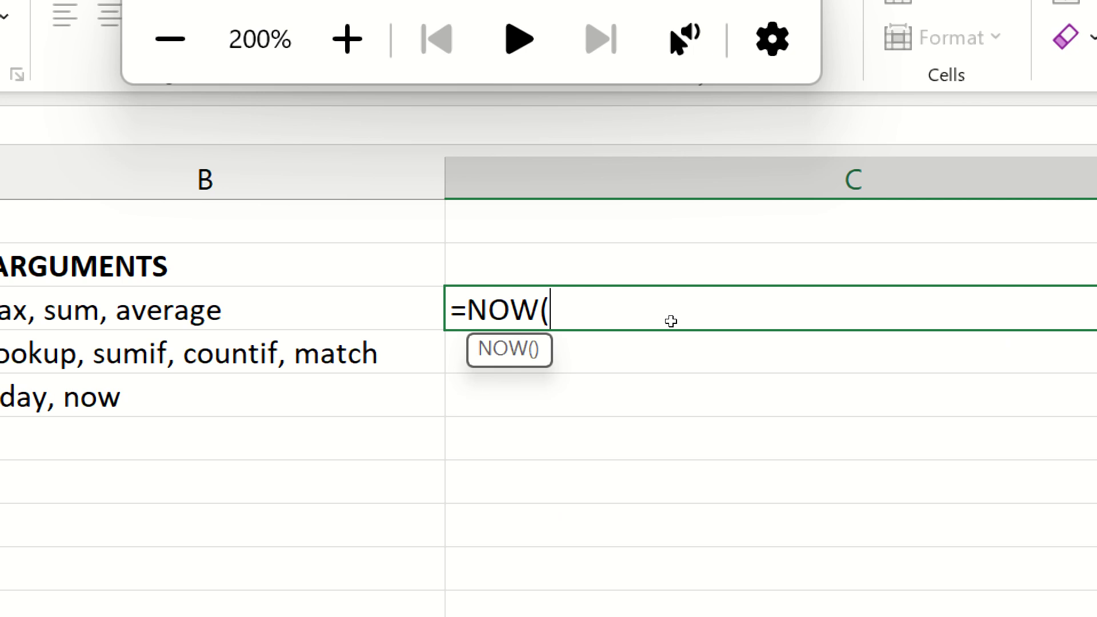
key("Return")
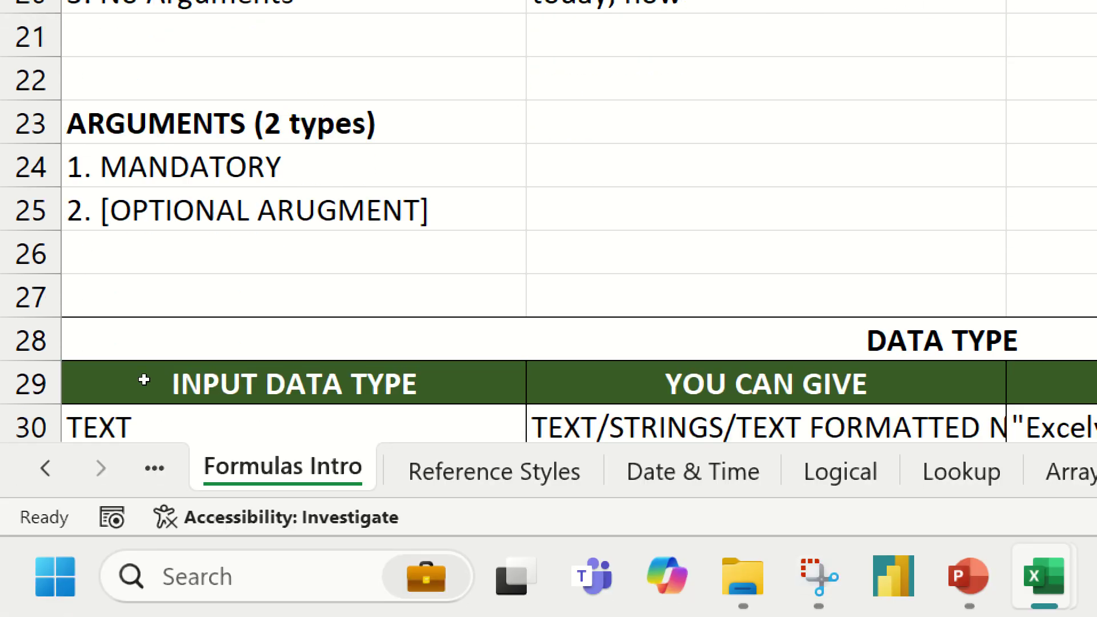
key("Down")
key("Down")
key("Down")
key("Down")
key("Down")
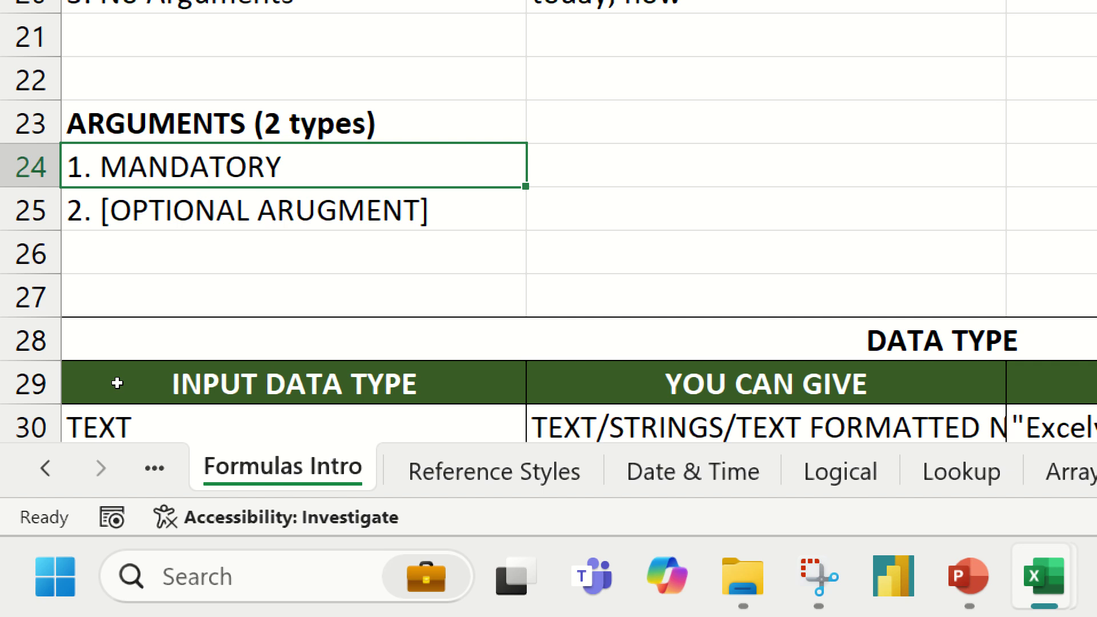
key("Right")
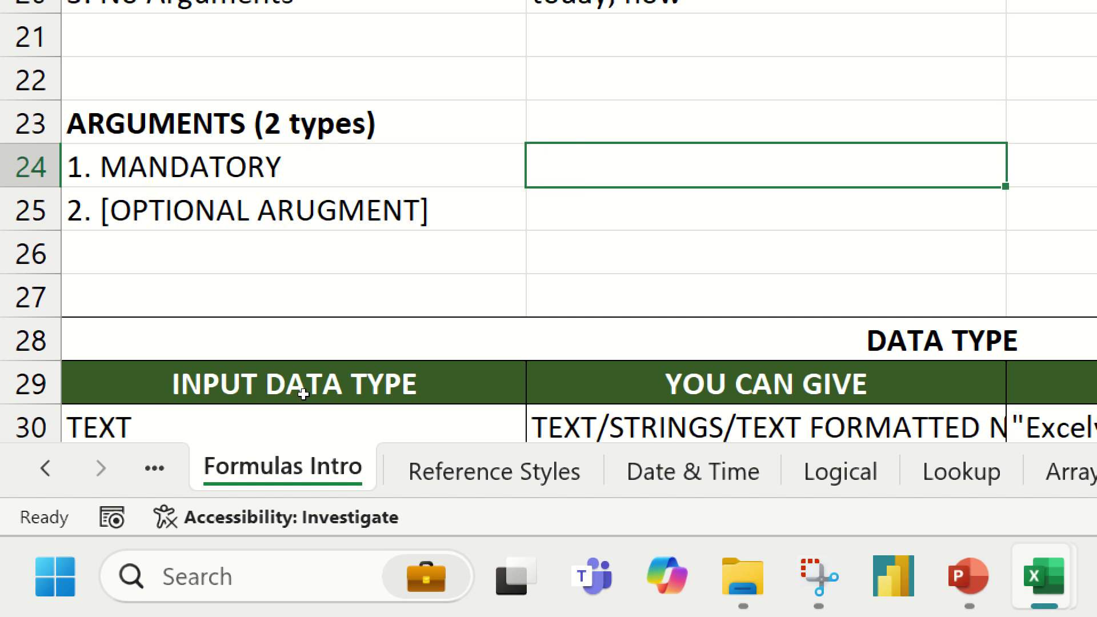
type("=lef")
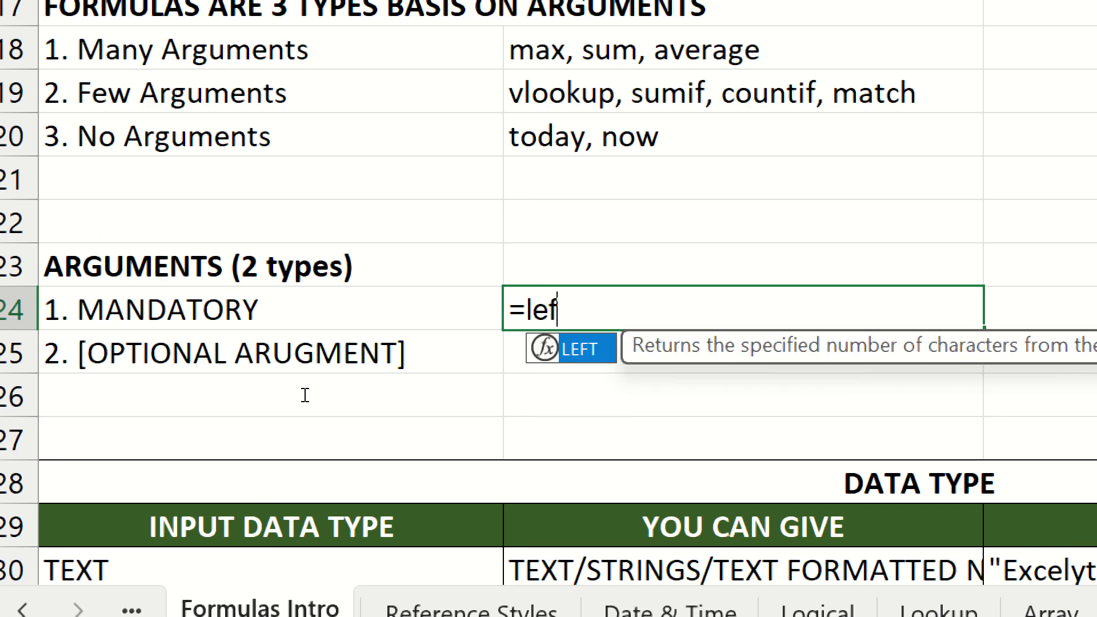
key("Tab")
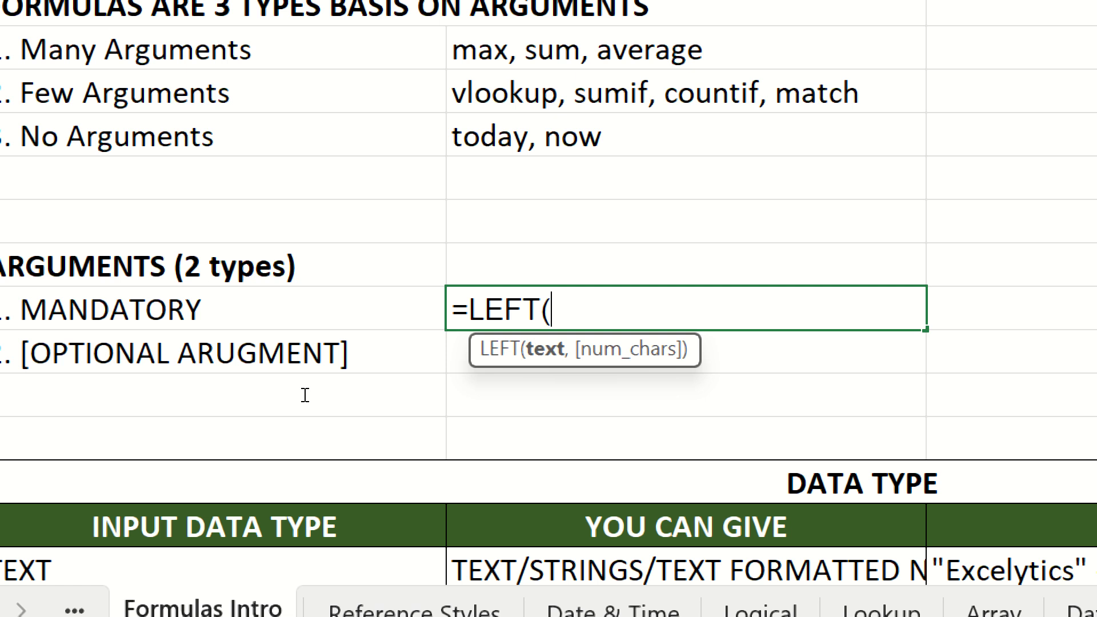
key("Escape")
type("=vl")
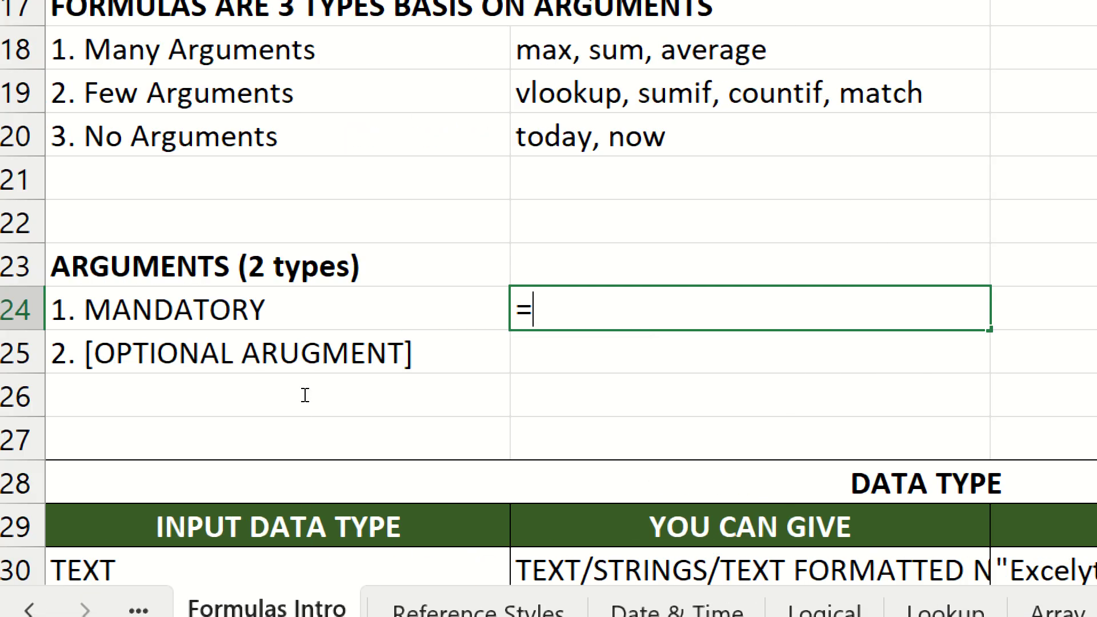
type("o")
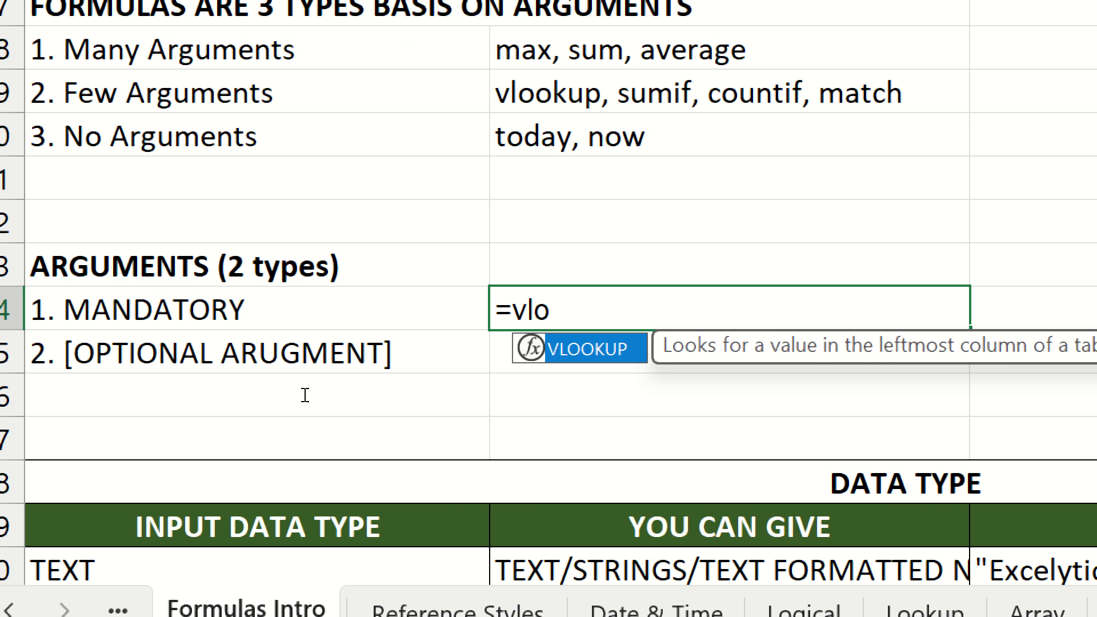
key("Tab")
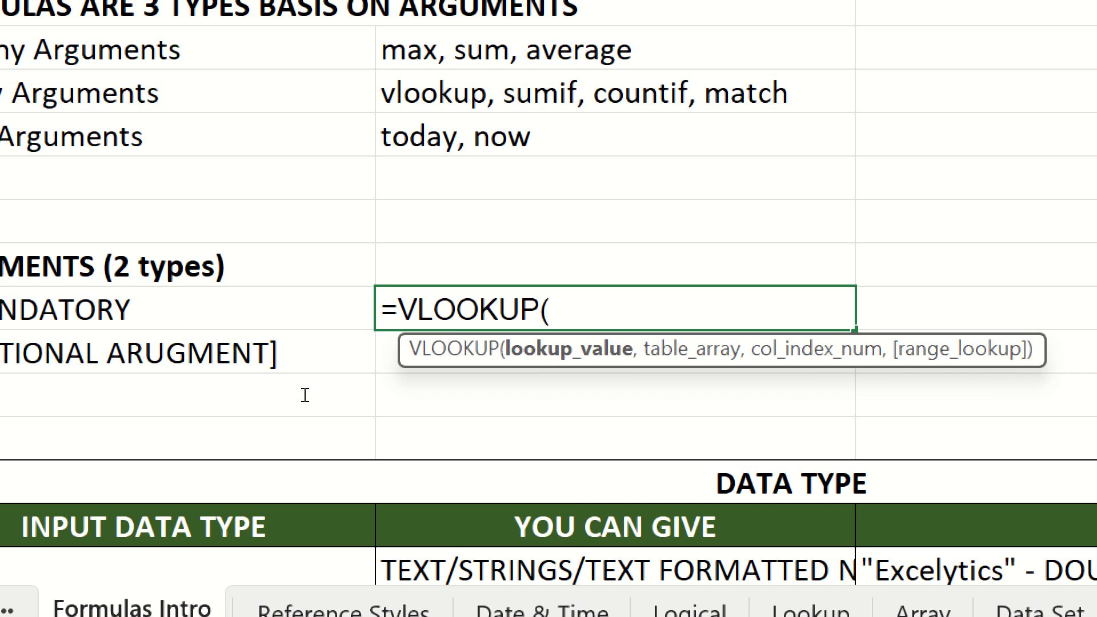
key("Escape")
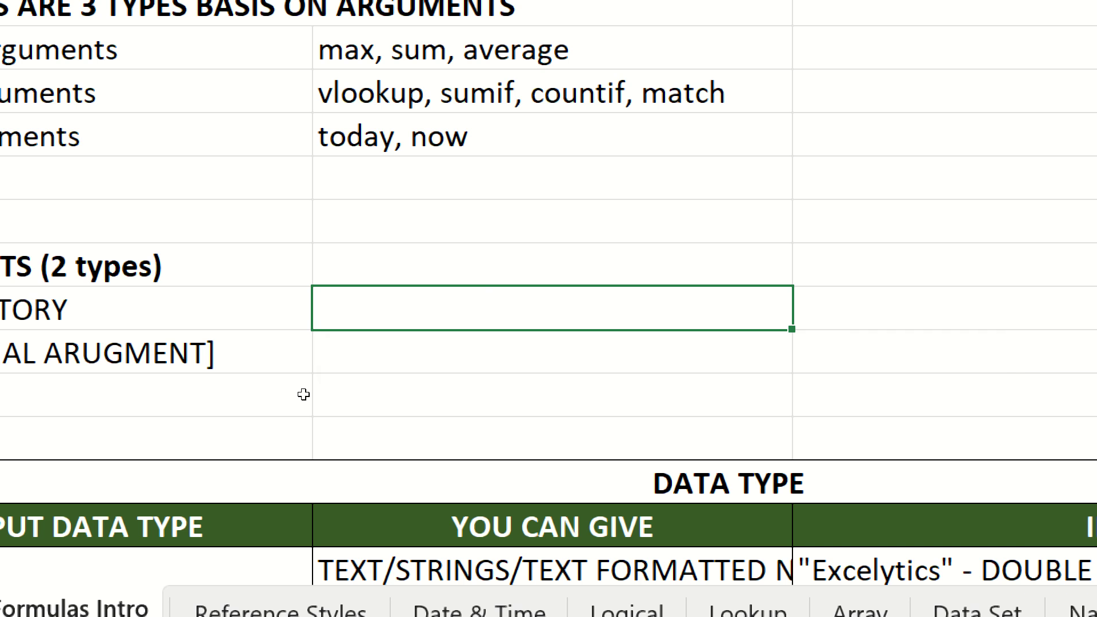
type("=mi")
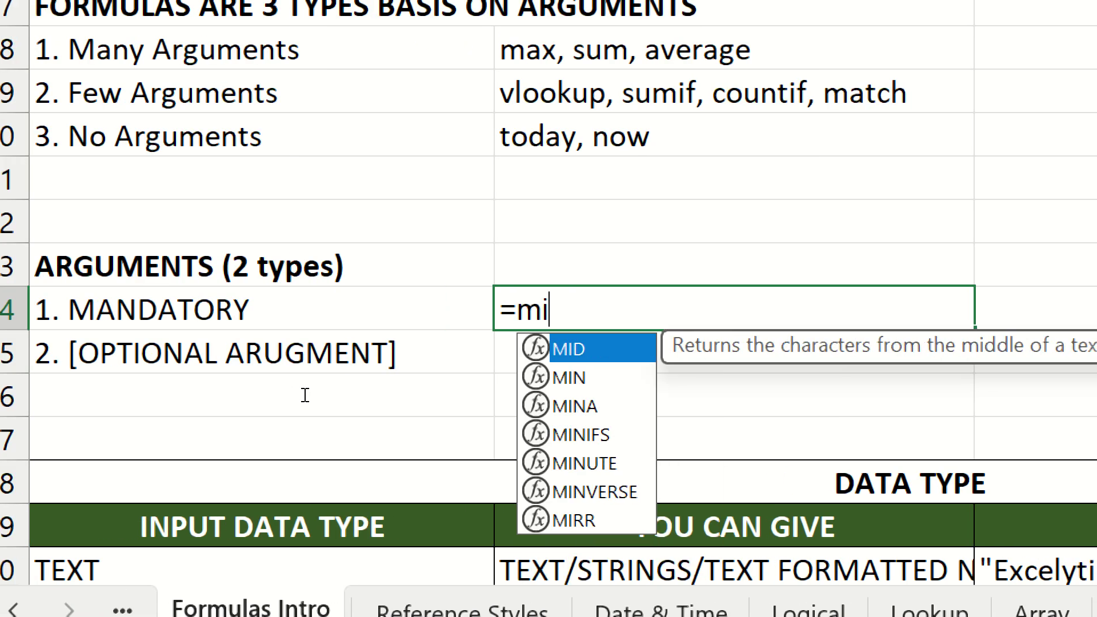
key("Tab")
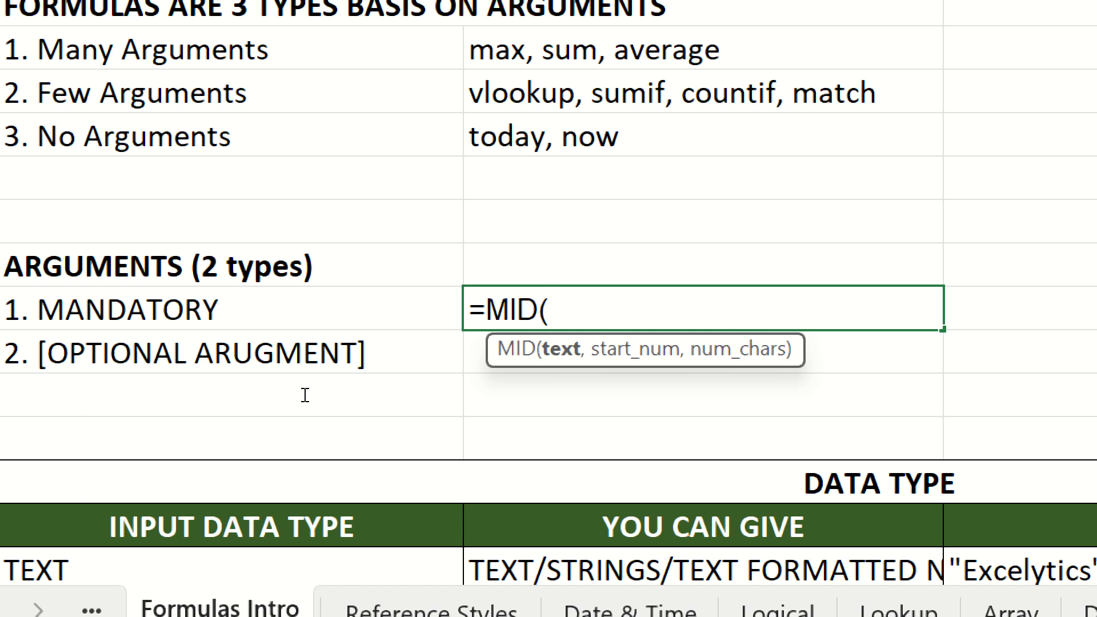
key("Escape")
type("=")
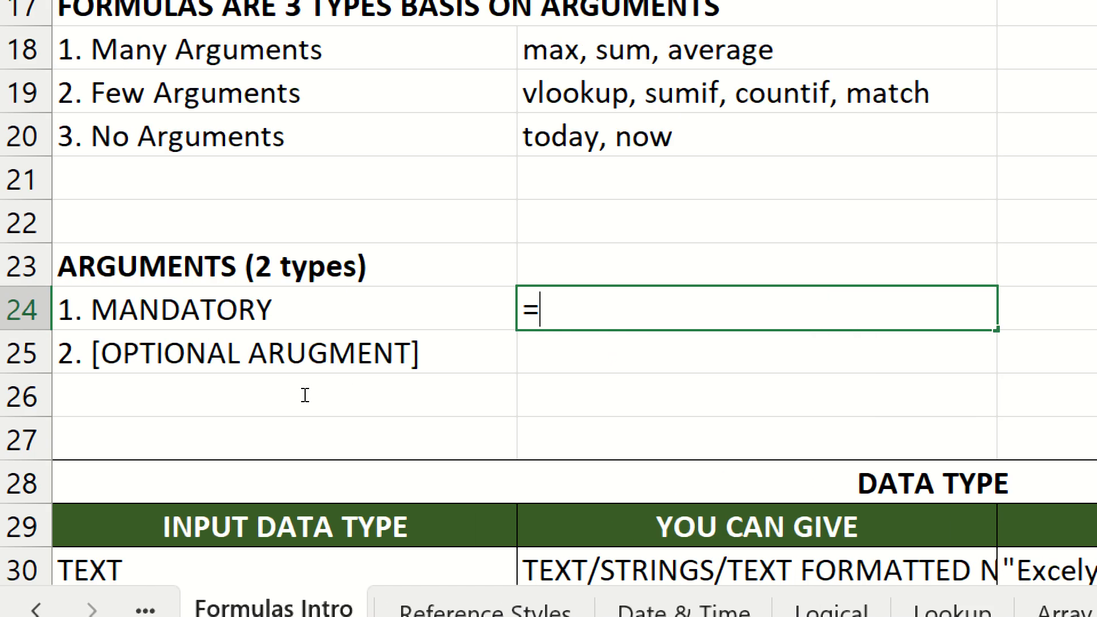
type("sumif")
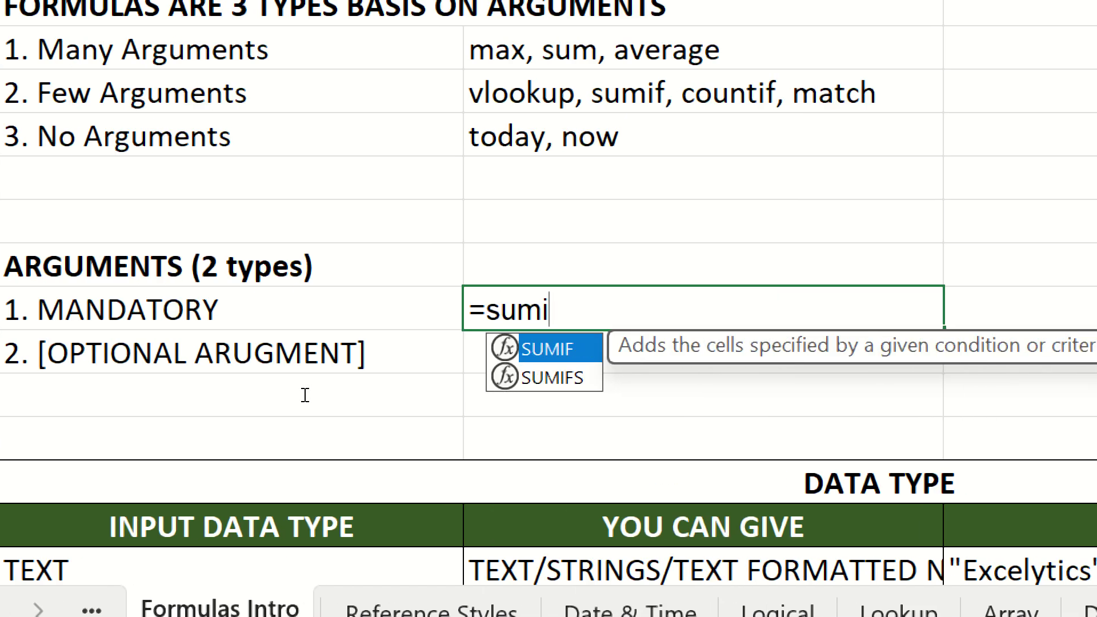
key("Tab")
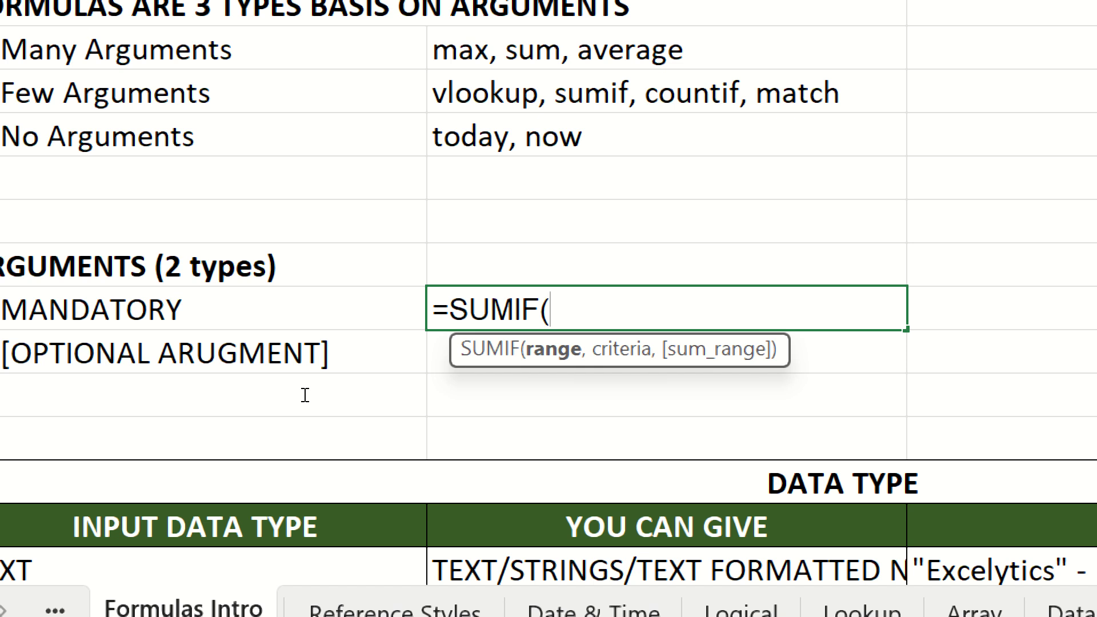
key("Escape")
type("=l")
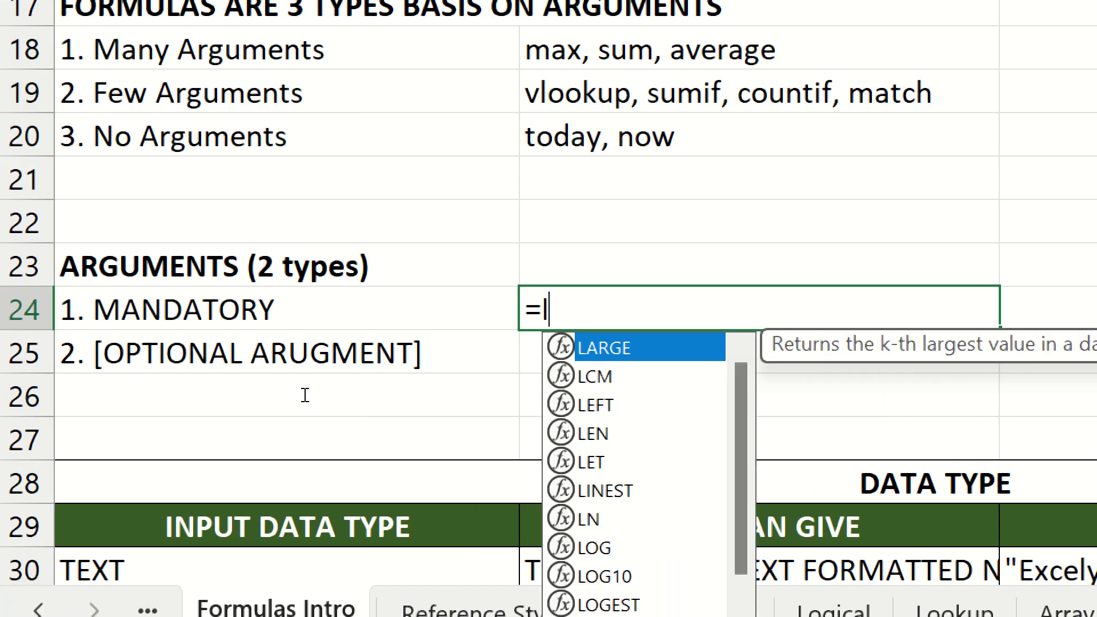
type("eft")
- Start a LEFT formula in B24 using cell A23 as the text argument
key("Tab")
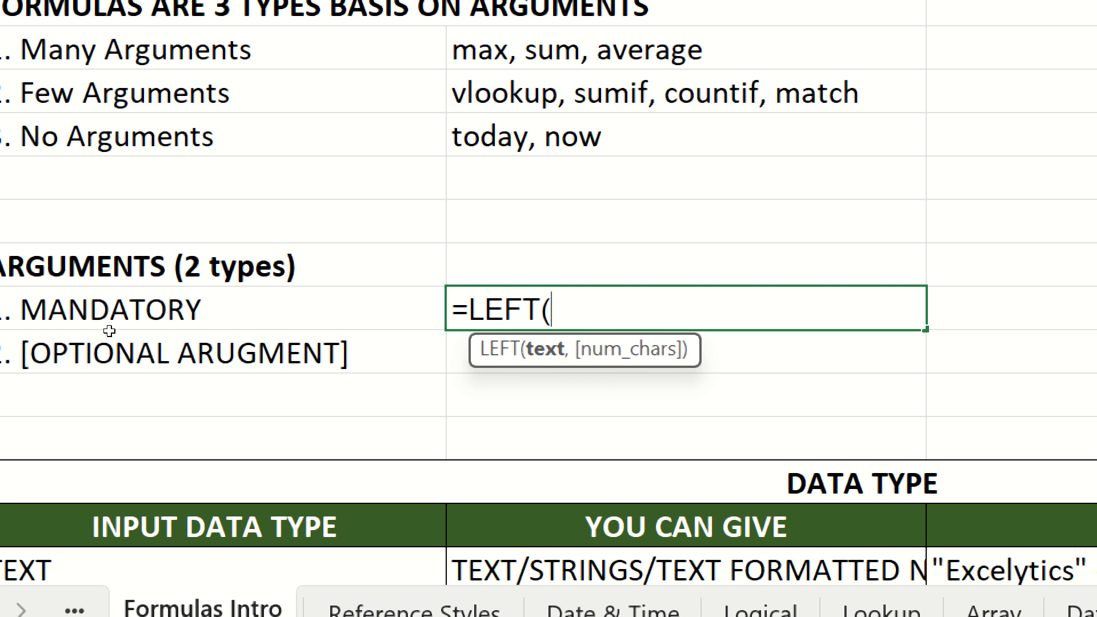
key("Left")
key("Up")
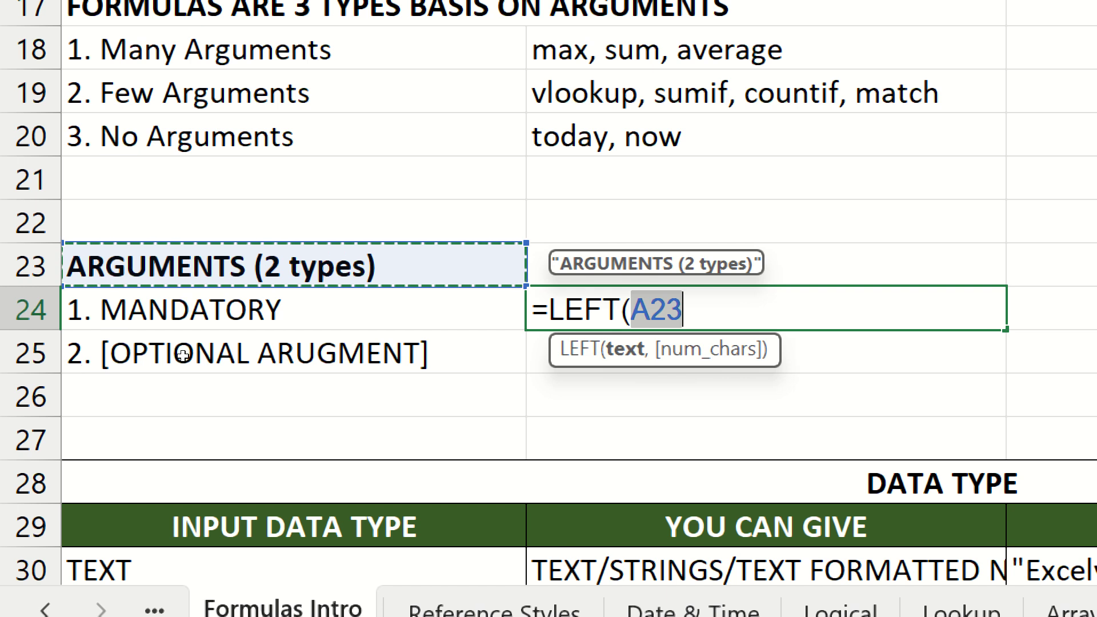
- Finish B24 as =LEFT(A23,3) so it displays ARG
key("Right")
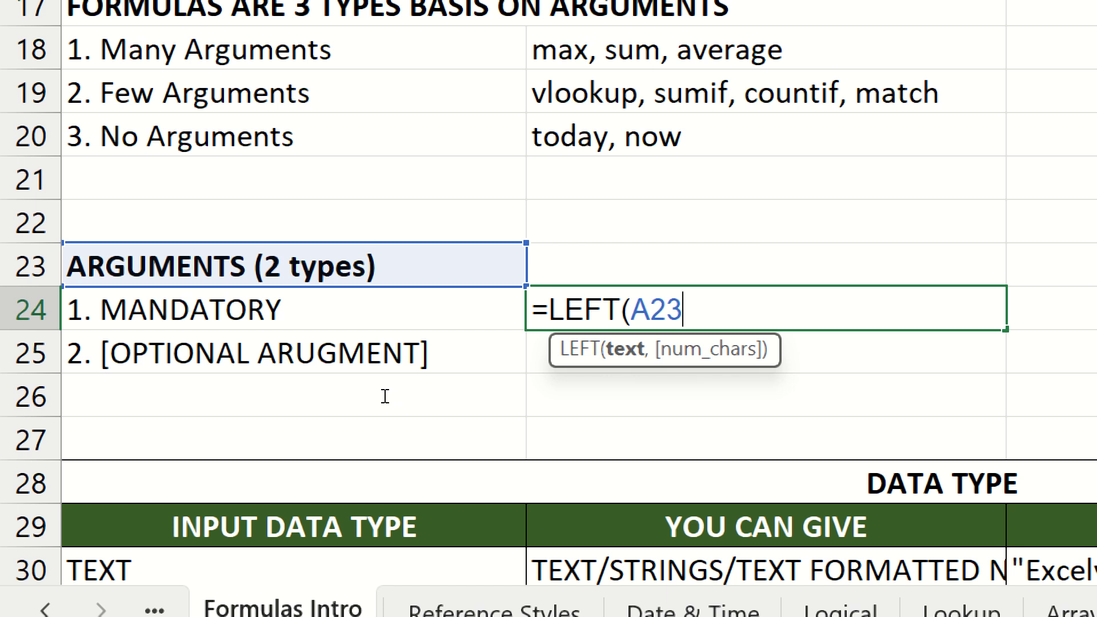
type(")")
key("Return")
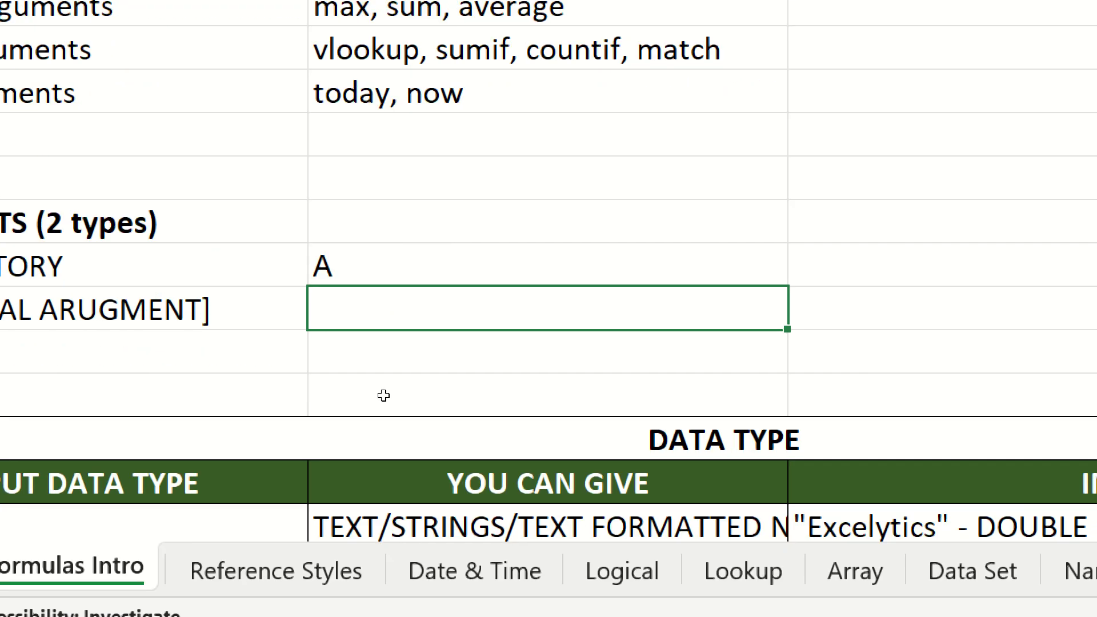
key("Up")
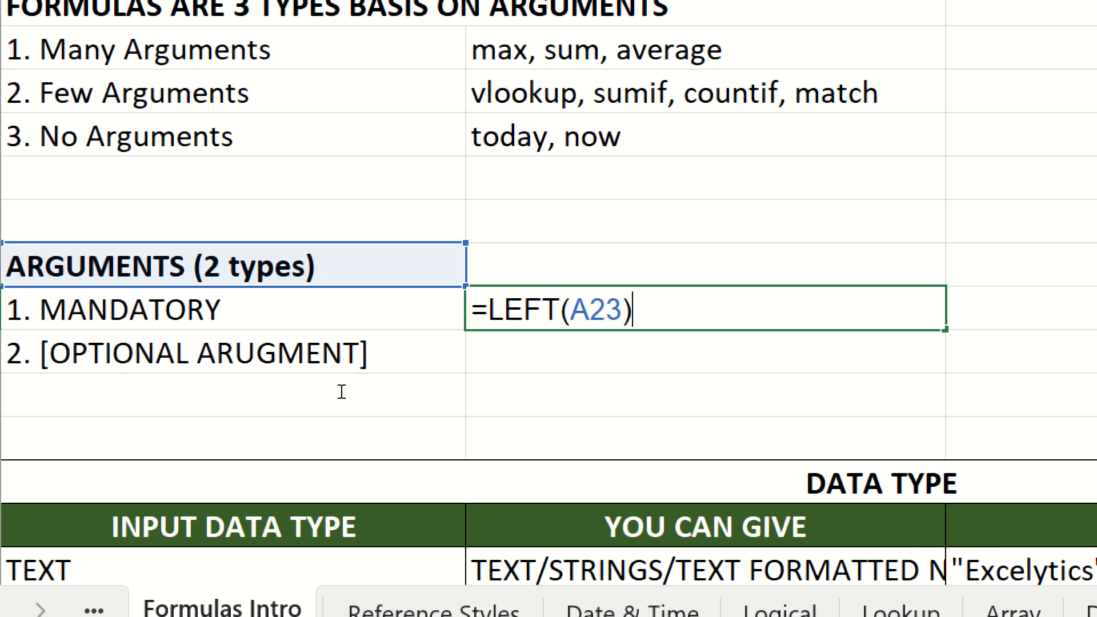
key("Left")
type(",")
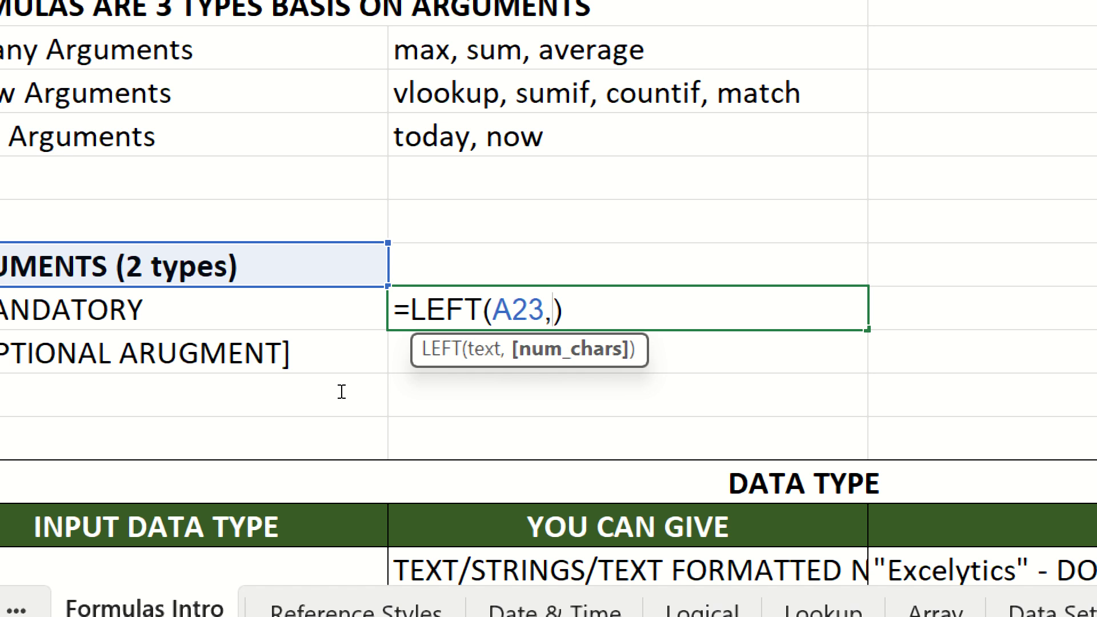
type("3")
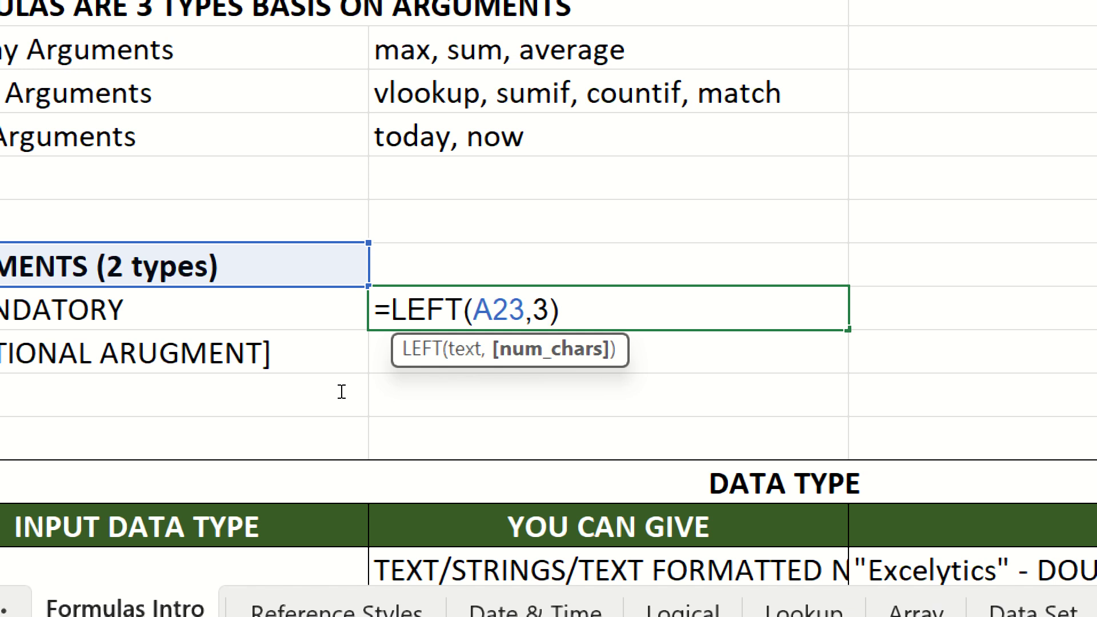
key("Return")
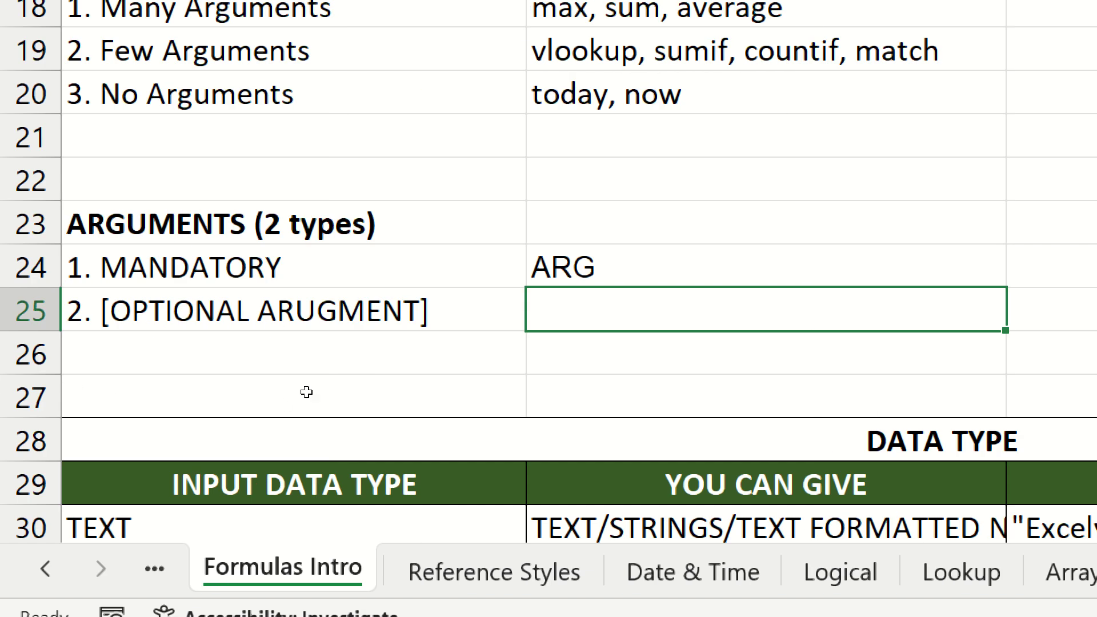
- Try appending ',5' to B24's LEFT formula, then cancel the edit unchanged
key("Up")
key("F2")
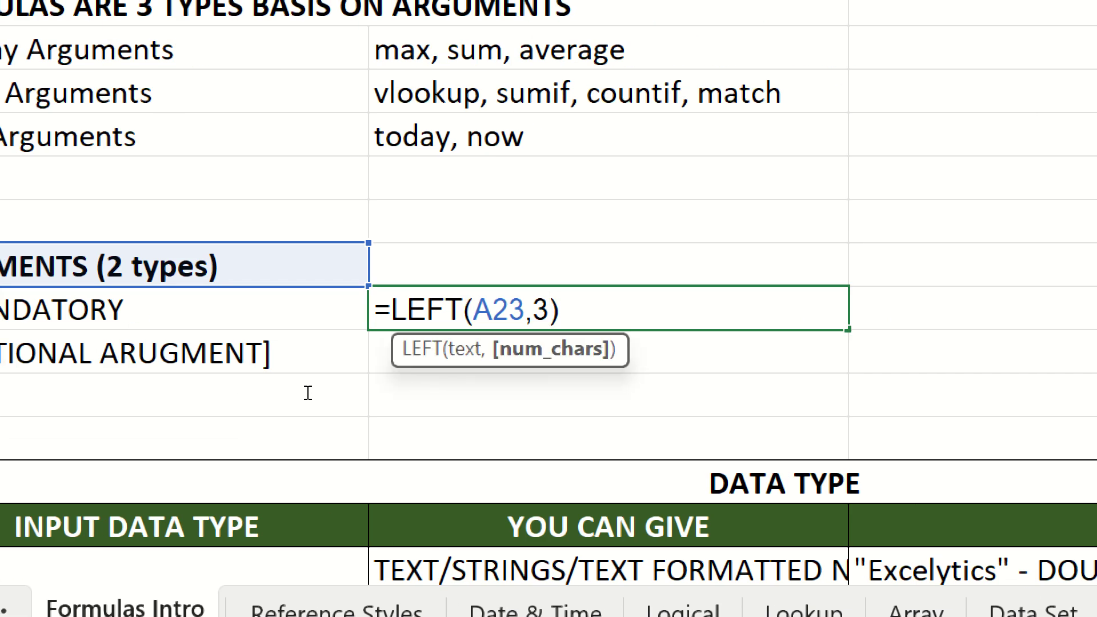
type(",5")
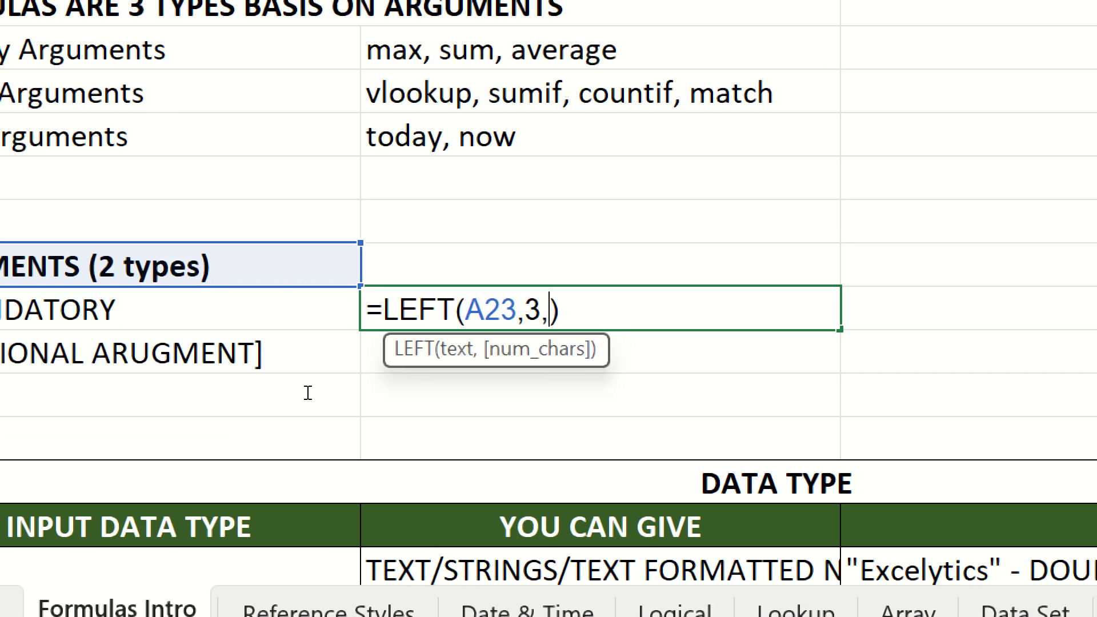
scroll(308, 393, "down", 3)
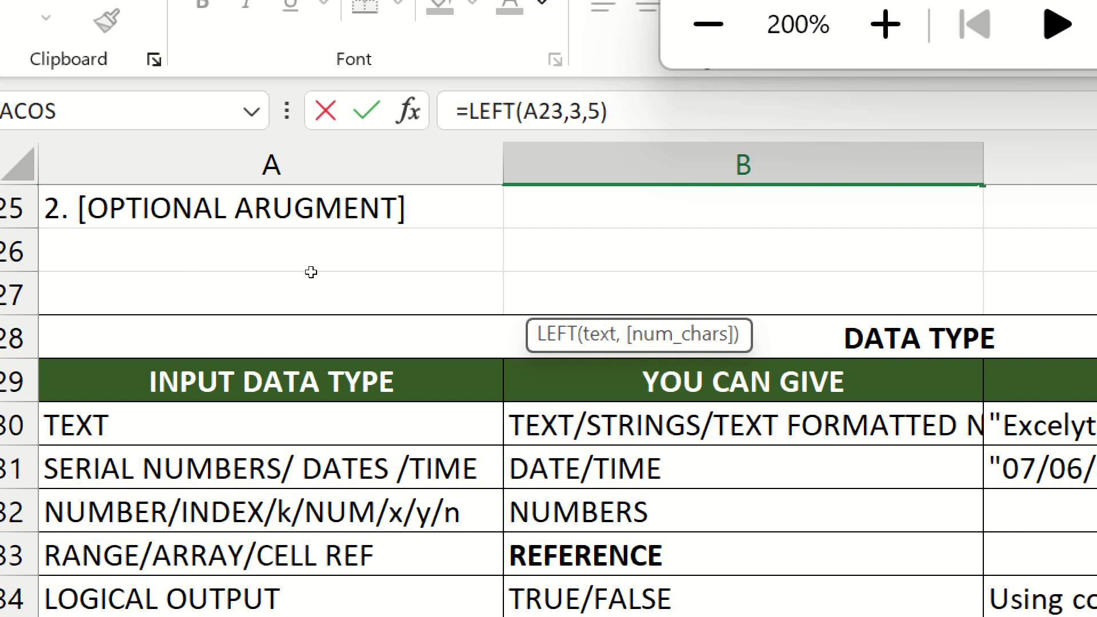
key("Escape")
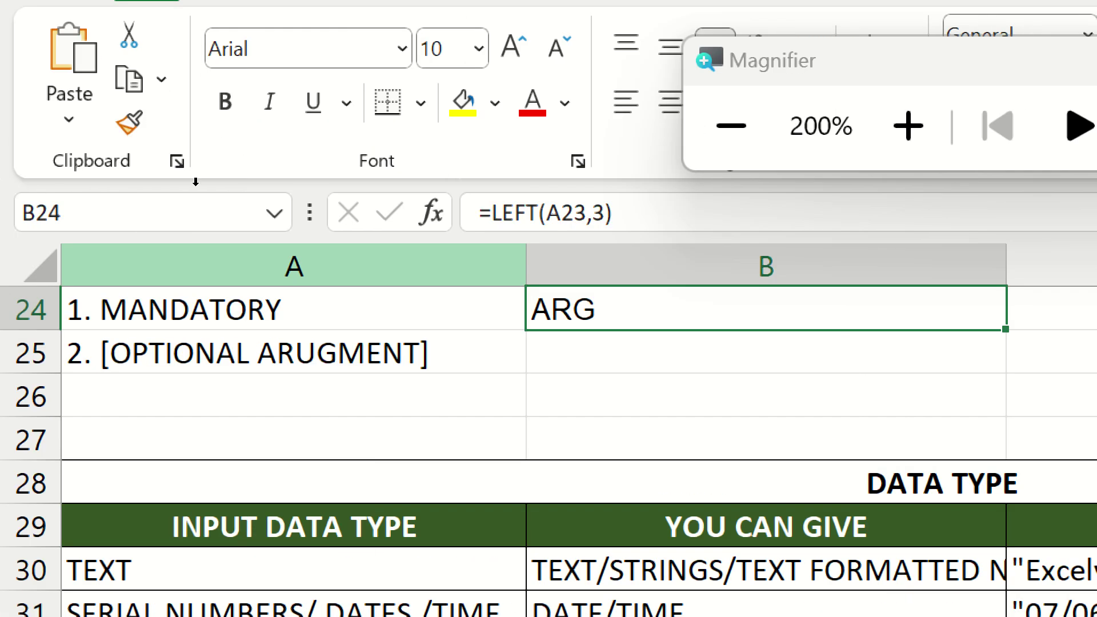
- Switch screen magnification to 100% and back to 200%, then reopen B24's formula
key("Up")
key("Up")
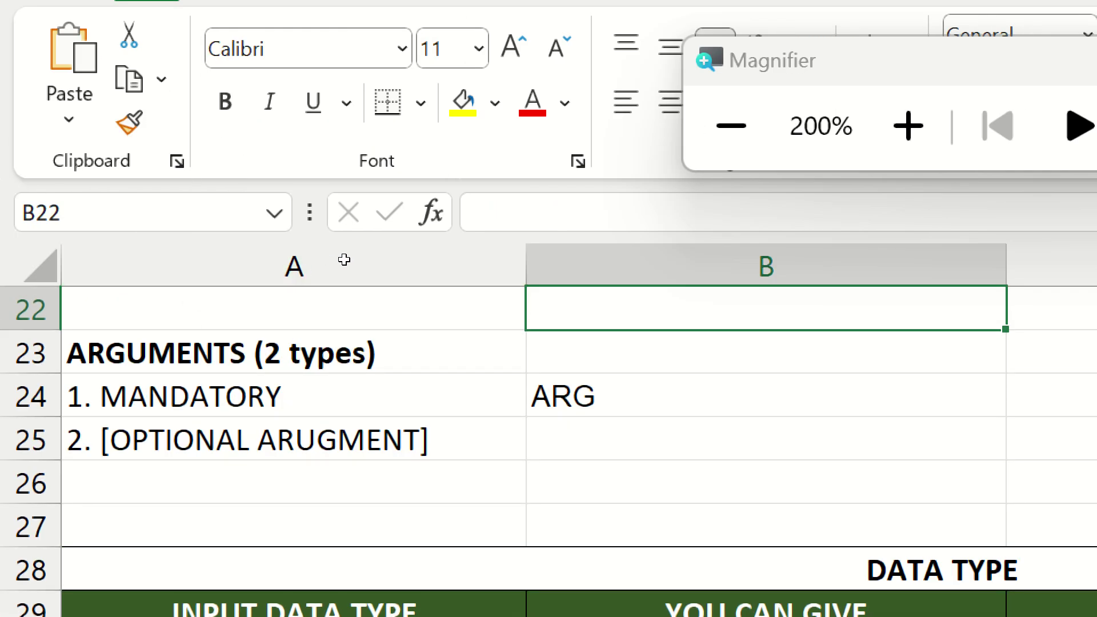
left_click(405, 125)
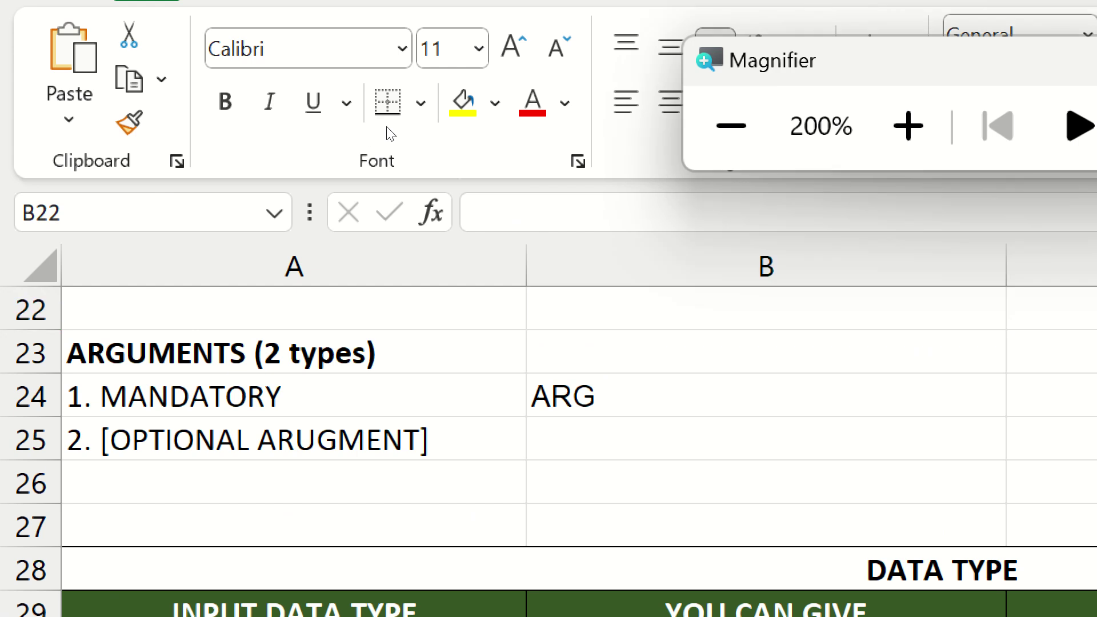
left_click(380, 127)
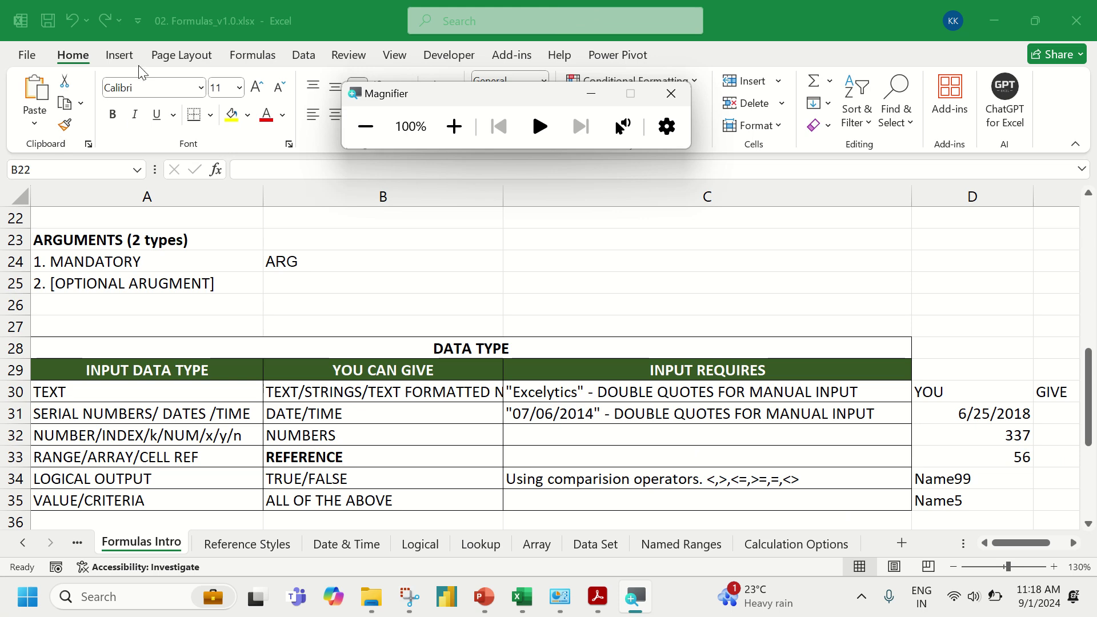
left_click(454, 126)
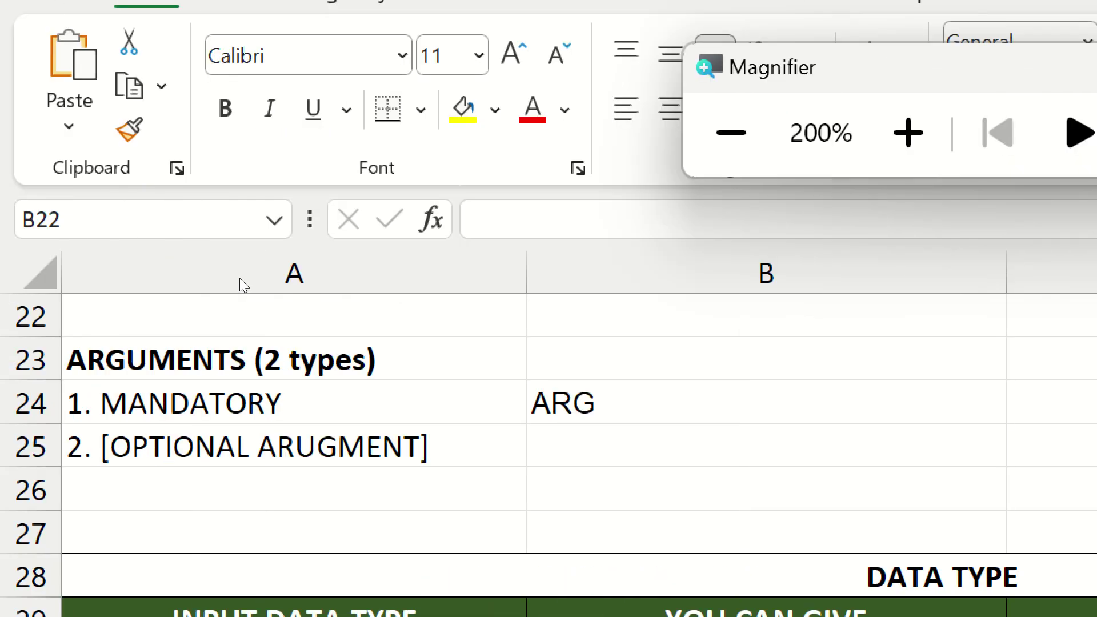
key("Down")
key("Down")
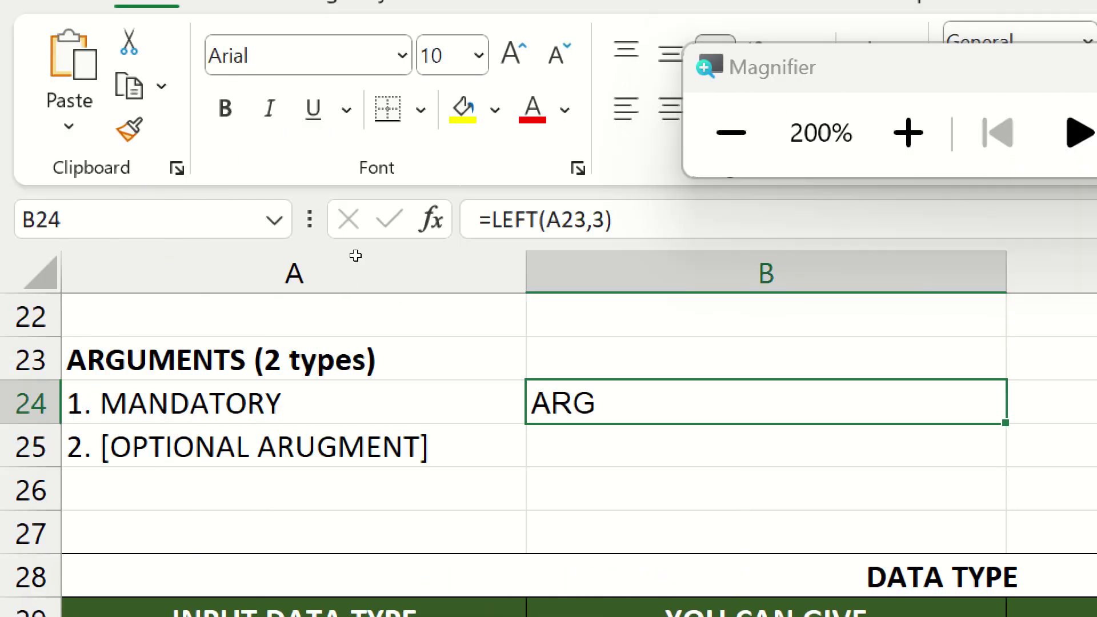
key("F2")
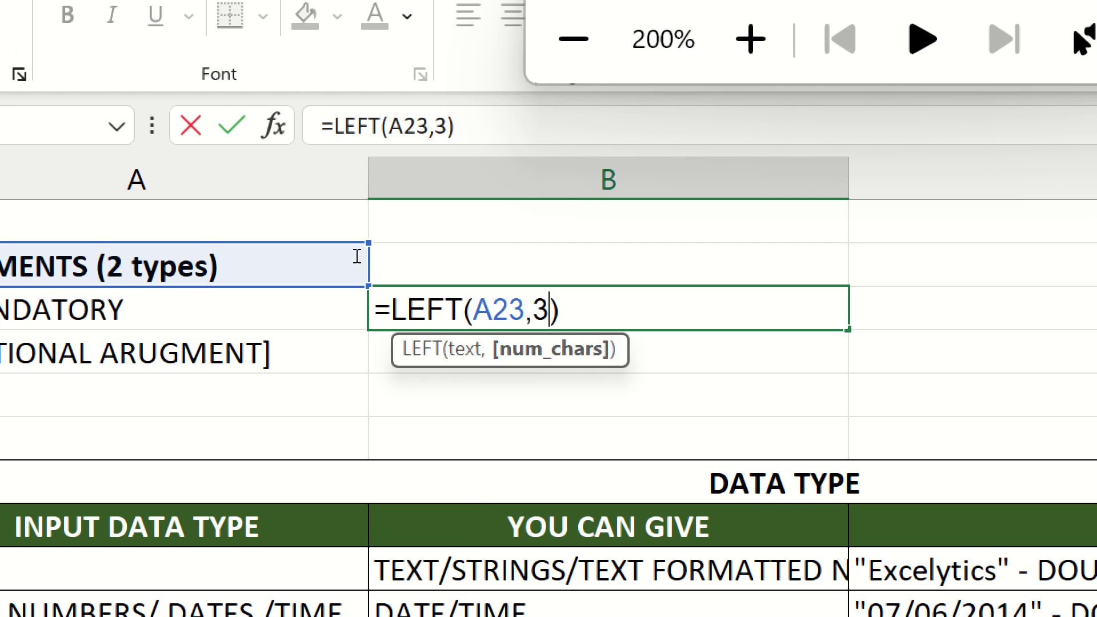
- Commit B24 as =LEFT(A23,3,5), triggering the too-many-arguments warning
type(",5")
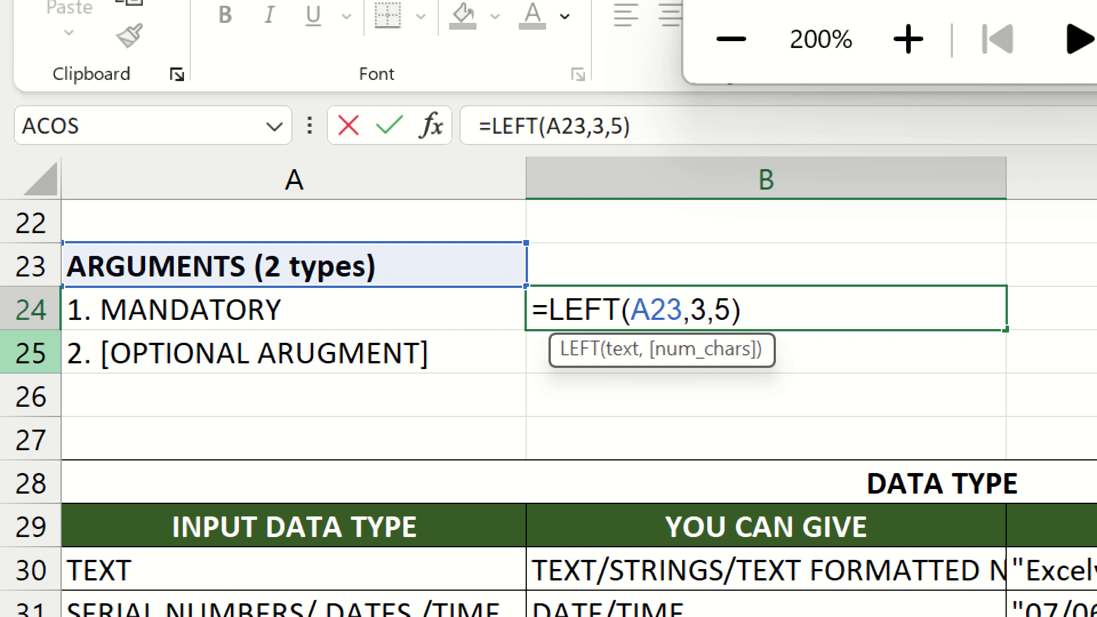
key("Return")
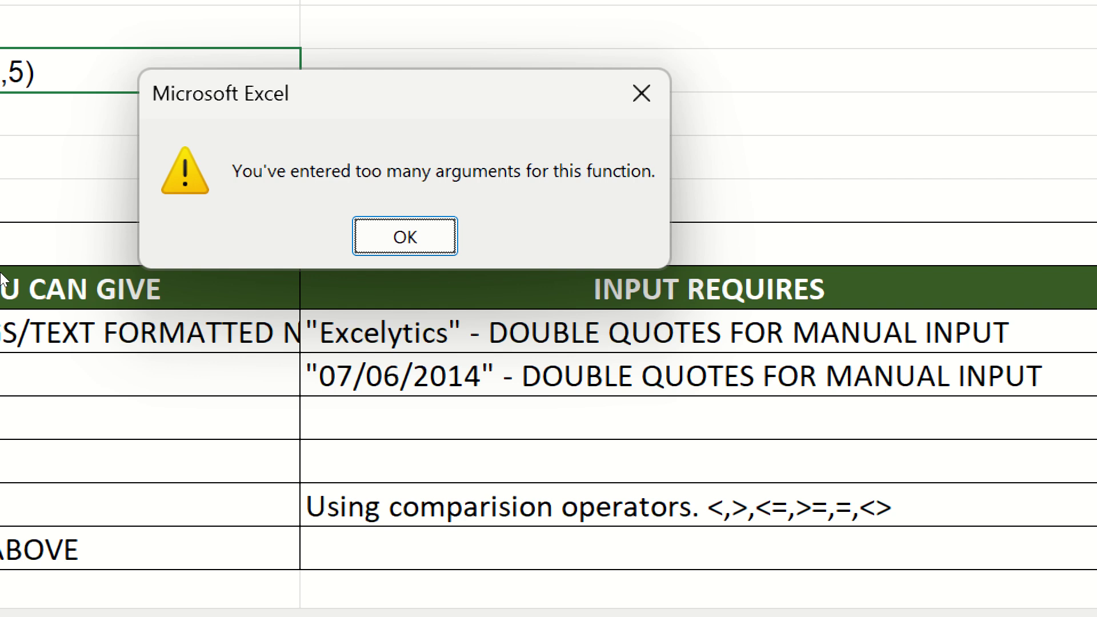
- Dismiss the warning, revert B24 to =LEFT(A23,3), and move to B25
key("Return")
key("Escape")
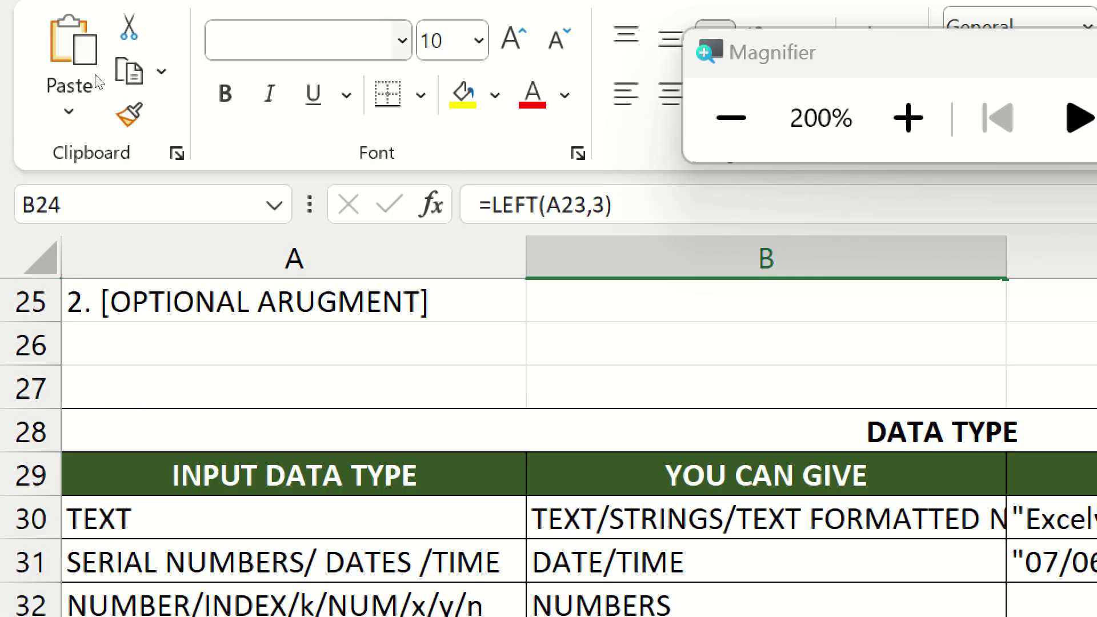
key("Down")
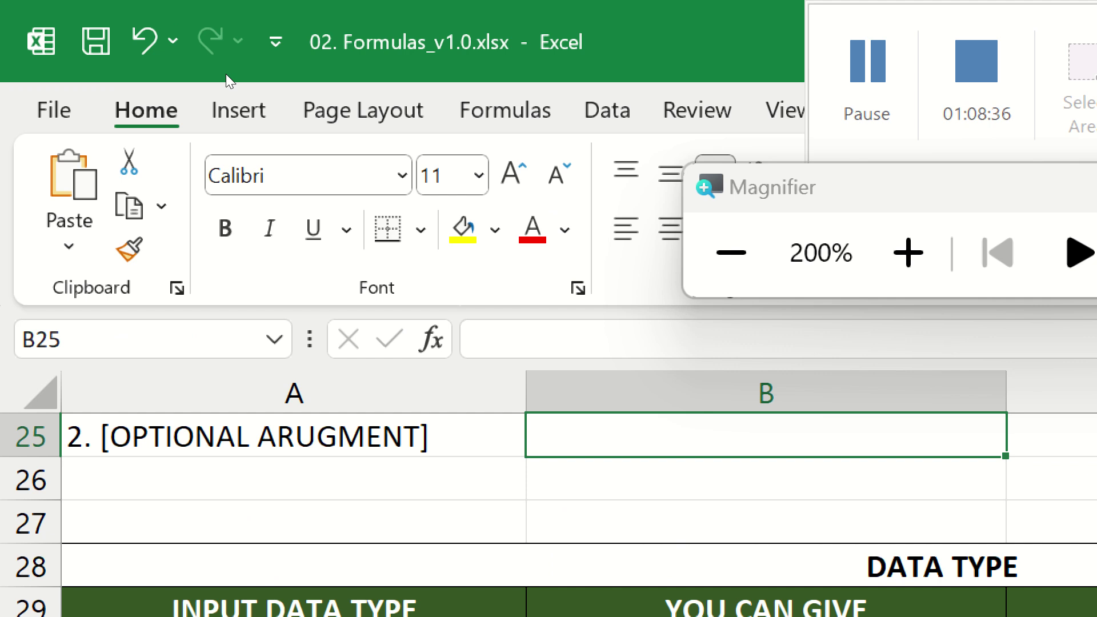
- Show the Formulas tab's More Functions categories, closing the screen Magnifier
left_click(497, 104)
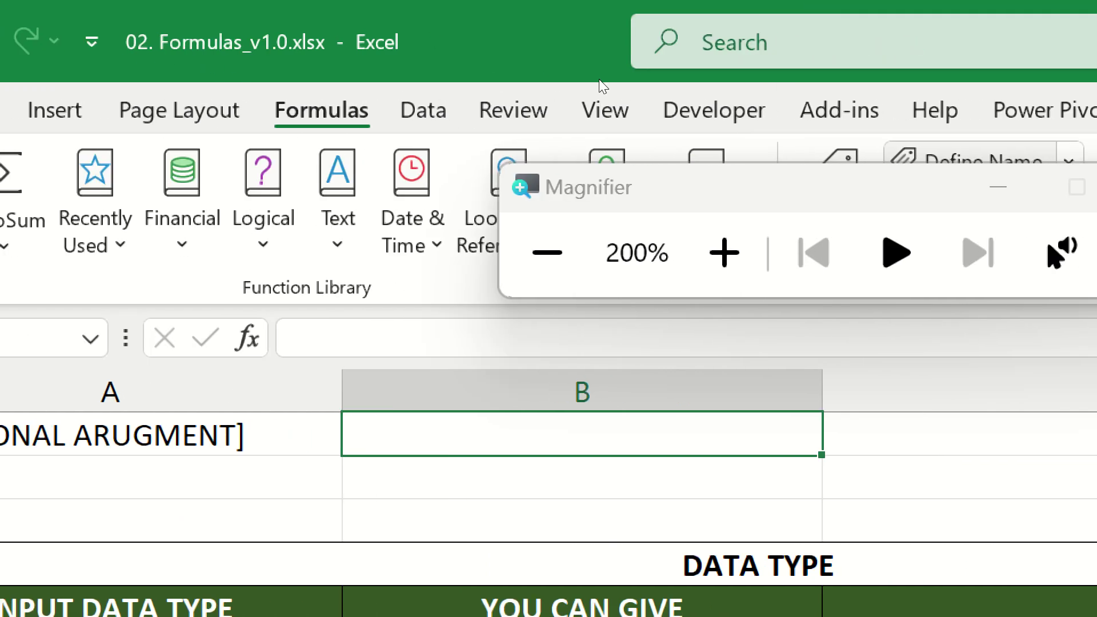
left_click(1024, 187)
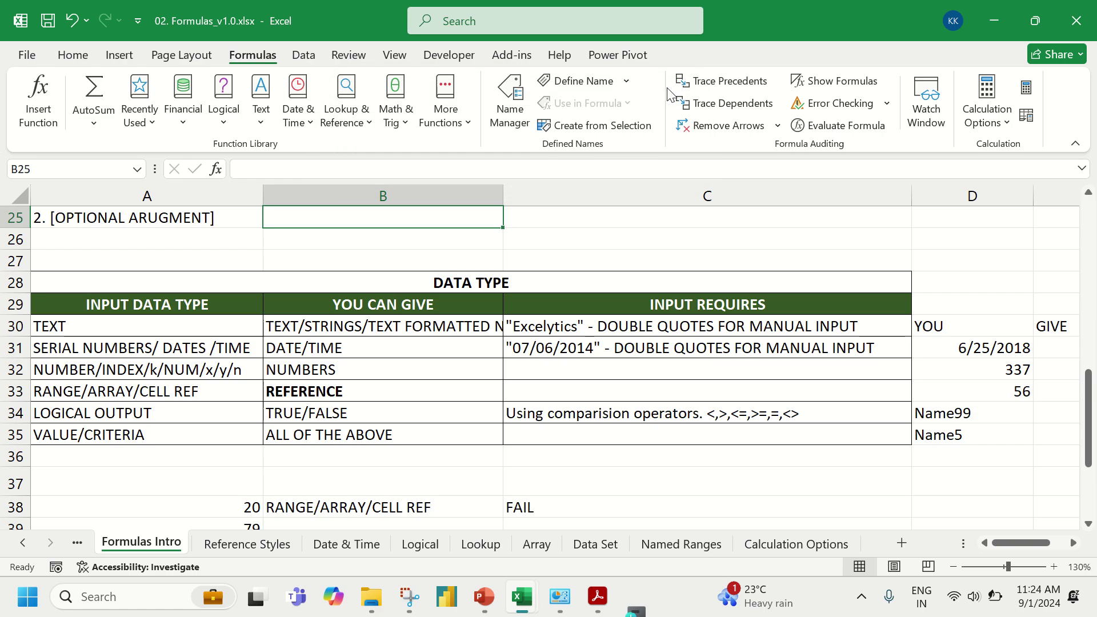
left_click(450, 123)
- Enter =BESSELI(10,20) in B25, returning 0.00012508
mouse_move(506, 176)
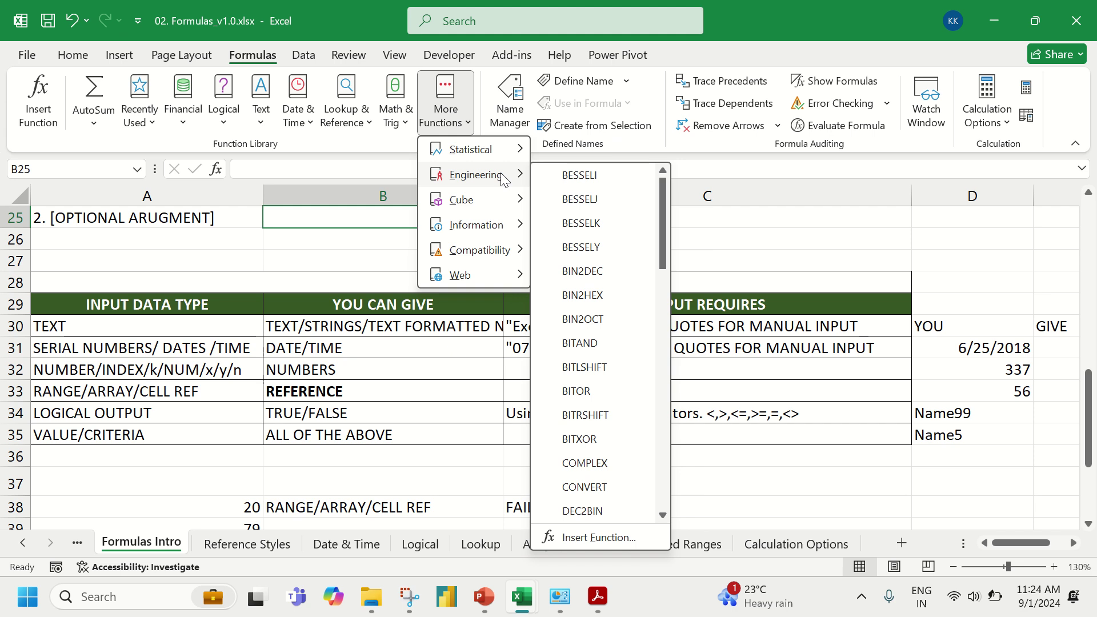
left_click(362, 212)
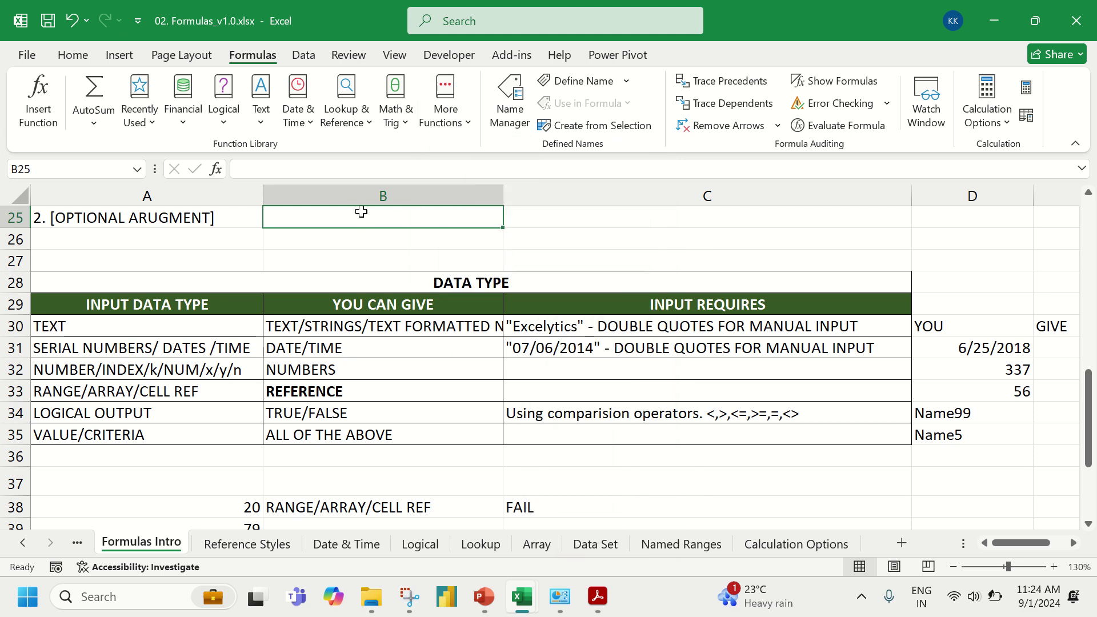
type("=bess")
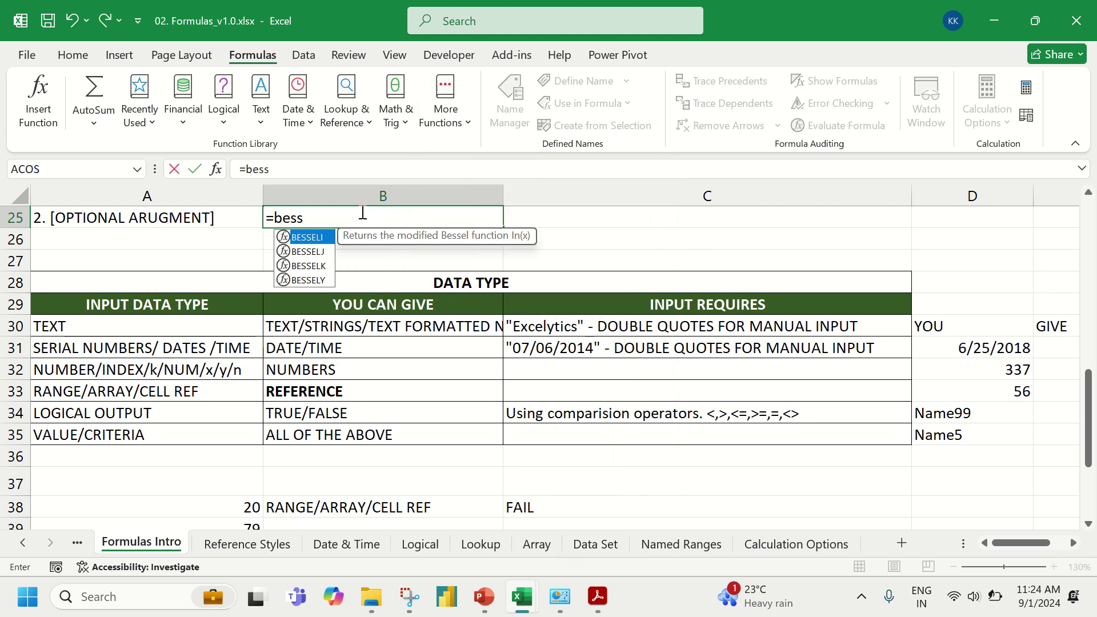
key("Tab")
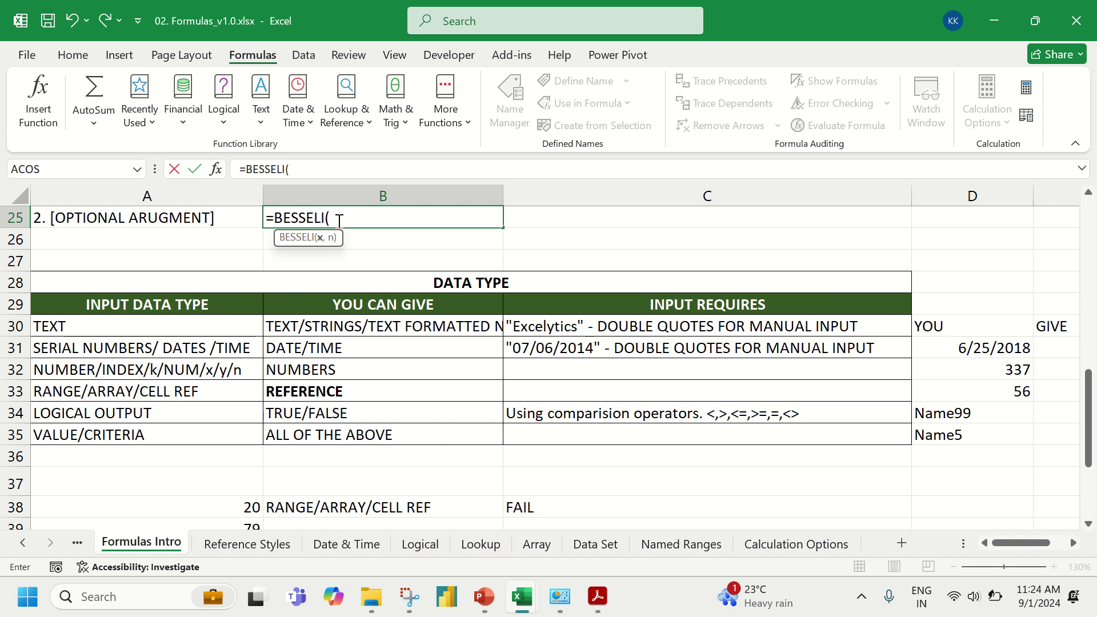
type("10,")
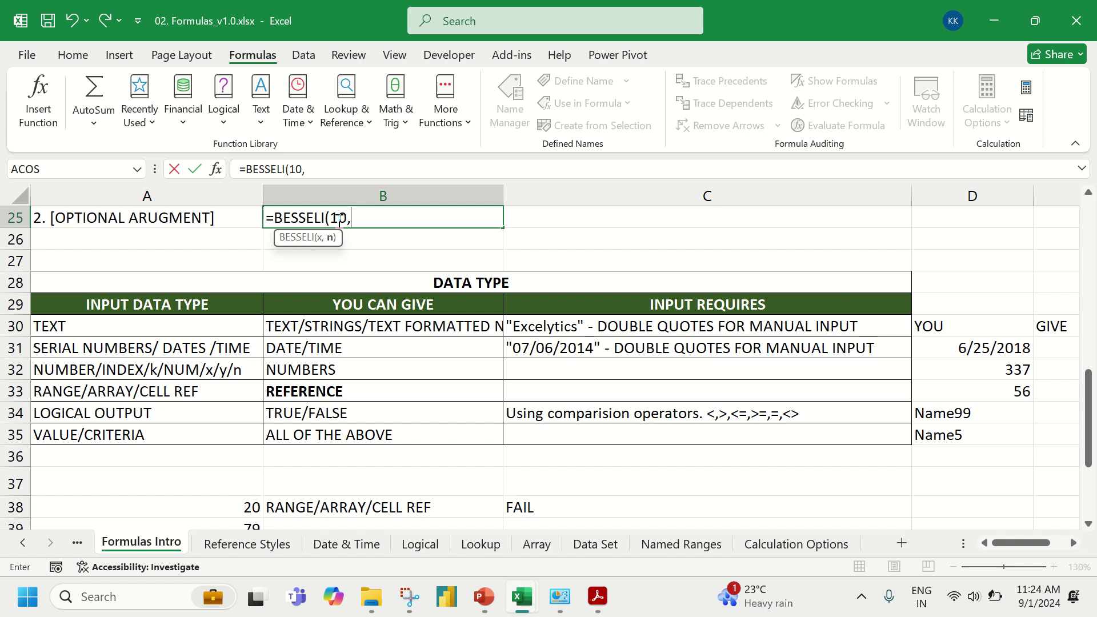
type("20)")
key("Return")
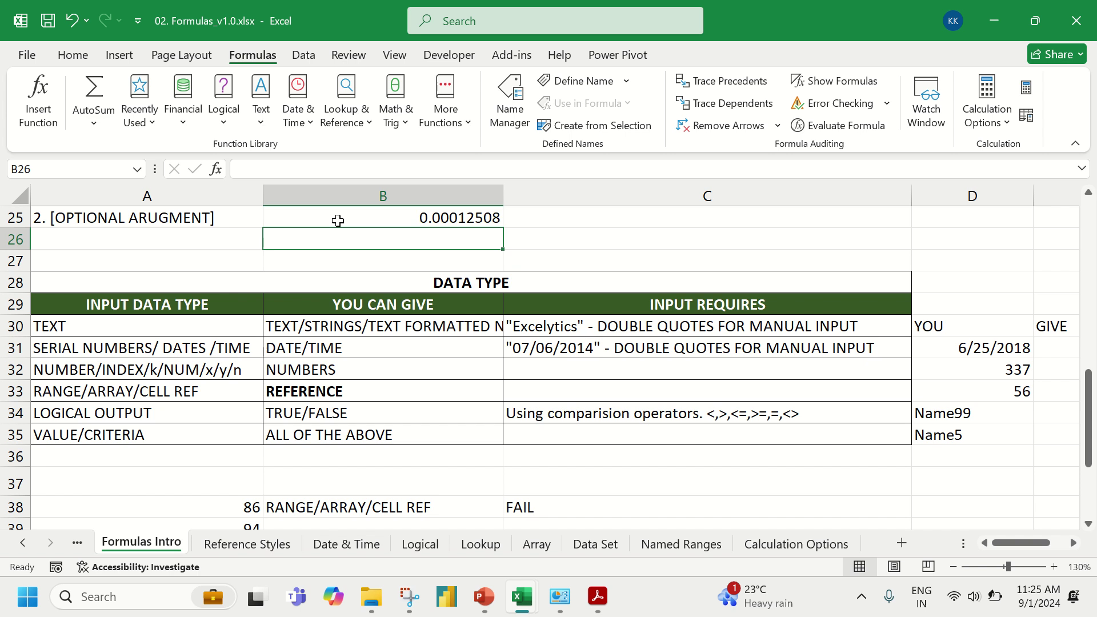
- Enter a STDEV formula over the Score range G38:G44 in B26, giving 25.53056059
type("=stdev")
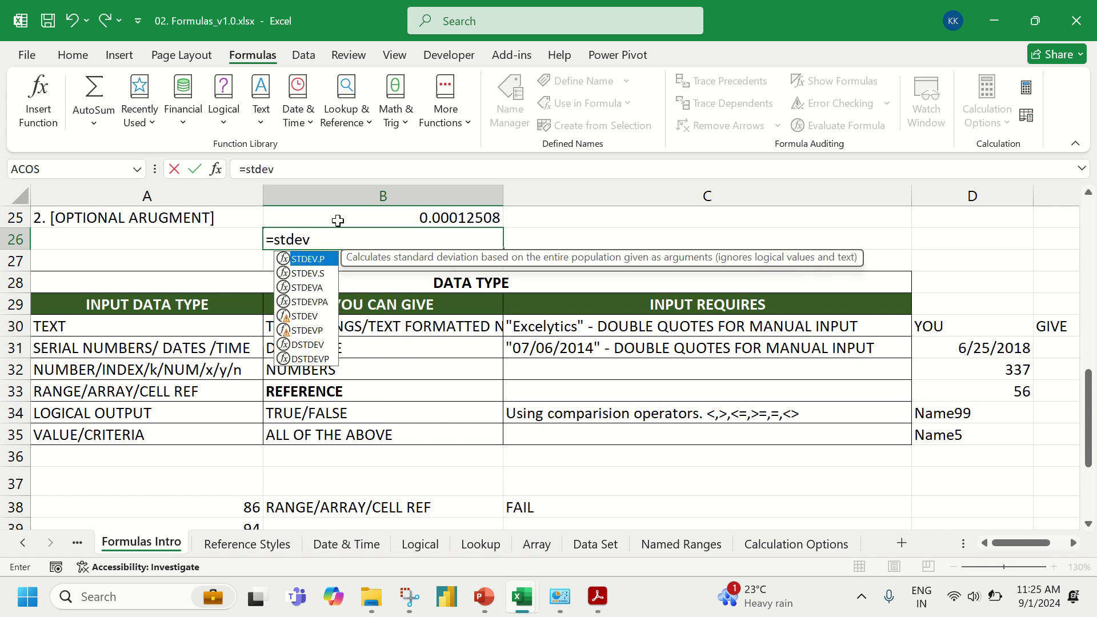
key("Down")
key("Down")
key("Down")
key("Down")
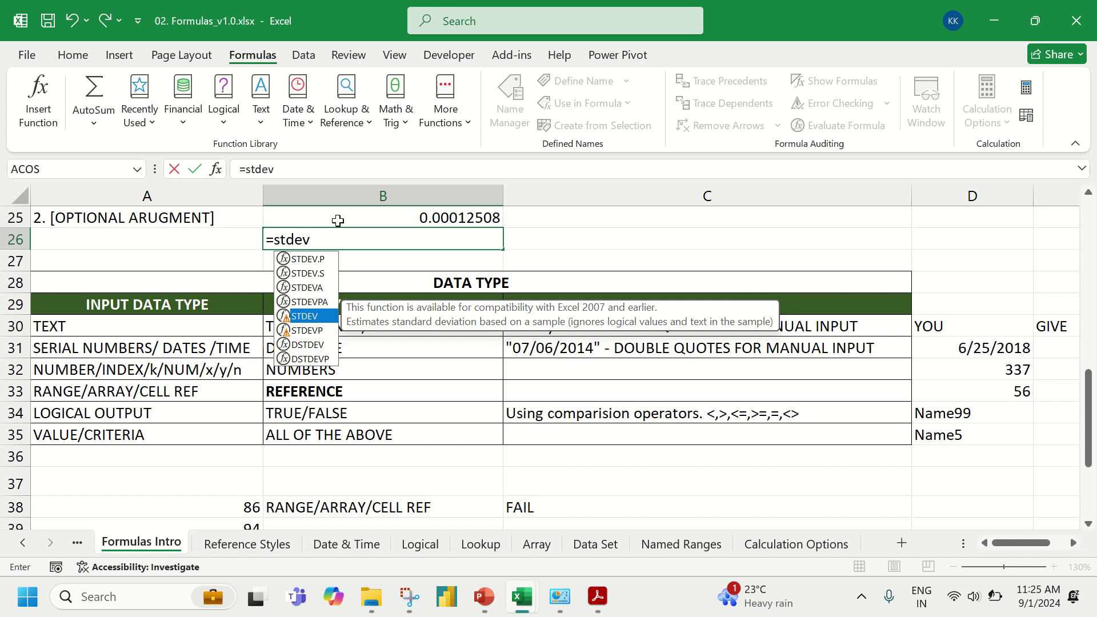
key("Tab")
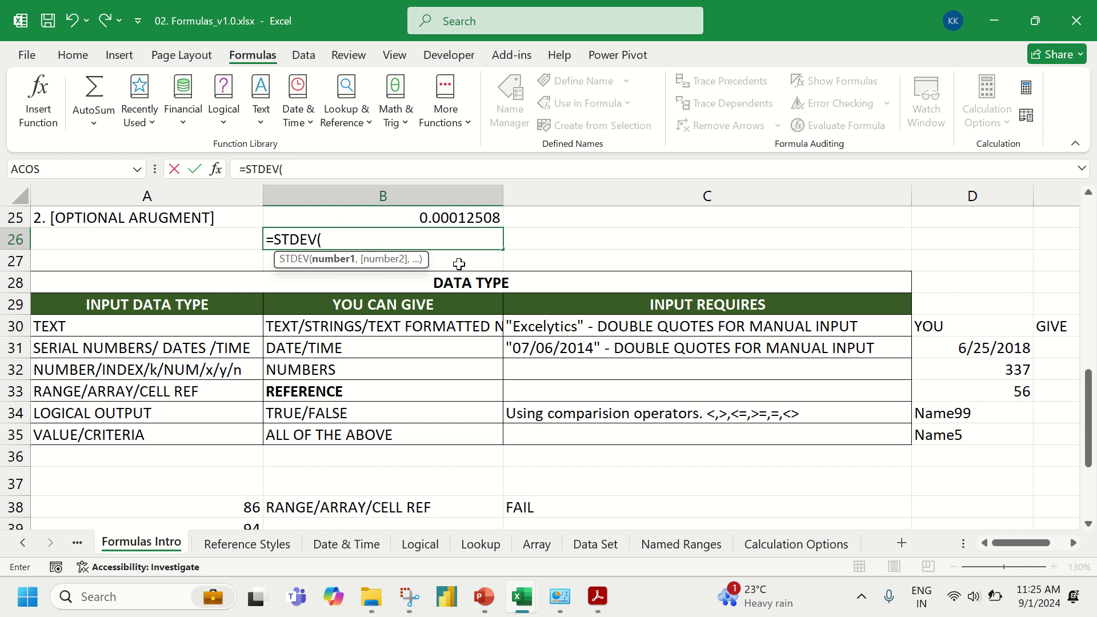
scroll(913, 420, "right", 3)
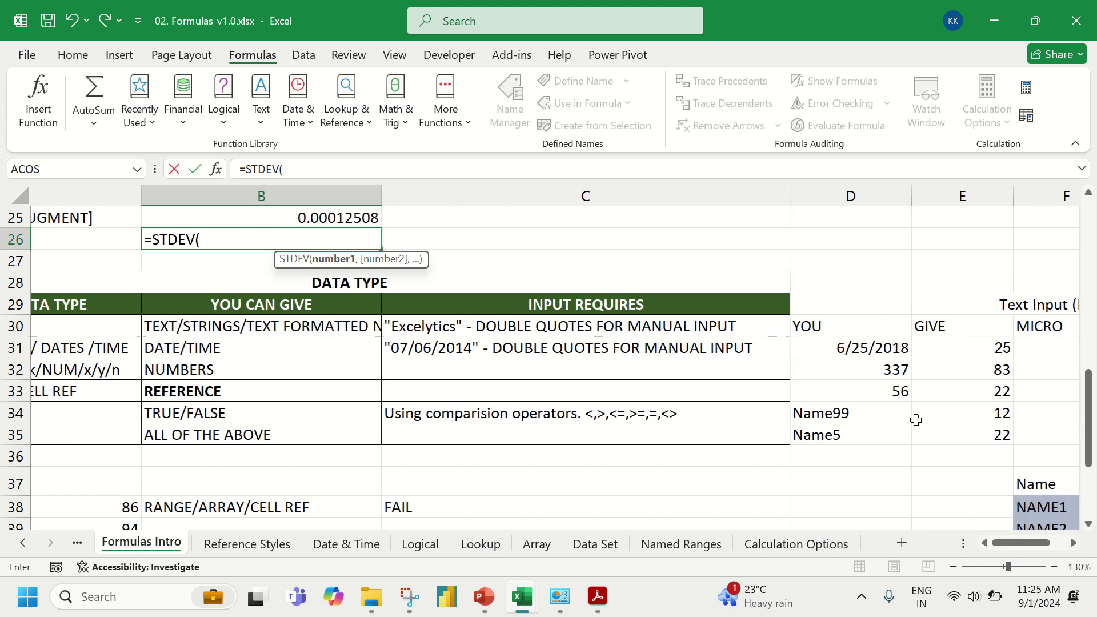
scroll(914, 420, "down", 3)
scroll(914, 420, "down", 1)
scroll(911, 420, "right", 2)
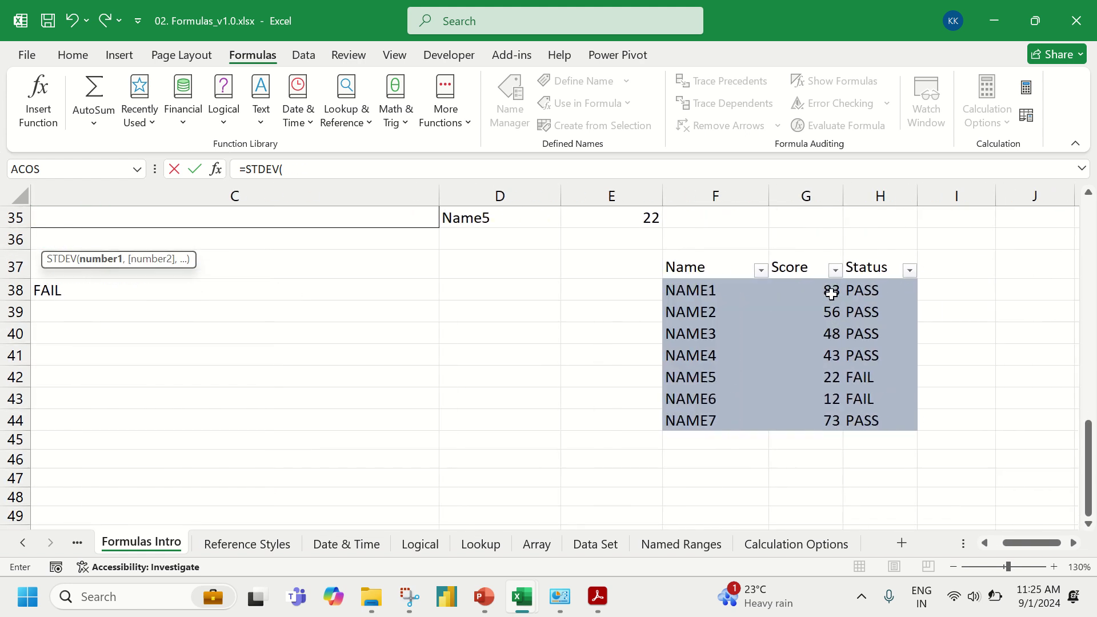
left_click_drag(833, 291, 835, 420)
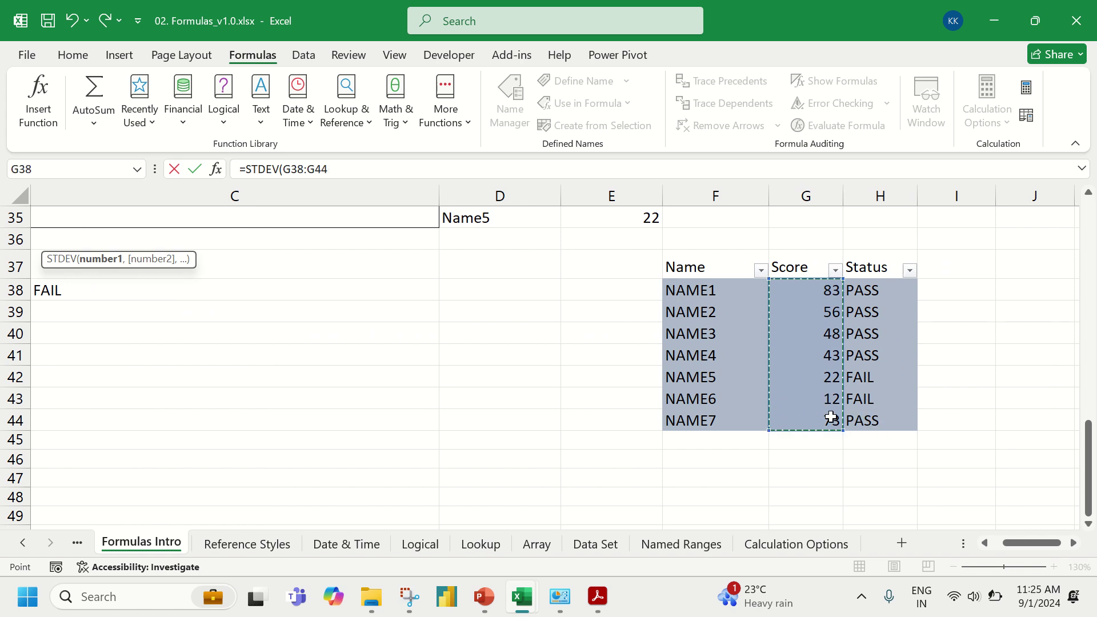
key("Escape")
key("Up")
key("Up")
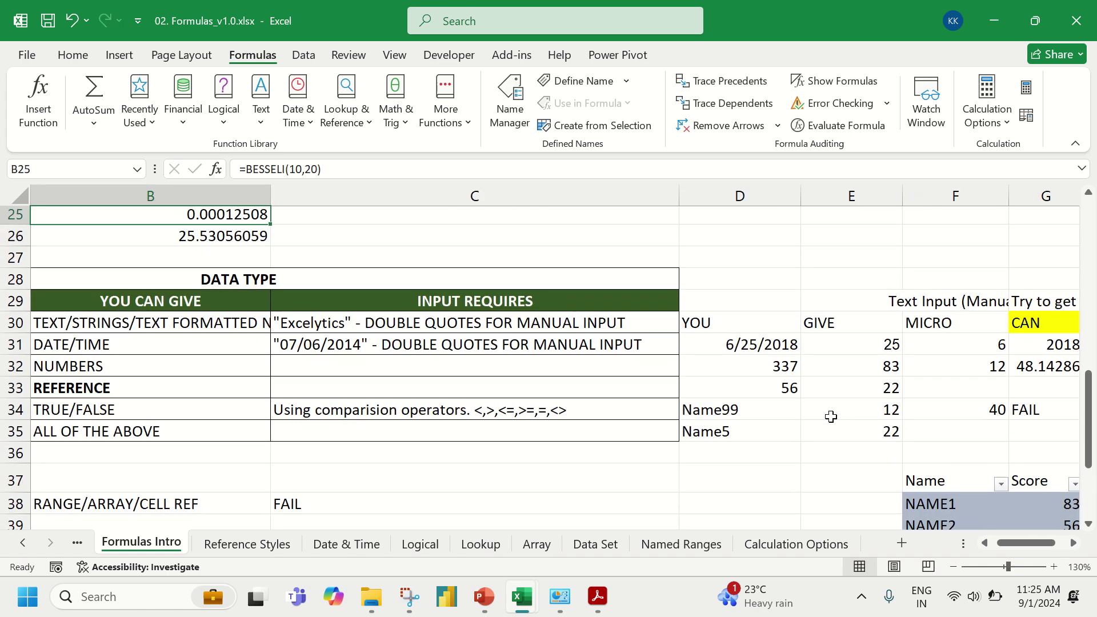
- Leave the STDEV result in B26 and switch to the Reference Styles worksheet
key("Down")
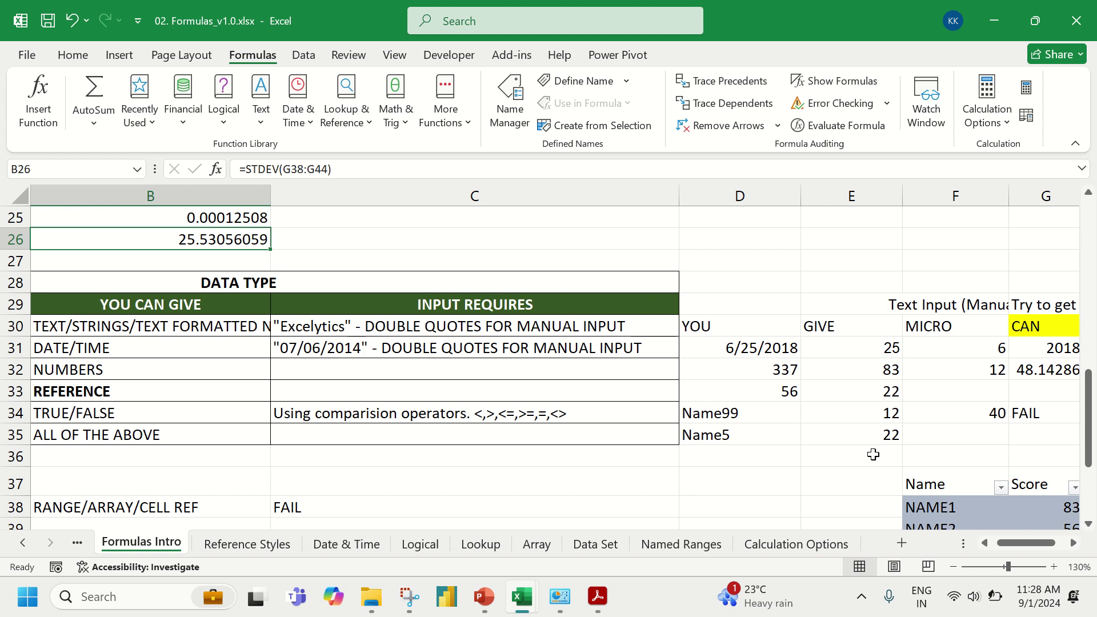
left_click(281, 546)
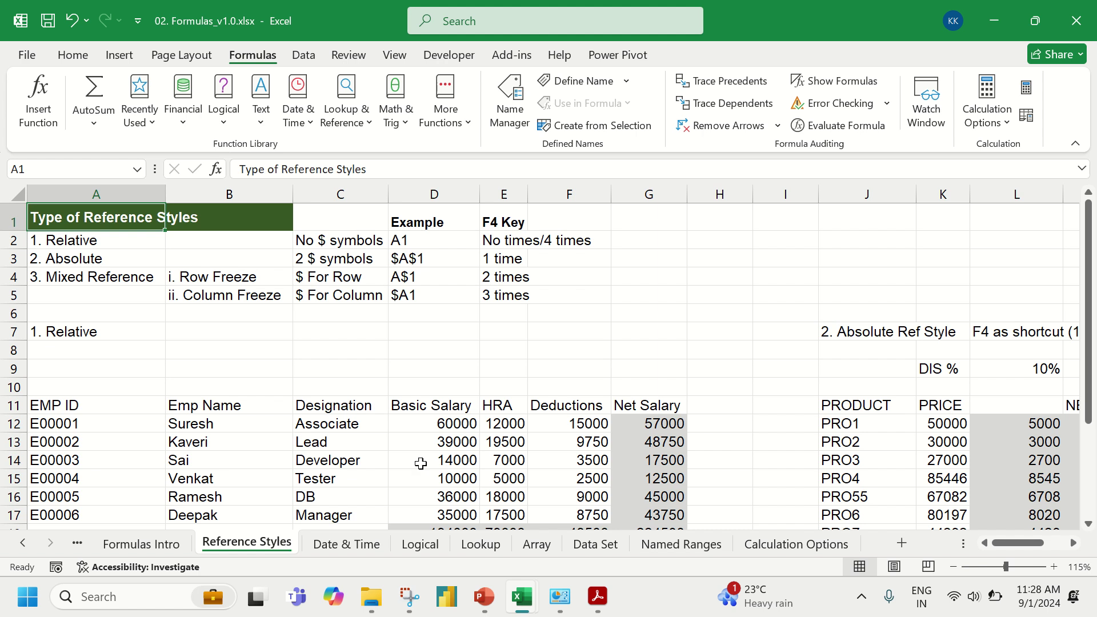
- Start =MATCH( in G1, then search Windows for the Magnifier app with 'magn'
left_click(677, 225)
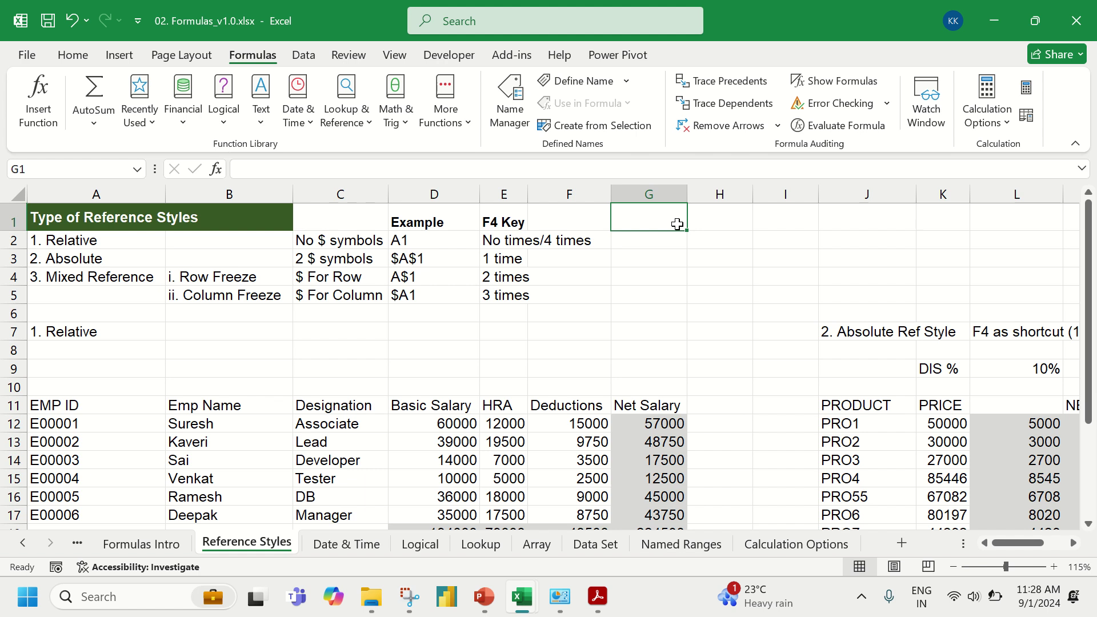
type("=")
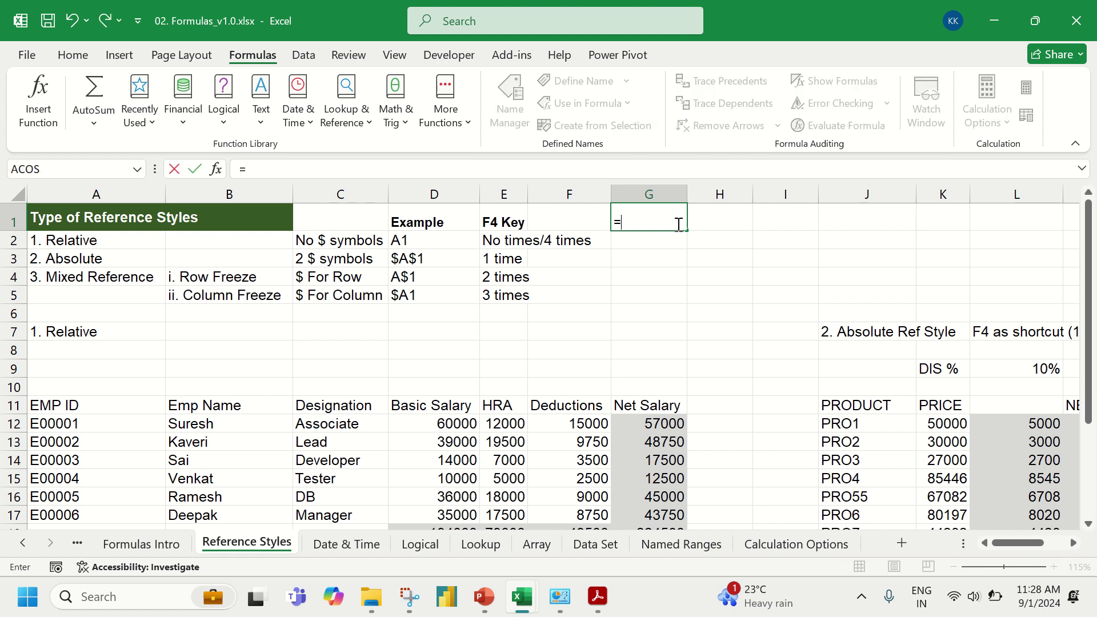
type("mat")
key("Tab")
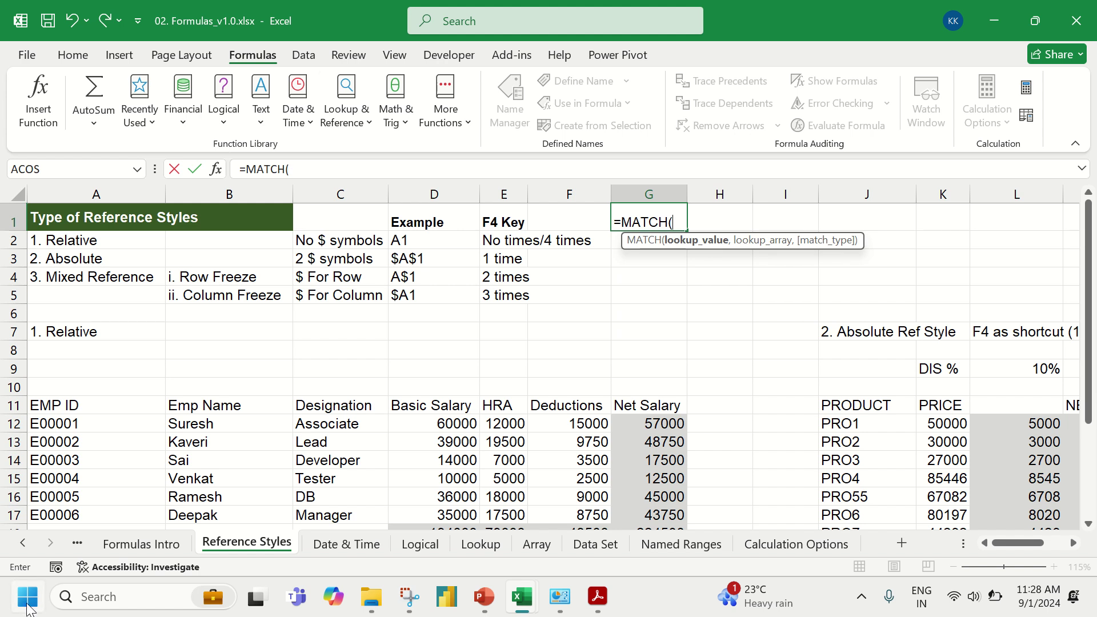
left_click(29, 608)
type("magn")
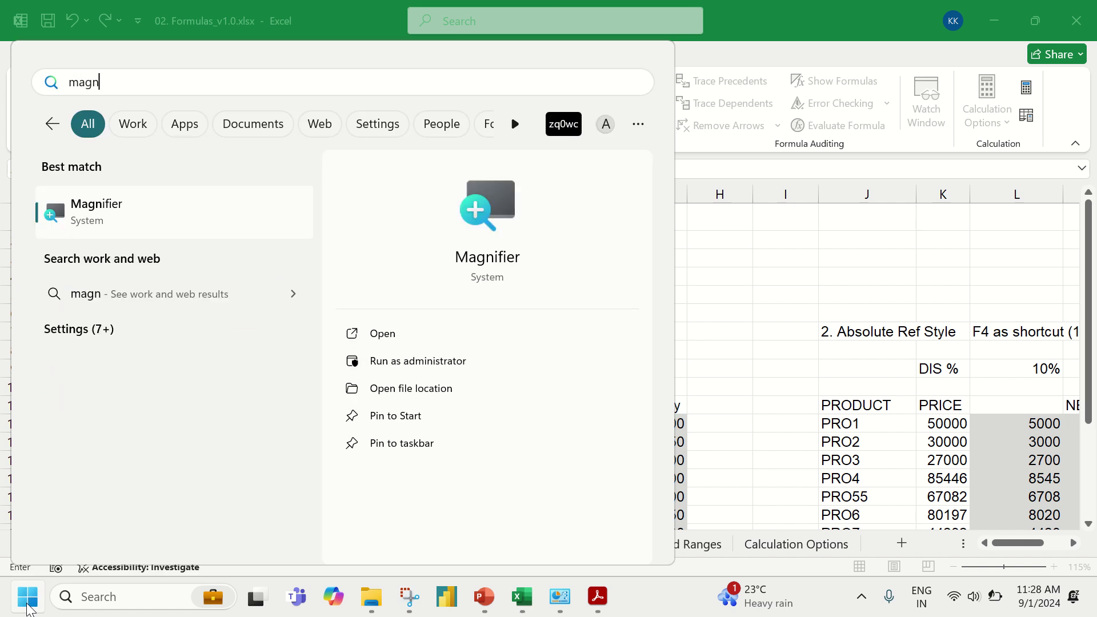
- Start Magnifier at 200%, return to cell G1 and cancel the unfinished MATCH formula
left_click(57, 214)
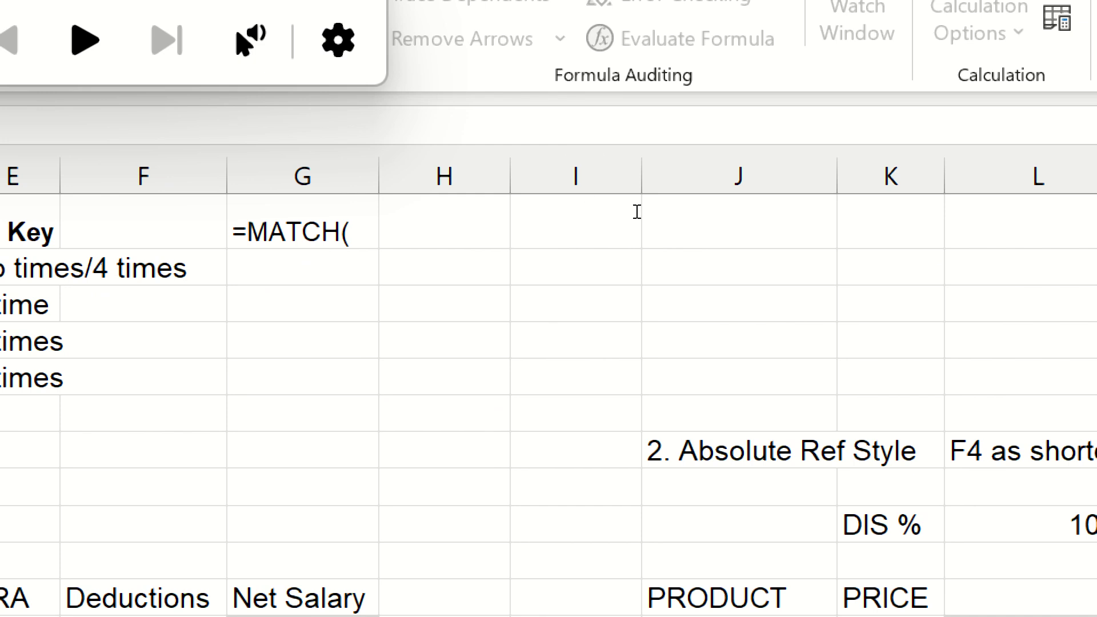
left_click(673, 225)
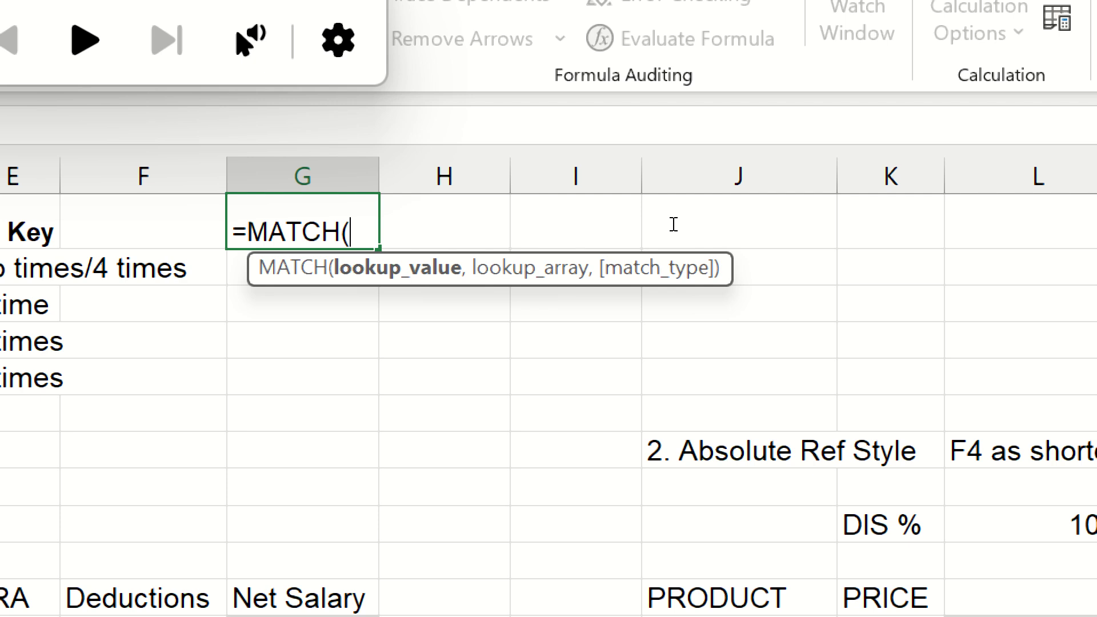
key("Escape")
- Enter =sumif in G1, accept SUMIF, then remove the bracket to reopen the suggestions
type("=s")
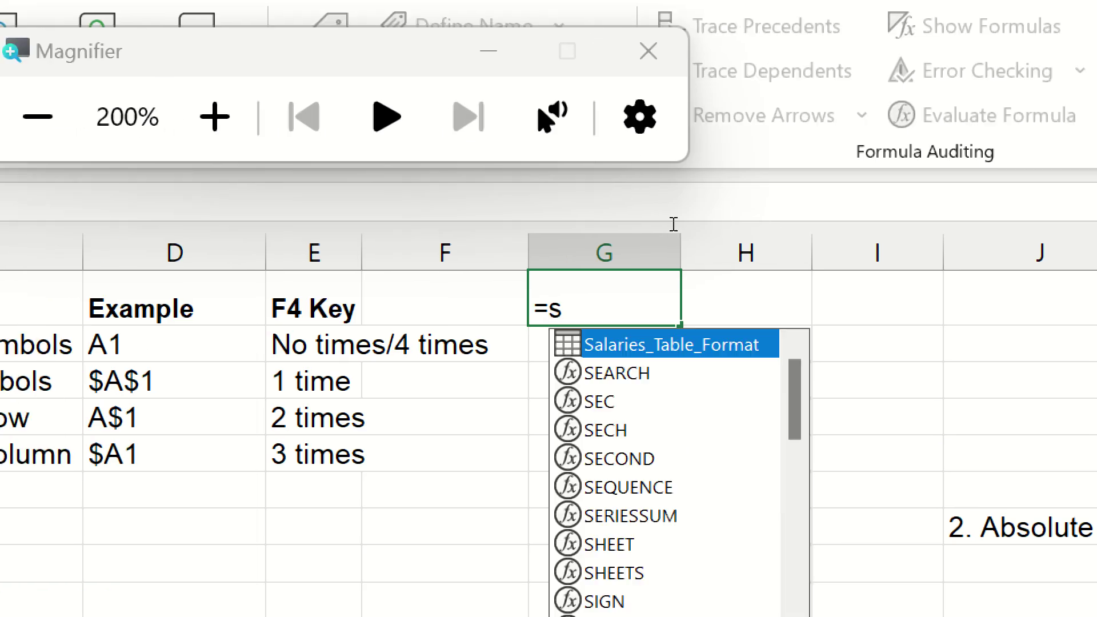
type("umif")
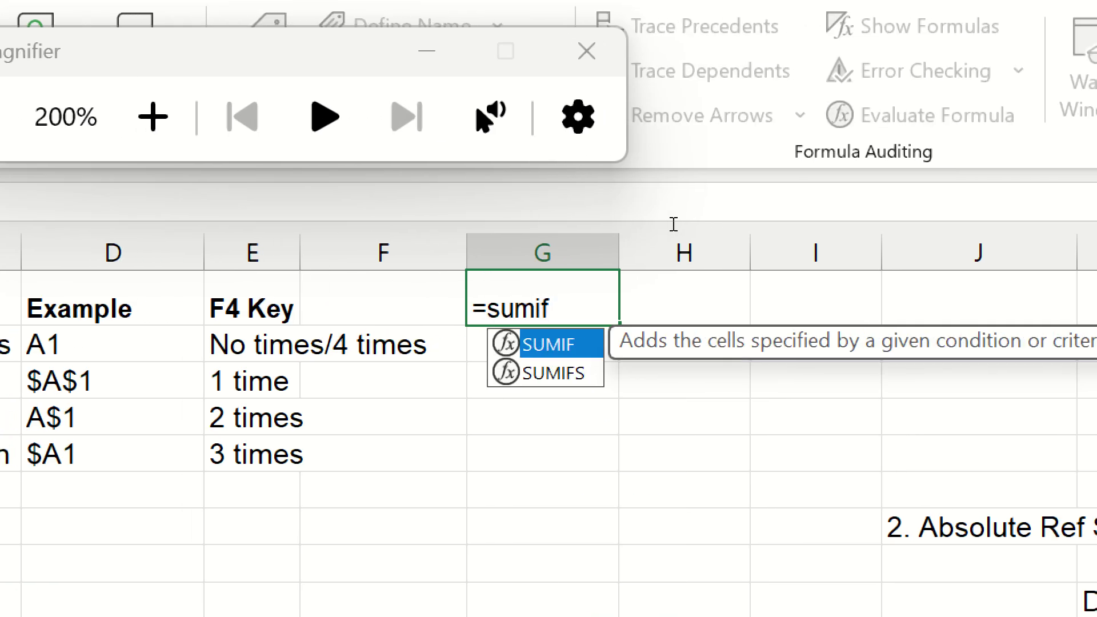
key("Tab")
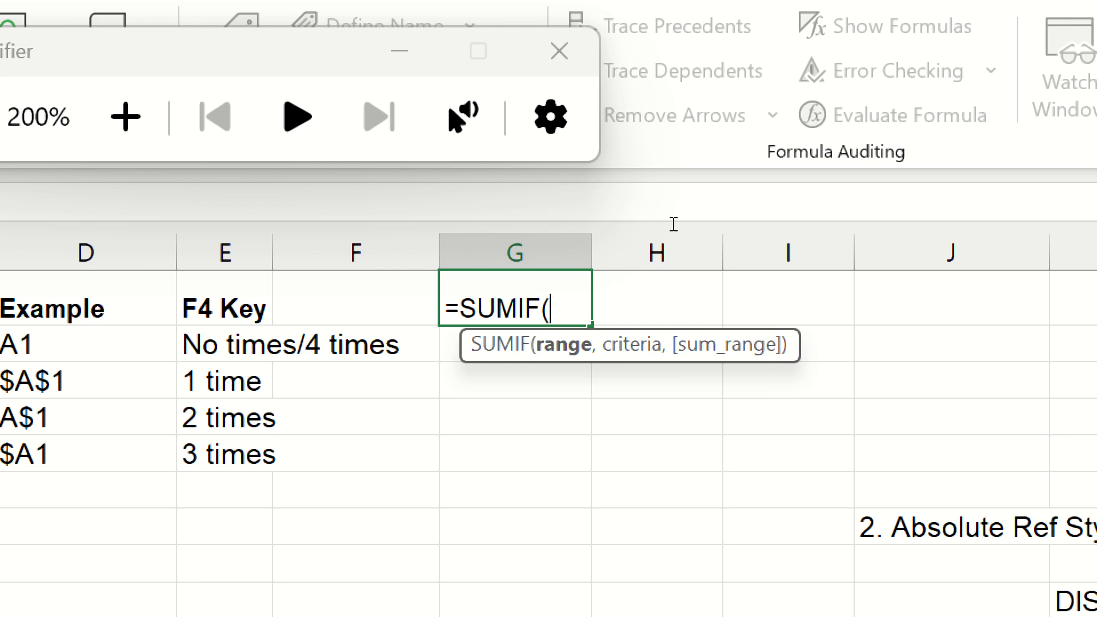
key("BackSpace")
type("w")
key("BackSpace")
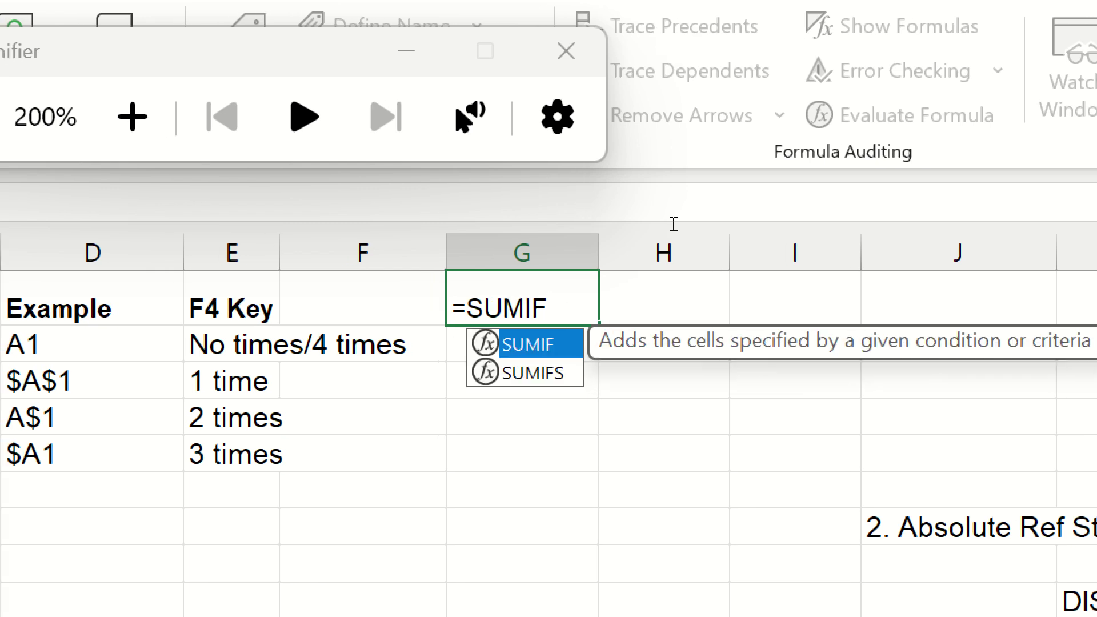
- Accept SUMIFS in G1, dismiss the battery warning, close Magnifier and cancel the entry
type("s")
key("Tab")
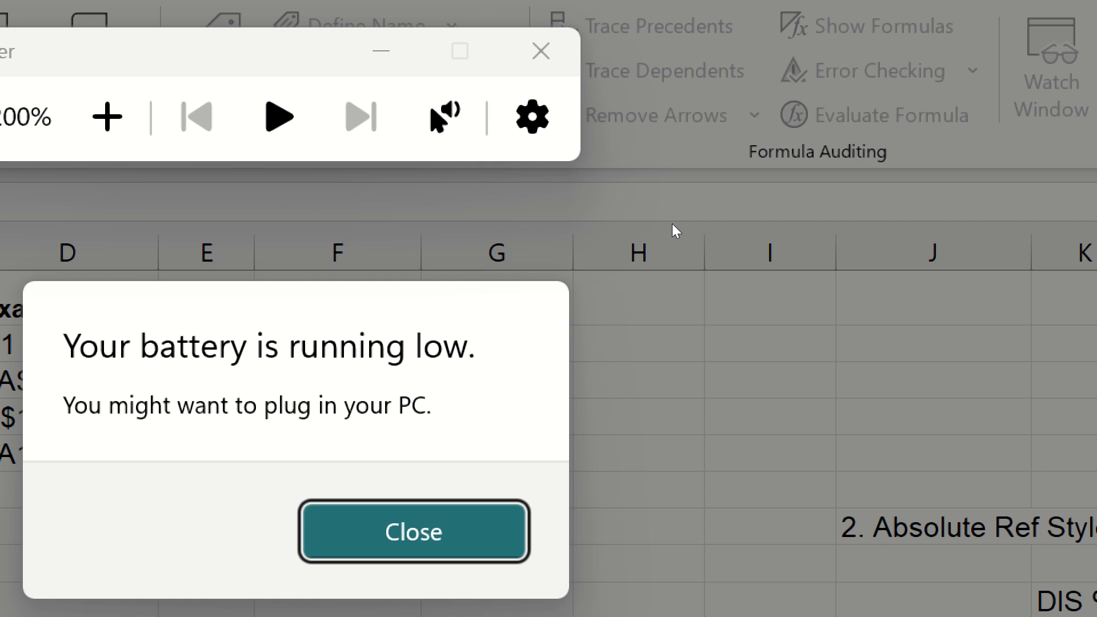
left_click(632, 336)
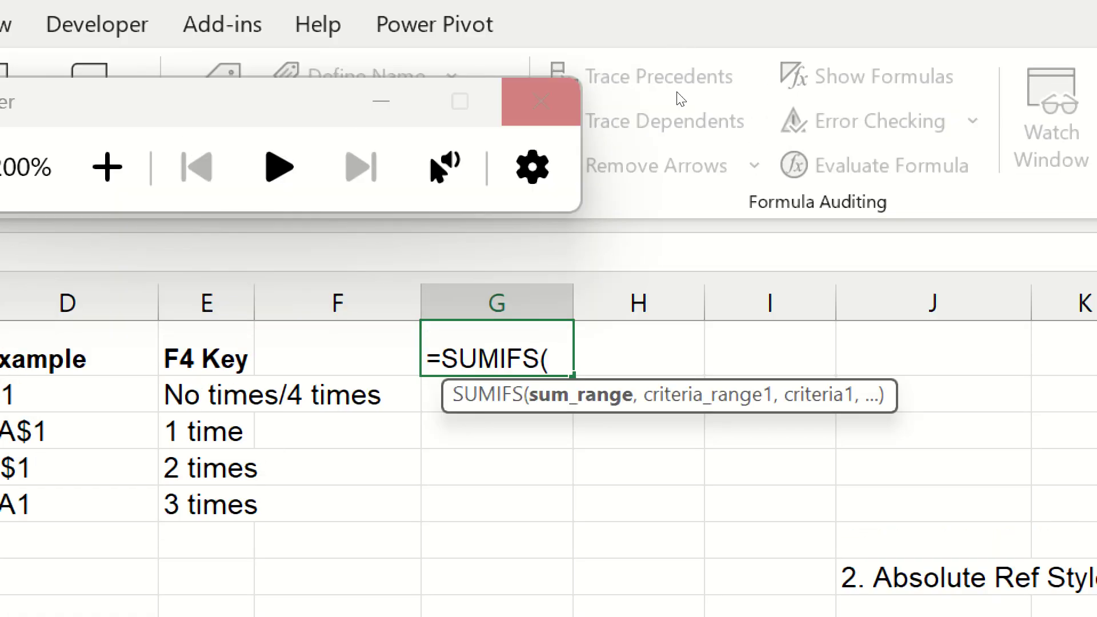
left_click(674, 95)
key("Escape")
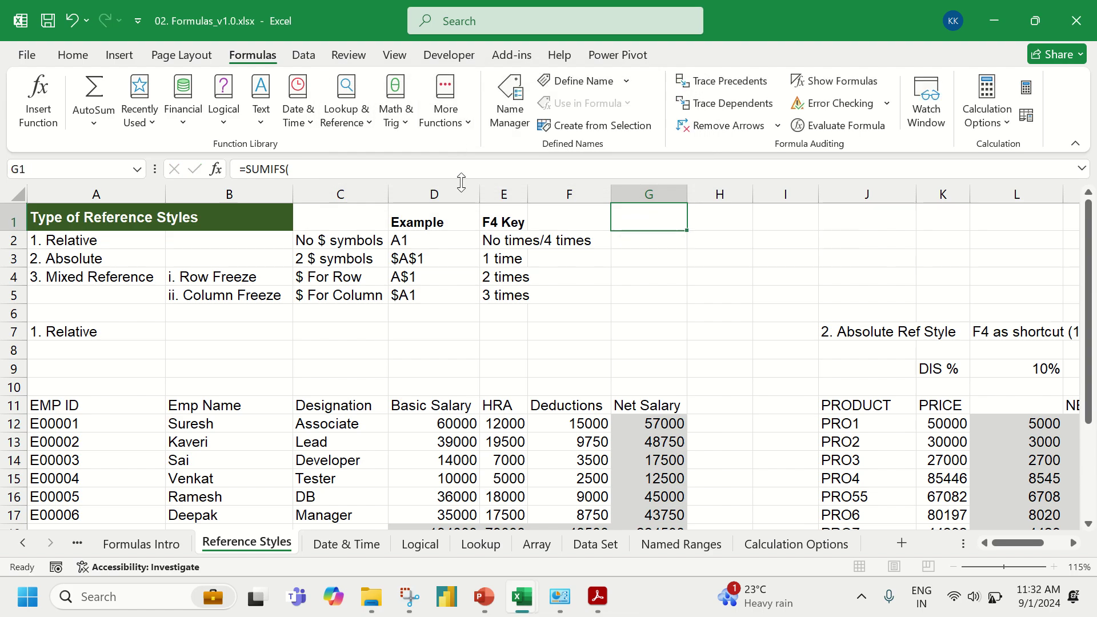